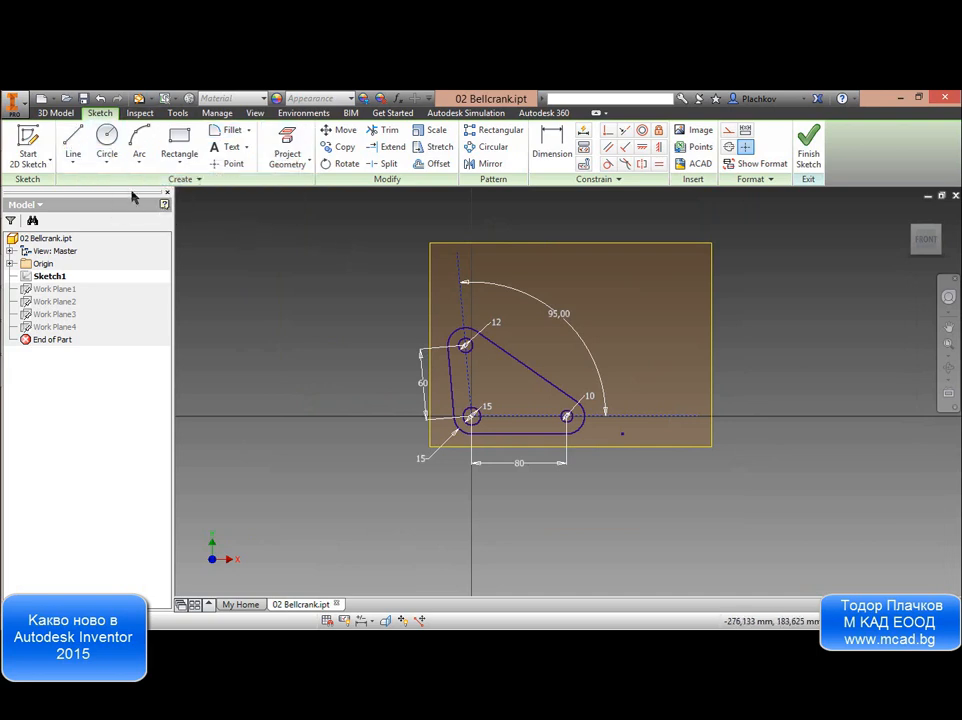
click(80, 166)
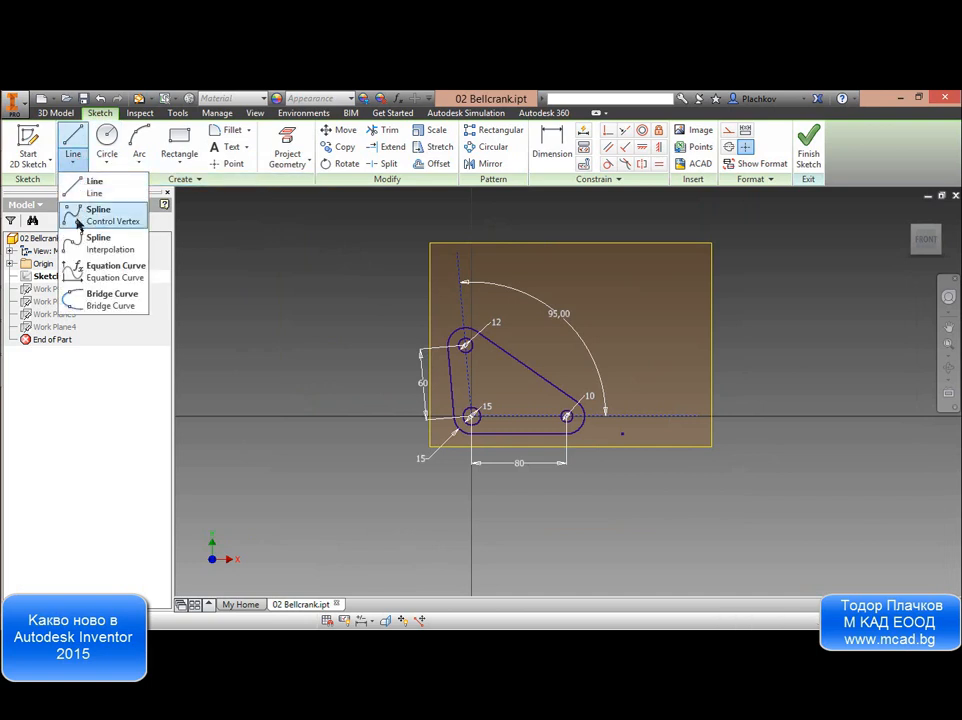
click(96, 368)
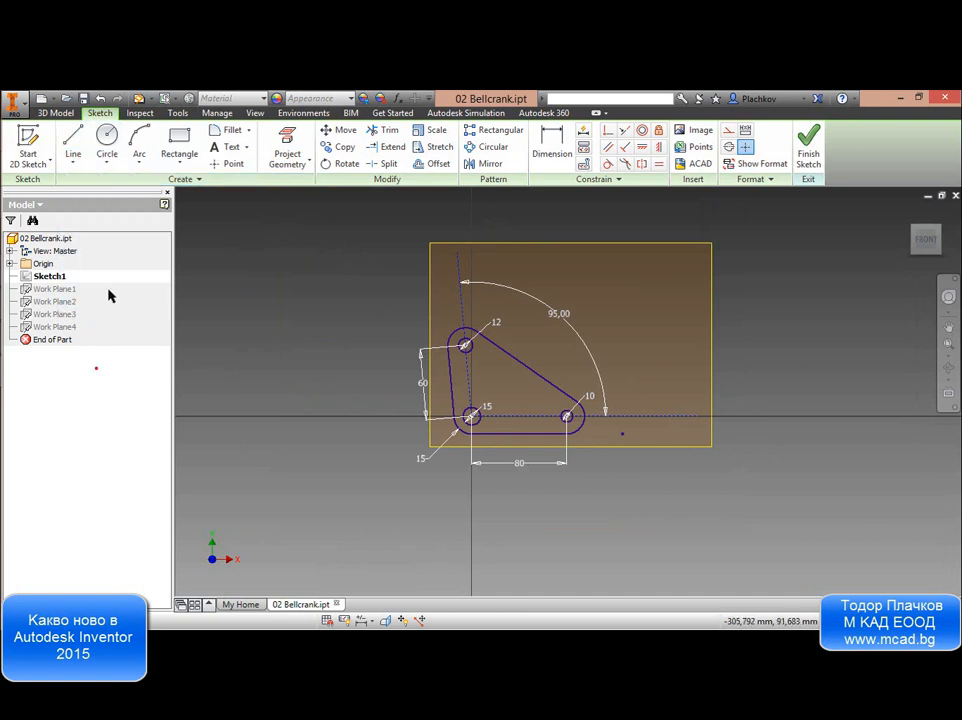
click(106, 166)
click(116, 382)
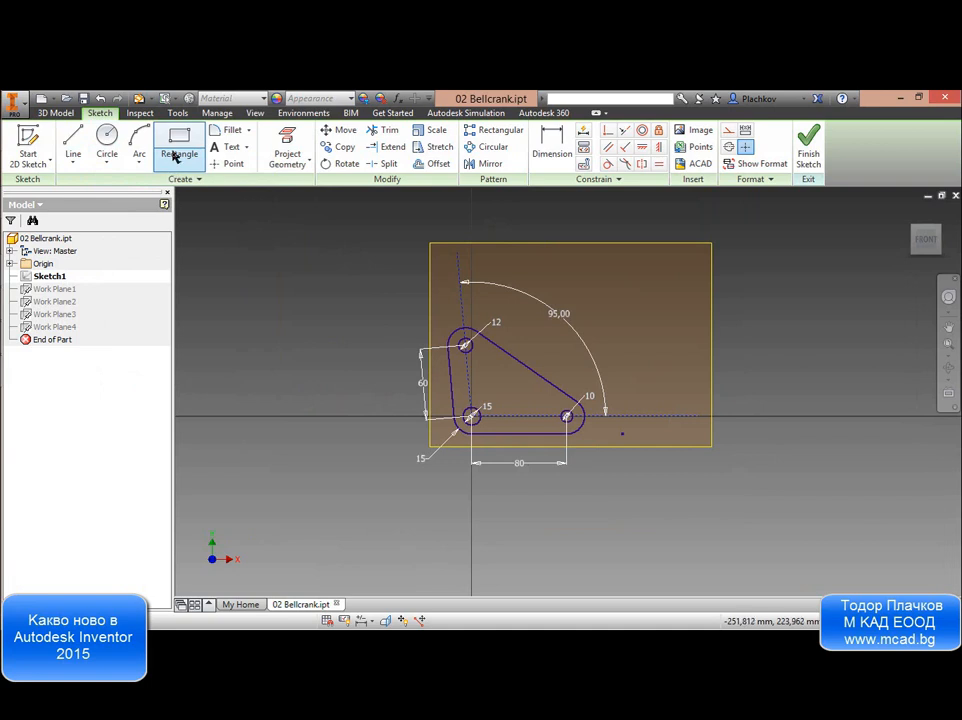
click(139, 166)
click(139, 166)
click(73, 164)
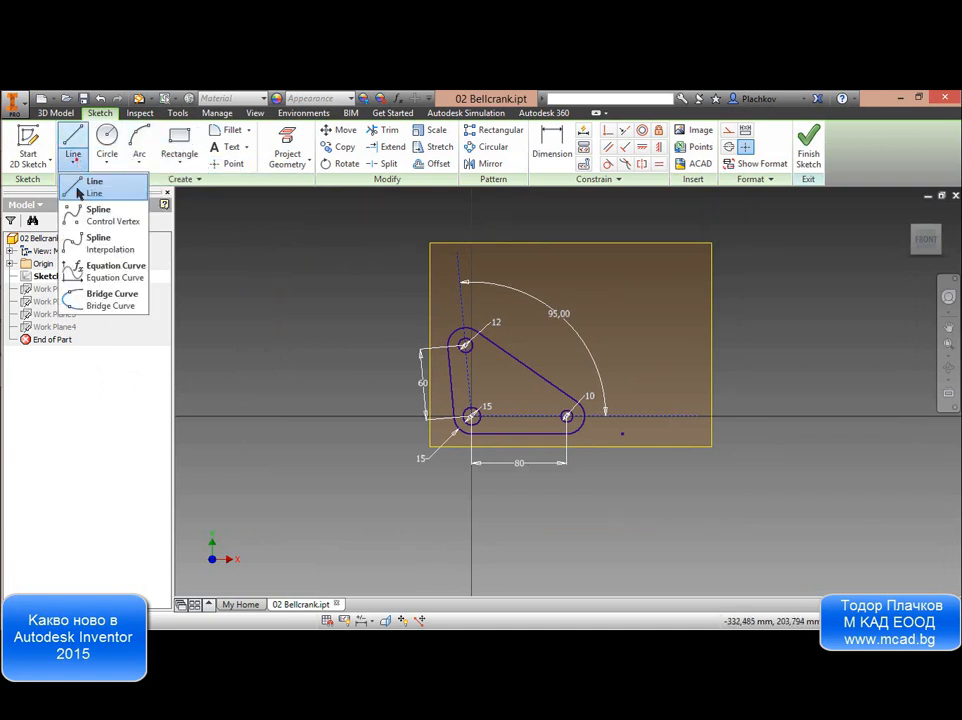
click(314, 273)
click(184, 160)
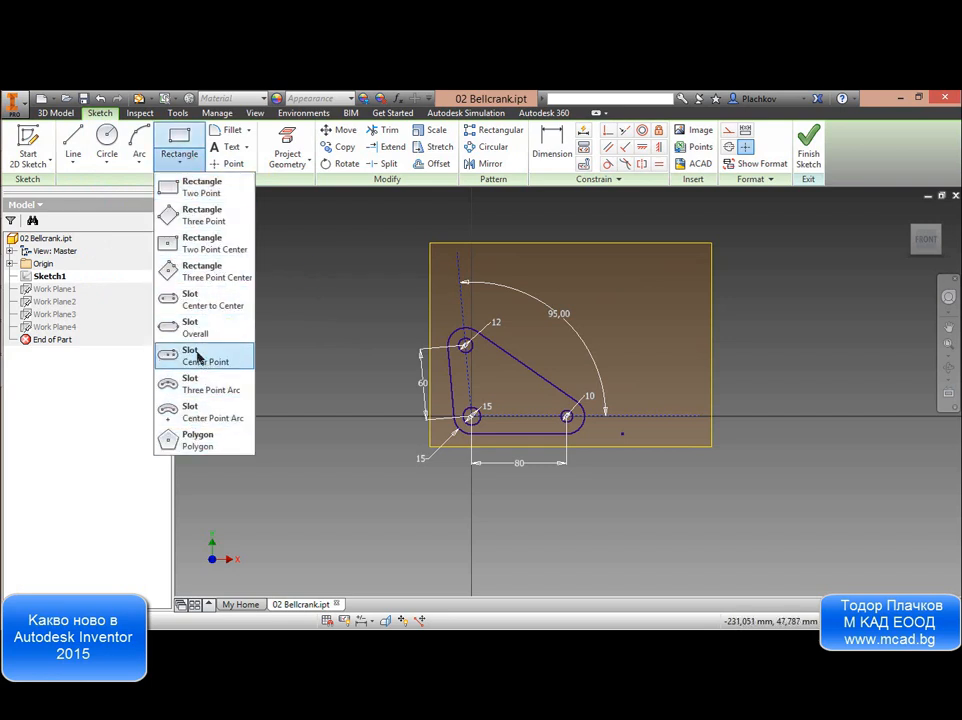
click(314, 255)
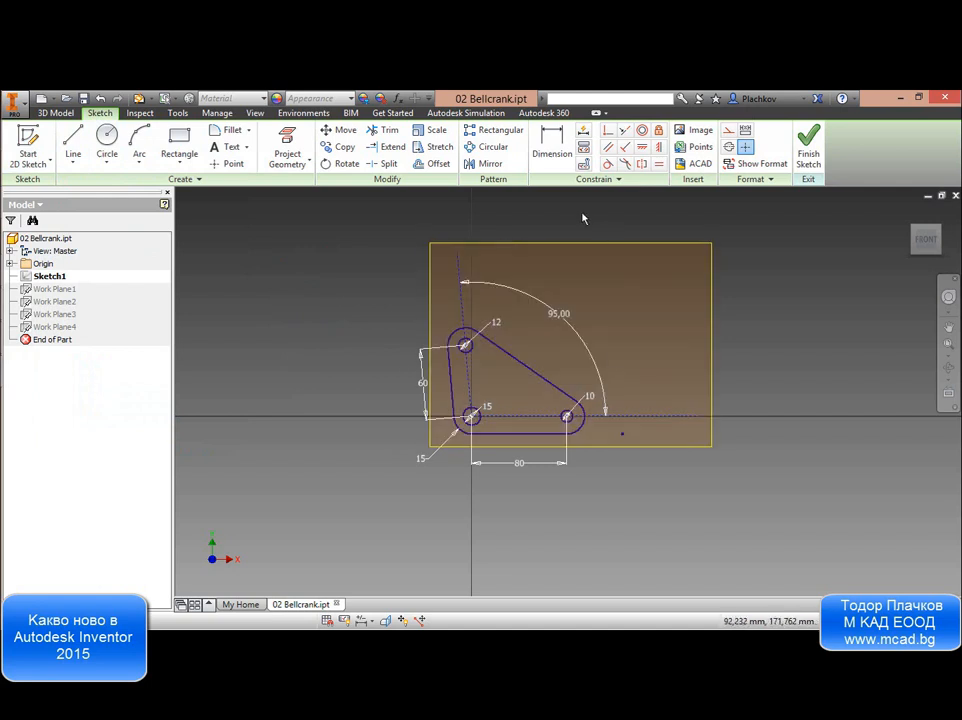
Display all sketch constraints on the bellcrank profile.
scroll(607, 385, up, 3)
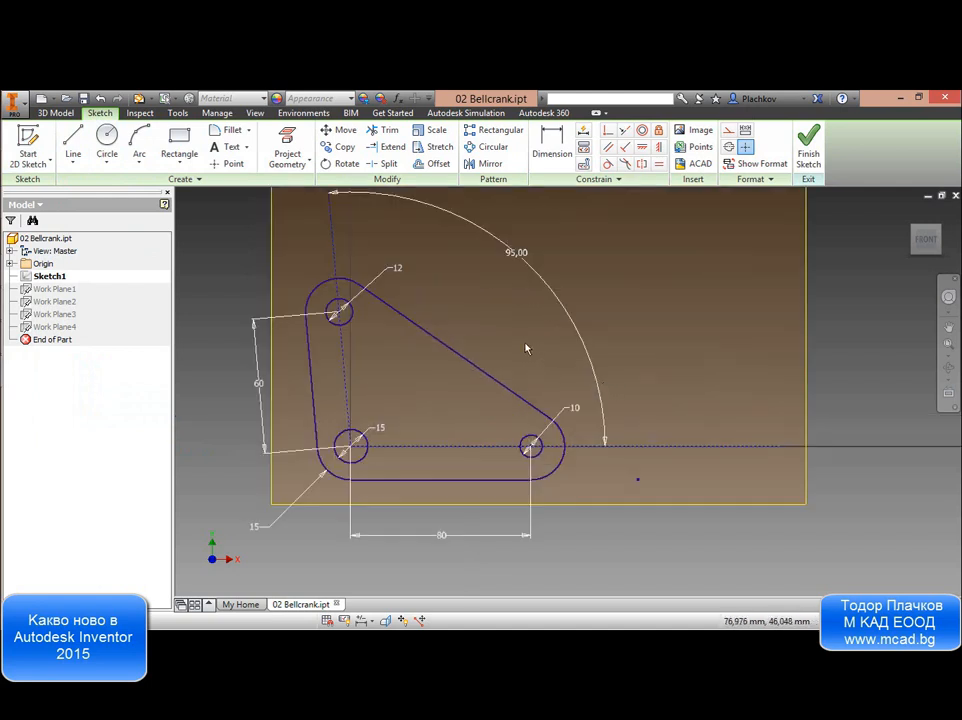
right_click(567, 246)
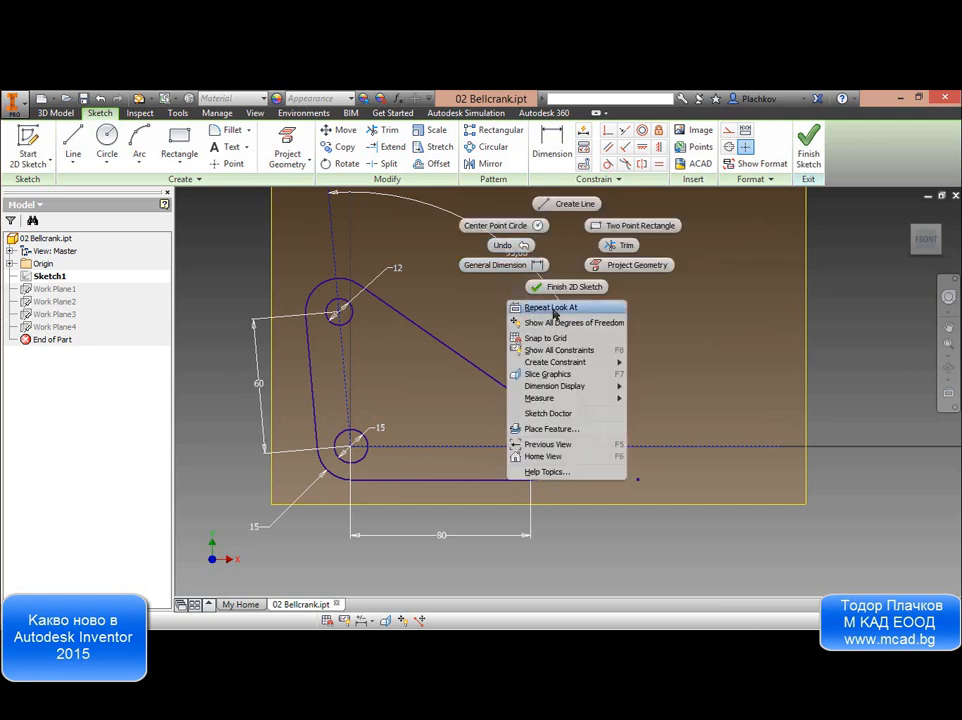
click(556, 350)
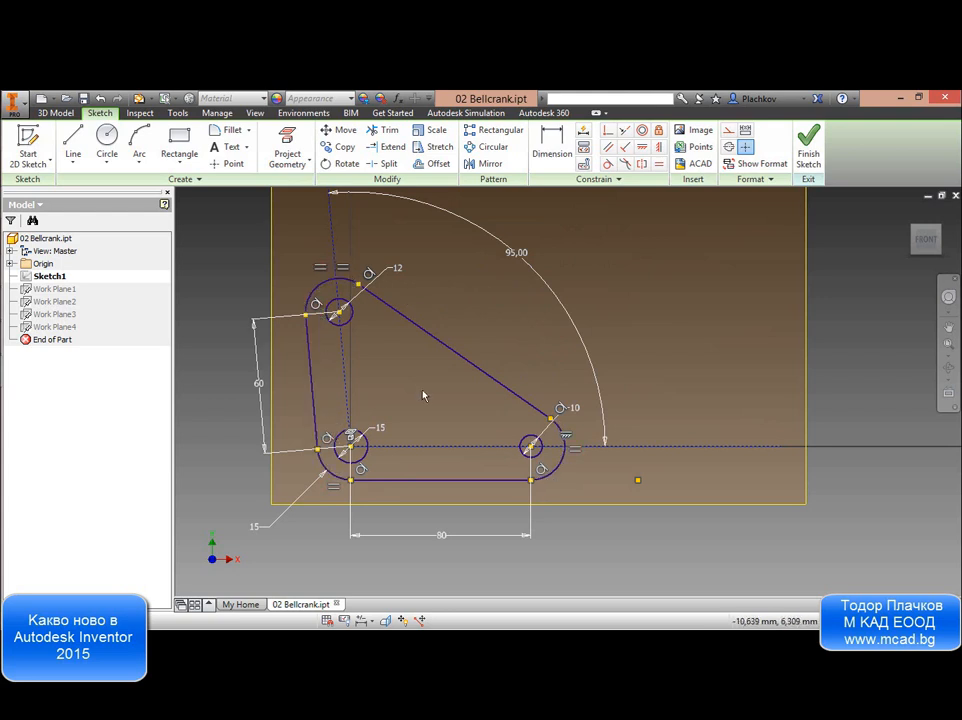
click(440, 340)
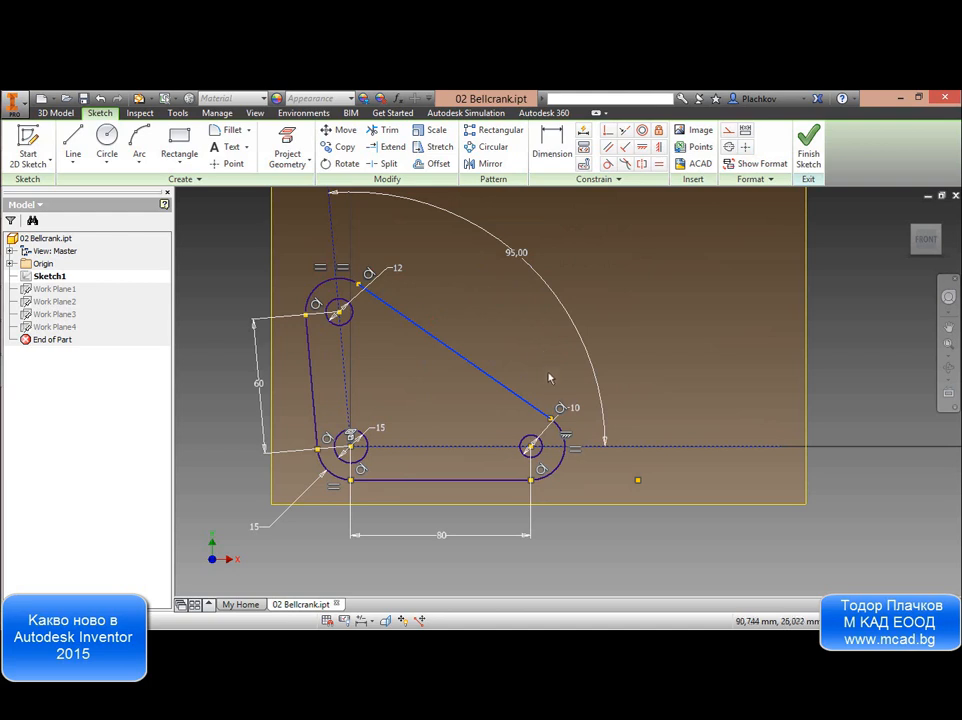
click(531, 350)
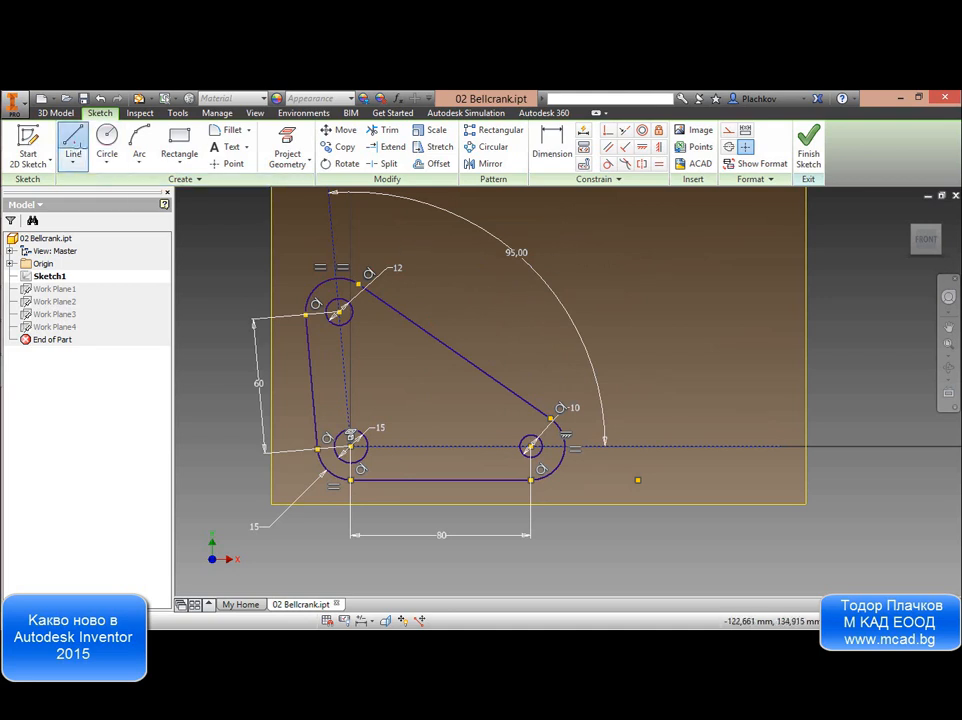
Sketch a vertical line in the empty area beside the bellcrank profile, beyond the 95° angle dimension.
click(73, 145)
click(654, 218)
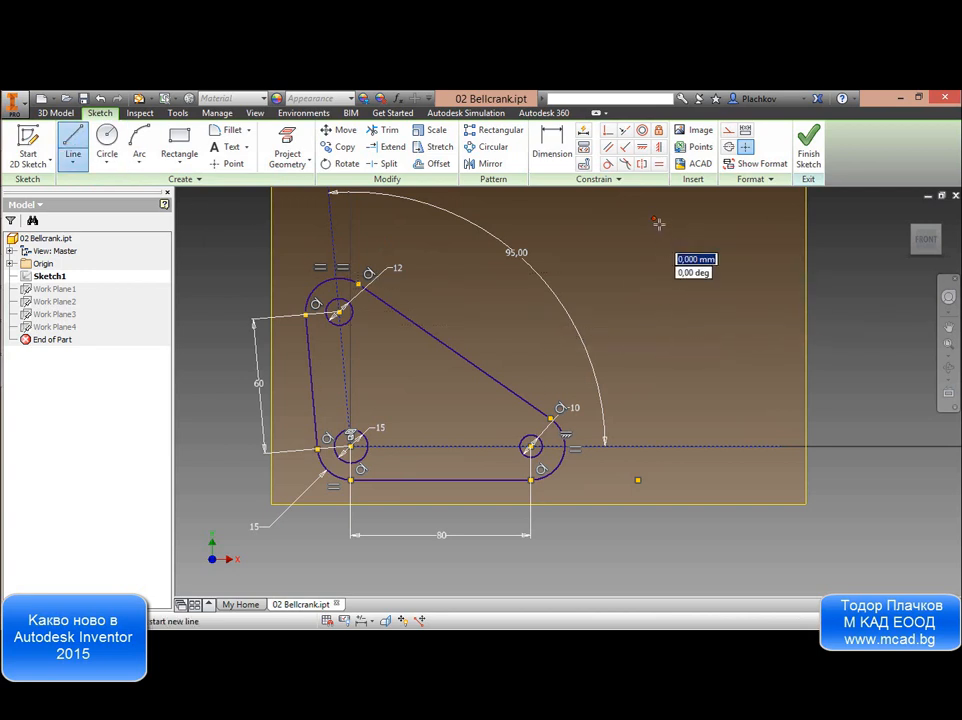
click(654, 405)
key(Escape)
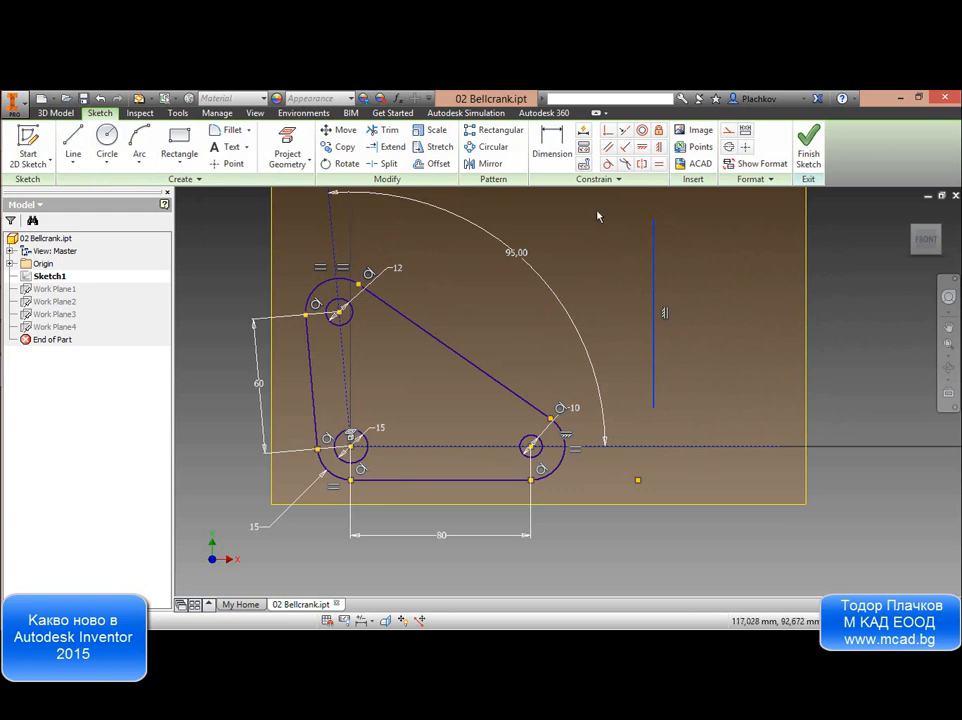
Enable Relax Mode in the sketch's constraint settings, keeping the preselected constraints to remove in relax dragging.
click(582, 166)
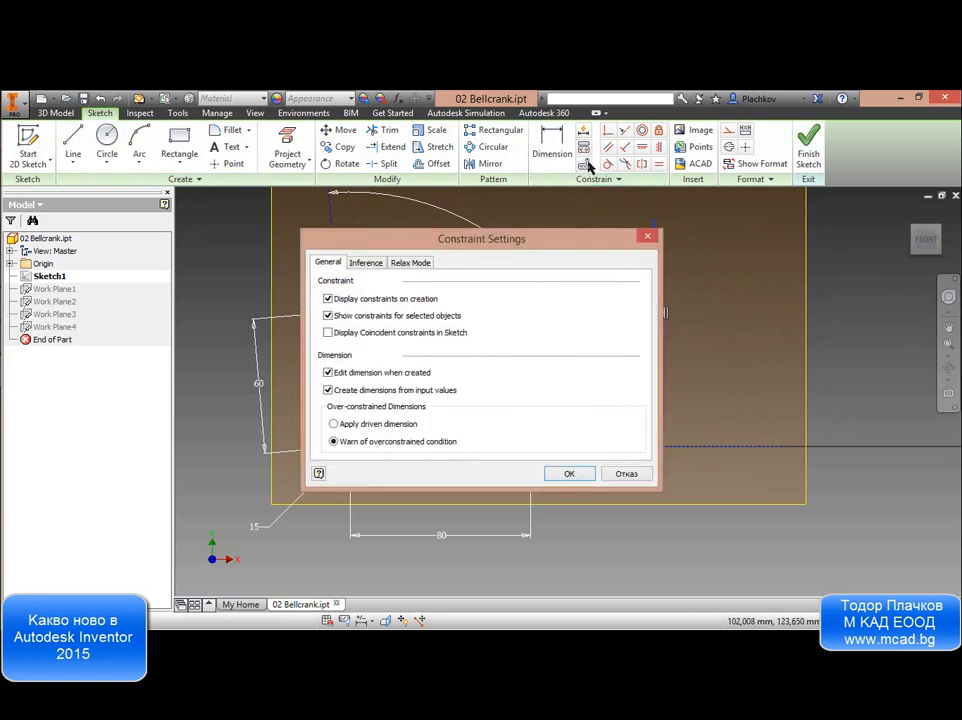
click(409, 263)
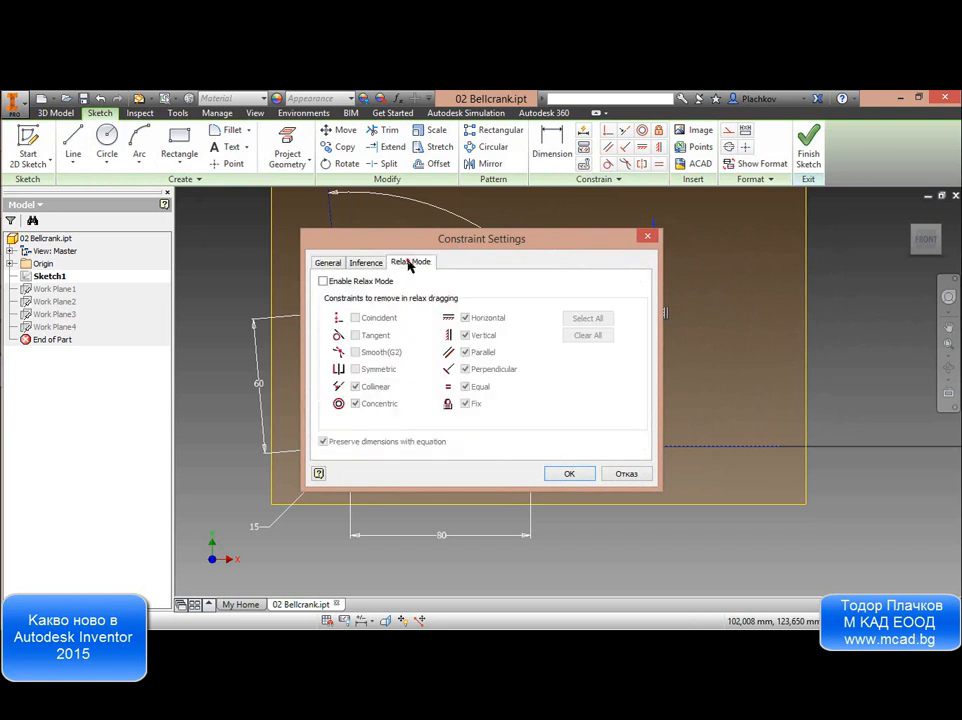
click(323, 282)
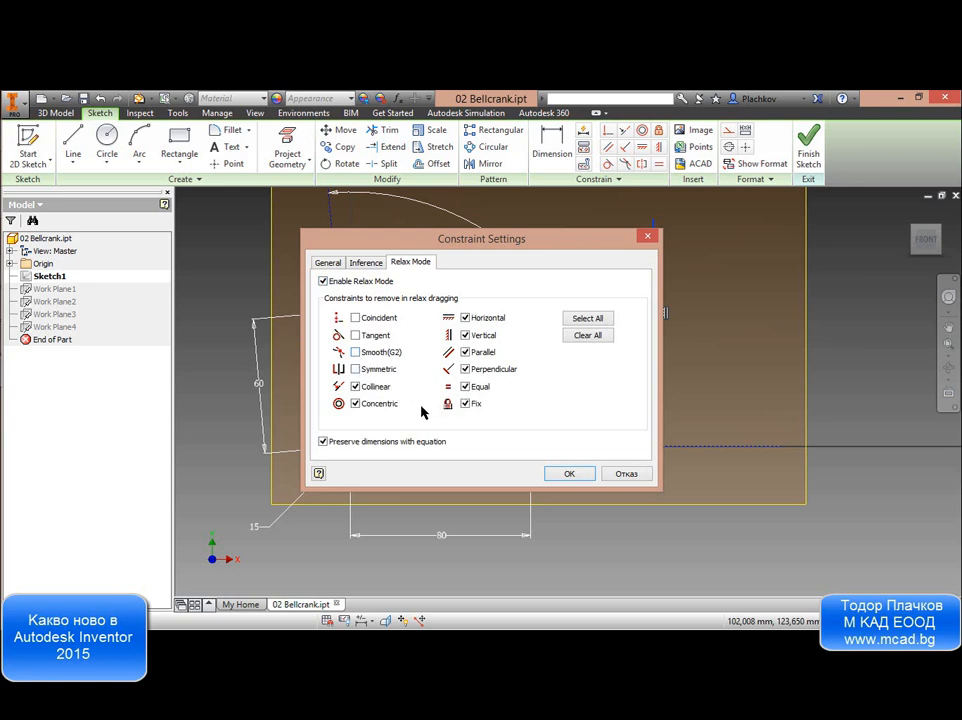
click(566, 474)
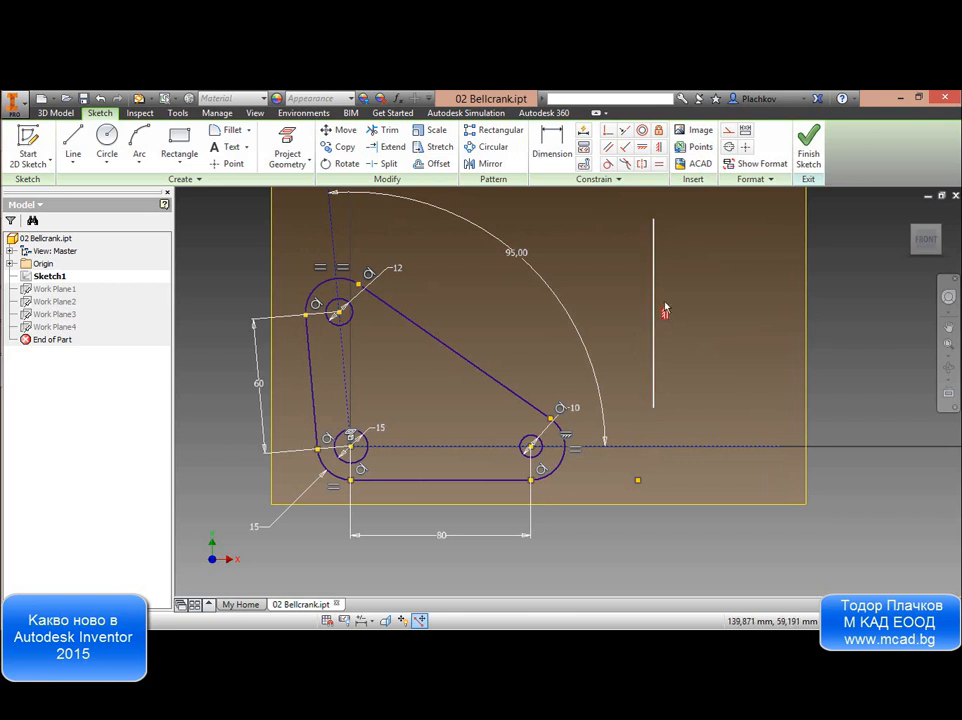
Move the upper endpoint of the vertical line sideways and slightly down so the line becomes slanted.
drag(653, 219, 782, 266)
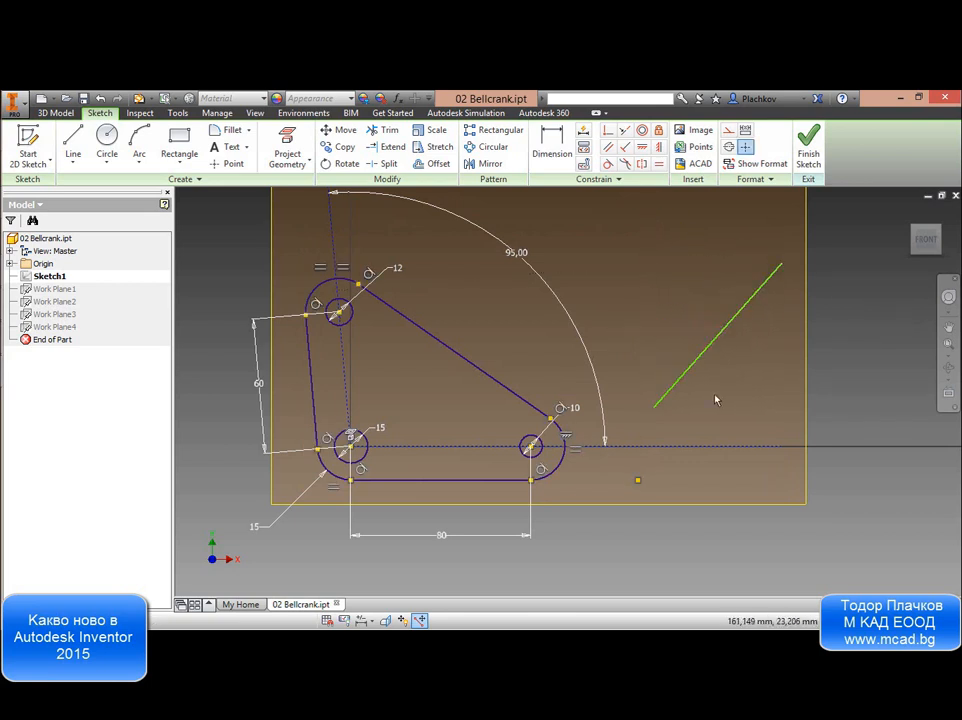
click(704, 354)
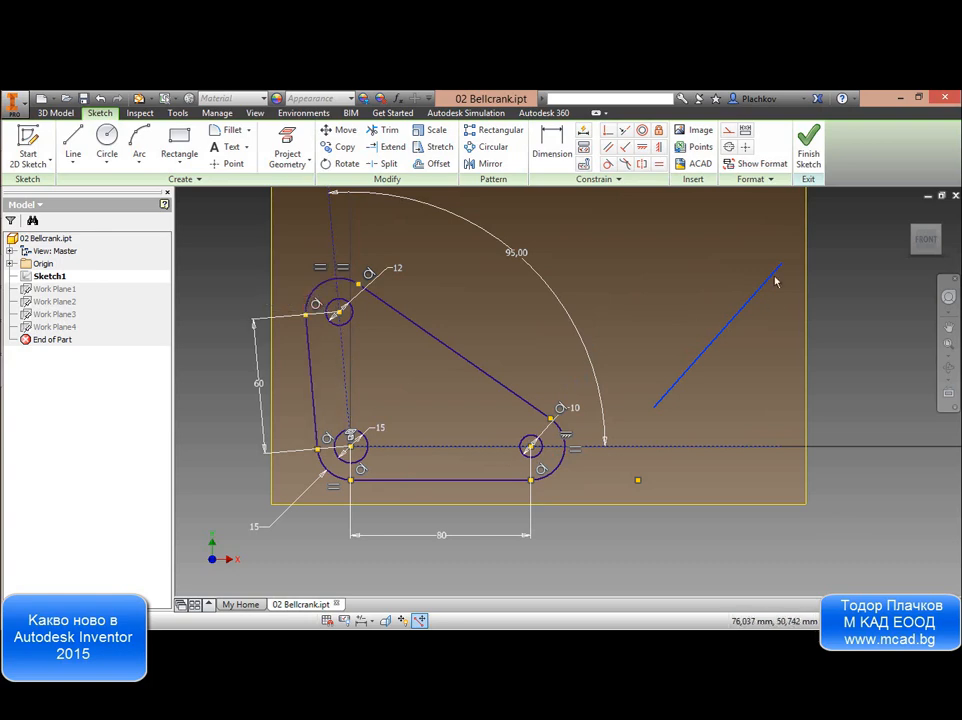
Review the Relax Mode, Inference and General options in the constraint settings, and check the Relax Mode toggle.
click(585, 163)
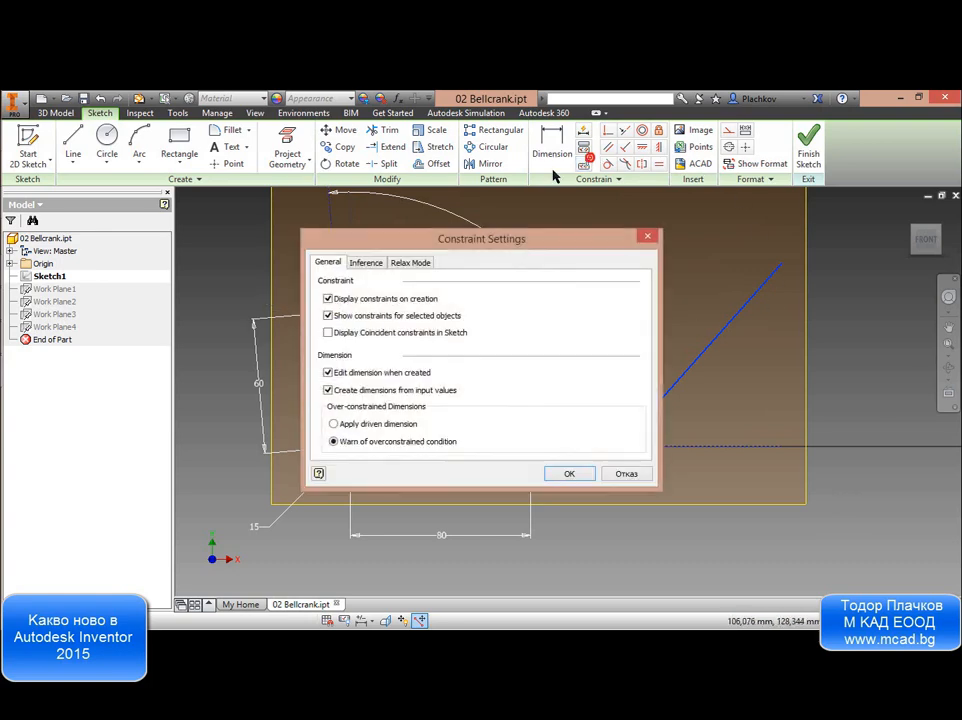
click(410, 262)
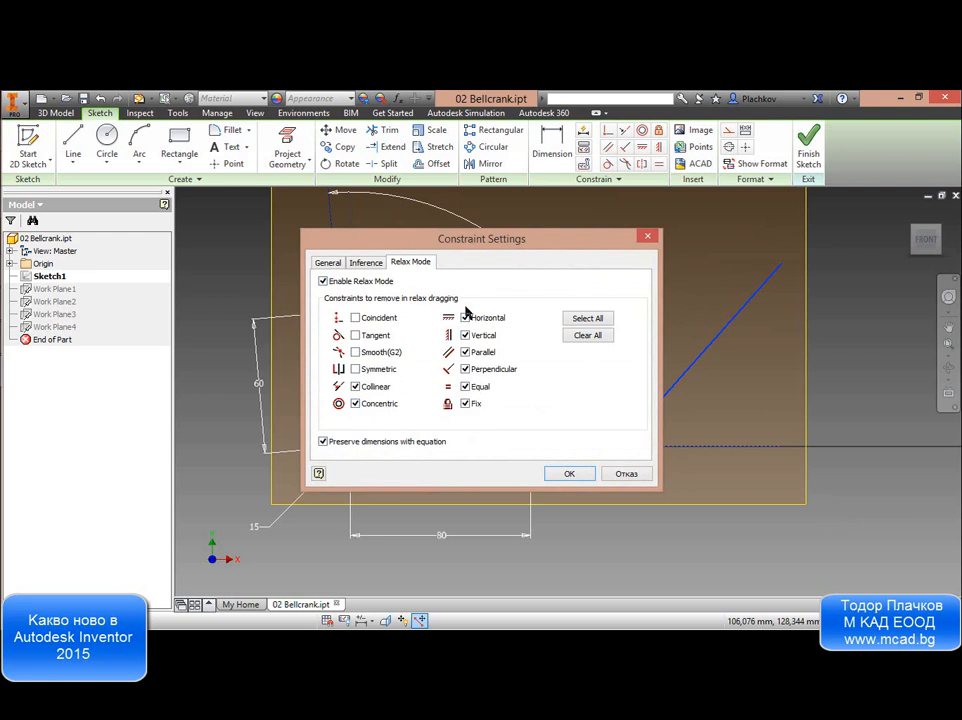
click(364, 263)
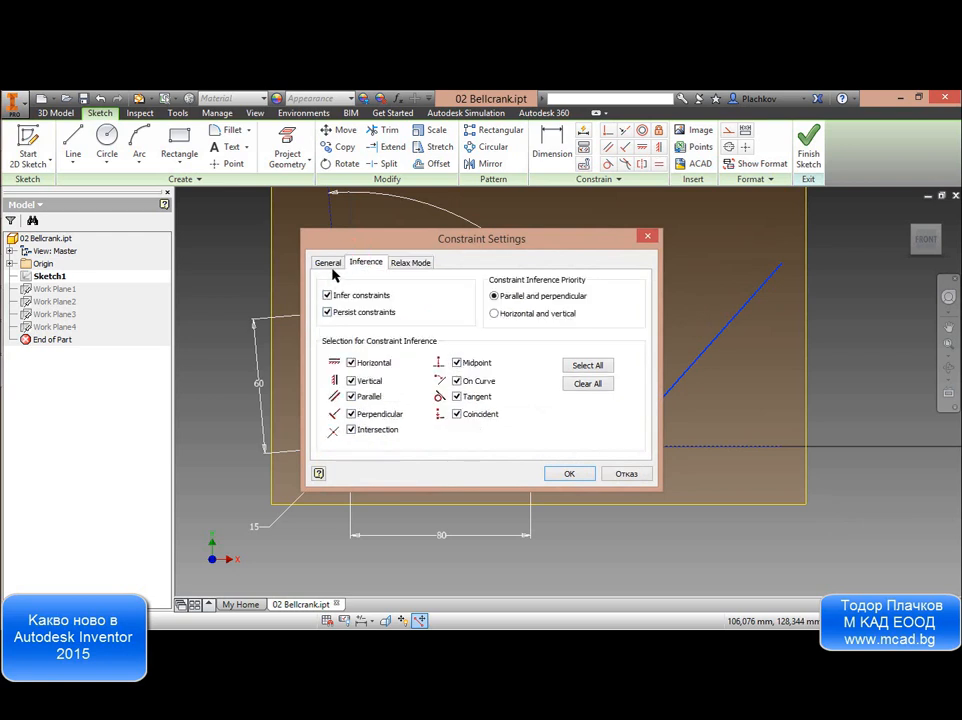
click(329, 263)
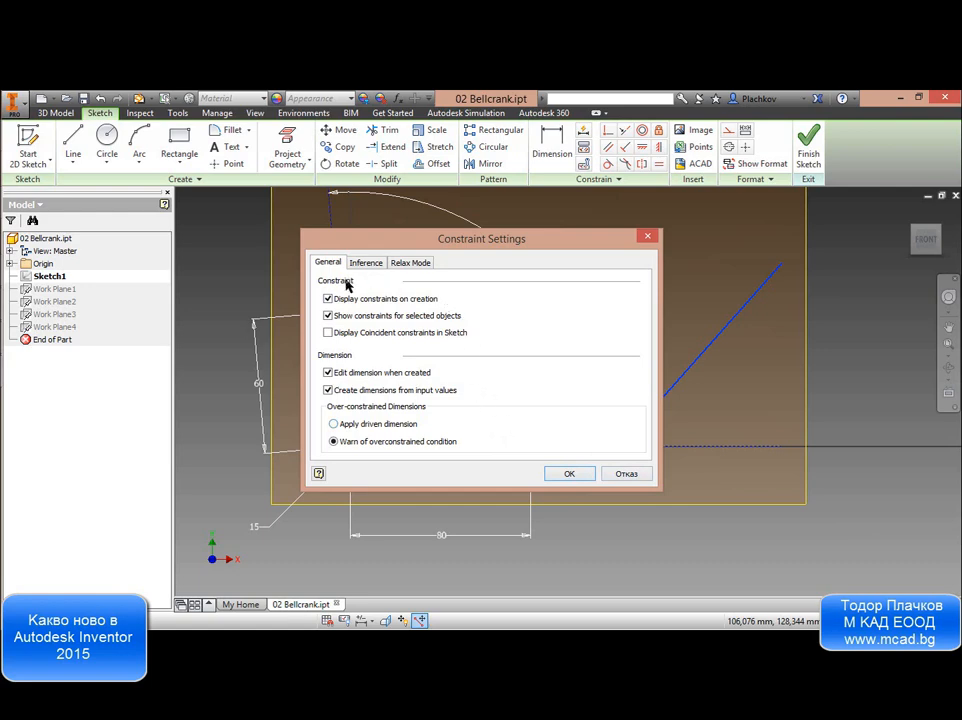
click(575, 476)
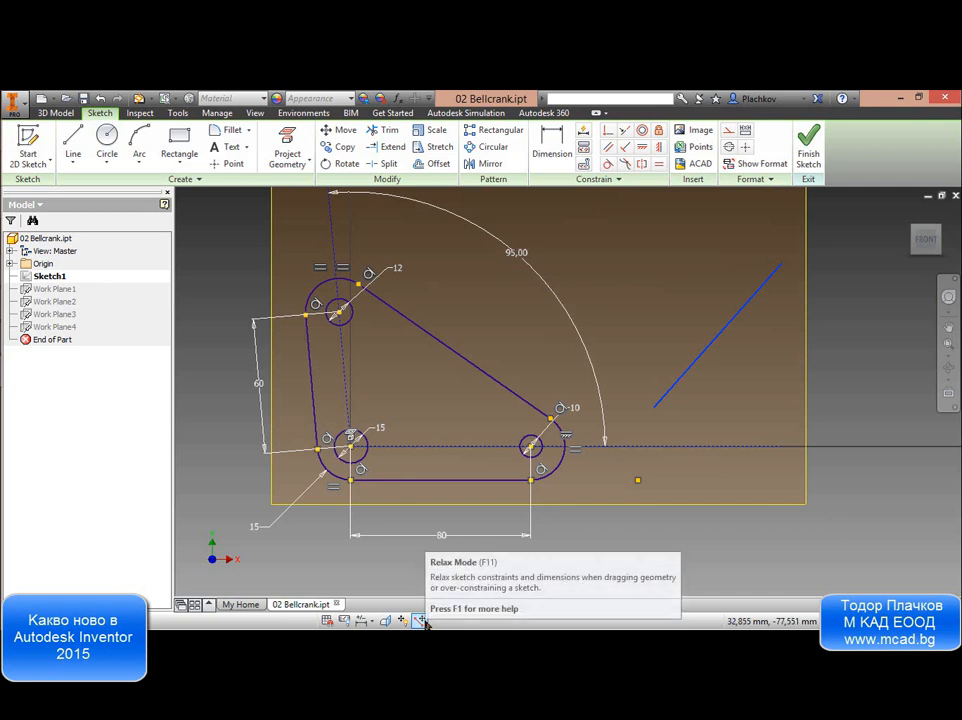
click(421, 621)
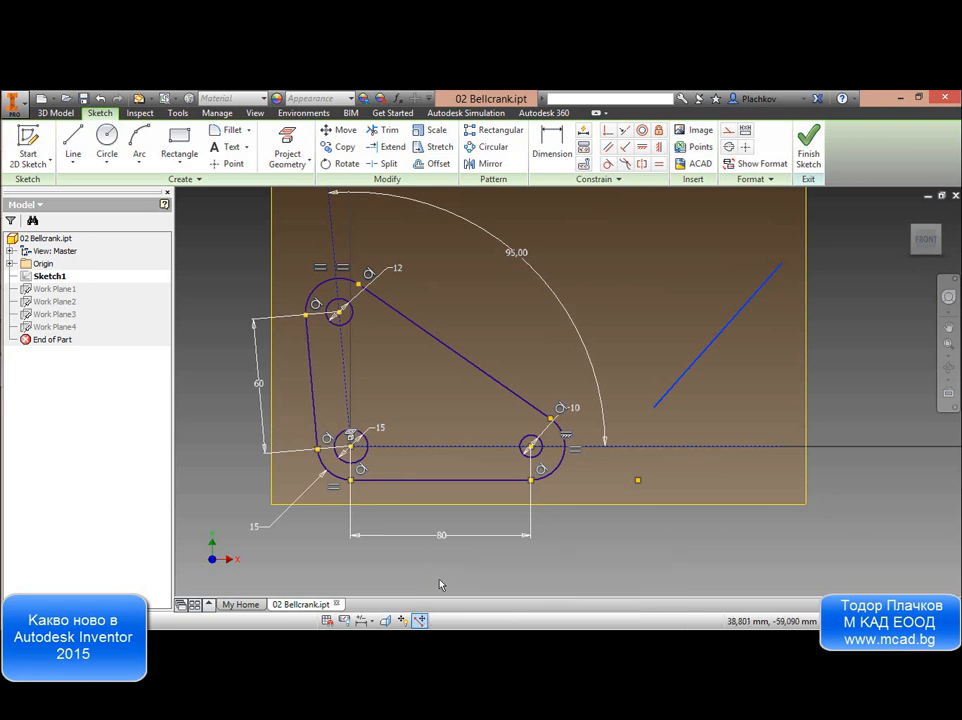
key(Escape)
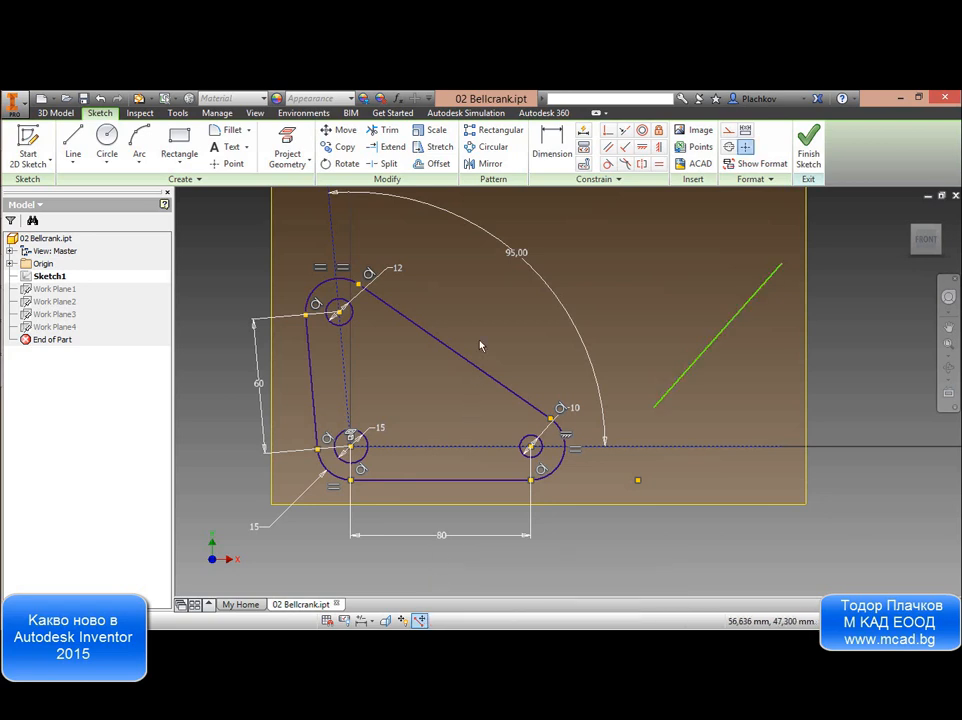
In the Part35 sketch, draw a line from the virtual intersection of the extended slanted line and arc to a point below it.
mouse_move(1, 168)
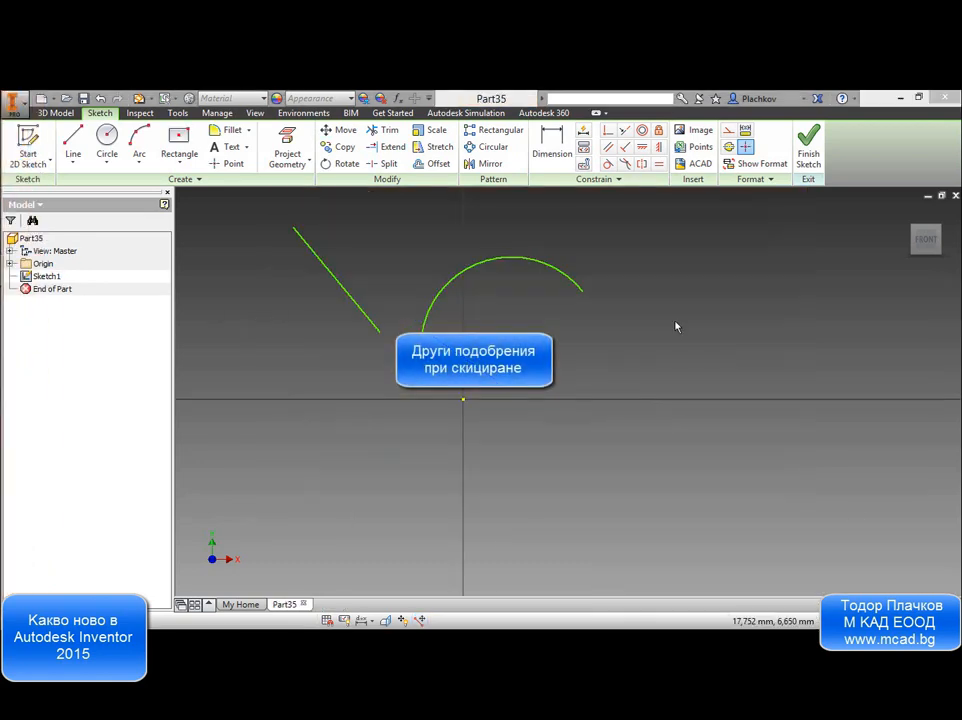
click(73, 145)
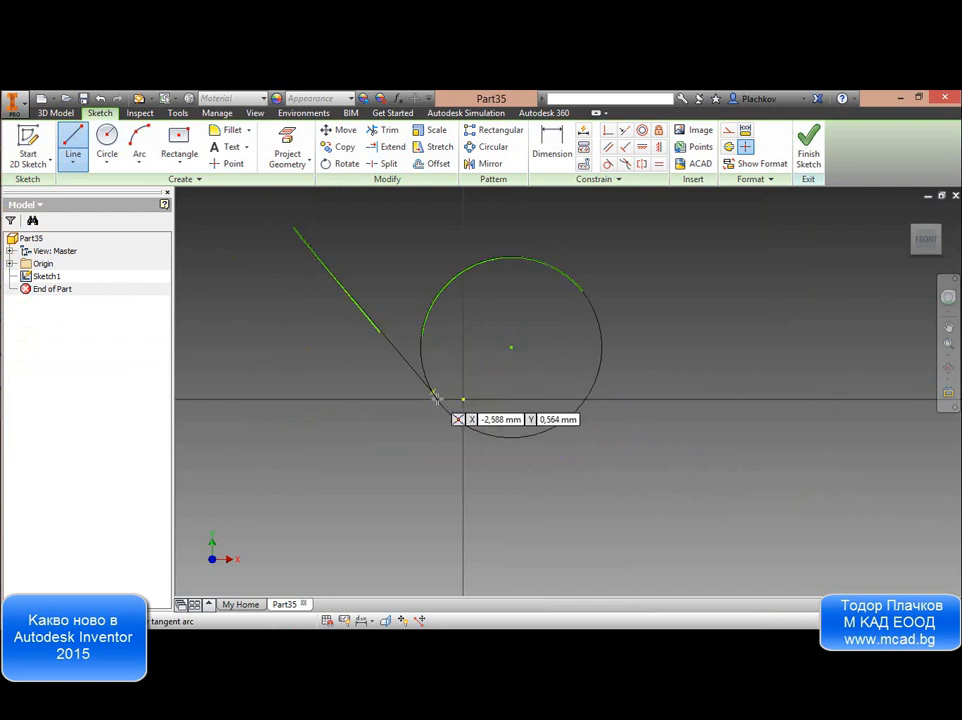
click(433, 394)
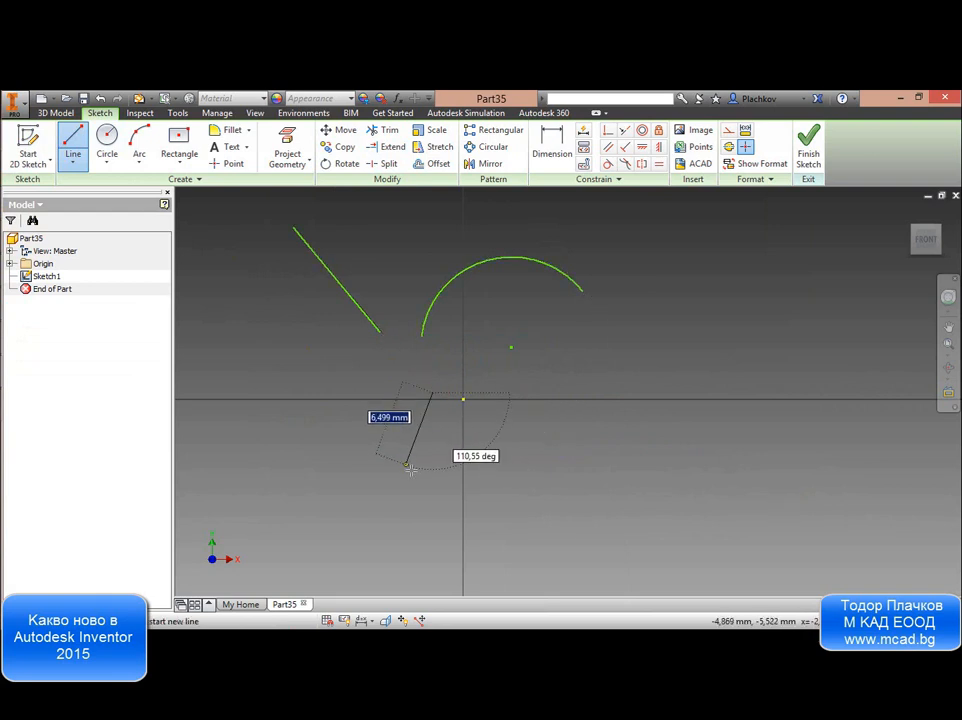
click(478, 484)
key(Escape)
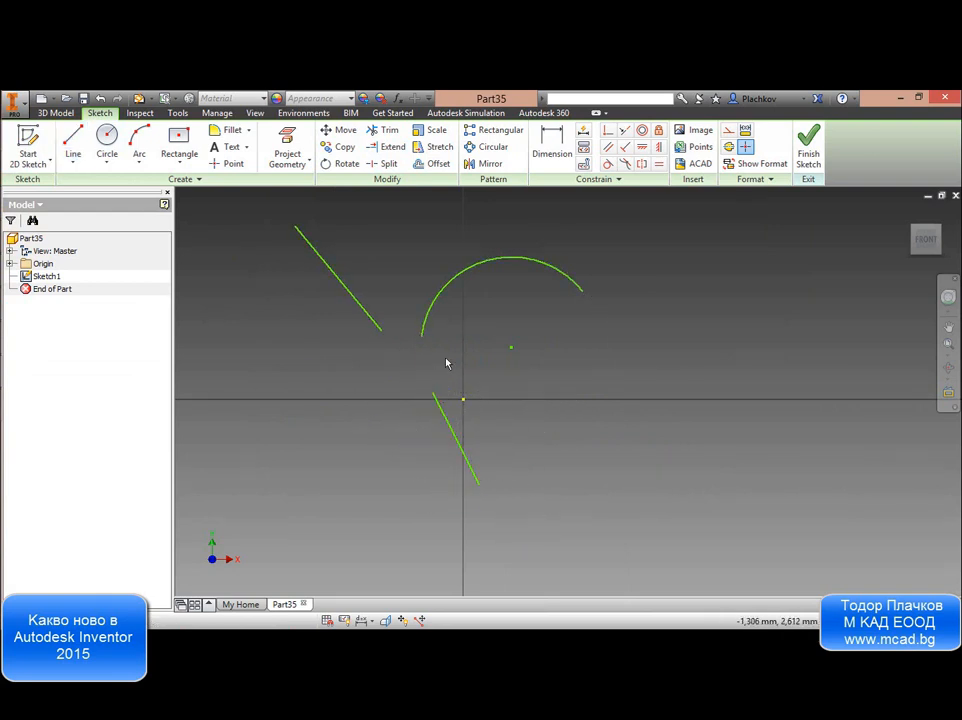
Move the arc's endpoint nearest the slanted line upward, then try moving the new line's upper endpoint outward and undo that move.
drag(423, 337, 418, 268)
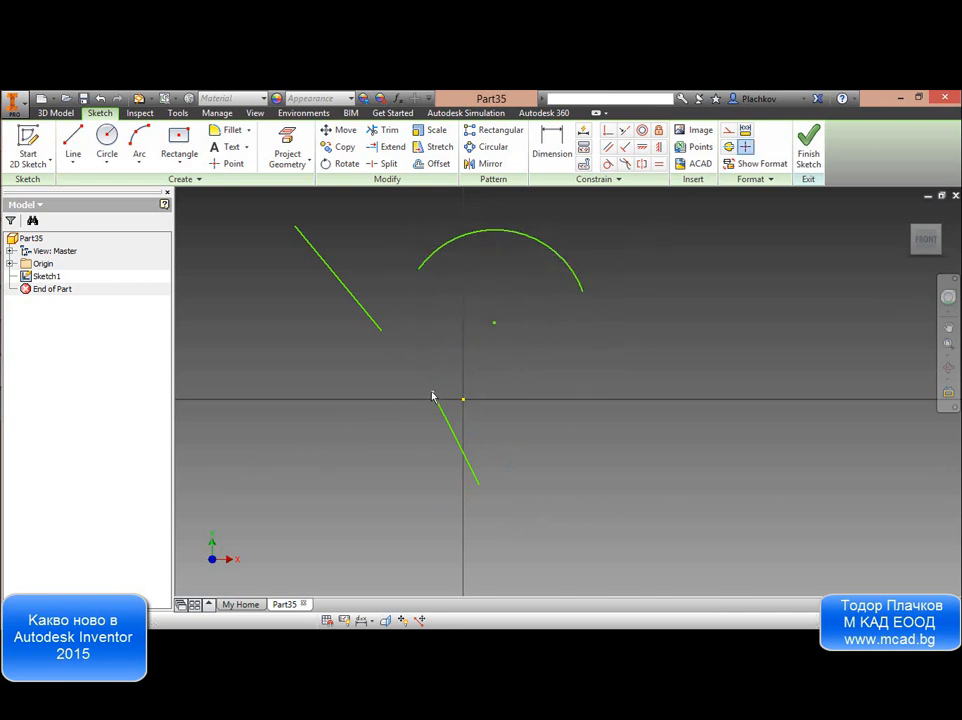
drag(432, 396, 371, 418)
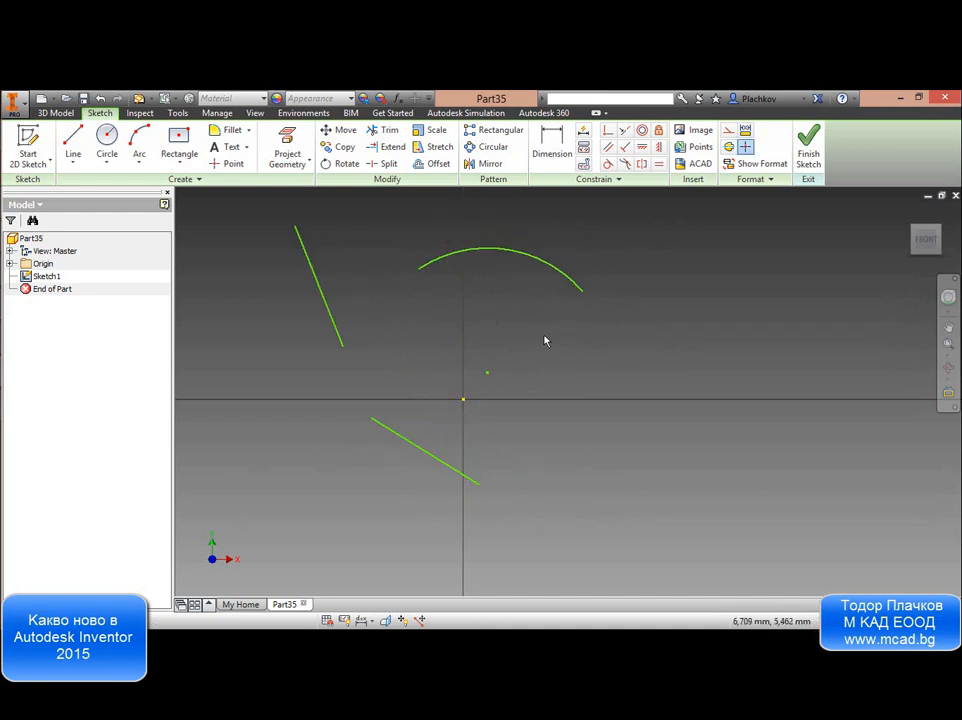
key(ctrl+z)
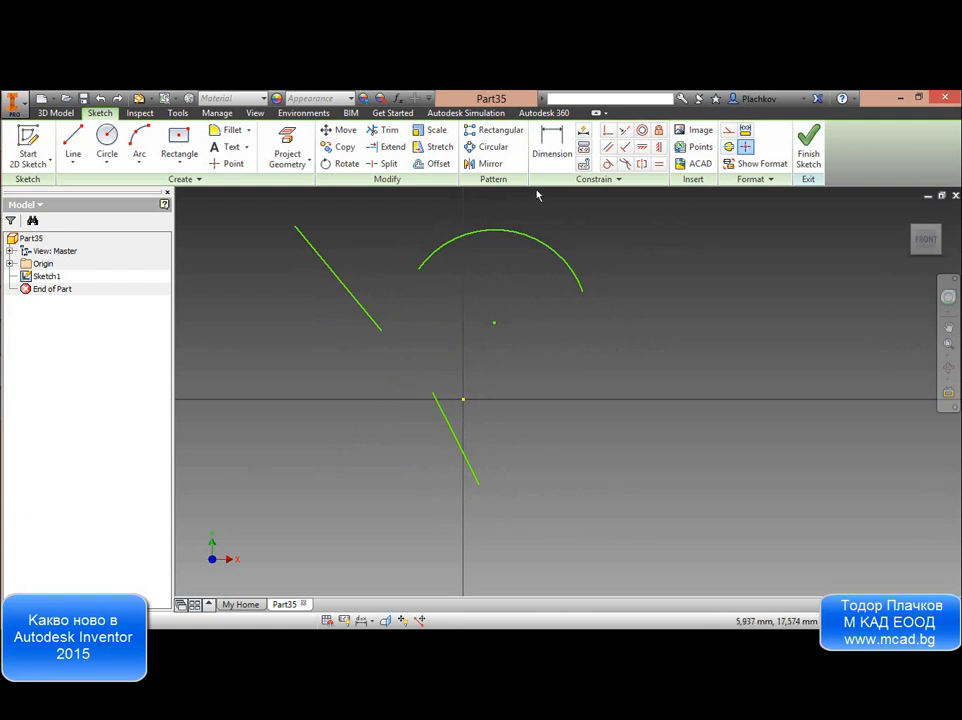
Check the General constraint and dimension options in the constraint settings, then dismiss them.
click(582, 166)
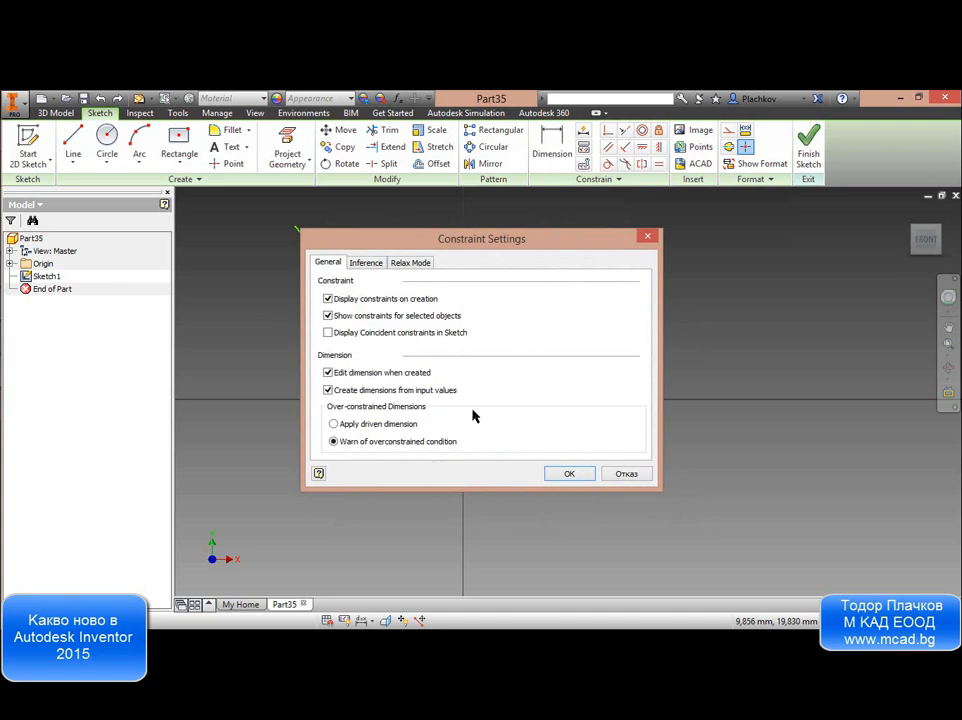
click(634, 474)
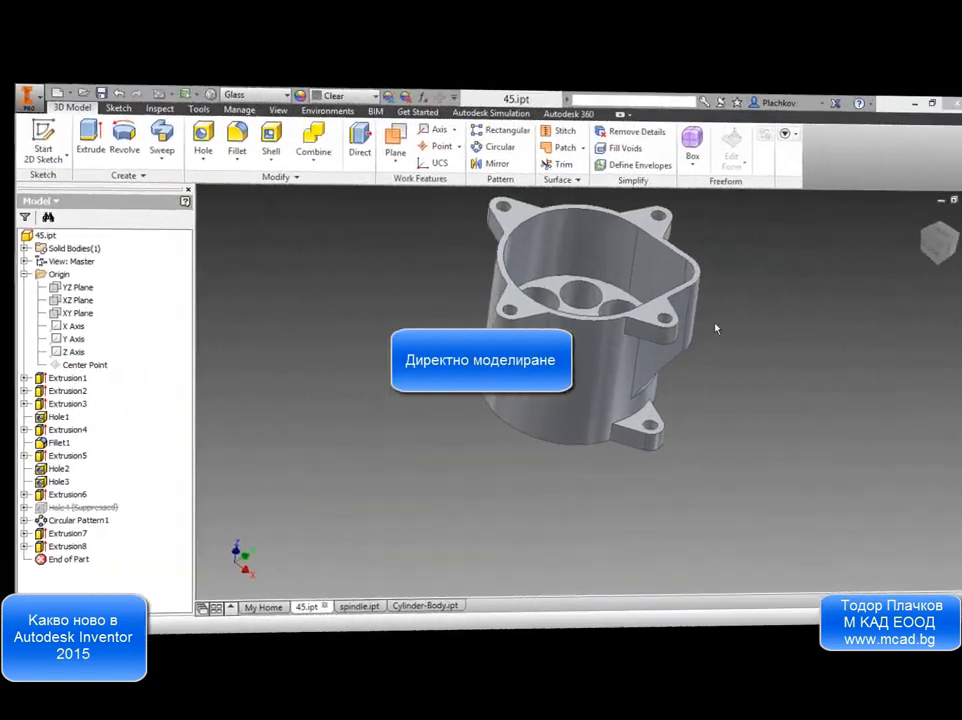
Review the command variants grouped under Sweep, Hole, Fillet, Shell and Combine for the 45.ipt part.
mouse_move(715, 327)
shift+middle_down()
mouse_move(655, 380)
mouse_move(636, 381)
shift+middle_up()
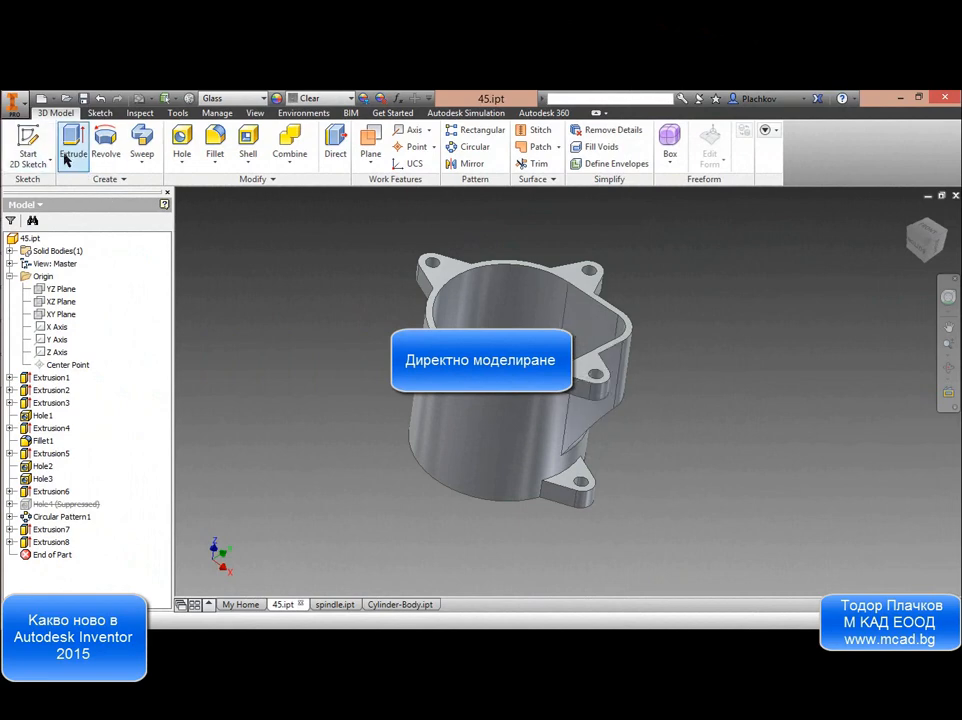
click(140, 163)
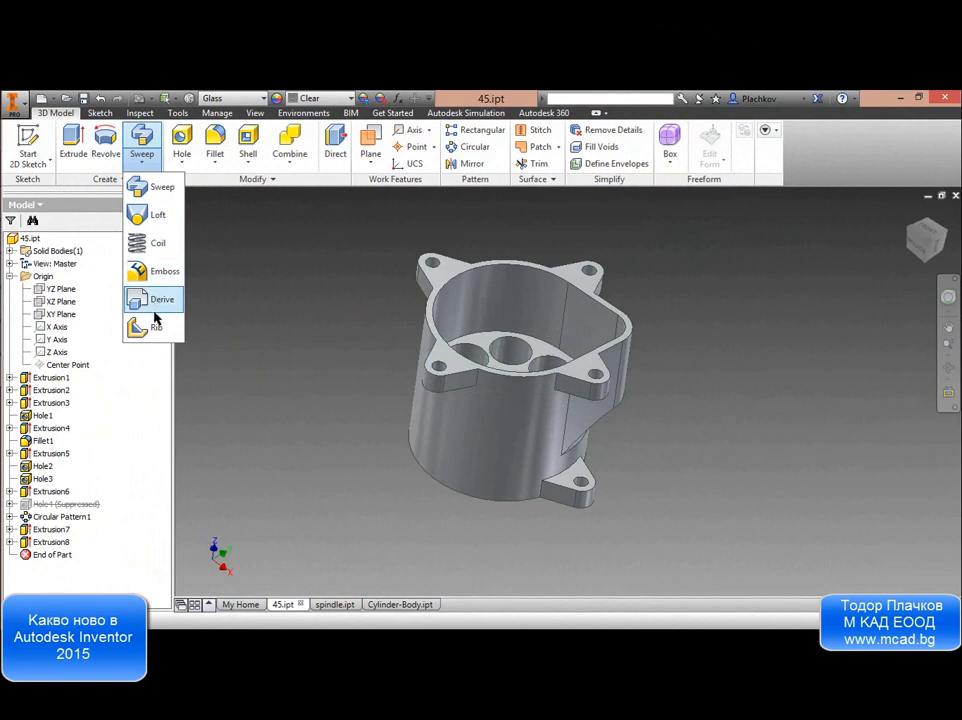
click(188, 164)
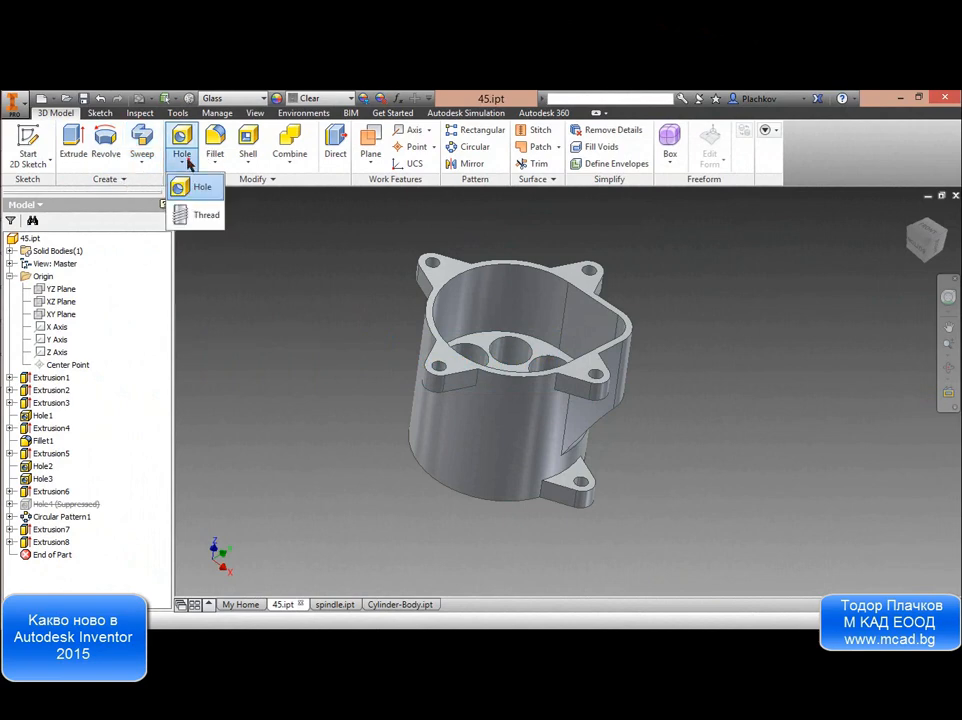
click(215, 163)
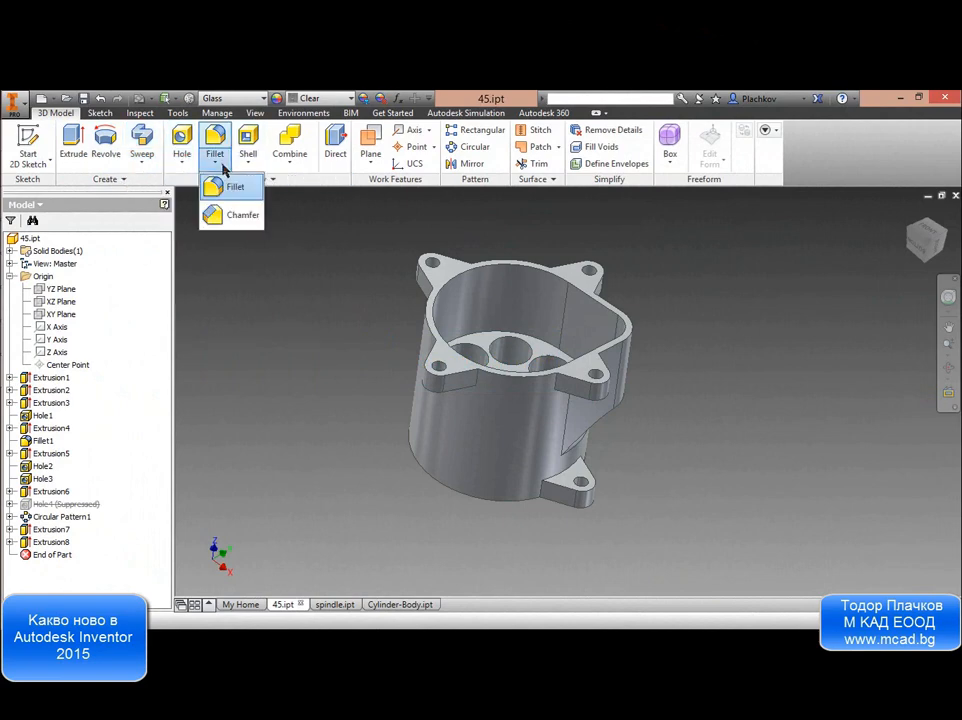
click(248, 172)
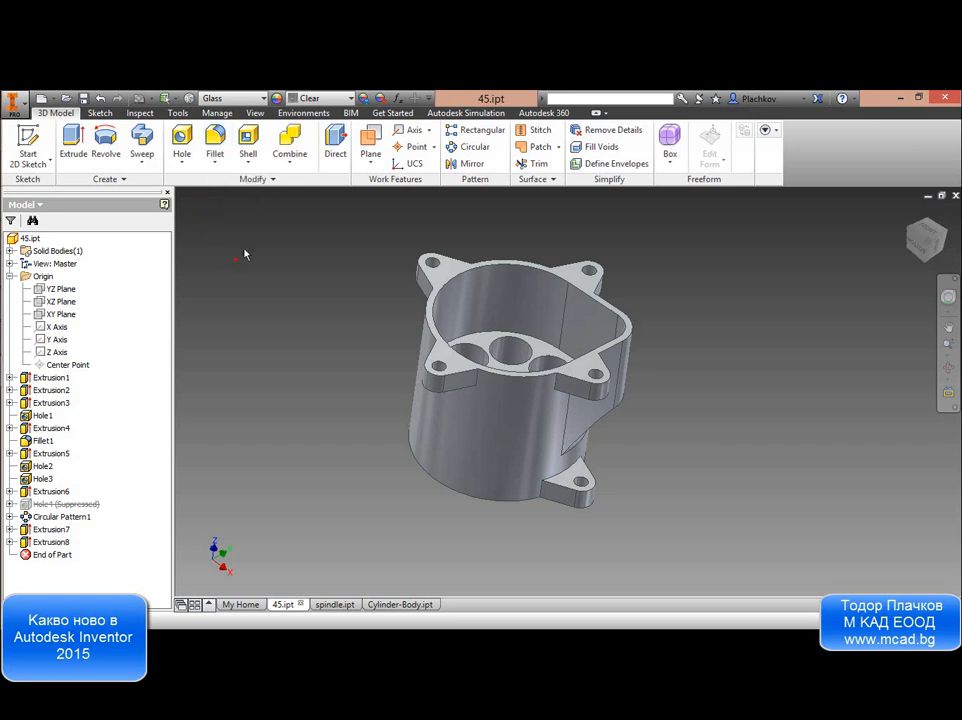
click(249, 172)
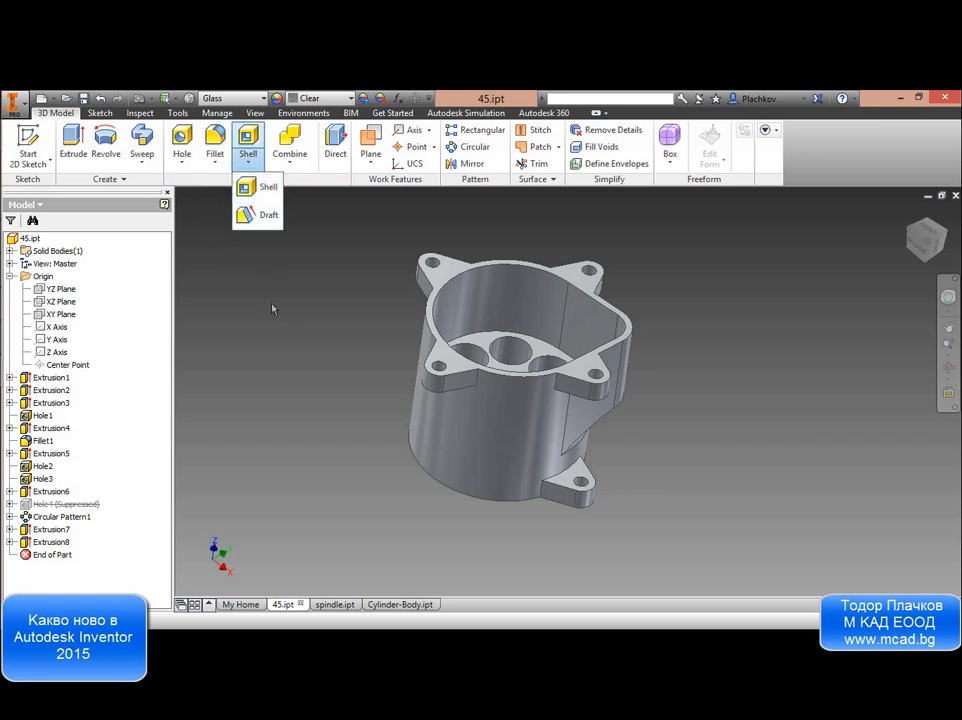
click(292, 163)
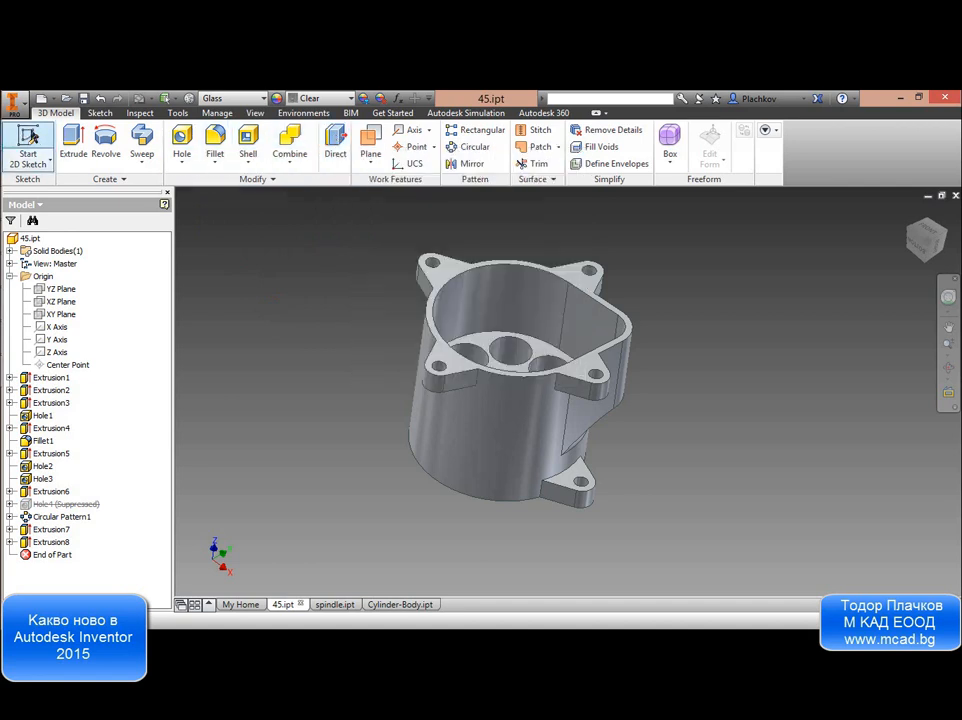
click(28, 140)
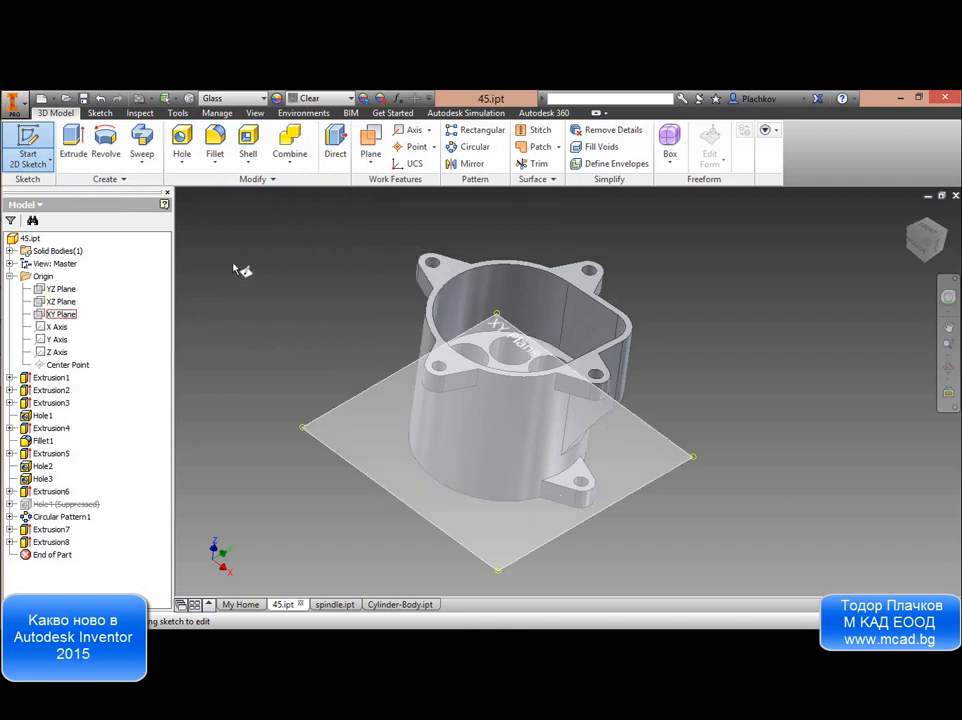
key(Escape)
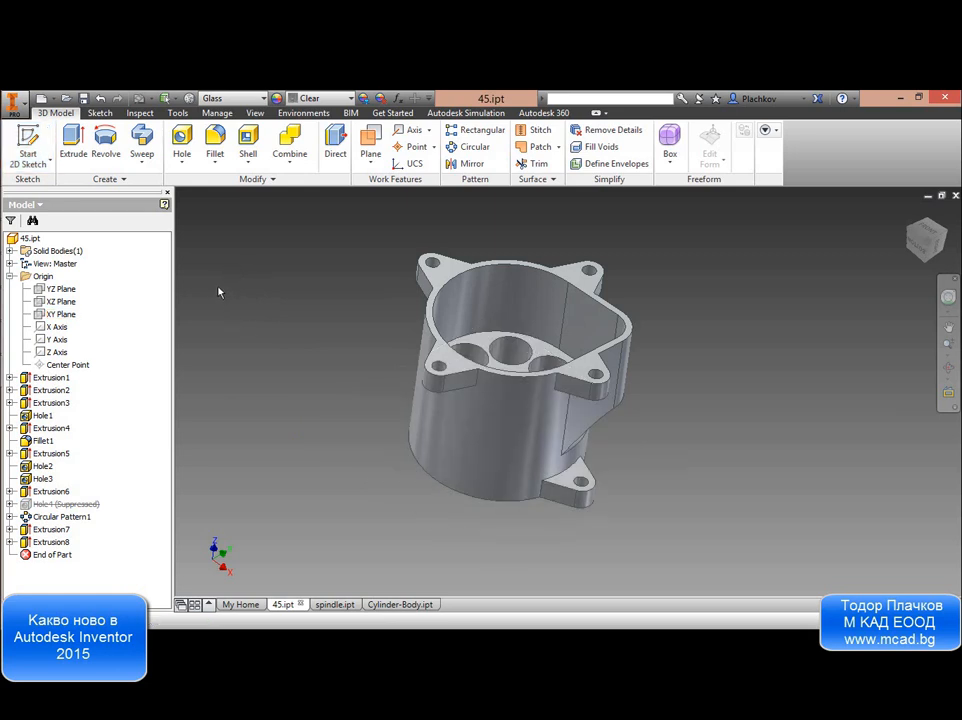
Use Direct edit to move the housing's top rim face upward by 20 mm.
click(330, 140)
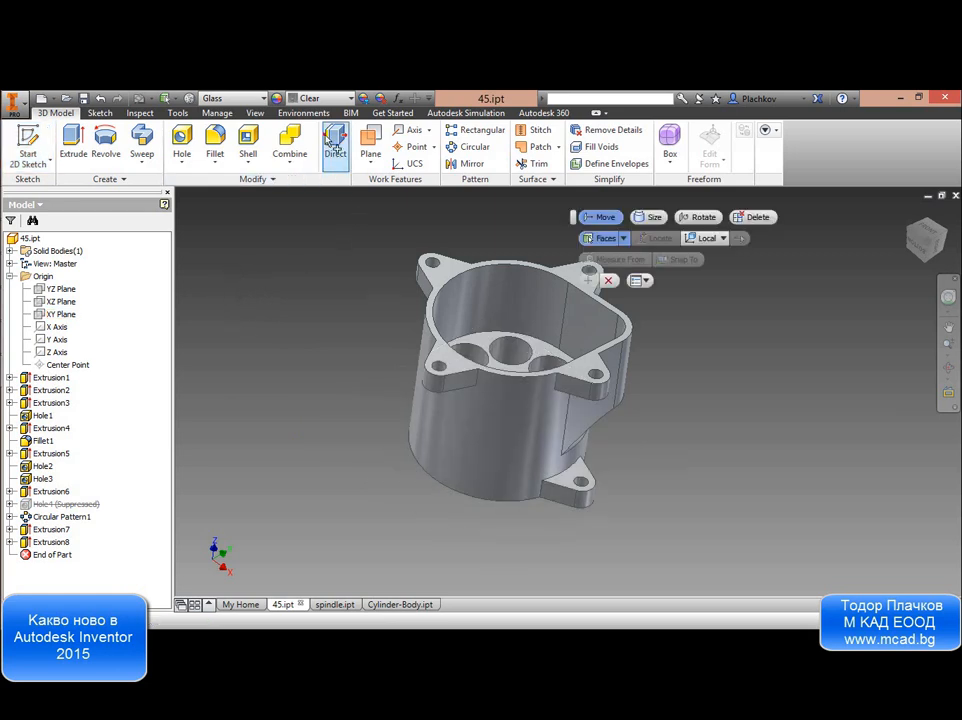
click(455, 257)
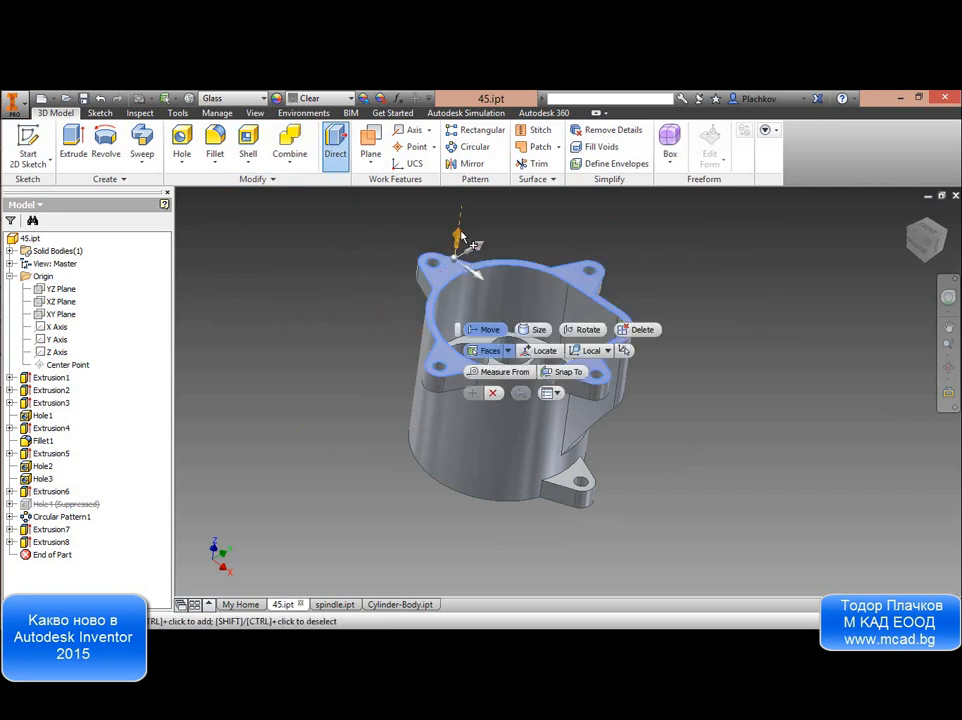
drag(463, 234, 494, 214)
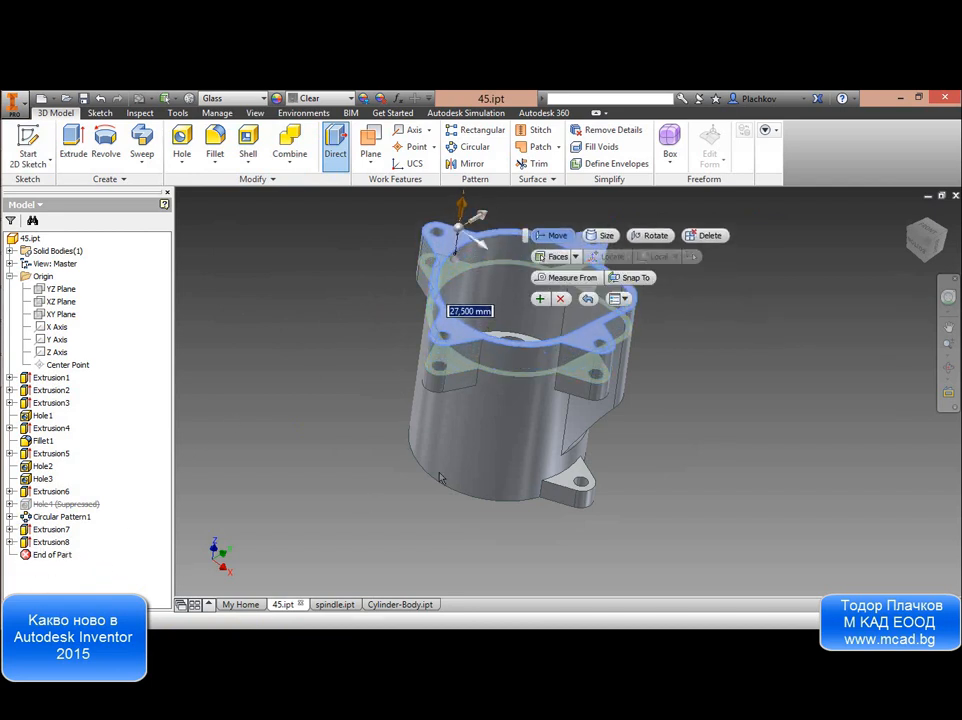
text(20)
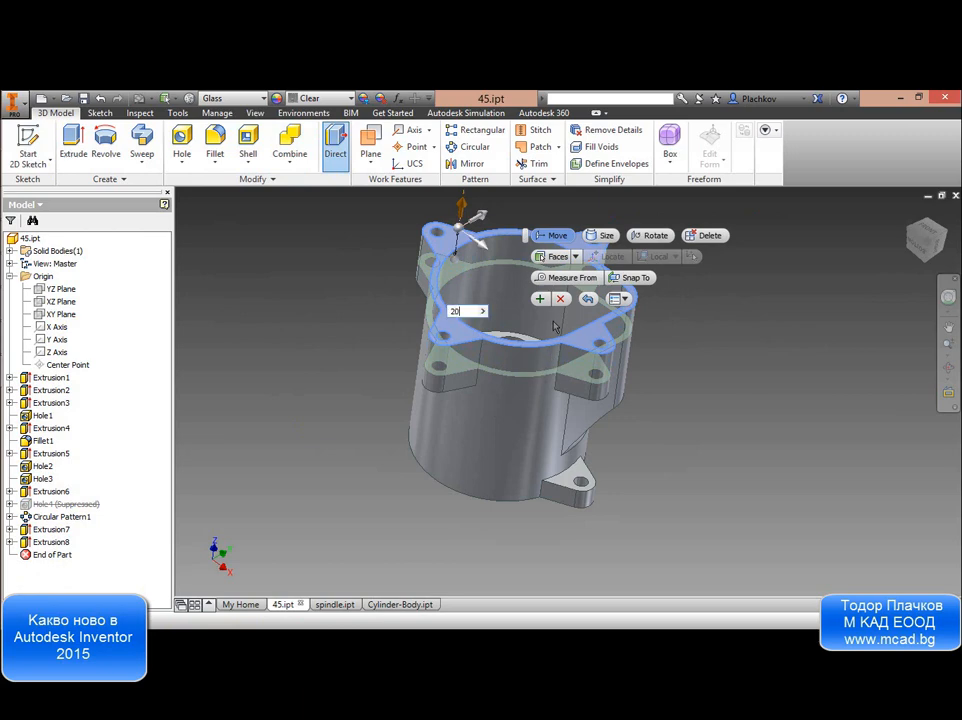
key(Return)
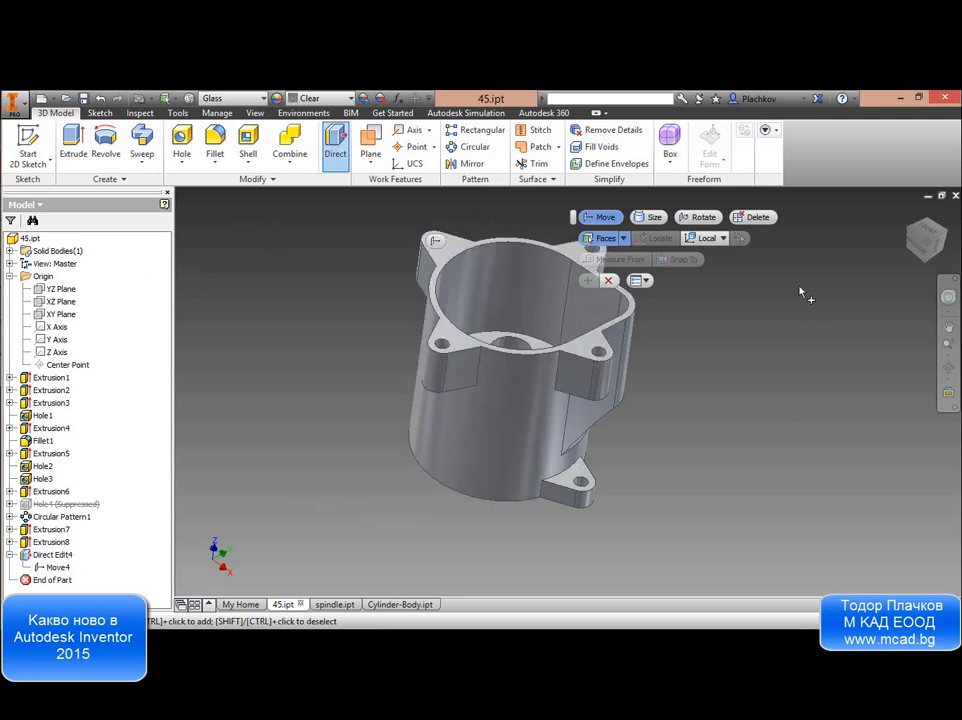
key(Escape)
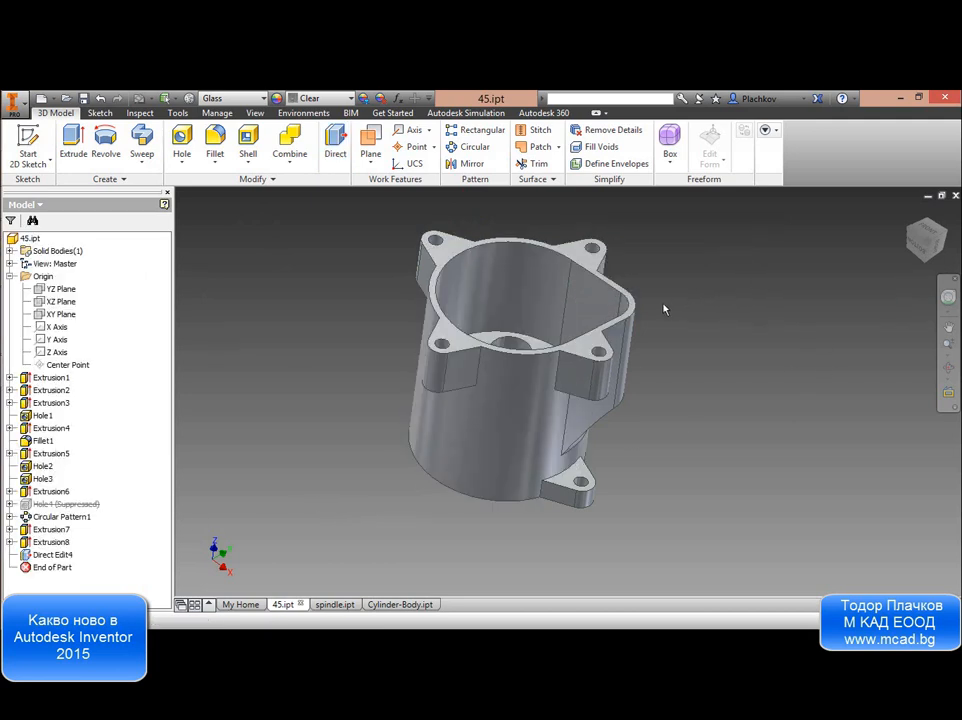
Use Direct edit to move the ring face around the central bottom hole, snapping it to the surrounding bottom face.
key(F4)
drag(567, 374, 556, 225)
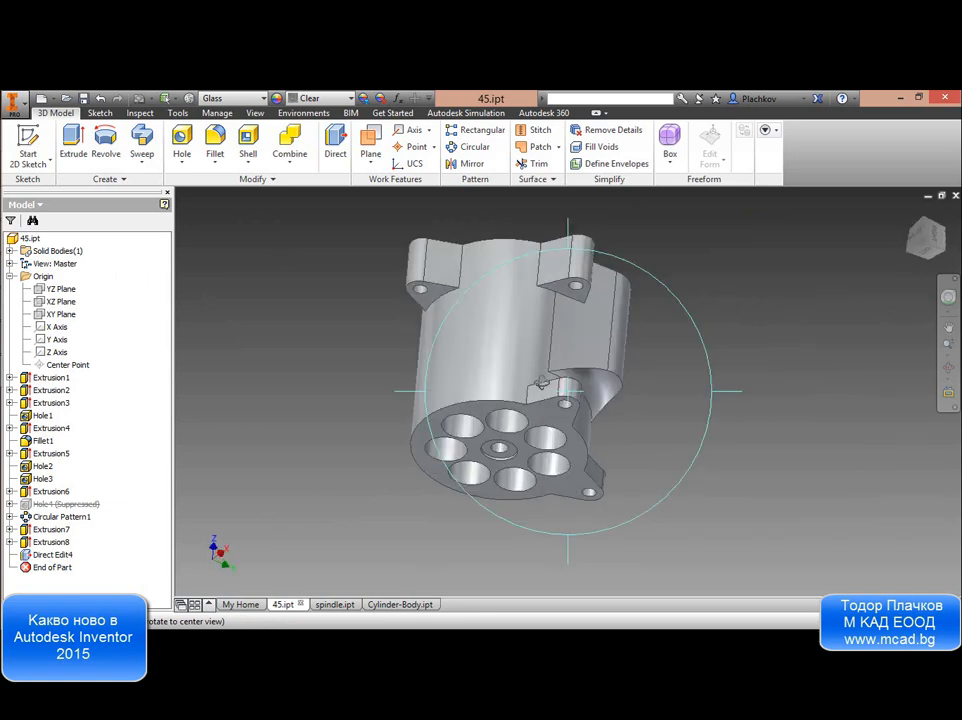
drag(523, 413, 522, 355)
scroll(522, 356, up, 5)
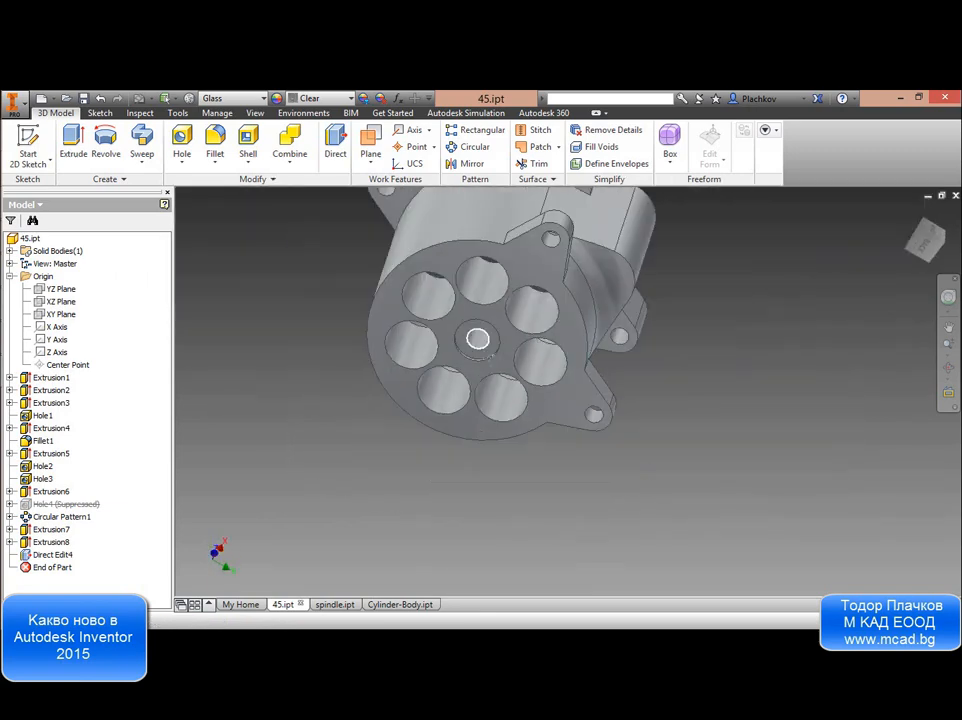
scroll(478, 375, up, 3)
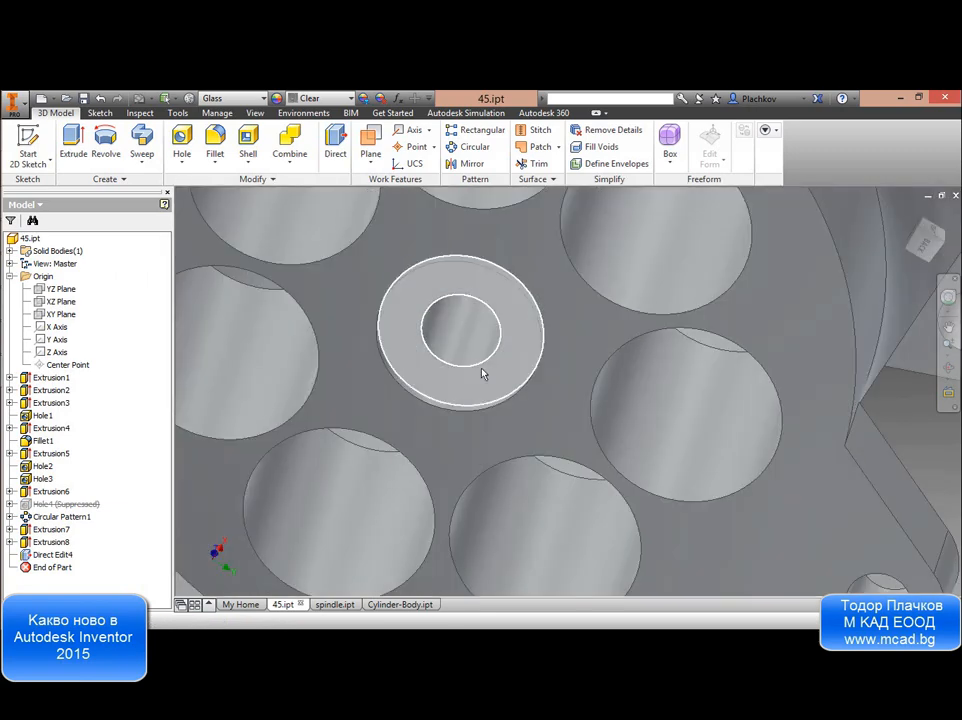
click(336, 143)
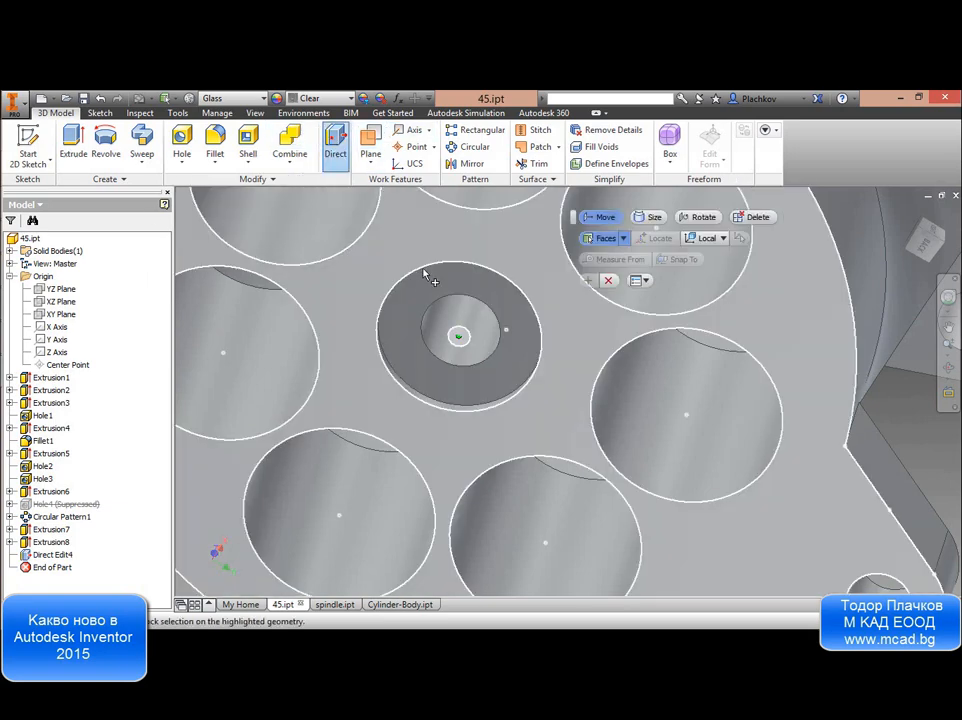
click(480, 366)
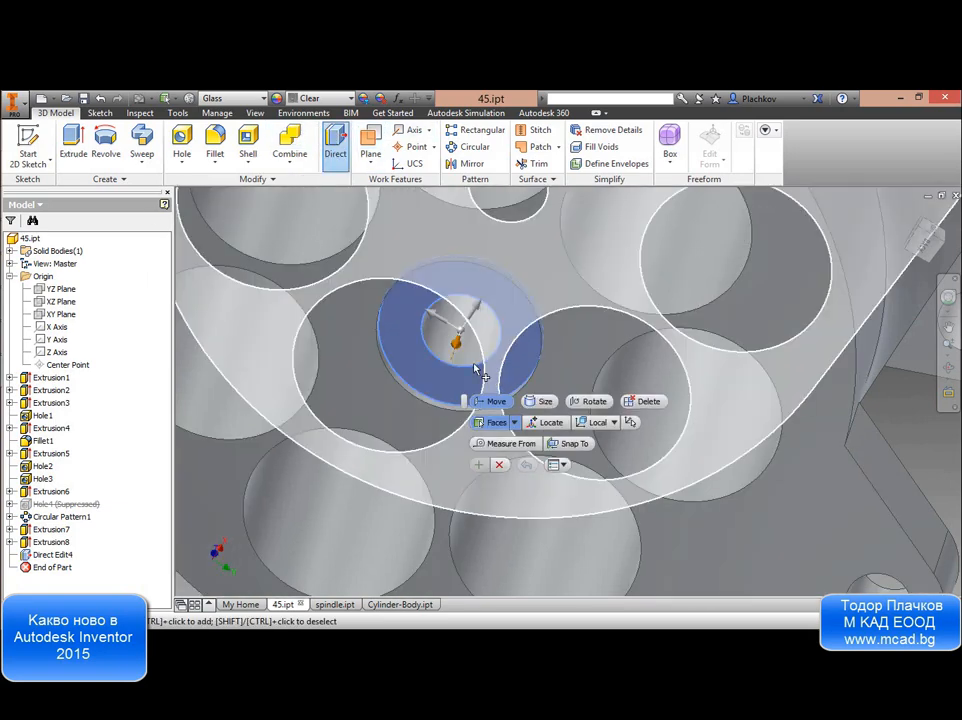
drag(456, 343, 481, 382)
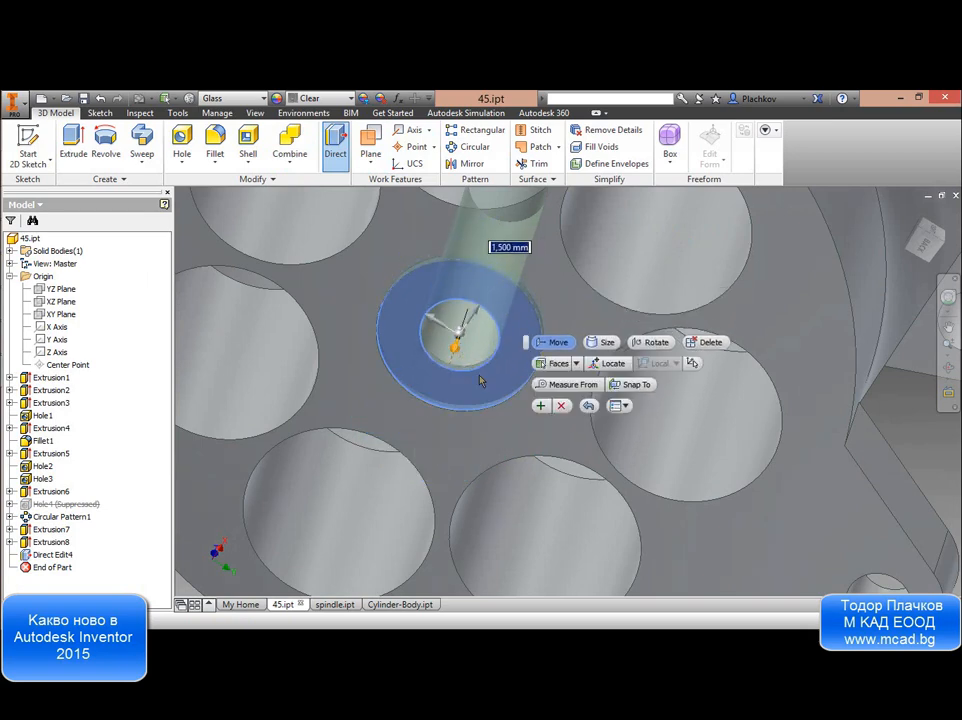
click(638, 385)
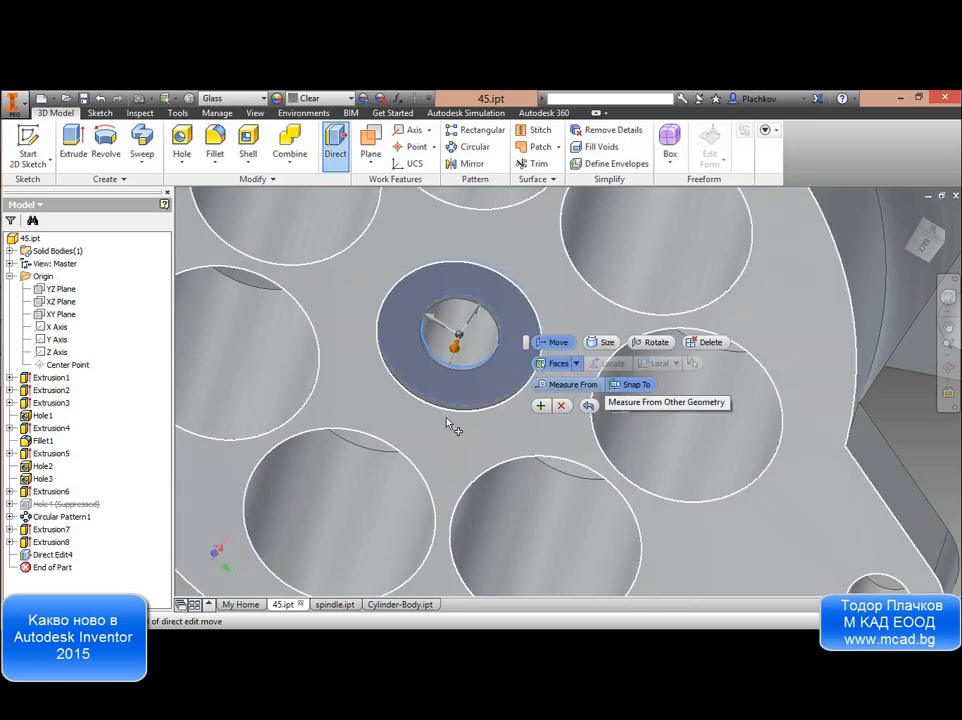
click(338, 307)
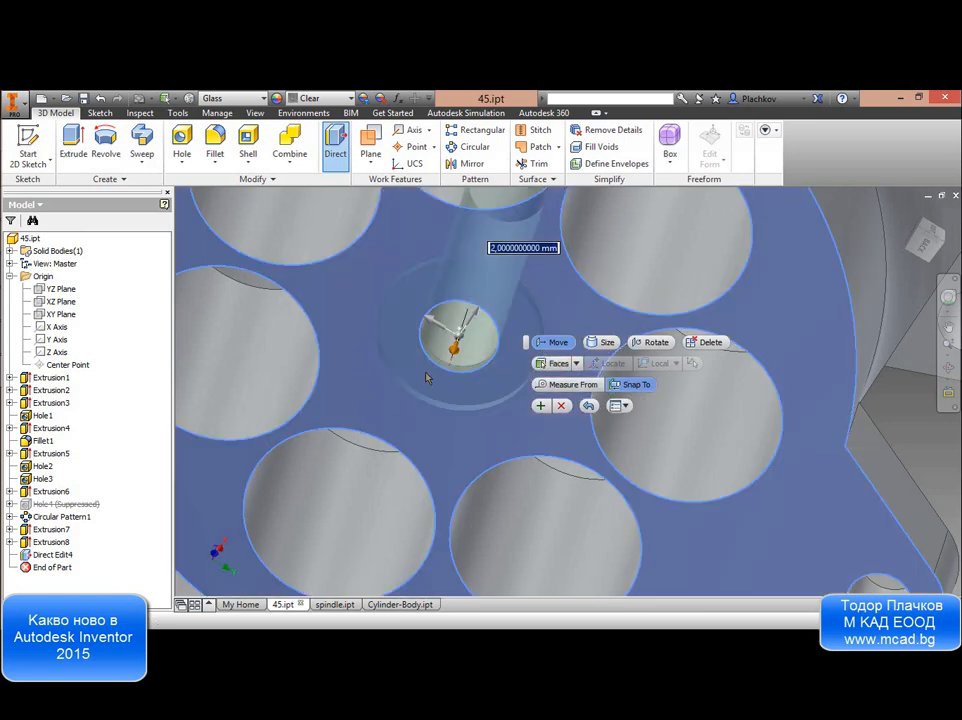
click(539, 406)
Try moving the hole in an upper mounting ear about 3.5 mm toward the housing, then set the offset to 0.
scroll(481, 295, up, 3)
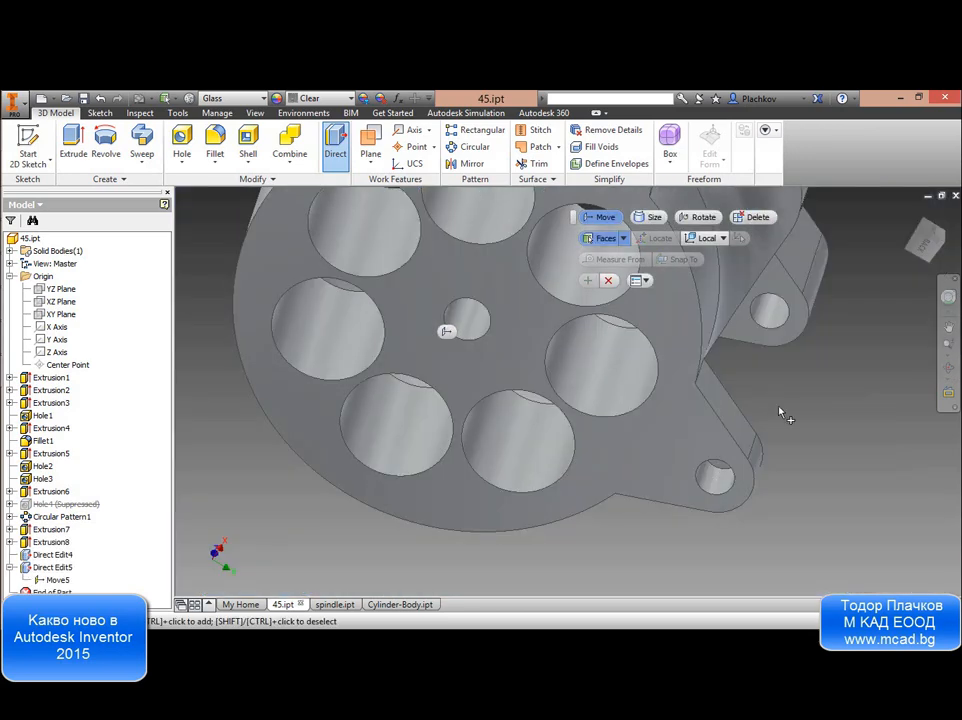
shift+middle_drag(625, 393, 584, 430)
scroll(602, 406, up, 4)
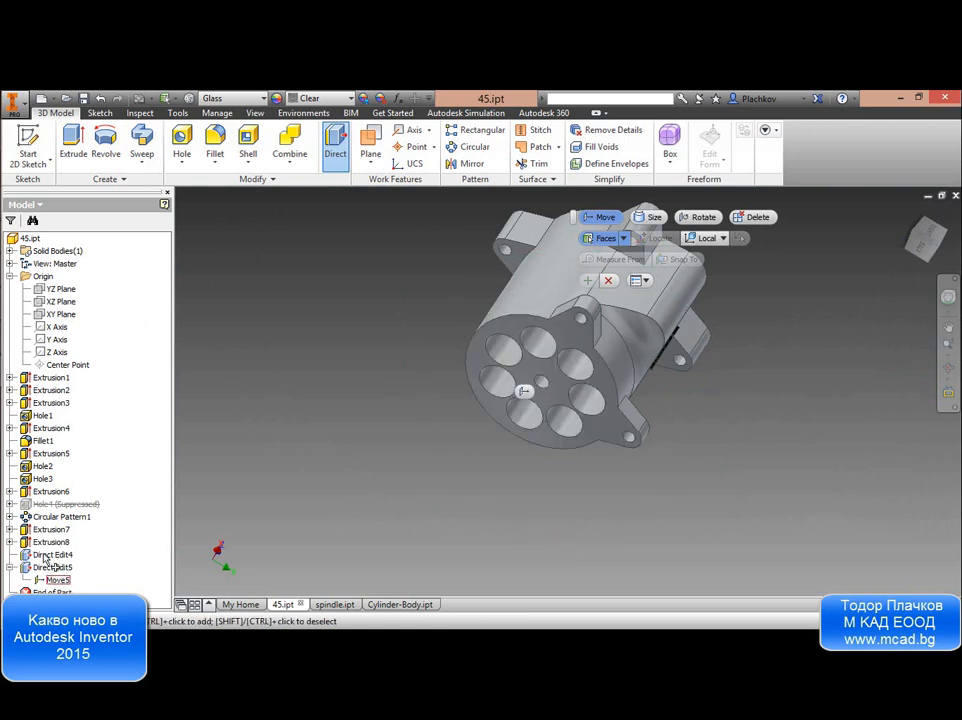
shift+middle_drag(457, 460, 445, 372)
scroll(554, 225, down, 5)
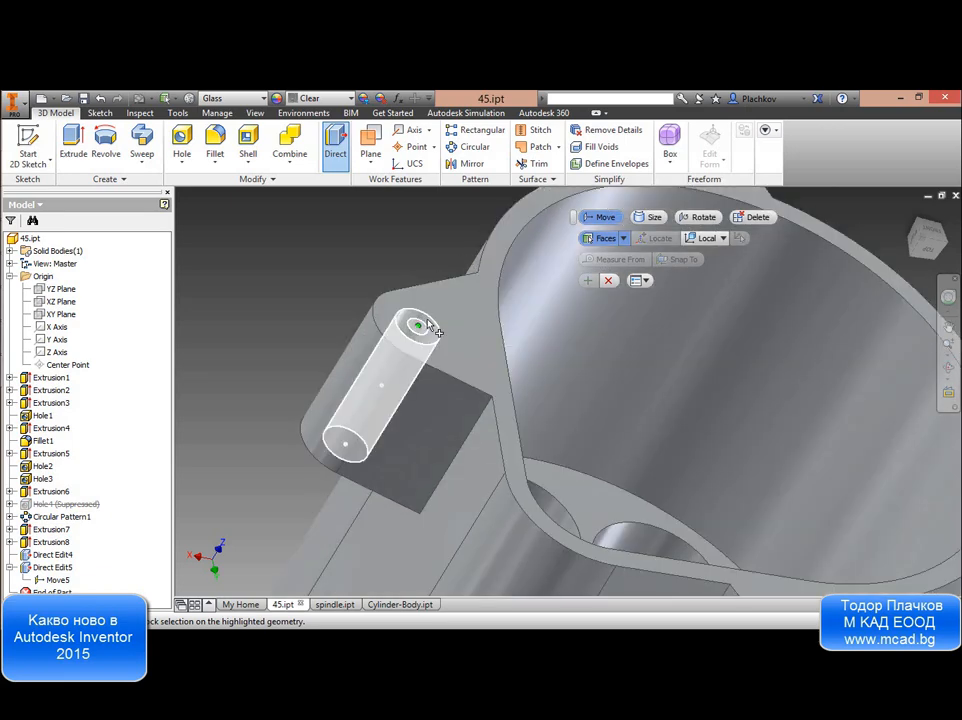
click(423, 324)
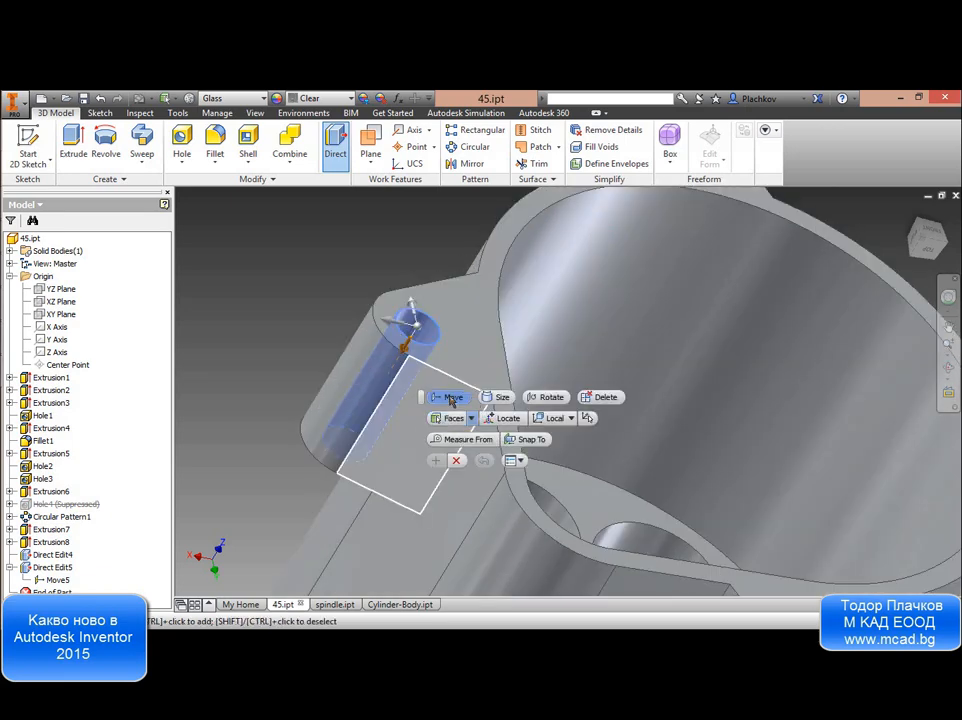
drag(395, 327, 421, 344)
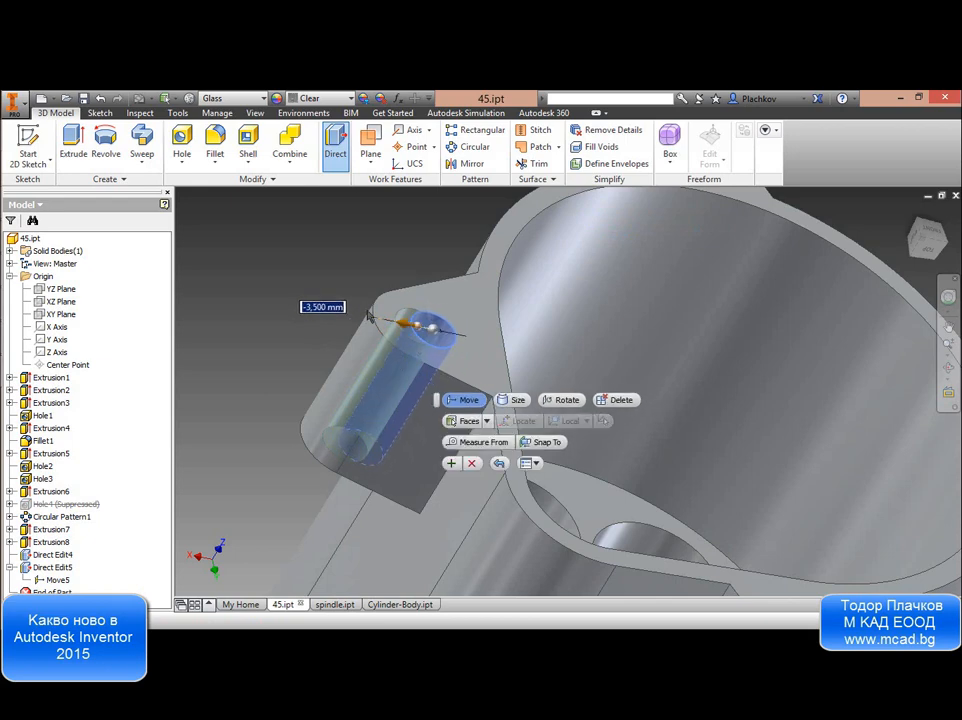
text(0)
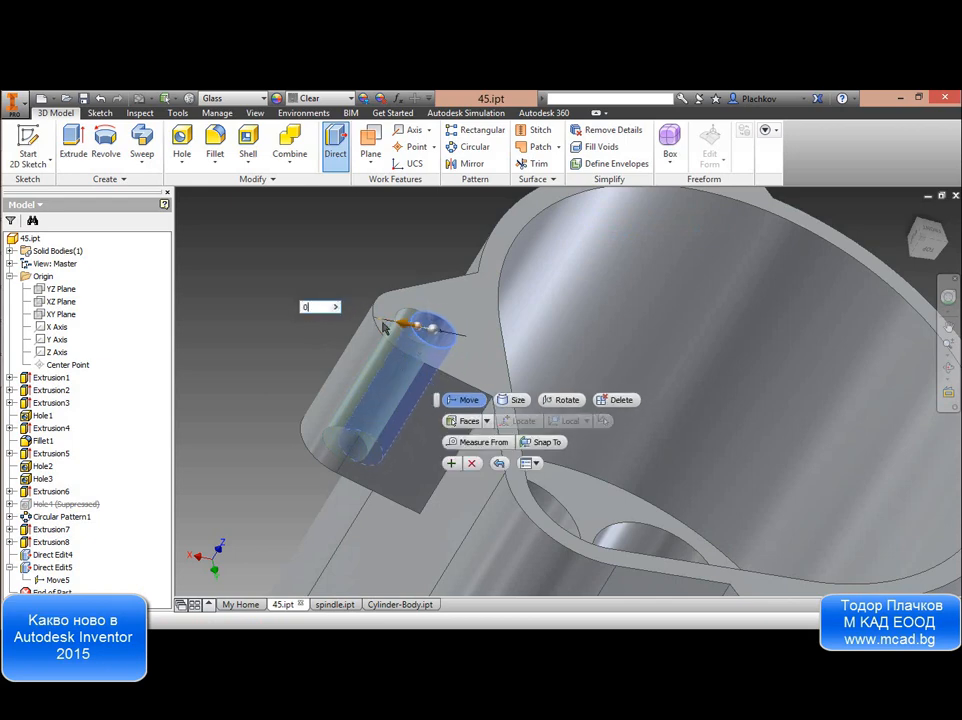
Try resizing the mounting ear's hole with an offset of about -2.5 mm, then set the offset to 0.
click(508, 400)
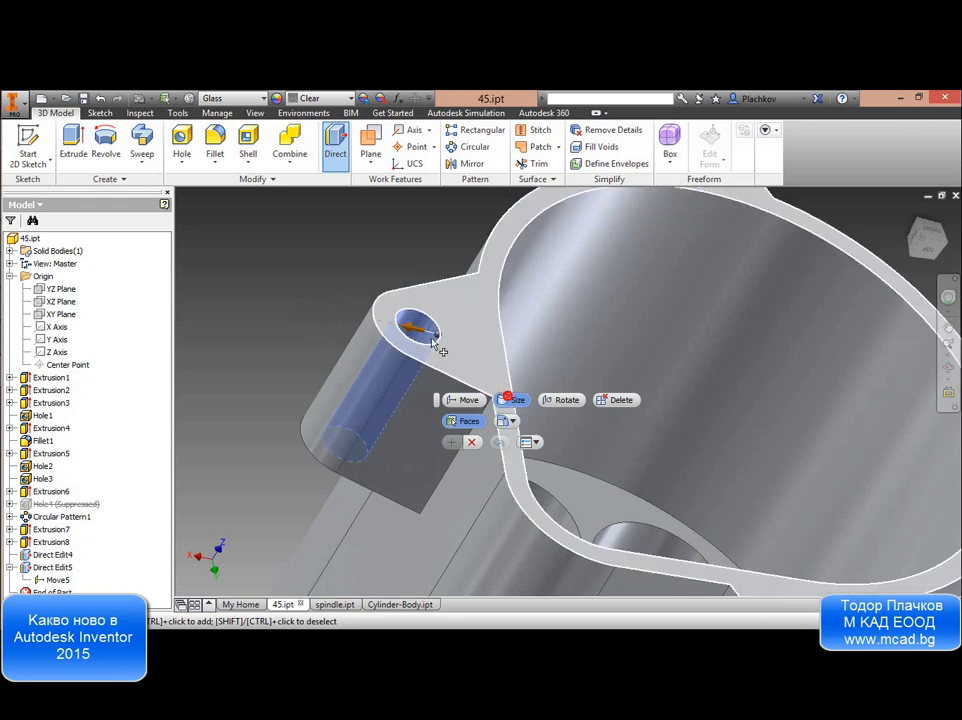
mouse_move(418, 326)
mouse_down()
mouse_move(430, 339)
mouse_move(436, 333)
mouse_move(404, 337)
mouse_move(432, 337)
mouse_move(421, 335)
mouse_up()
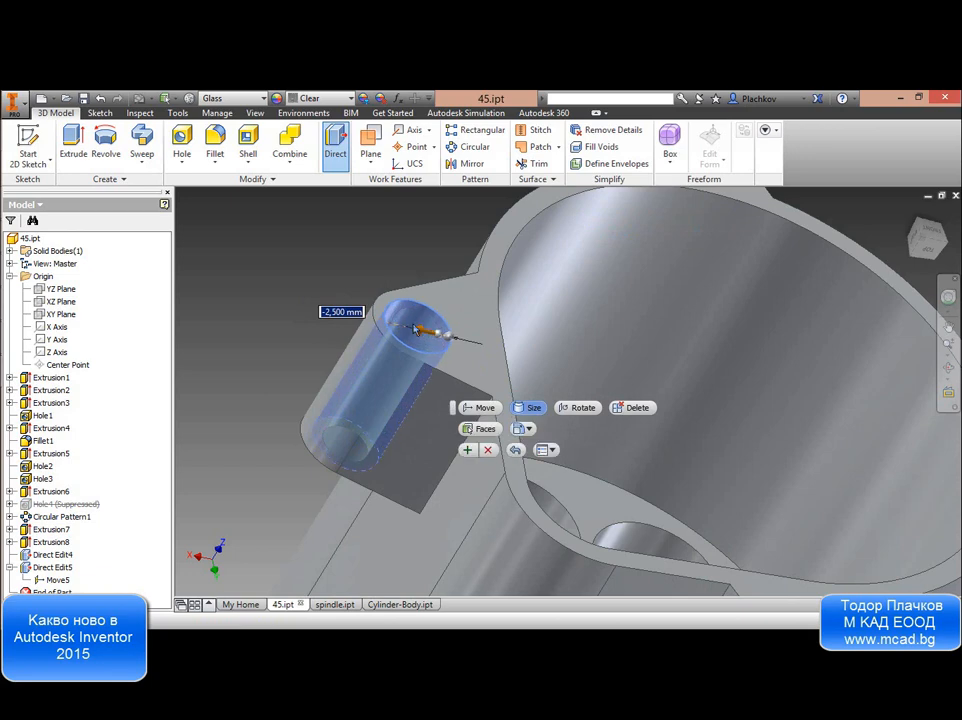
text(0)
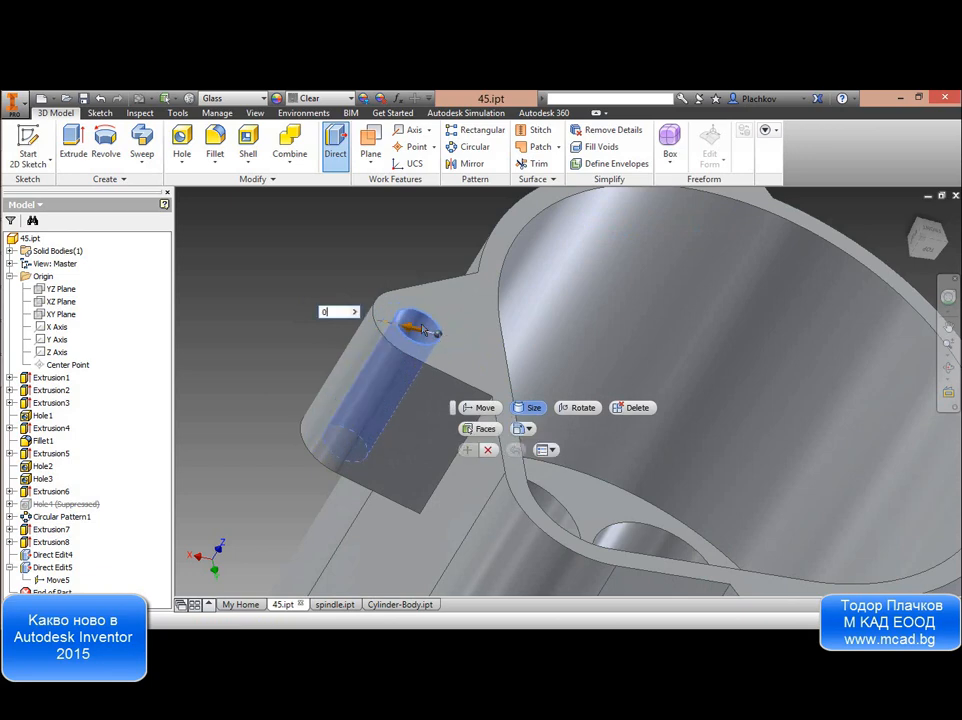
key(Return)
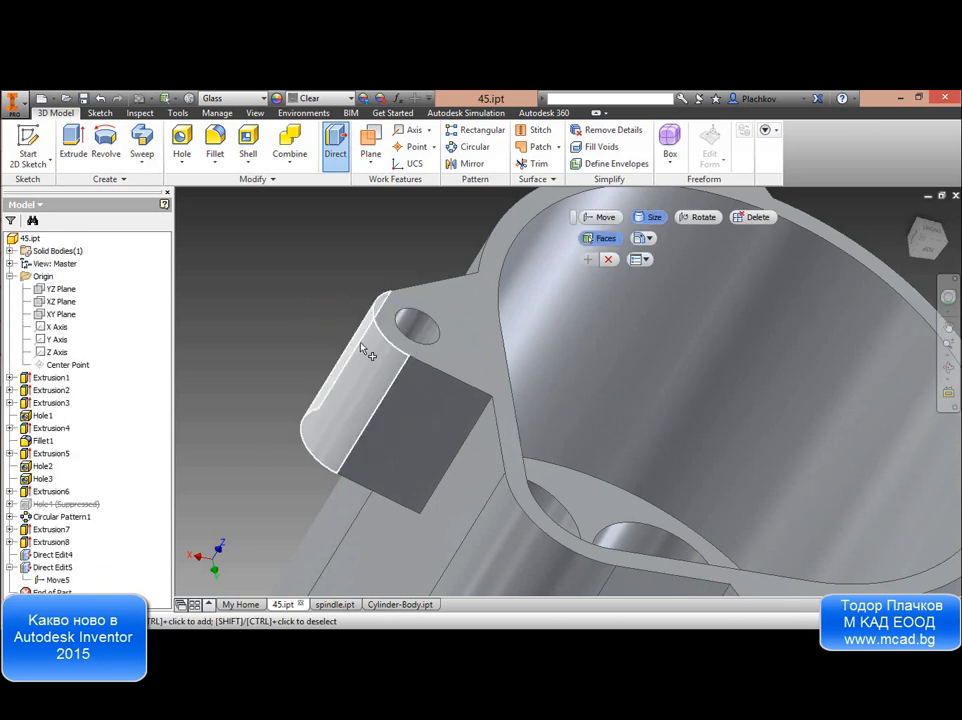
Try resizing the rounded outer face of the same mounting ear.
click(362, 347)
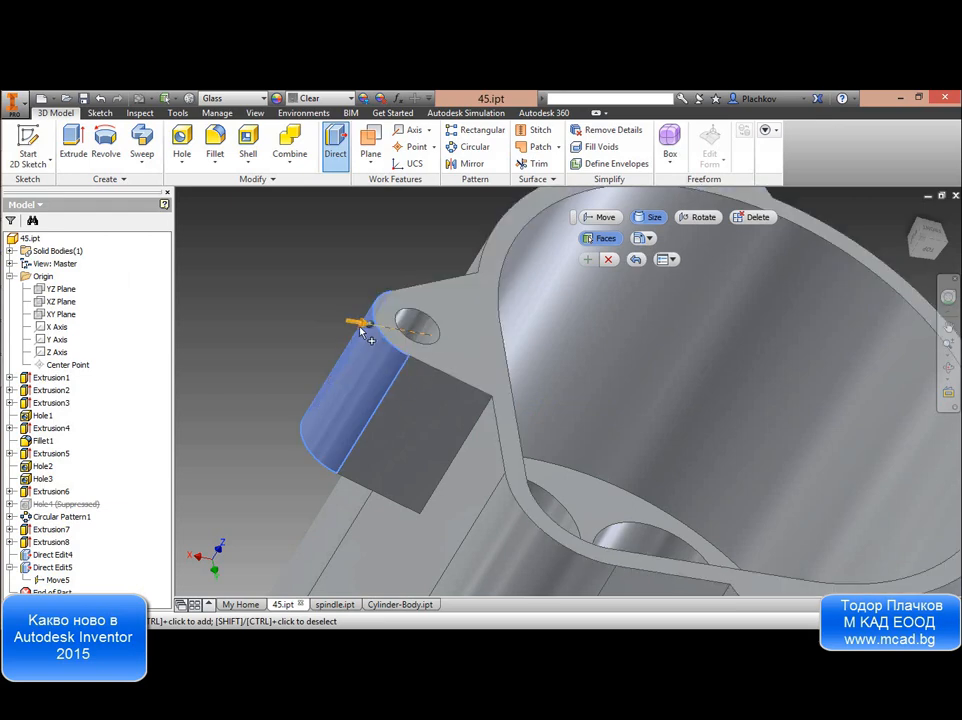
drag(362, 333, 379, 398)
key(Return)
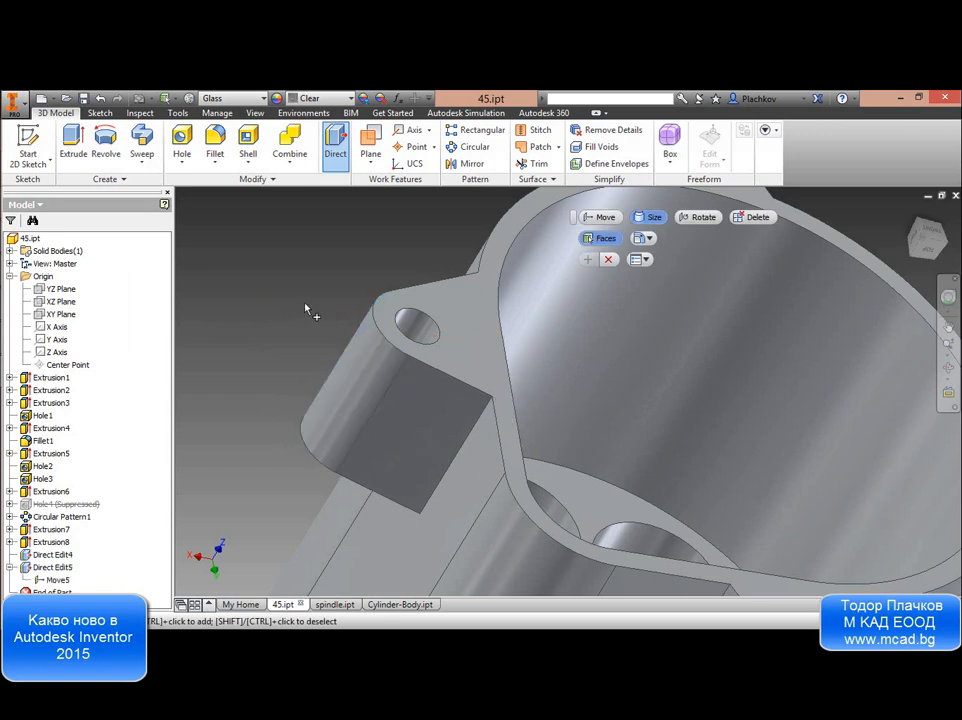
scroll(378, 295, up, 2)
scroll(378, 295, down, 2)
scroll(378, 296, up, 3)
scroll(379, 300, up, 2)
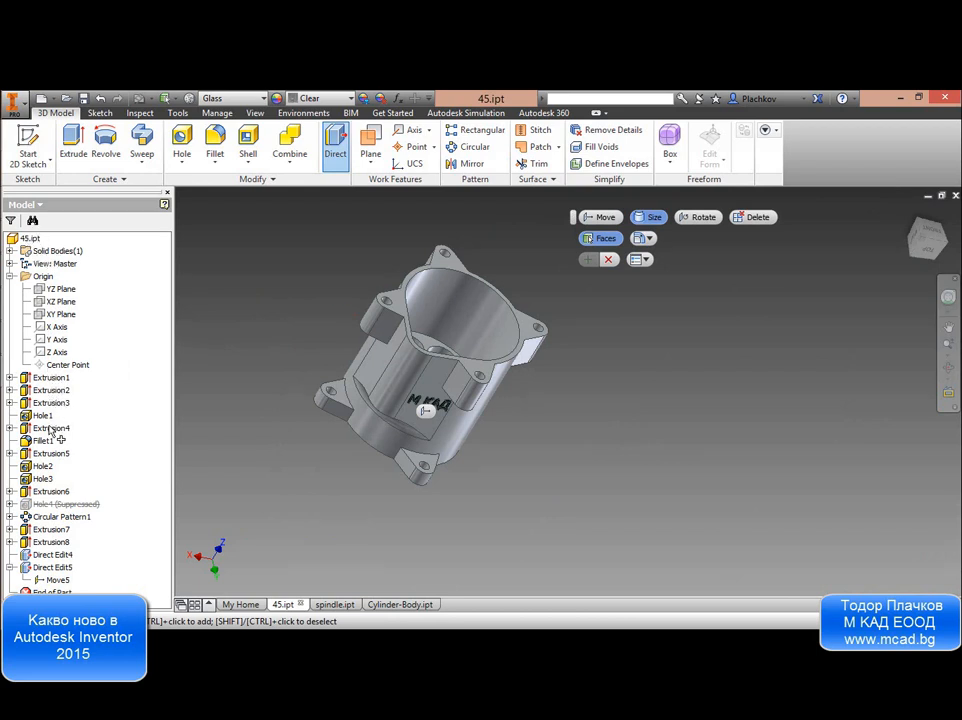
Open the spindle.ipt document and use Size on the rounded long edge of the shaft's squared end, with a value of 4 mm.
click(331, 605)
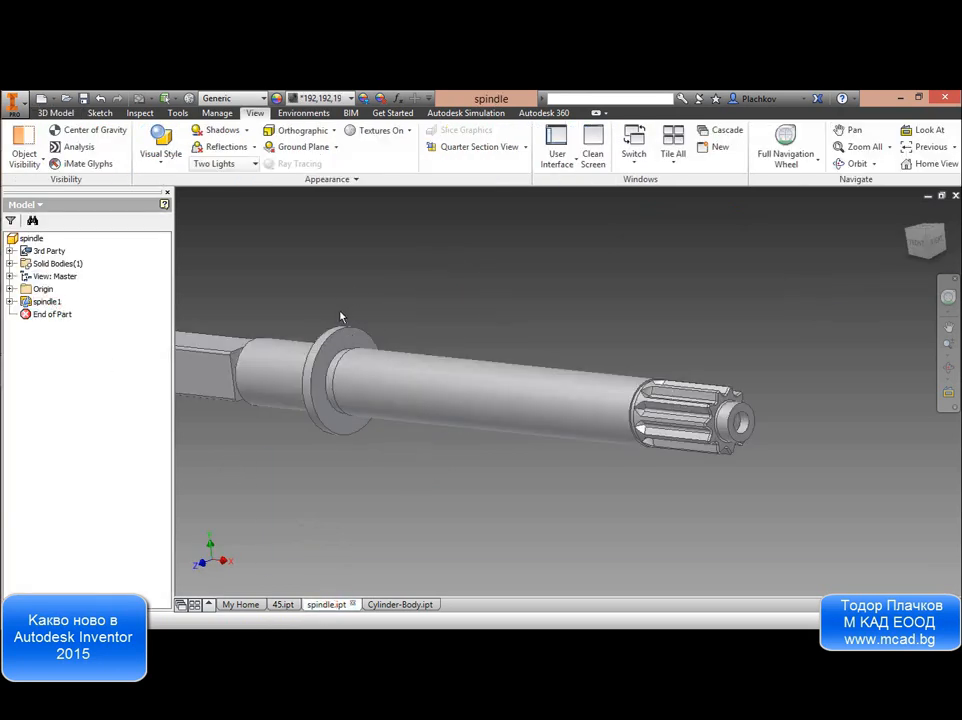
middle_drag(257, 341, 332, 339)
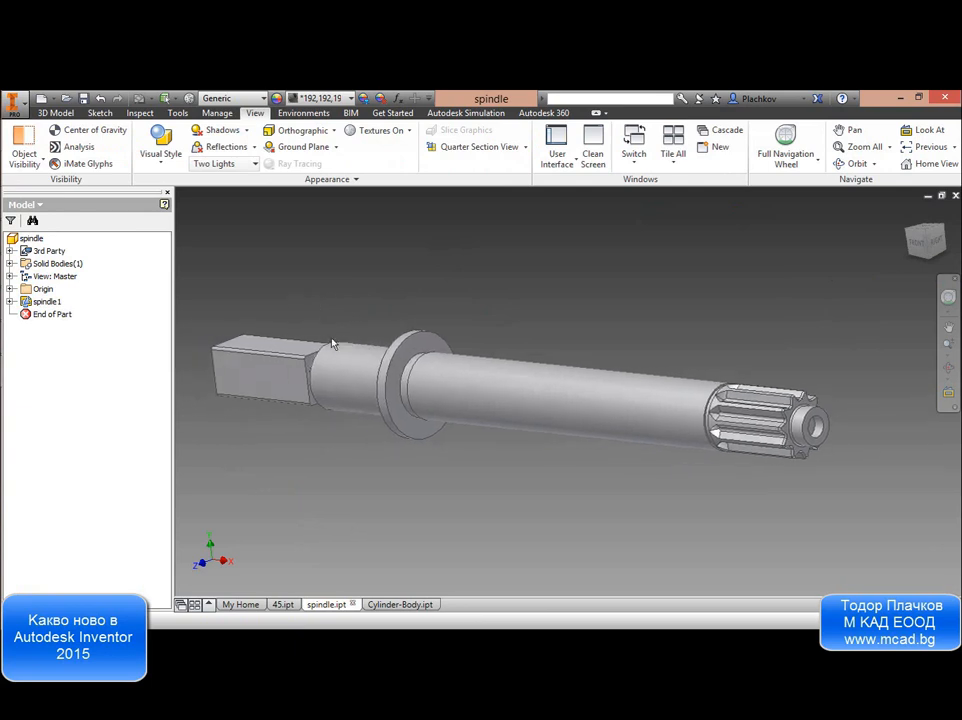
scroll(268, 340, down, 4)
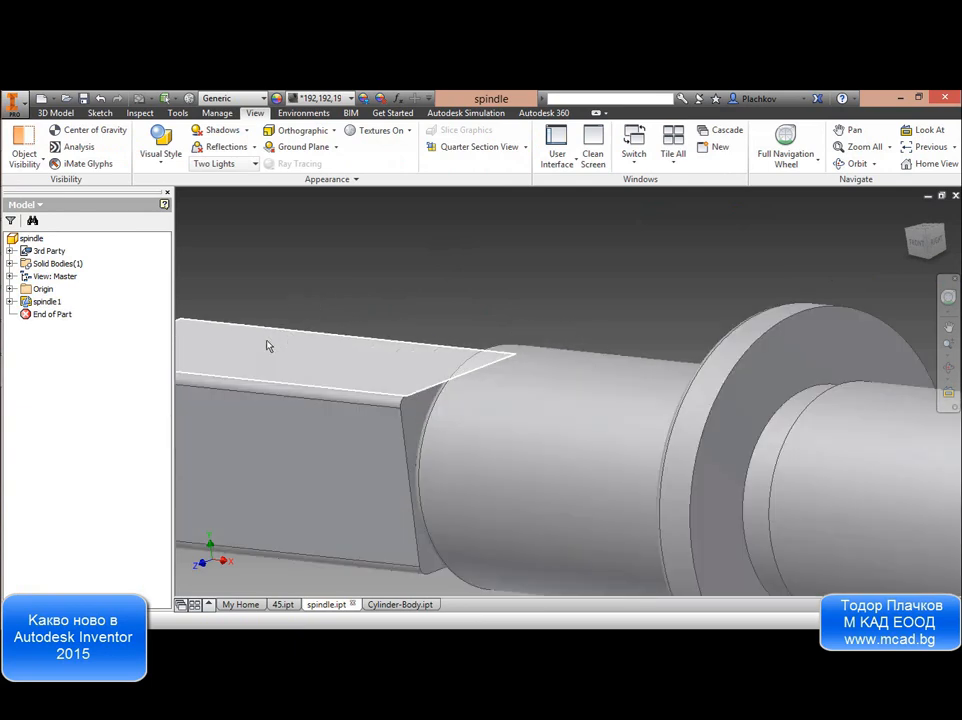
click(398, 392)
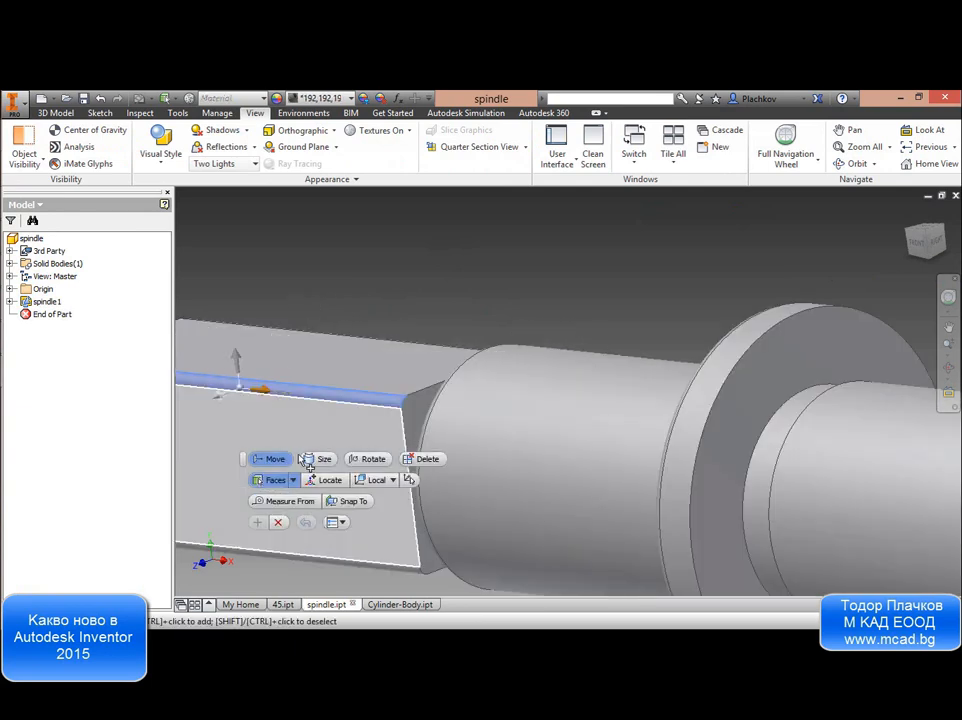
click(323, 459)
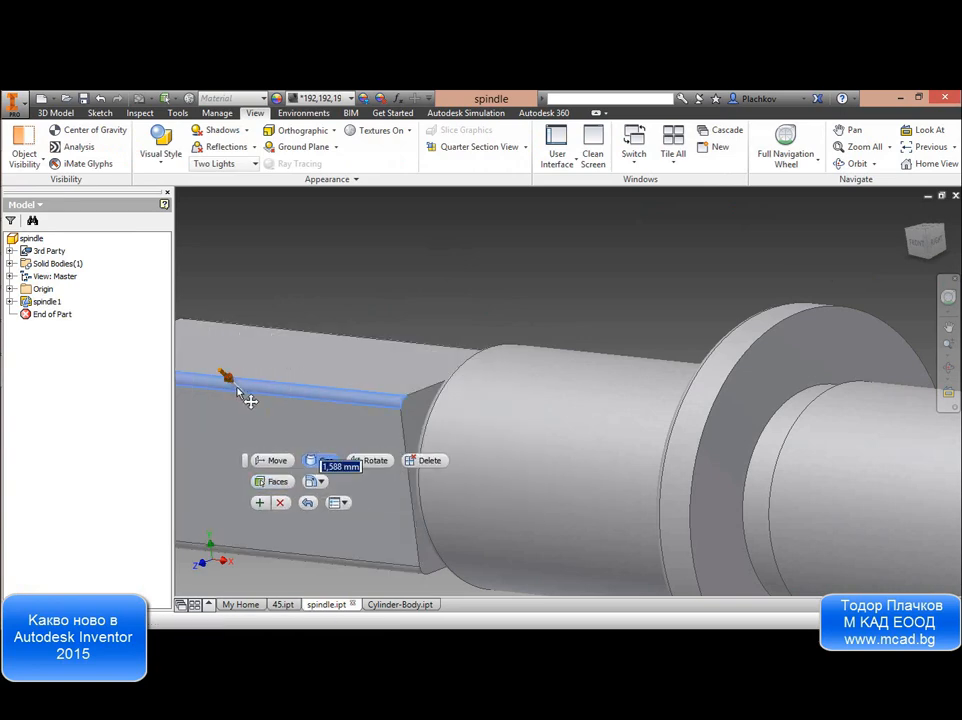
click(243, 391)
drag(246, 394, 252, 394)
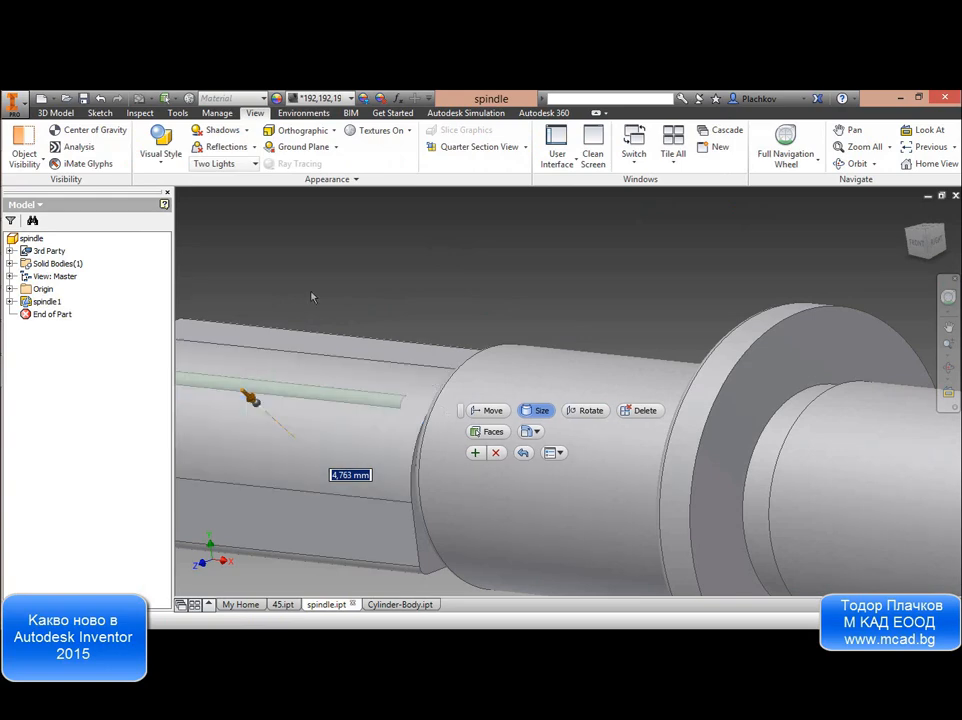
text(7)
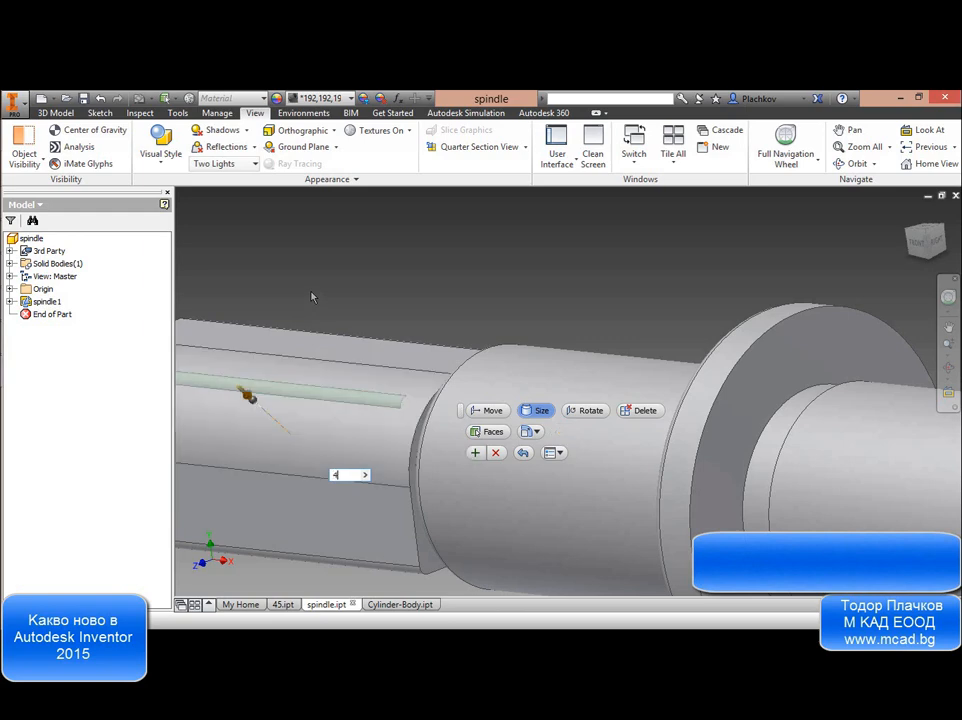
scroll(421, 318, down, 2)
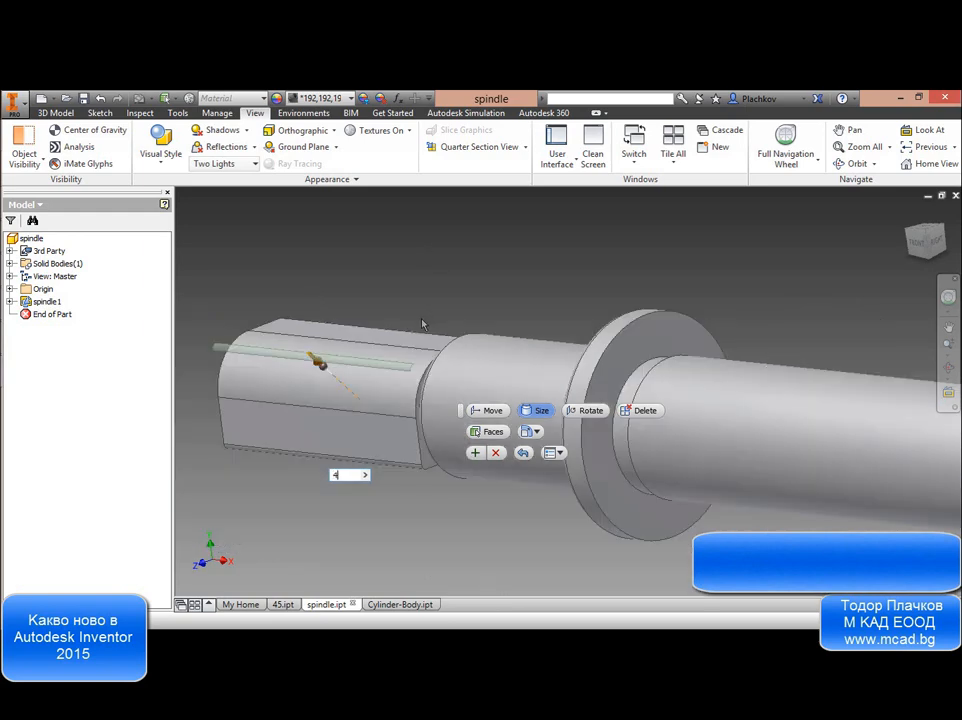
click(477, 454)
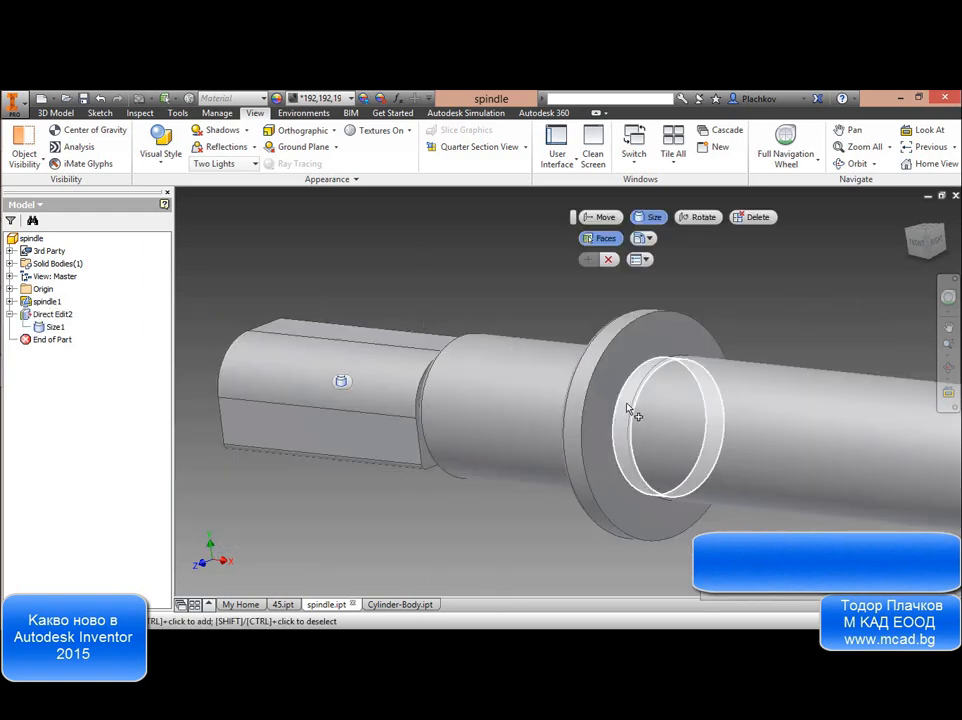
Inspect the recorded Size operation on the spindle's squared end by closing and reopening its direct edit feature.
scroll(428, 333, up, 2)
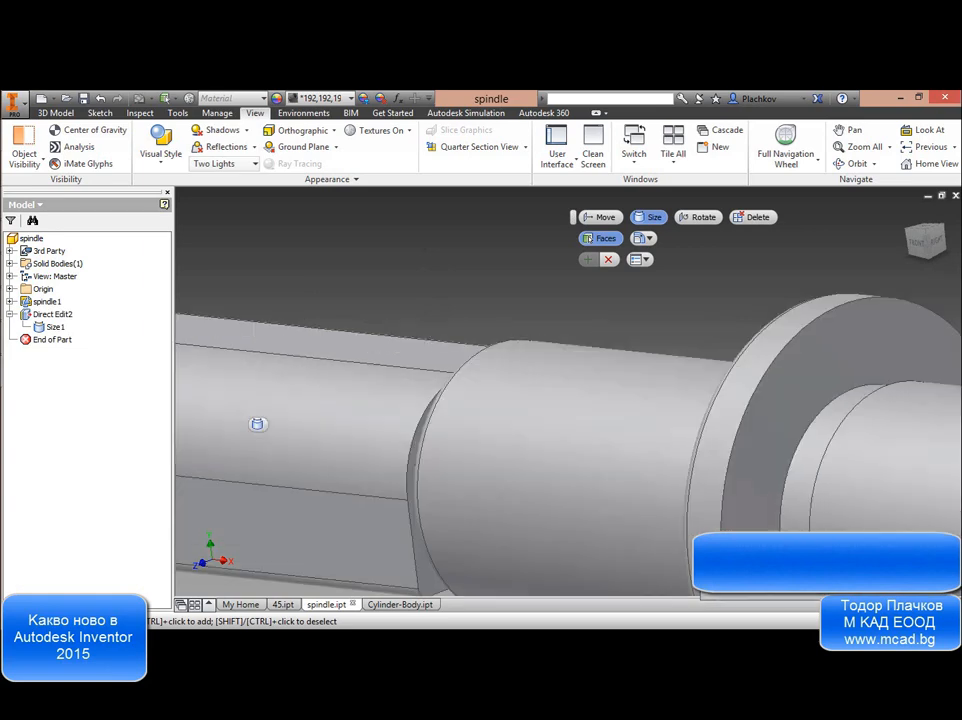
scroll(425, 344, down, 3)
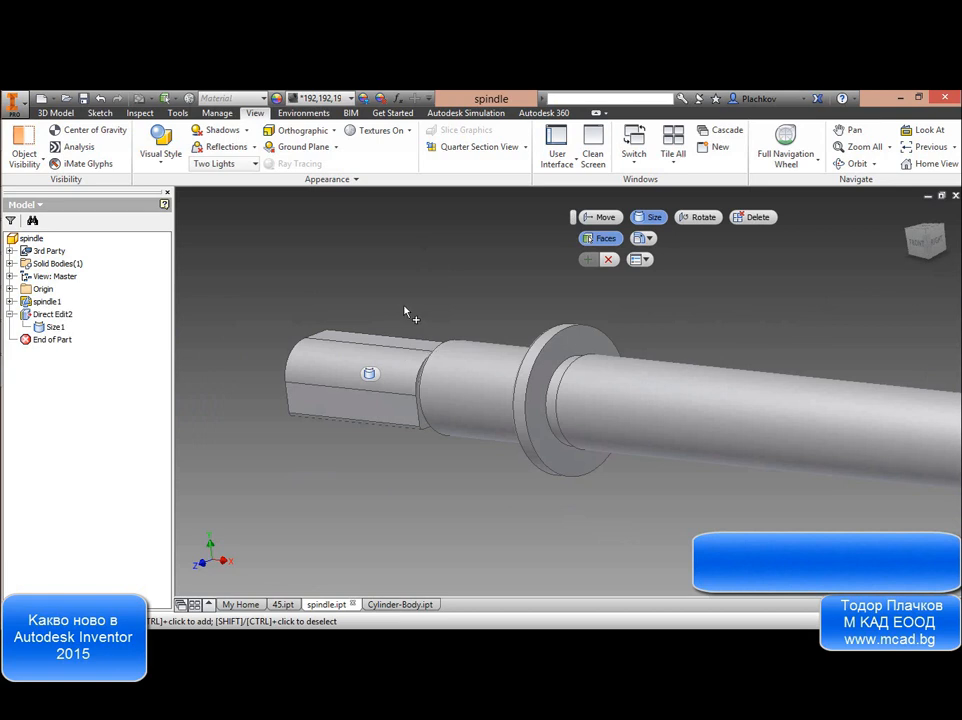
click(370, 375)
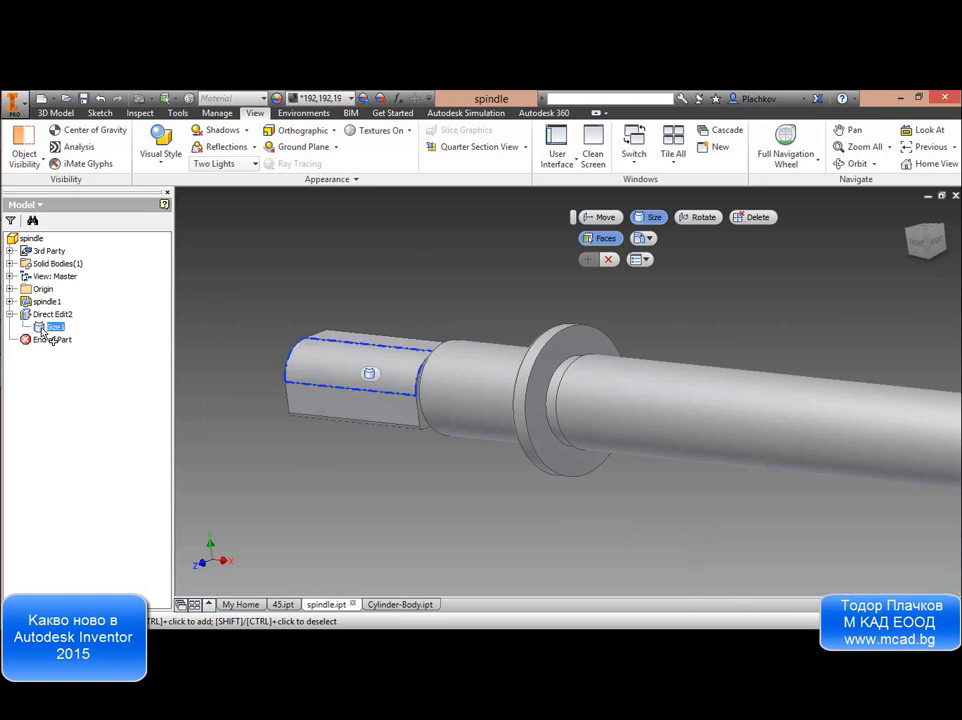
key(Escape)
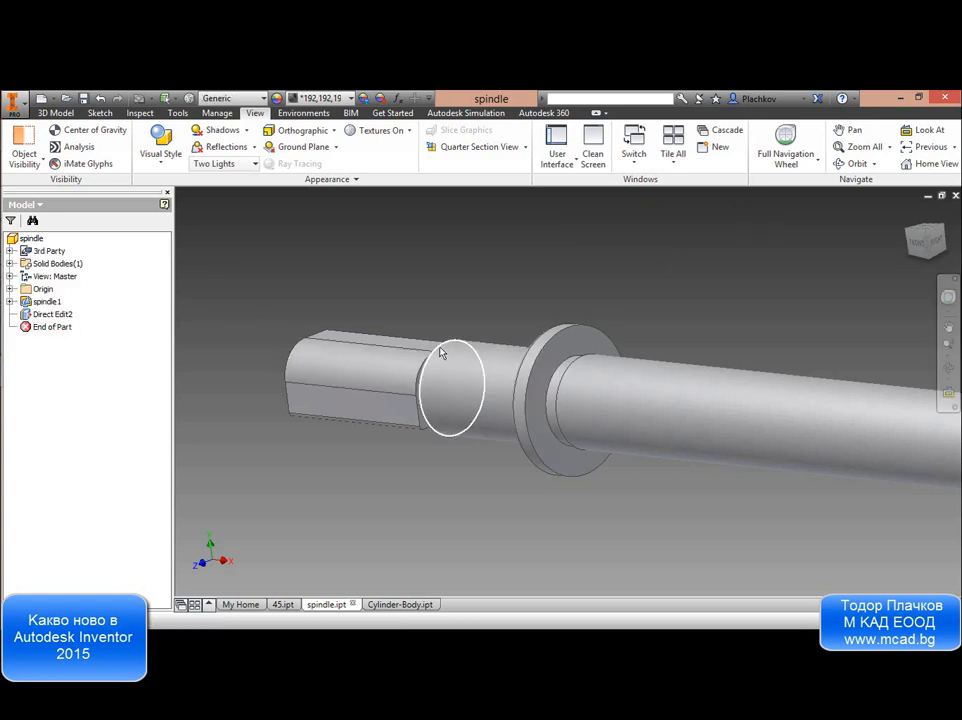
double_click(55, 316)
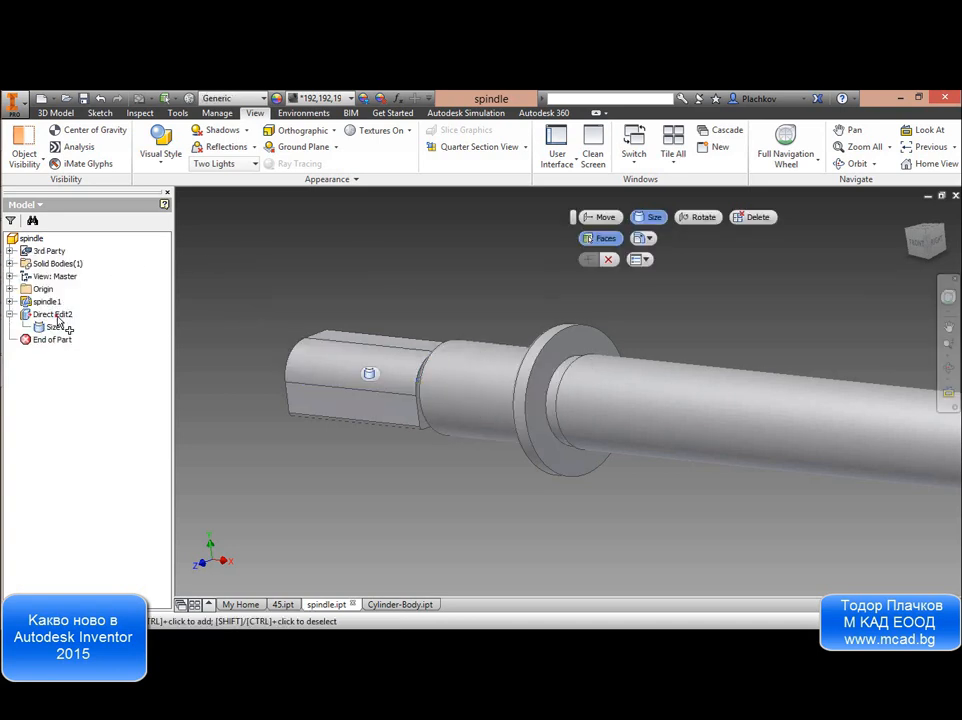
key(Escape)
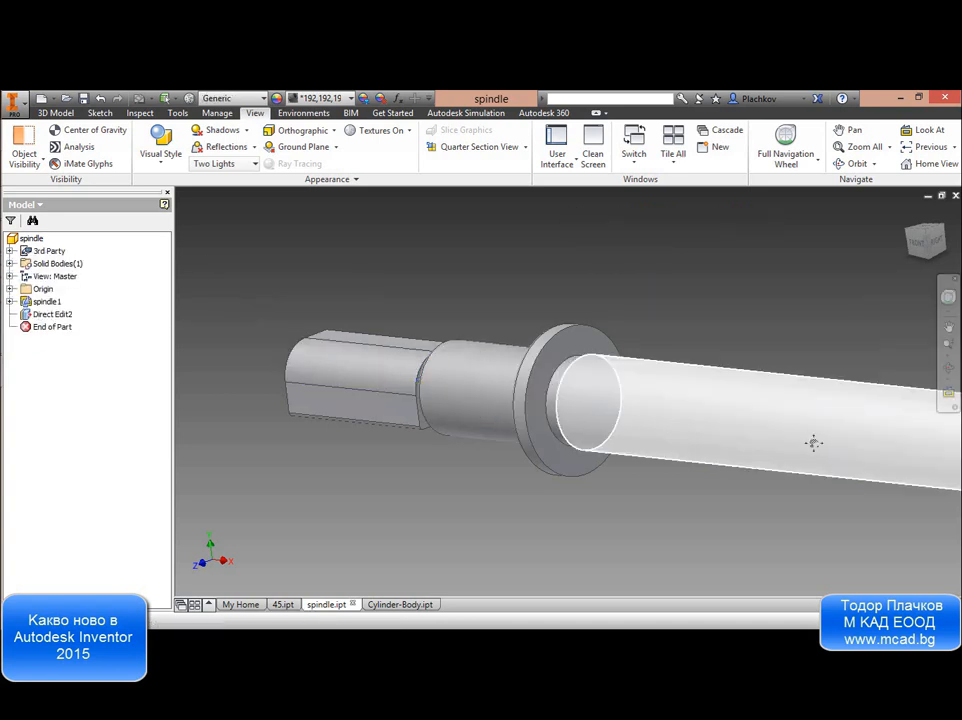
Extend the hollow stub beyond the spindle's splined section by resizing its annular end face 10 mm outward.
middle_drag(814, 443, 483, 325)
scroll(834, 340, down, 4)
middle_drag(834, 340, 747, 288)
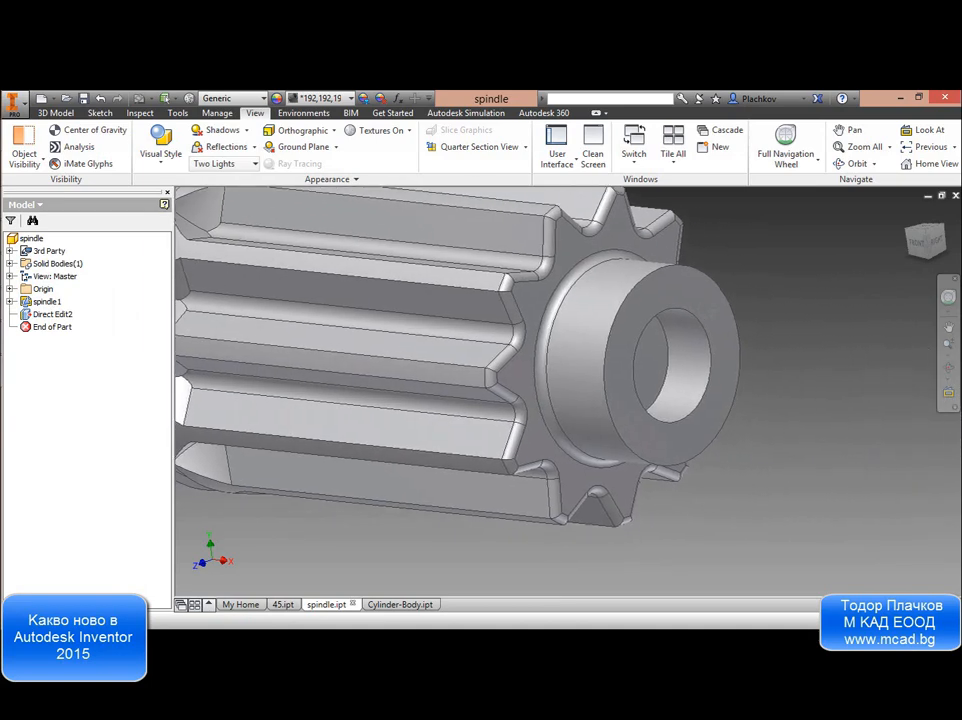
click(714, 283)
click(712, 280)
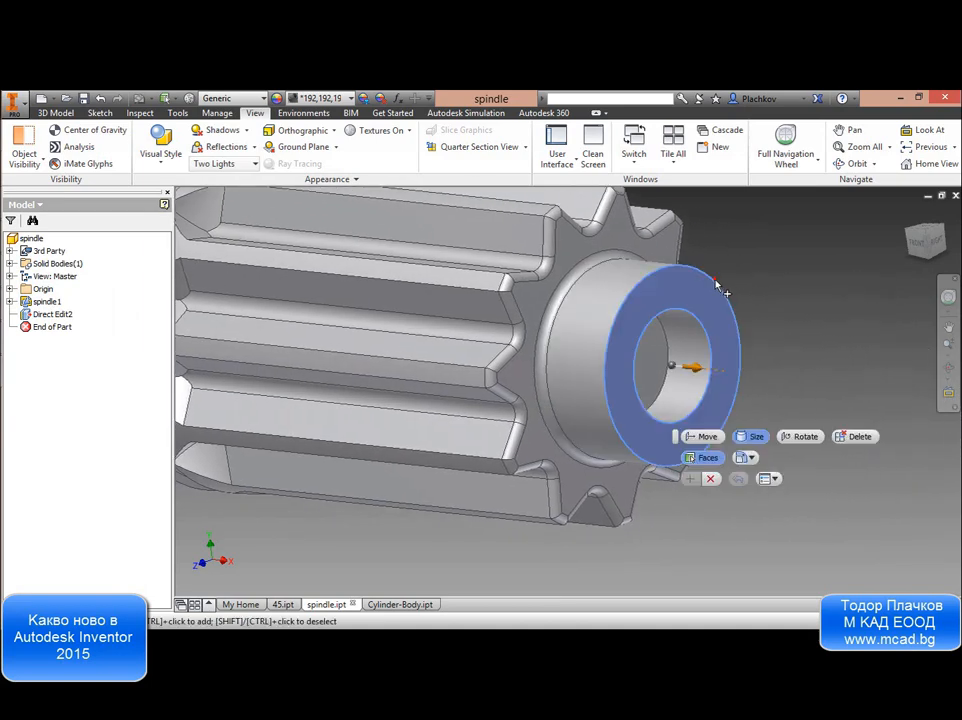
drag(797, 402, 842, 415)
scroll(763, 304, down, 3)
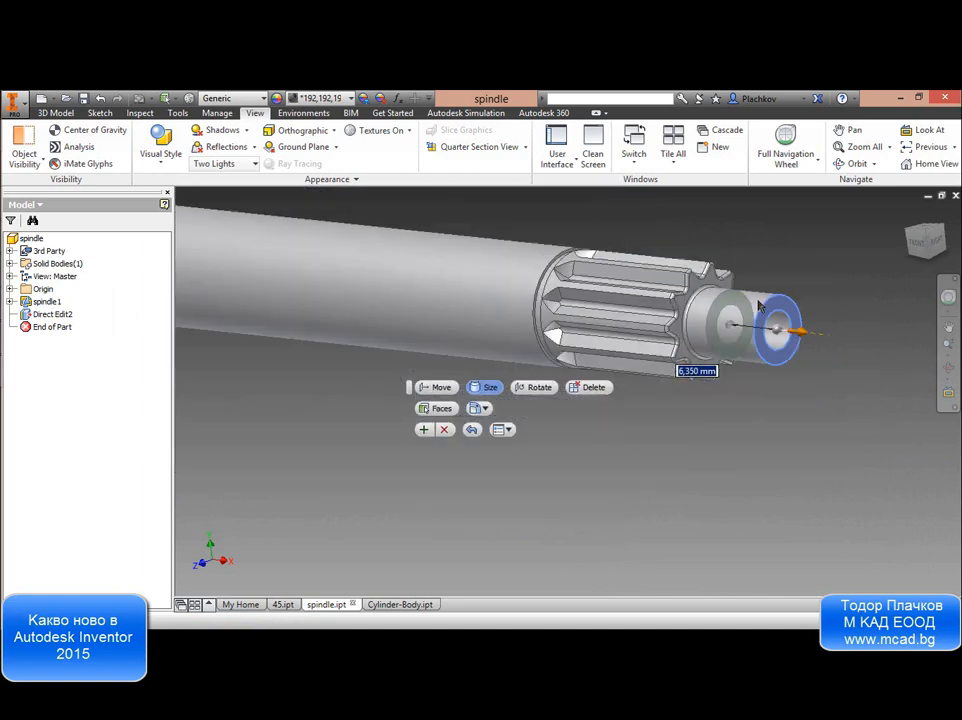
text(1)
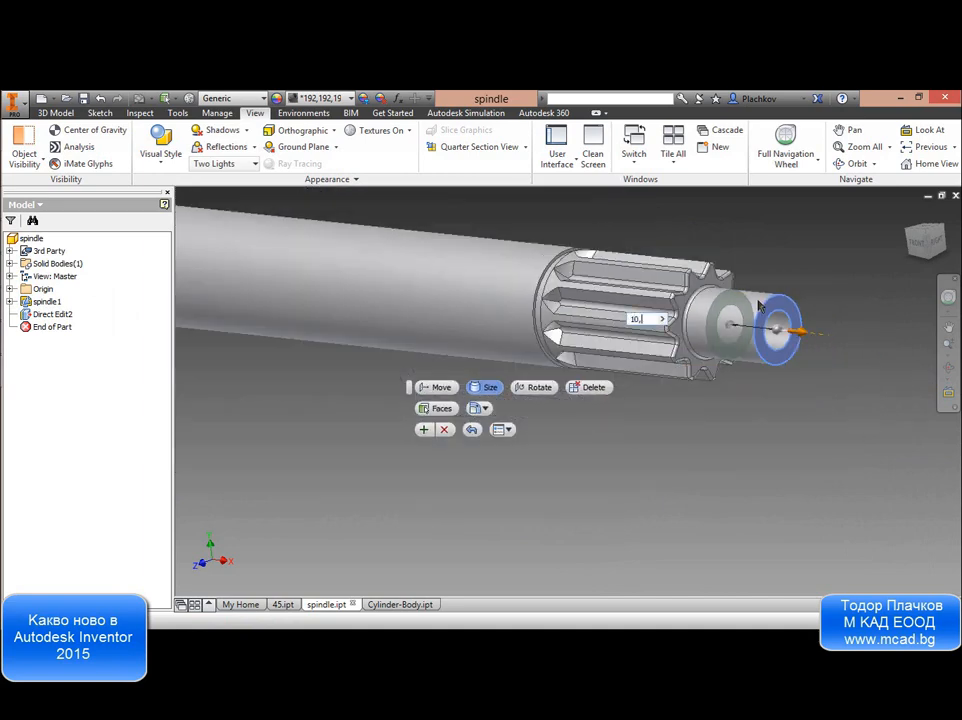
text(0,)
key(Return)
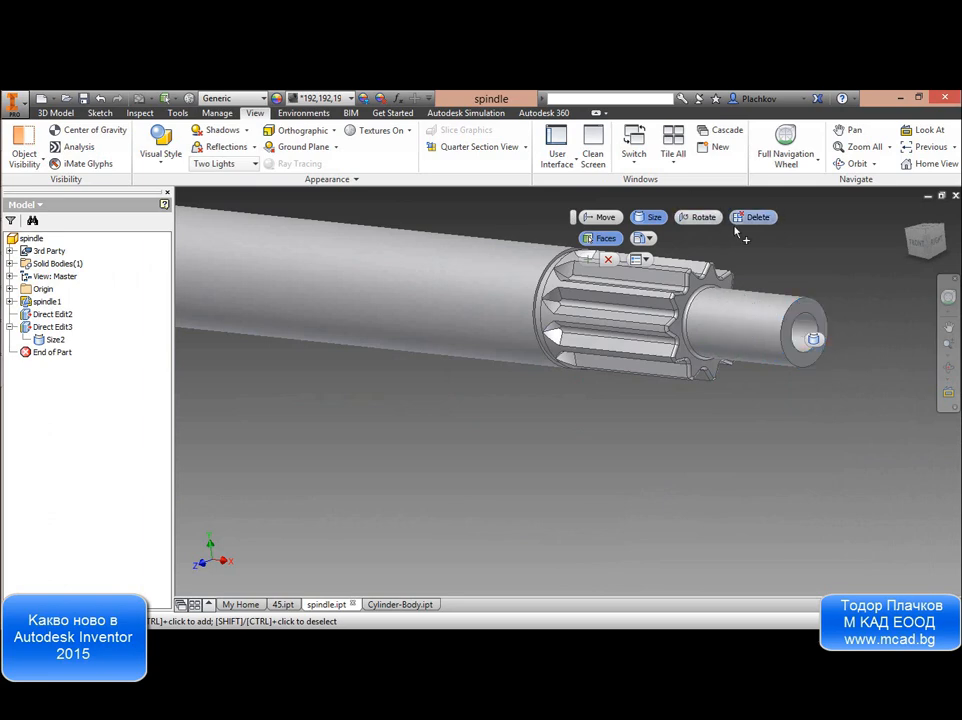
Try lengthening the spindle's splined section by resizing its toothed end face about 9.5 mm outward.
scroll(722, 398, up, 3)
middle_drag(691, 322, 577, 434)
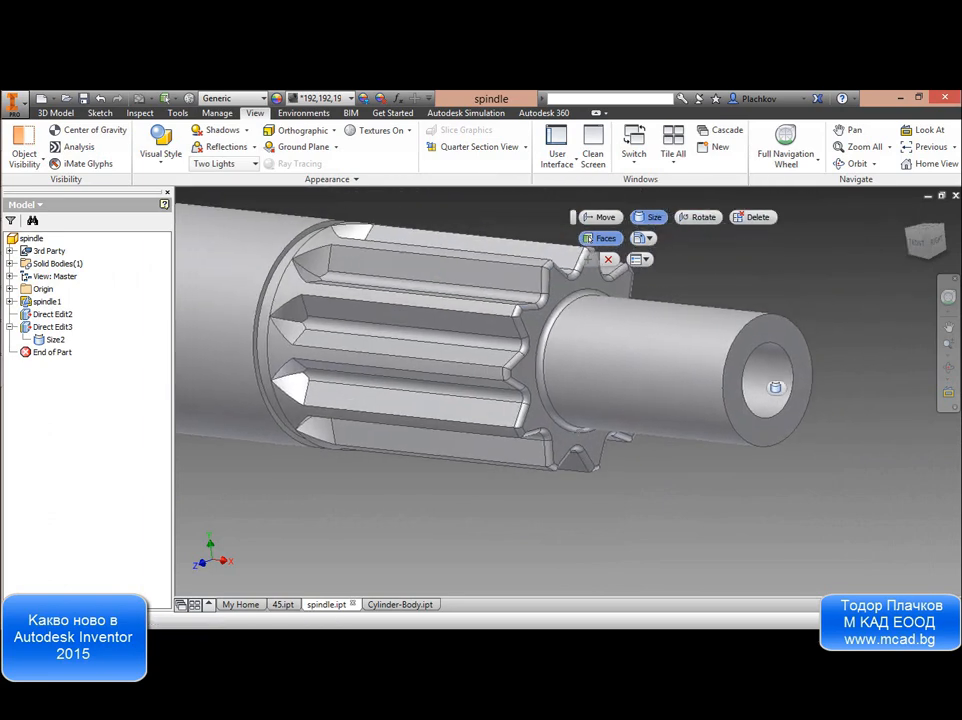
click(562, 313)
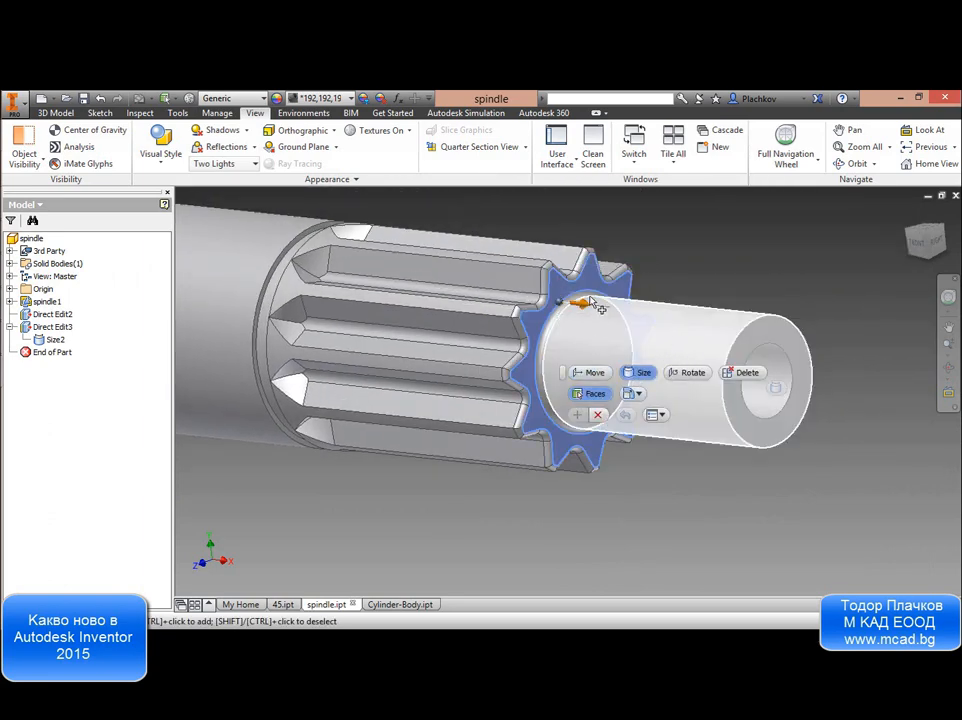
drag(591, 300, 716, 335)
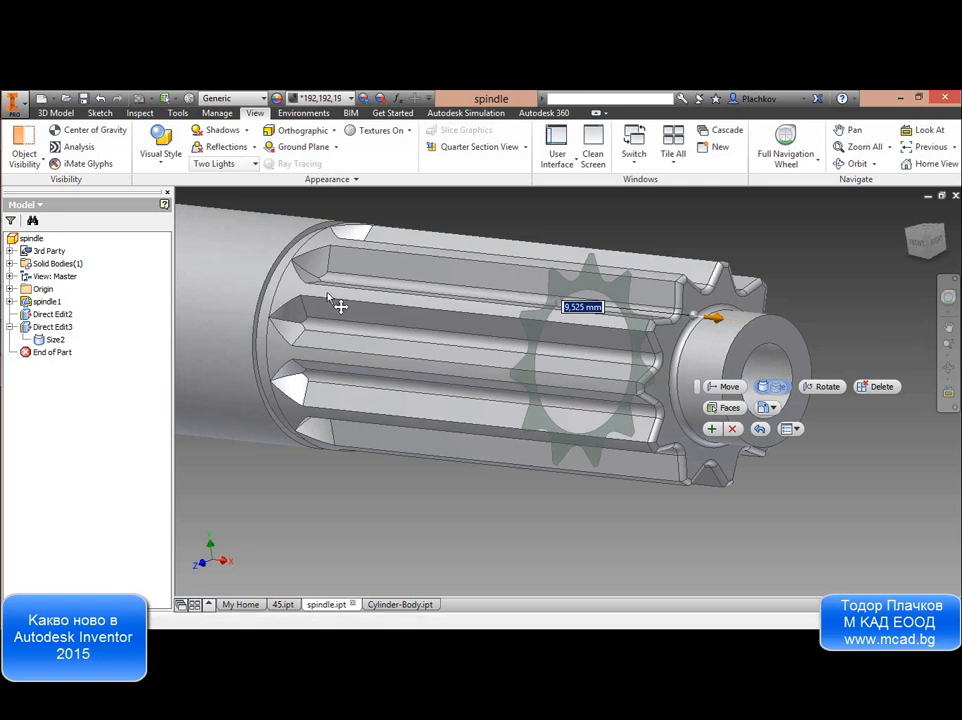
key(Return)
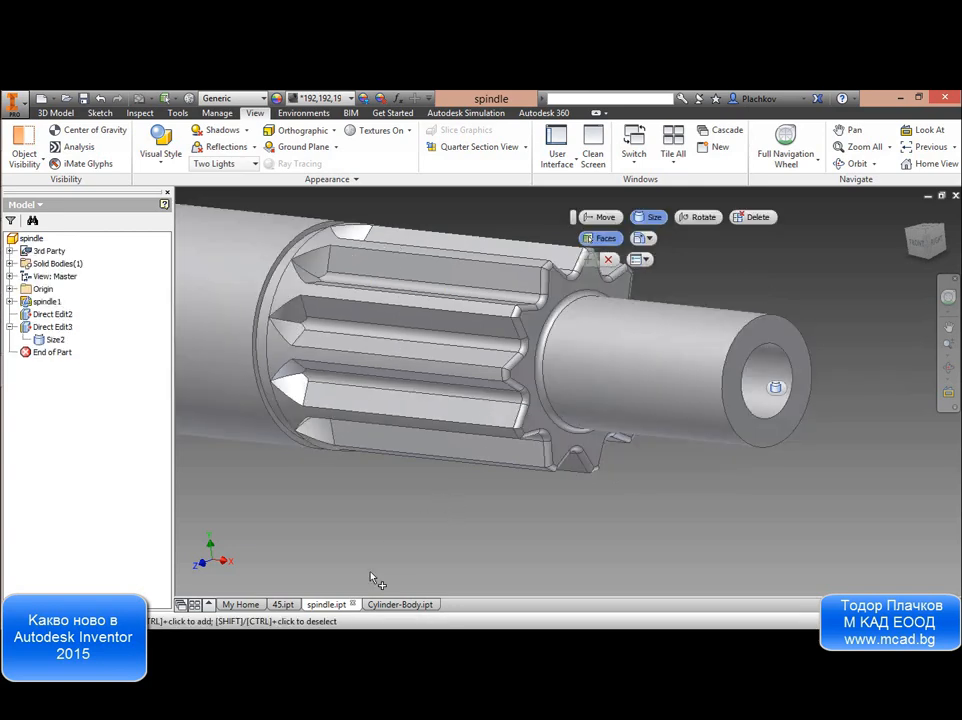
In Cylinder-Body.ipt, start a Direct edit with Rotate and window-select the raised flange end, central bore and bolt-hole faces.
click(687, 216)
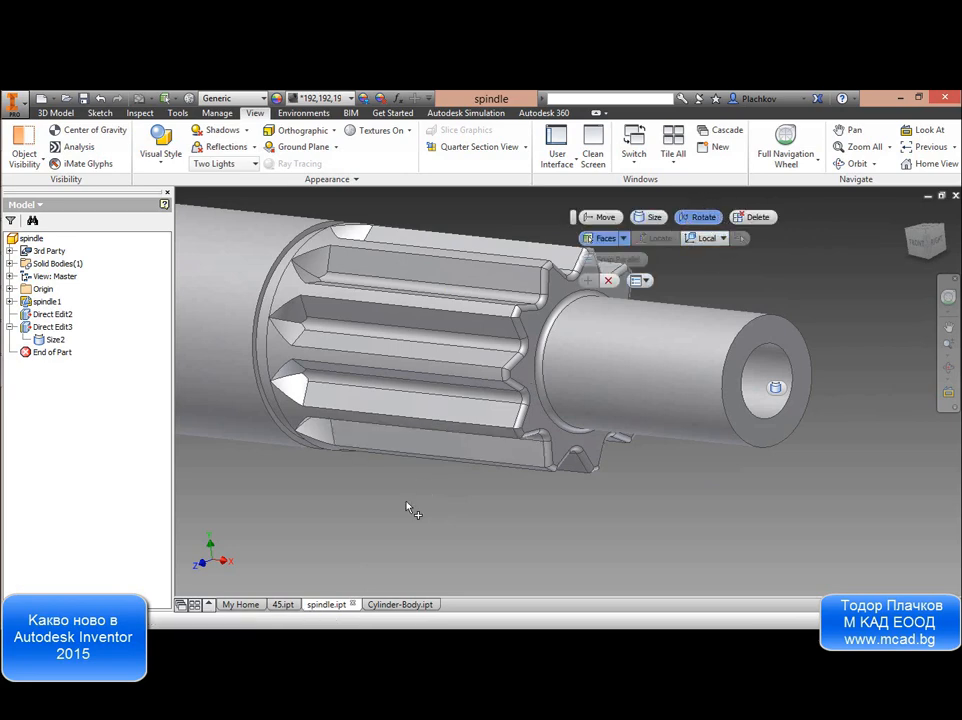
click(388, 606)
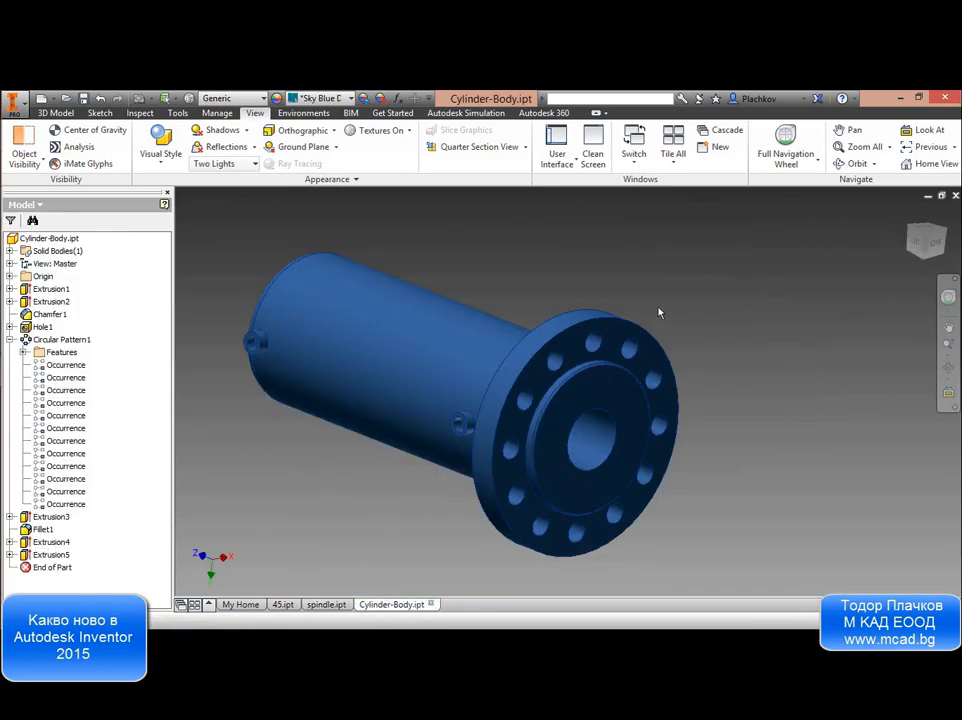
middle_drag(652, 288, 627, 260)
key(F4)
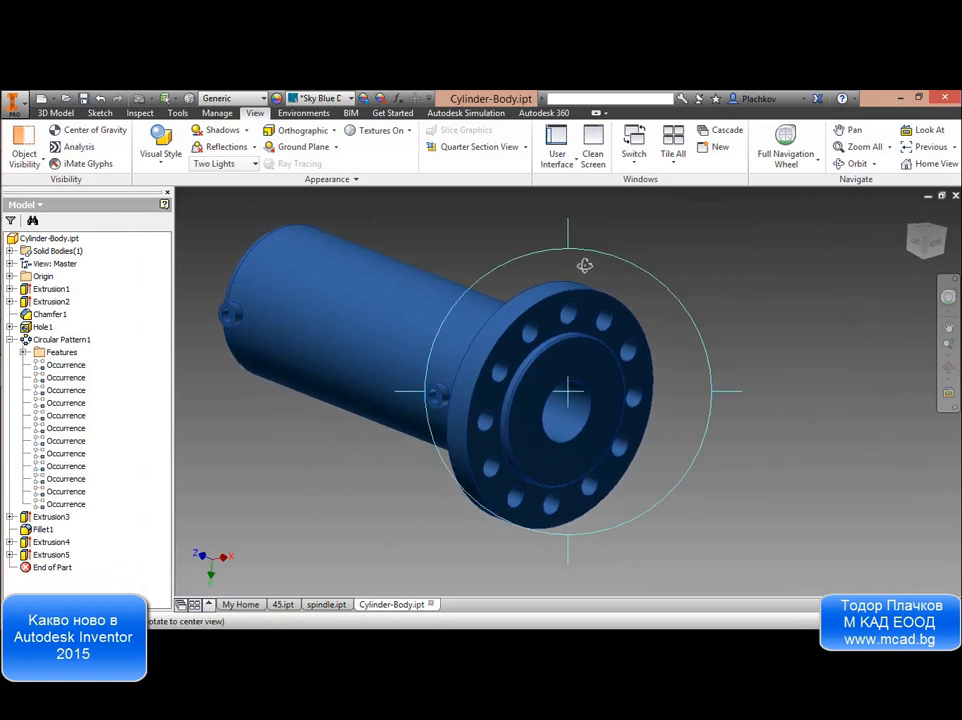
drag(553, 263, 620, 253)
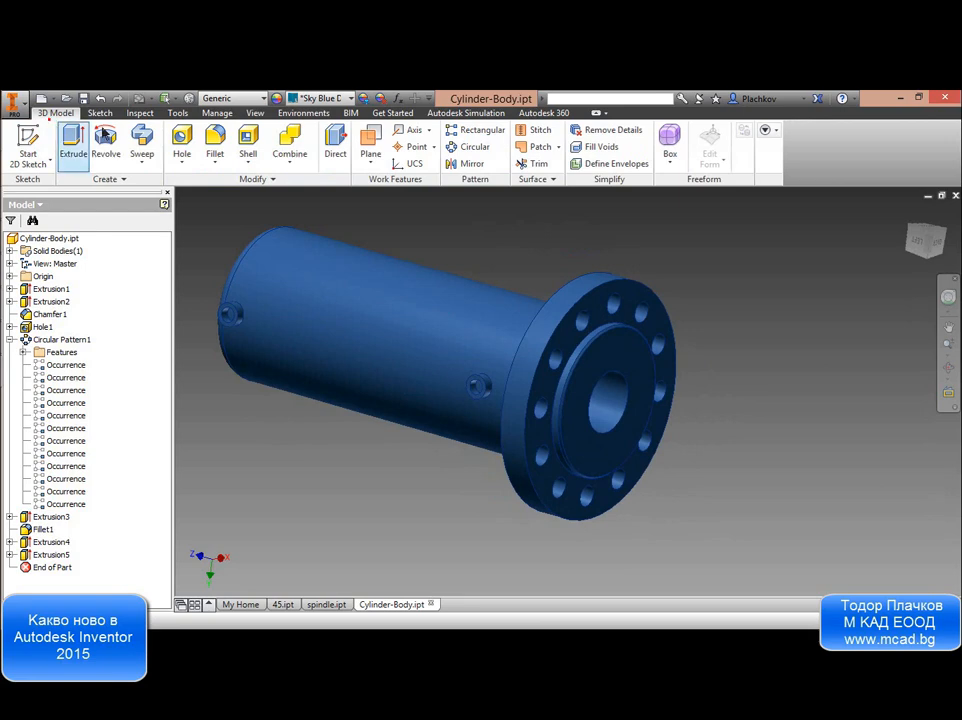
click(336, 138)
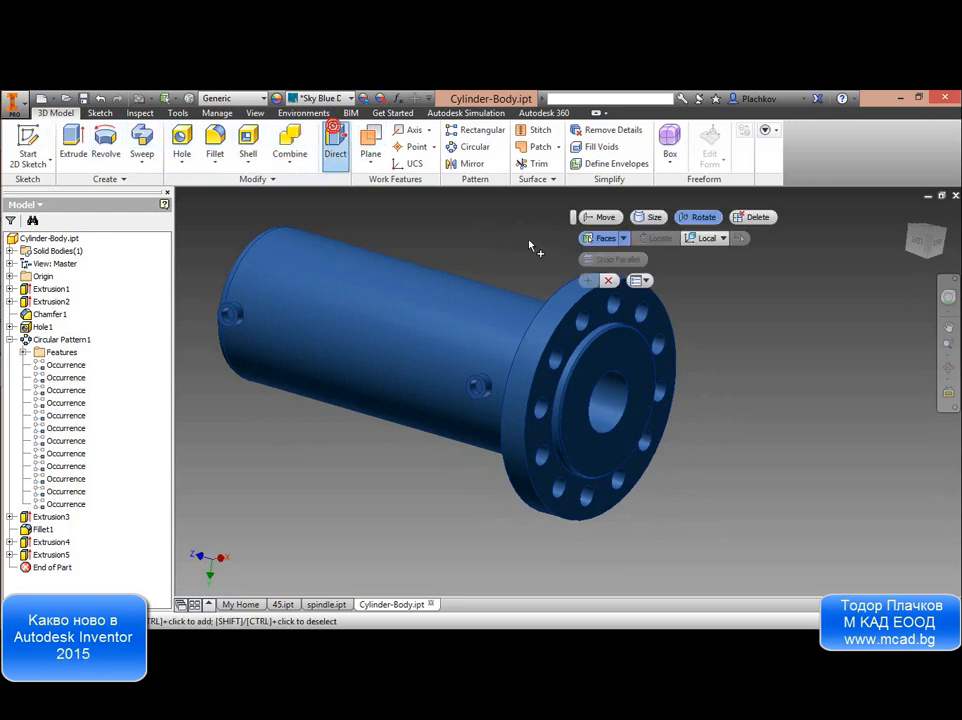
drag(529, 230, 704, 554)
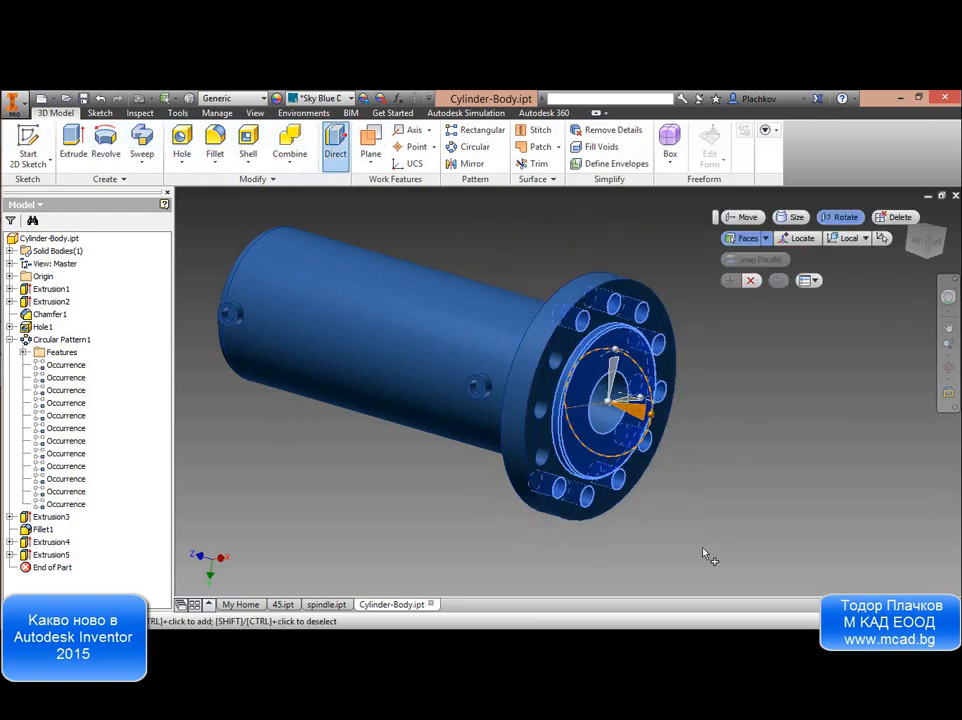
Rotate the selected flange end, bore and bolt-hole faces about the bore axis so the holes straddle the vertical centreline.
click(938, 245)
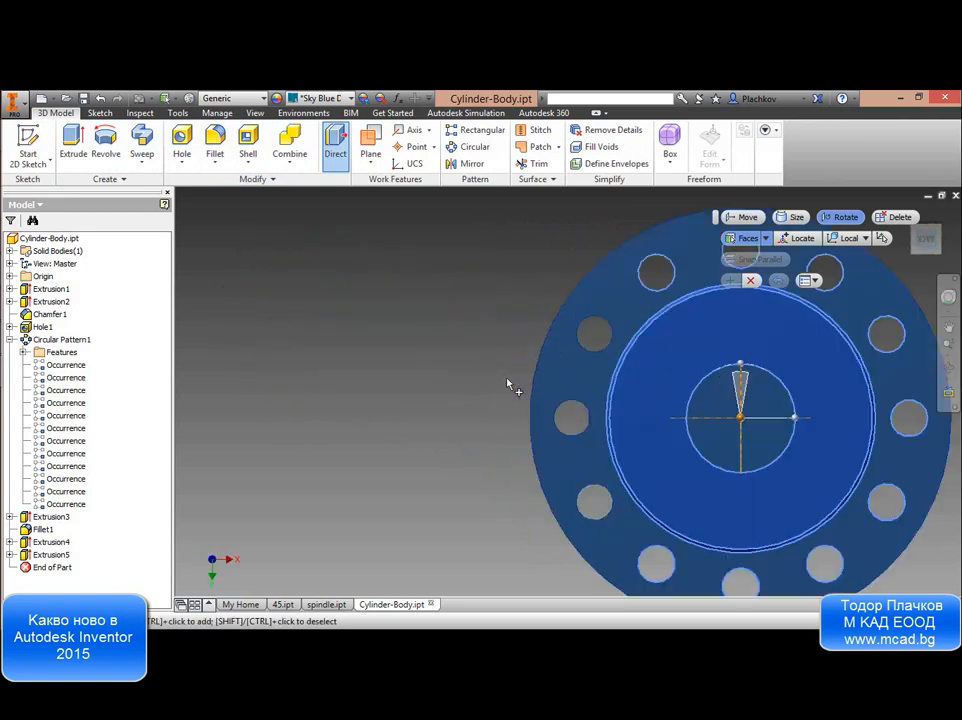
scroll(509, 383, up, 3)
shift+middle_drag(575, 390, 534, 258)
scroll(650, 405, down, 2)
scroll(650, 408, down, 3)
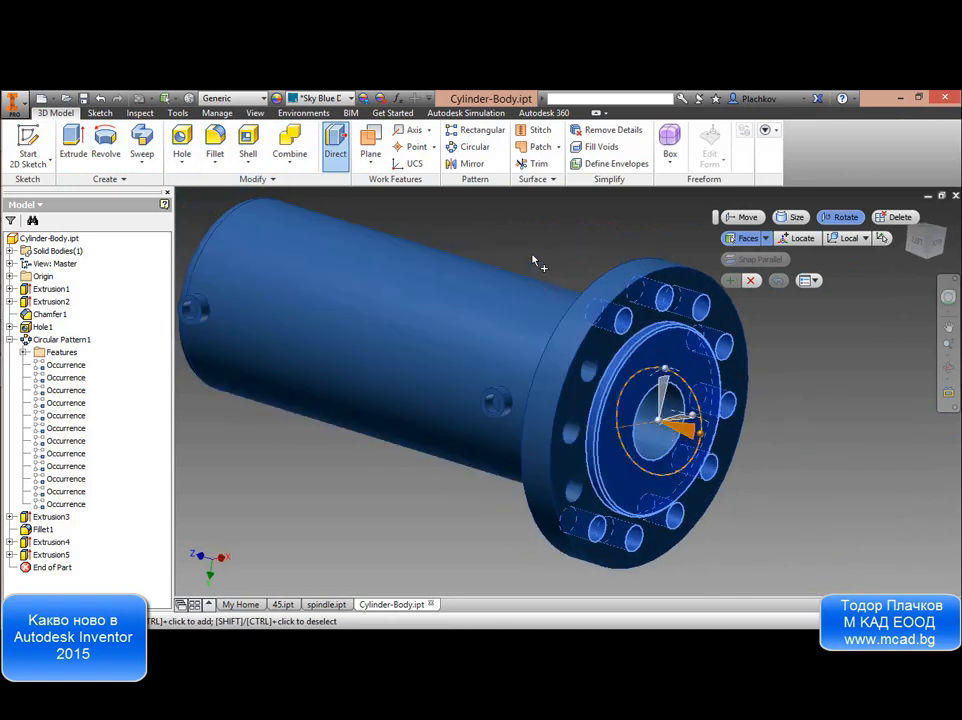
drag(530, 222, 620, 470)
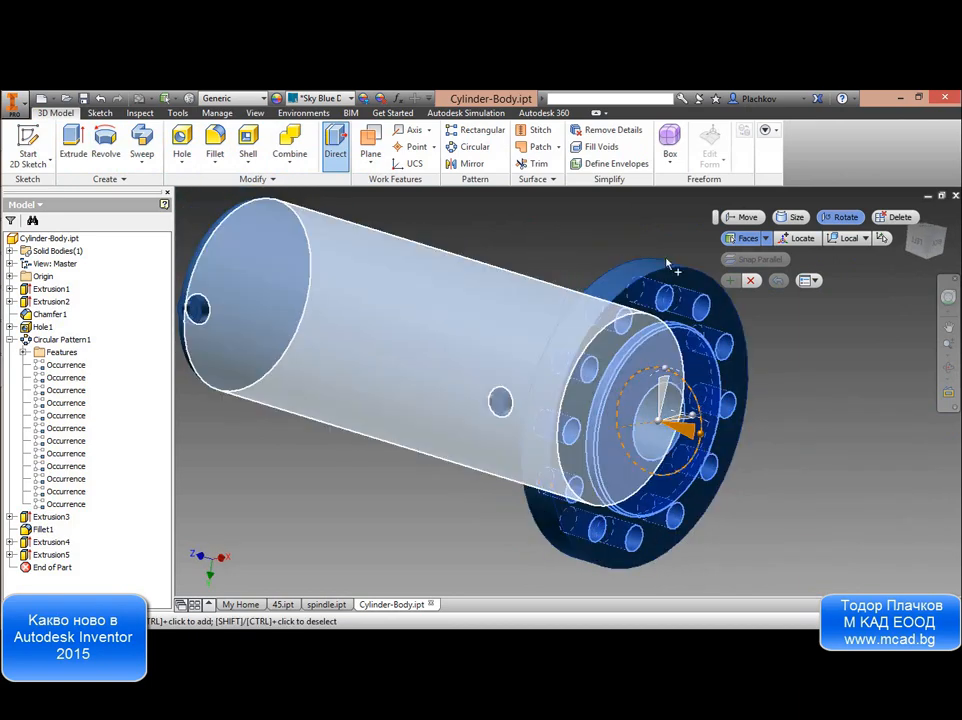
shift+middle_drag(683, 368, 585, 350)
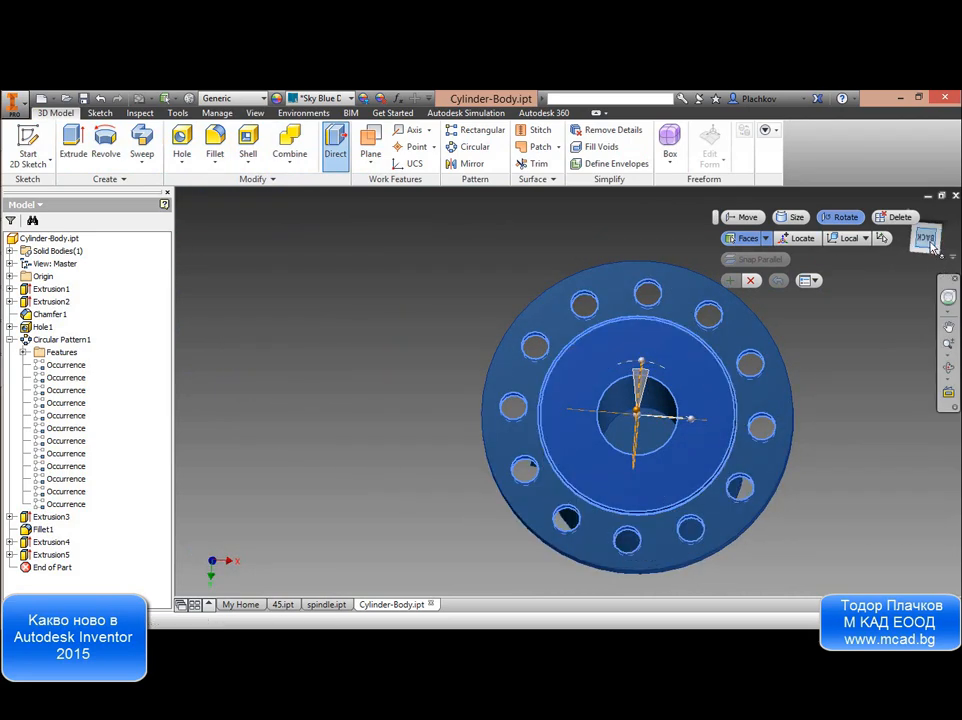
scroll(607, 350, up, 4)
scroll(572, 344, down, 4)
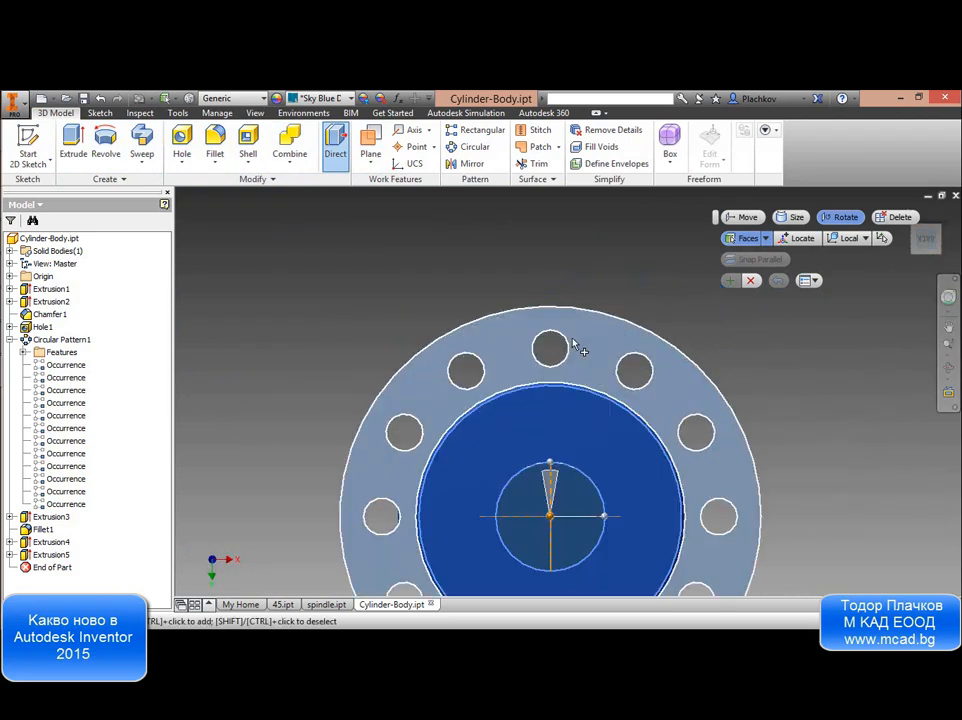
scroll(565, 340, up, 2)
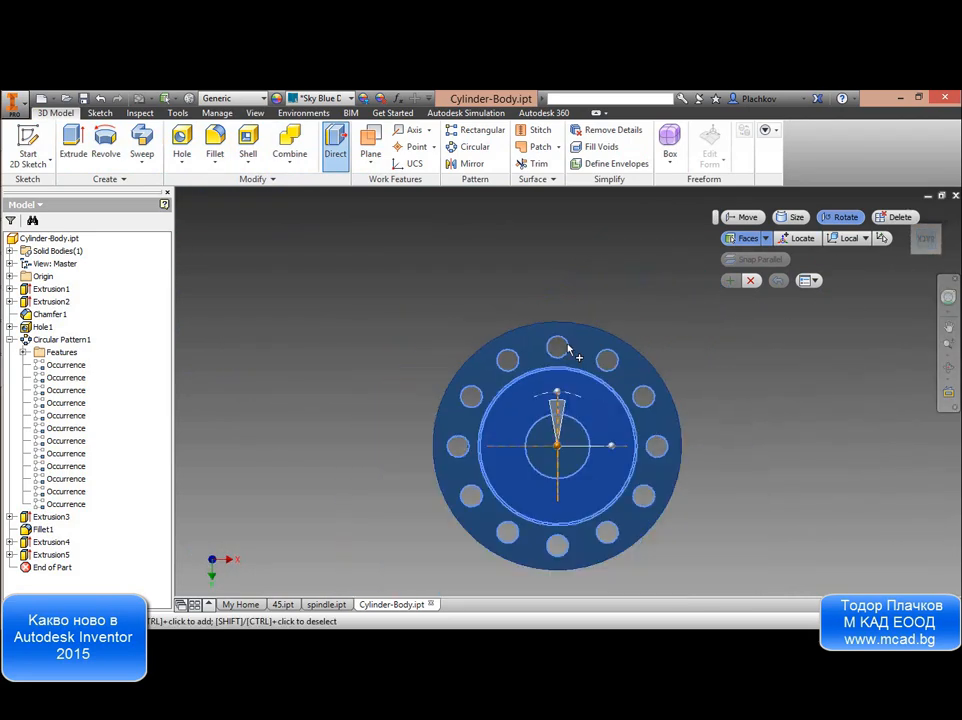
click(560, 399)
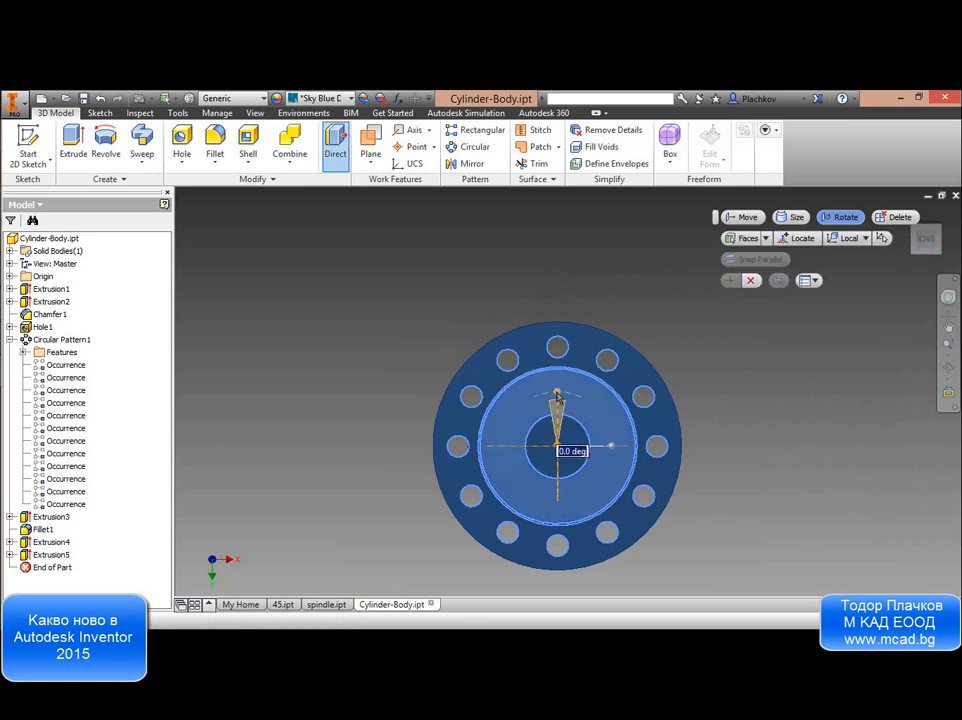
drag(558, 398, 590, 432)
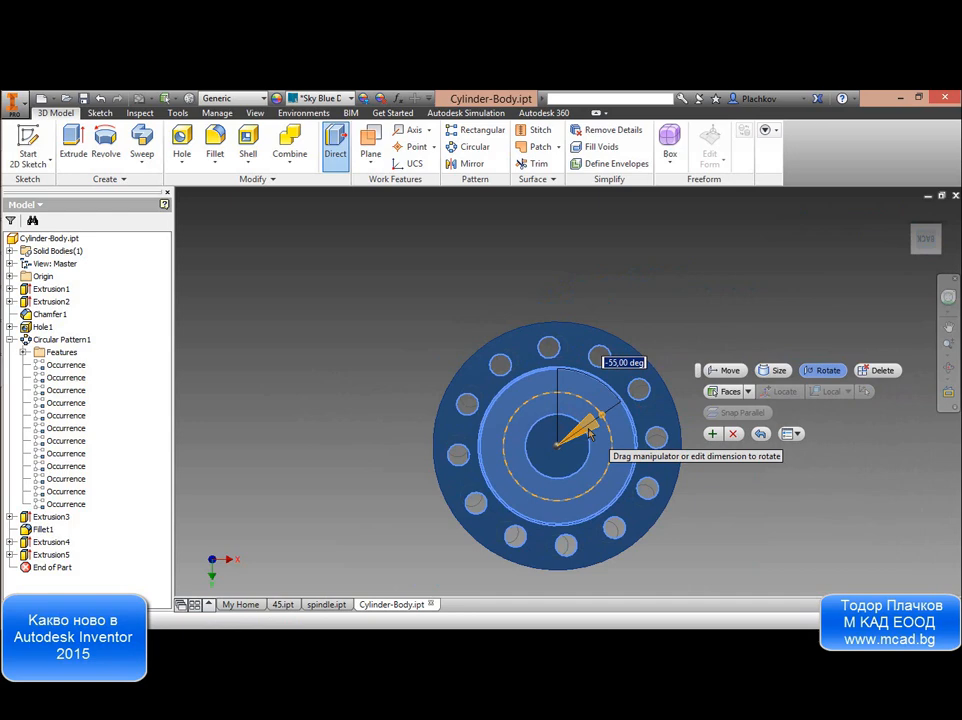
key(Return)
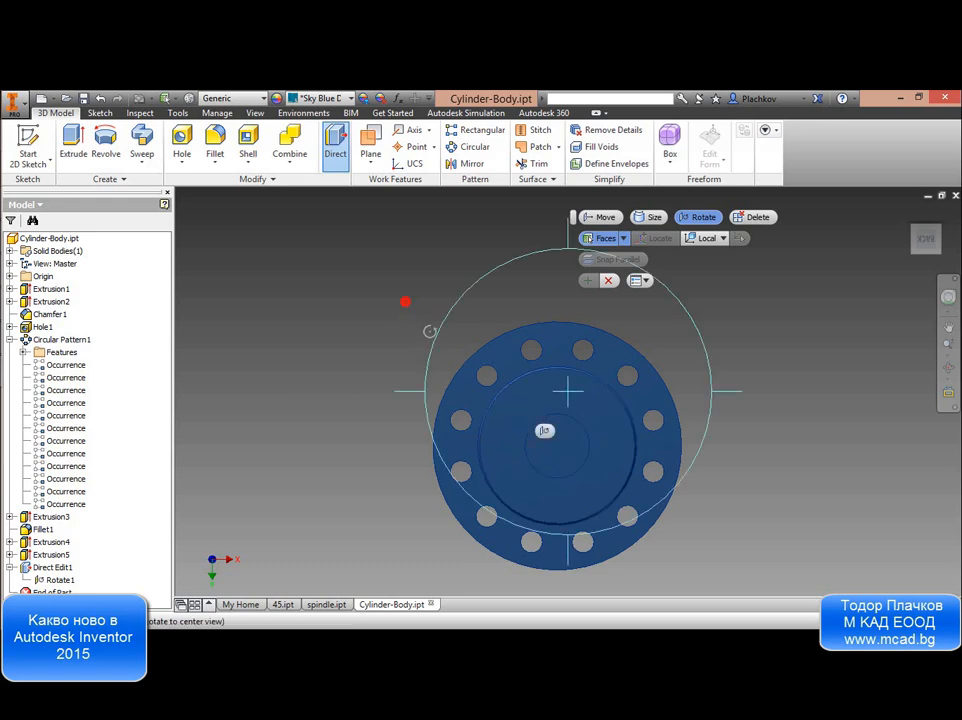
Close the direct edit on the cylinder body and reopen its feature to inspect the recorded Rotate operation.
key(Escape)
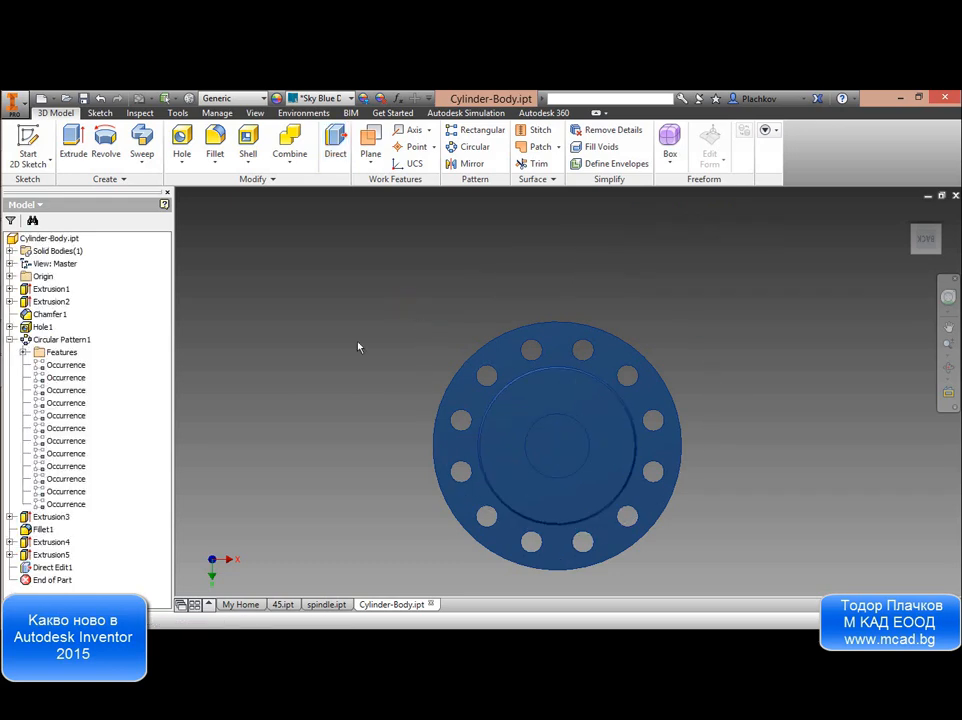
double_click(50, 567)
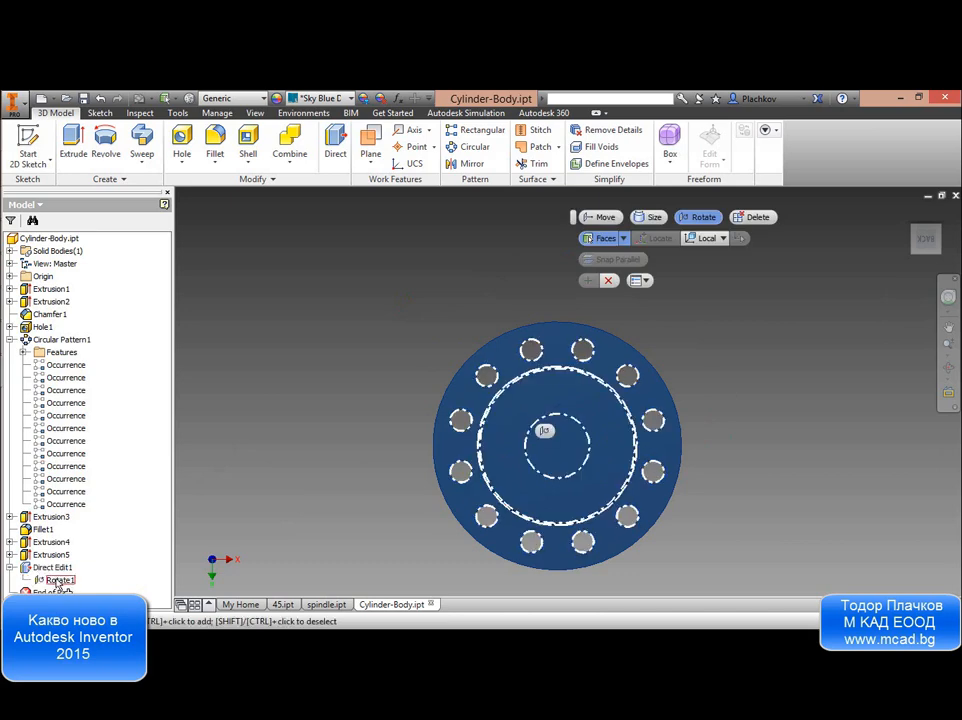
key(Escape)
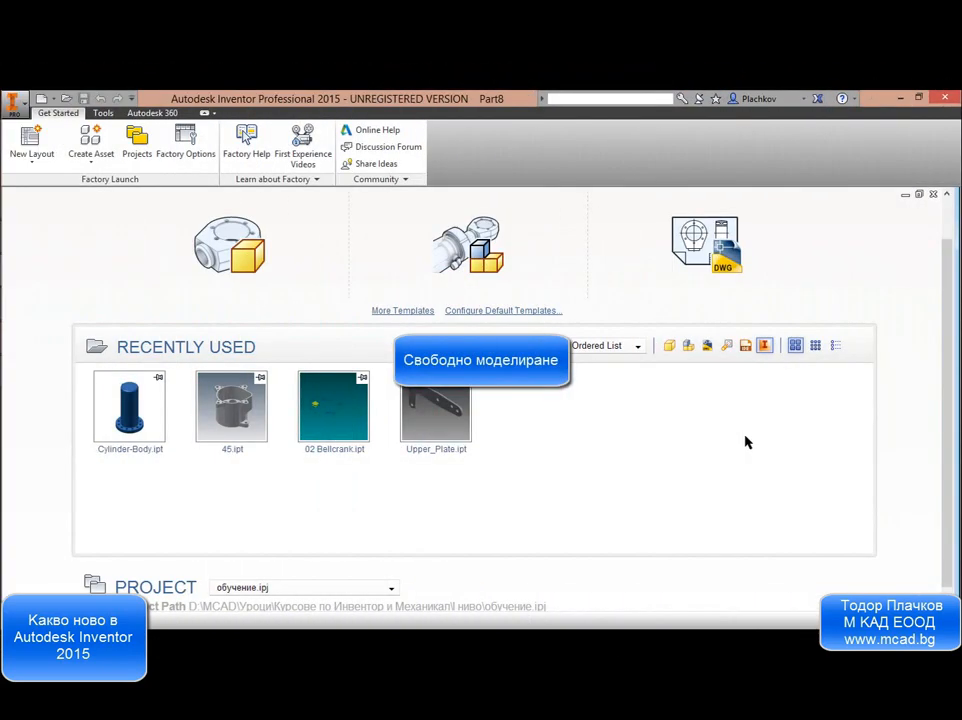
In a new part, create a freeform box on the XY plane at the origin: length 150, width 100, height 250 mm, with Width Symmetry.
click(52, 99)
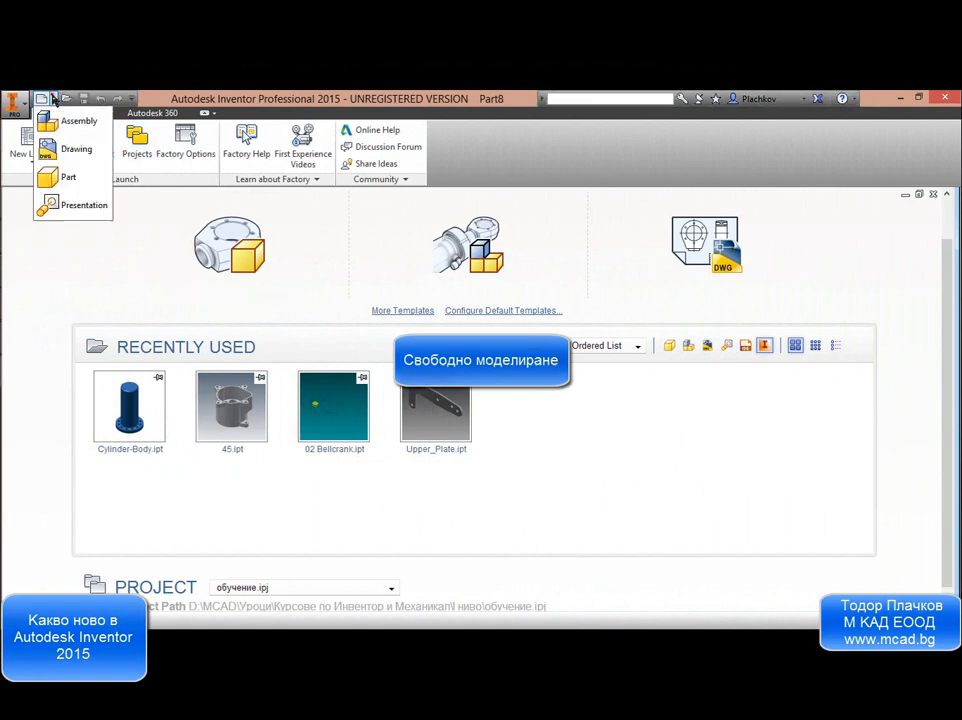
click(63, 176)
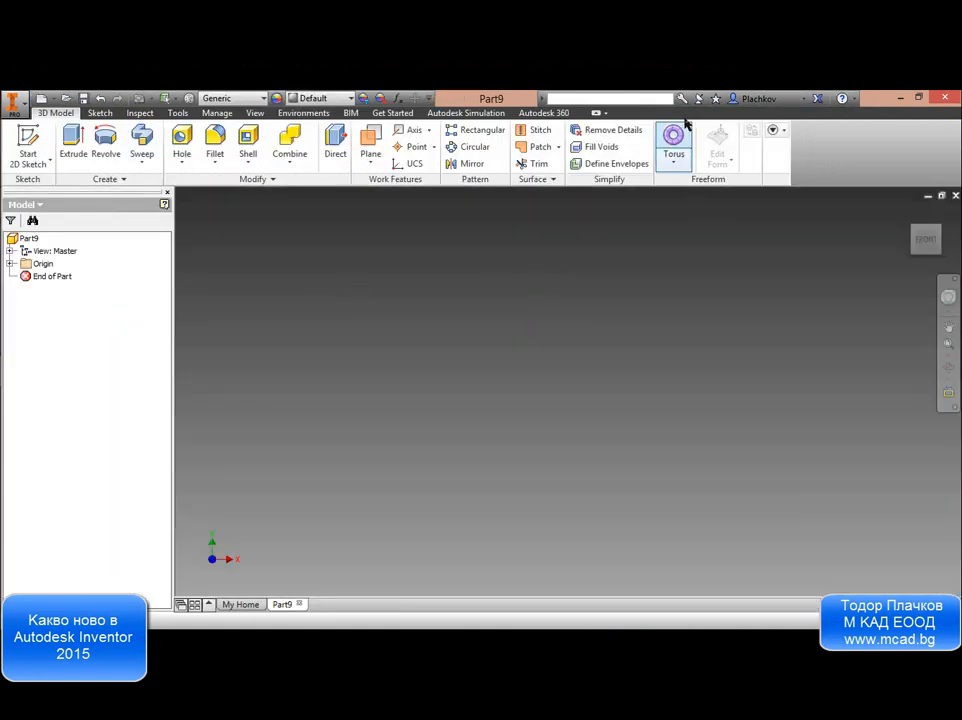
click(664, 162)
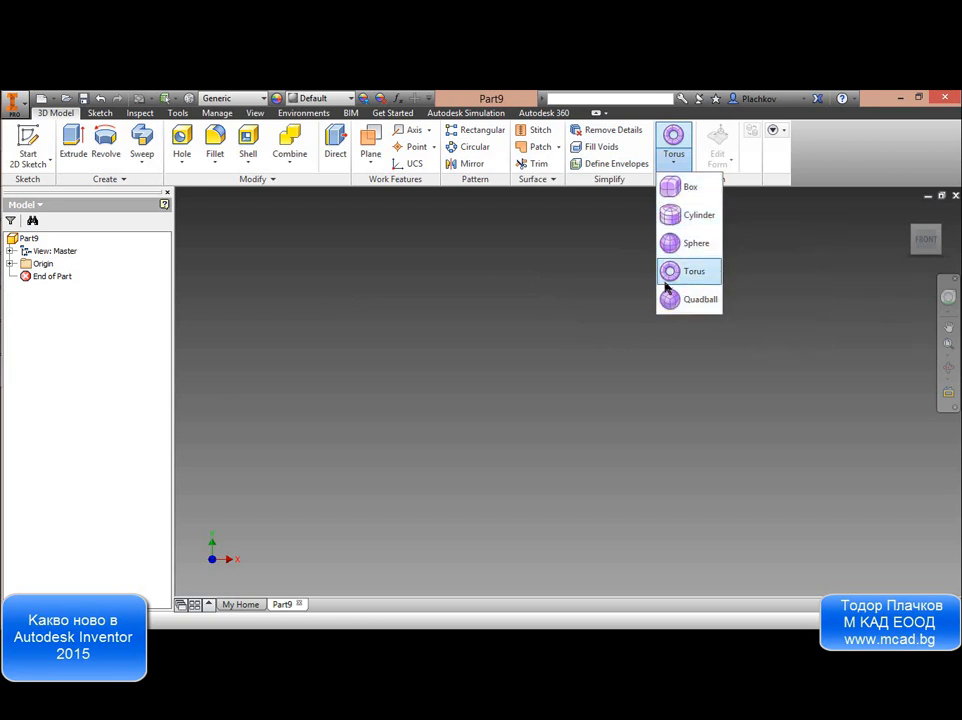
click(705, 189)
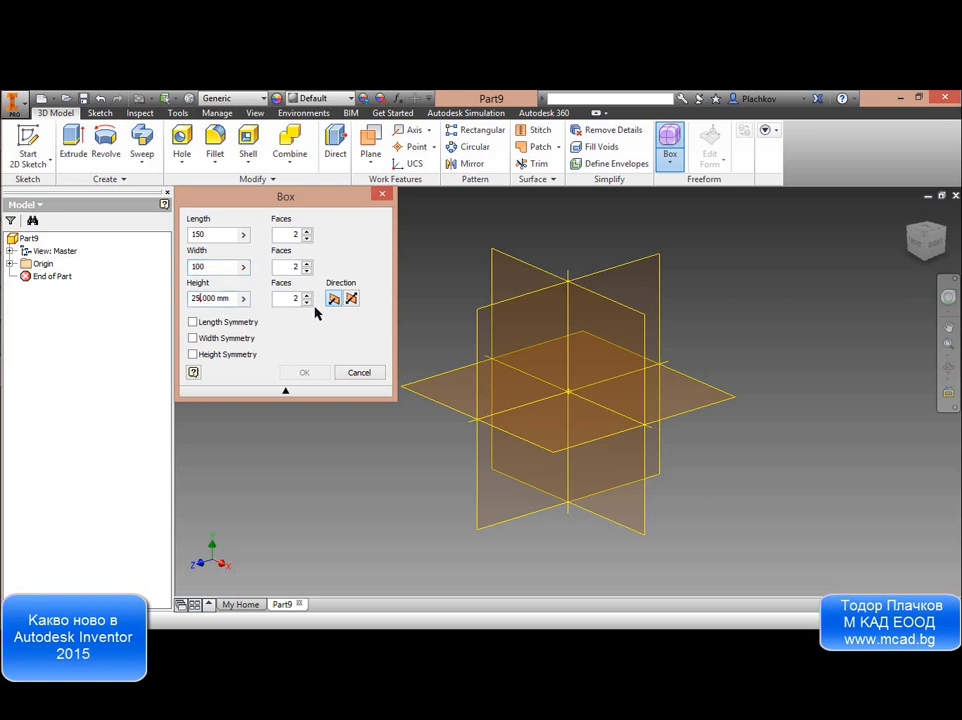
click(193, 338)
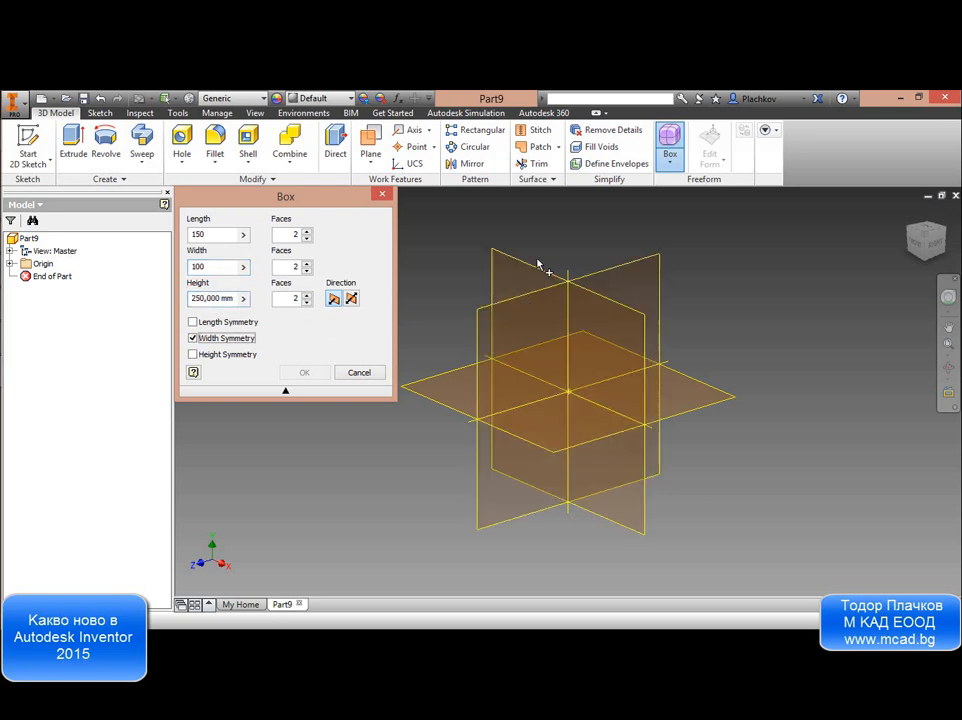
click(495, 278)
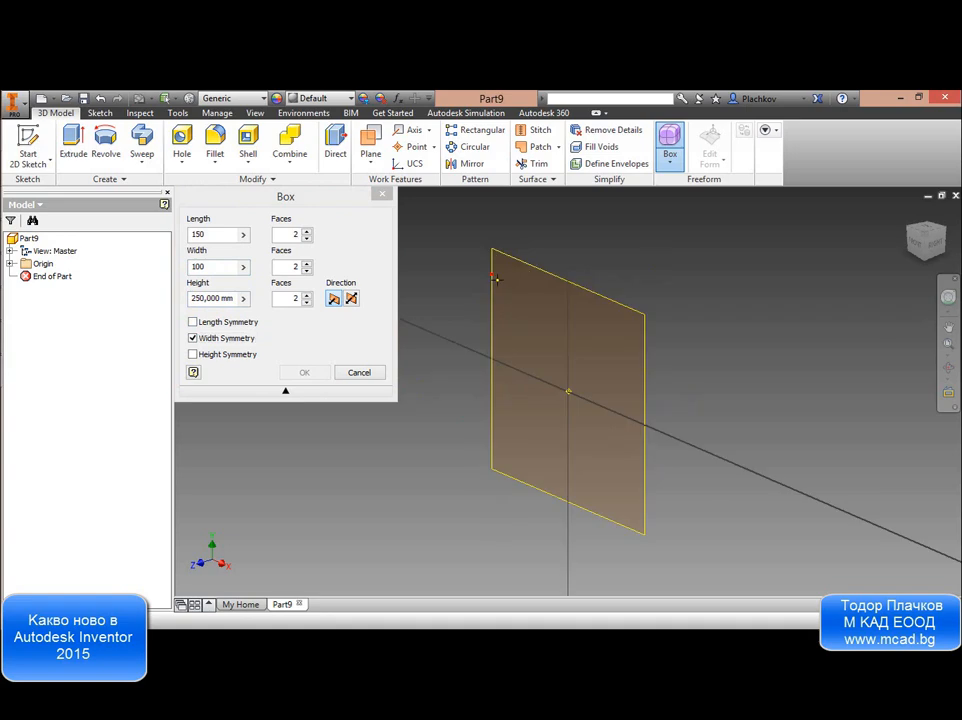
click(570, 395)
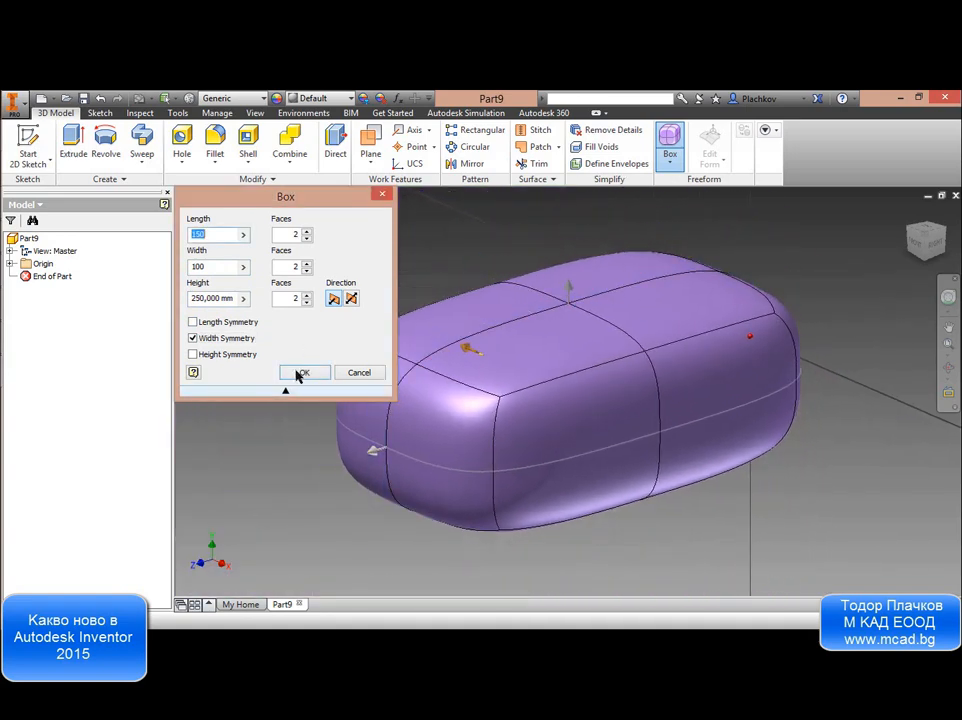
click(301, 372)
With Edit Form, pull one side edge at the end of the freeform box outward along the X axis.
key(F4)
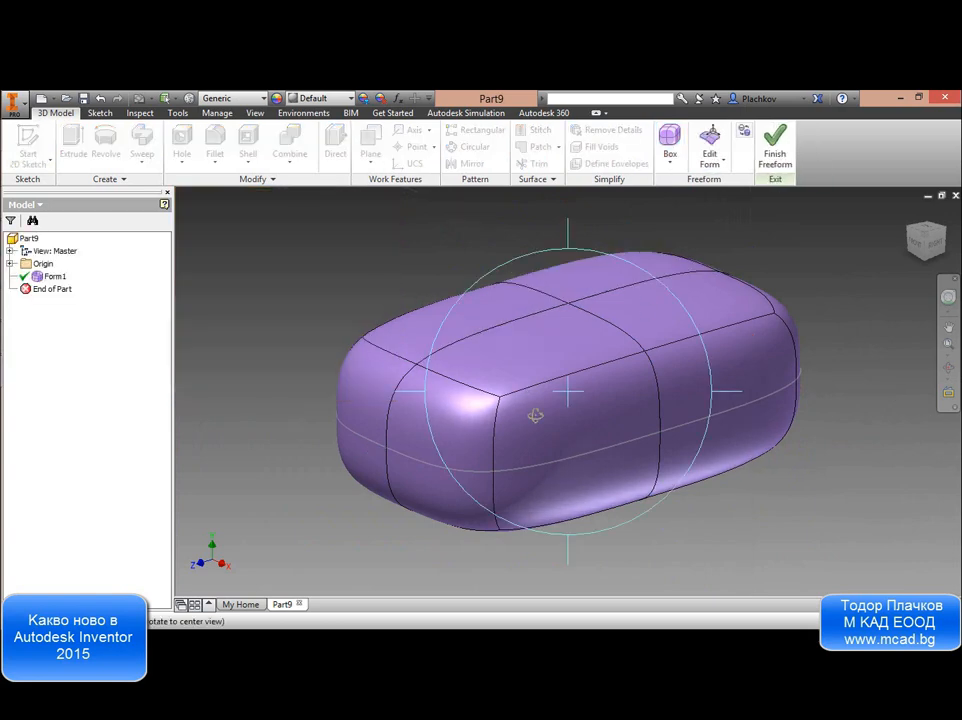
drag(535, 415, 599, 331)
middle_drag(611, 339, 611, 404)
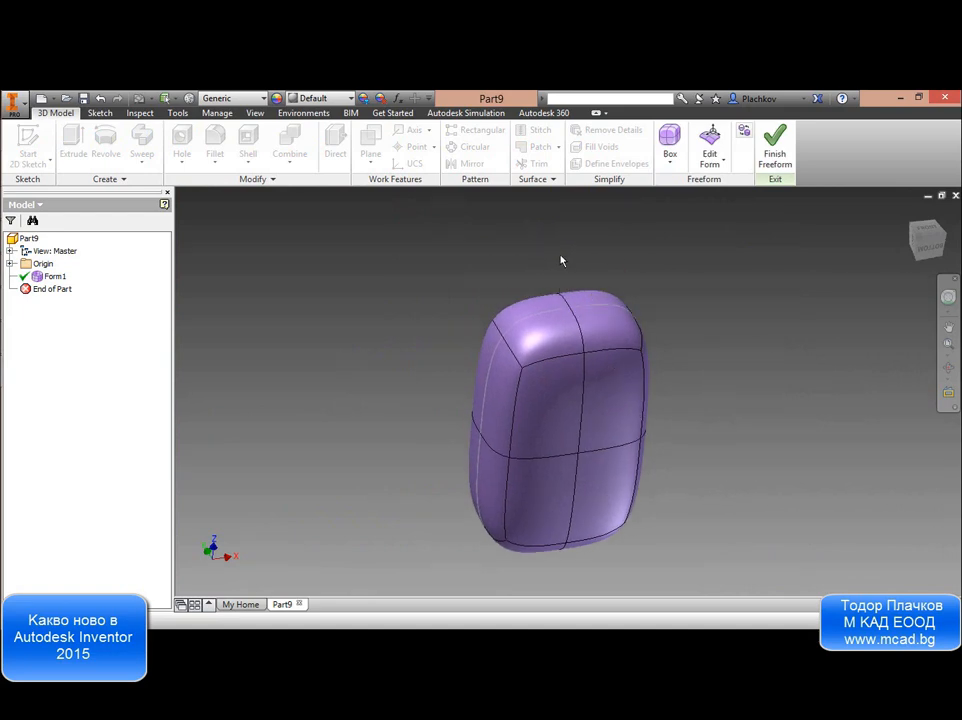
click(709, 148)
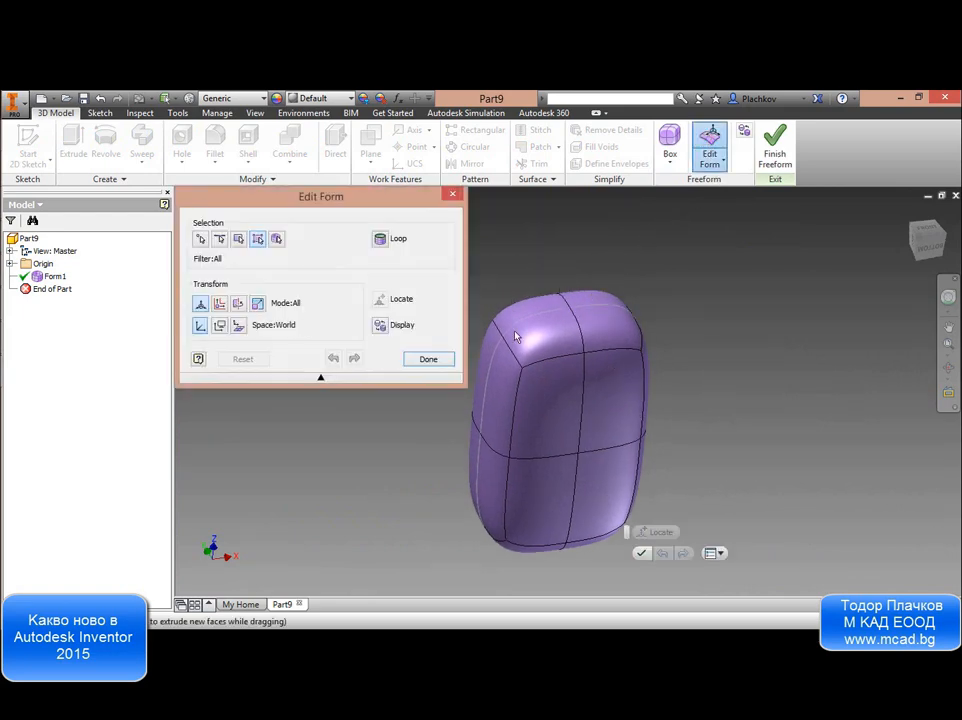
click(504, 337)
middle_drag(638, 265, 697, 261)
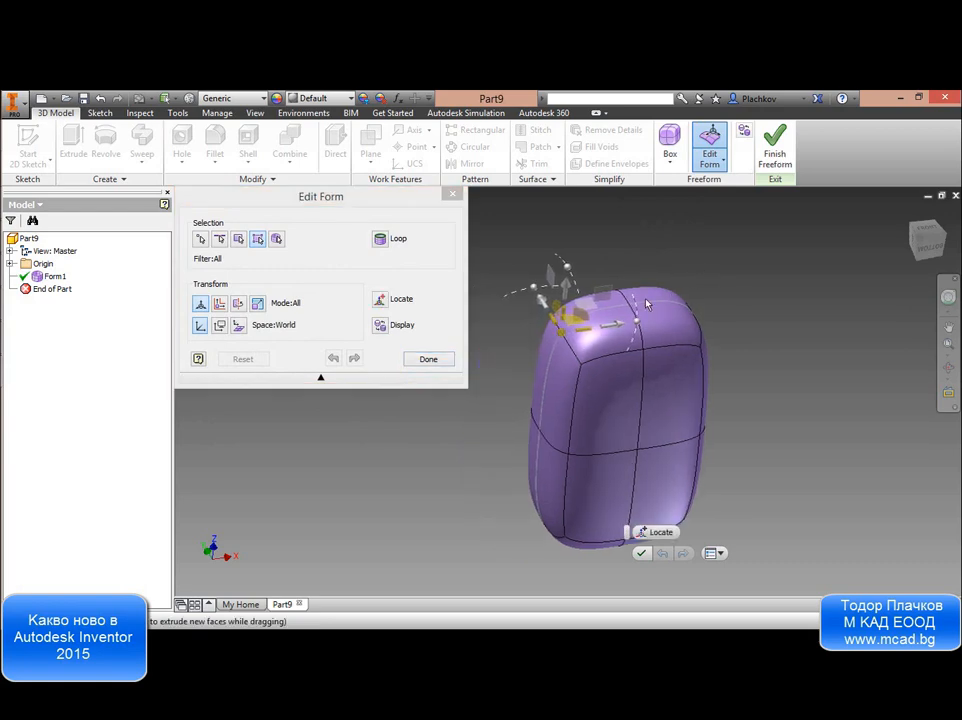
drag(618, 339, 492, 341)
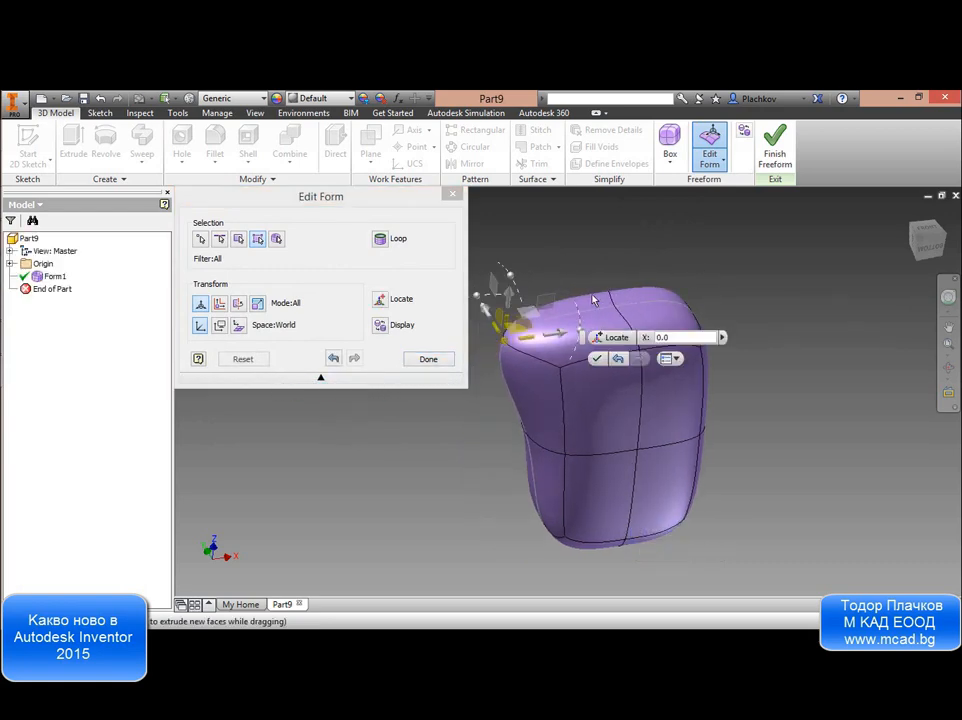
Shift a neighbouring edge on the same end along the Y axis and pull the symmetry-line corner point outward along the X axis.
key(F4)
shift+middle_drag(601, 334, 586, 264)
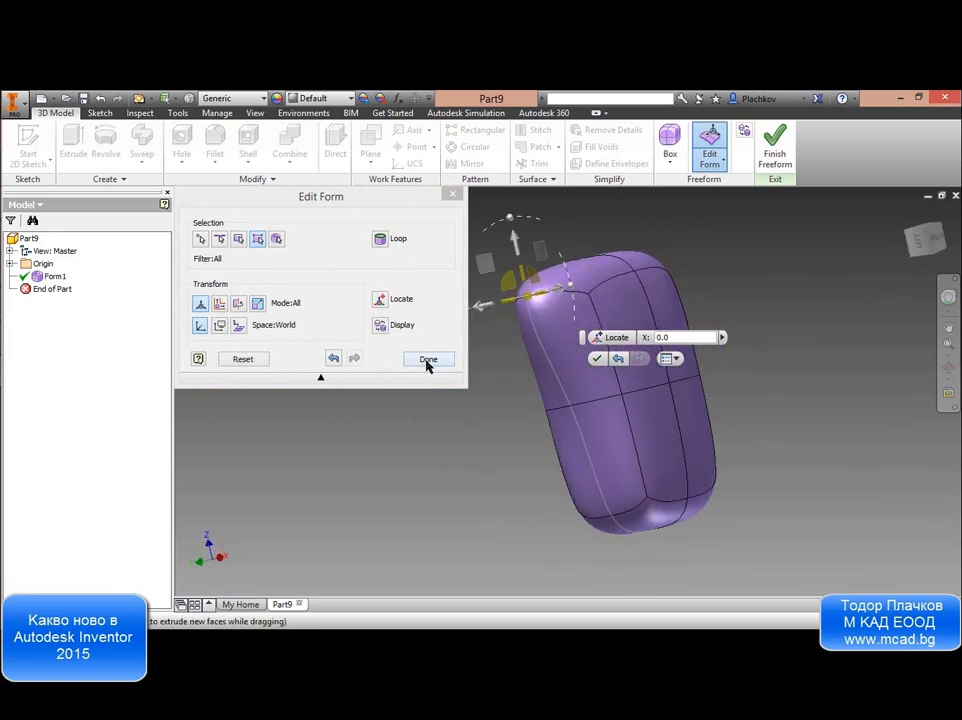
click(632, 276)
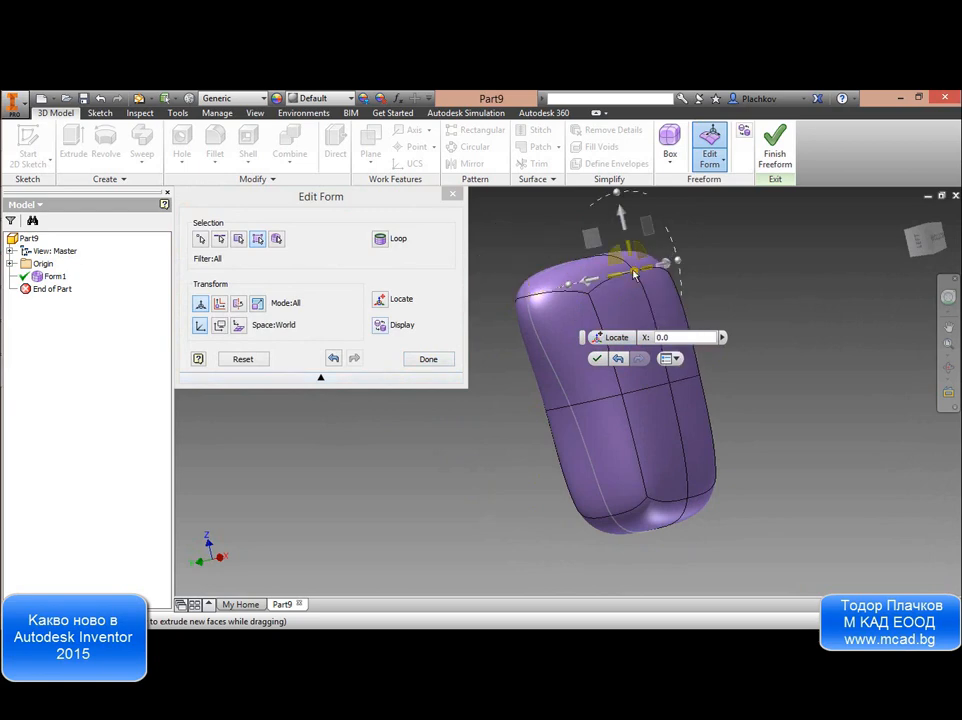
shift+middle_drag(632, 276, 621, 343)
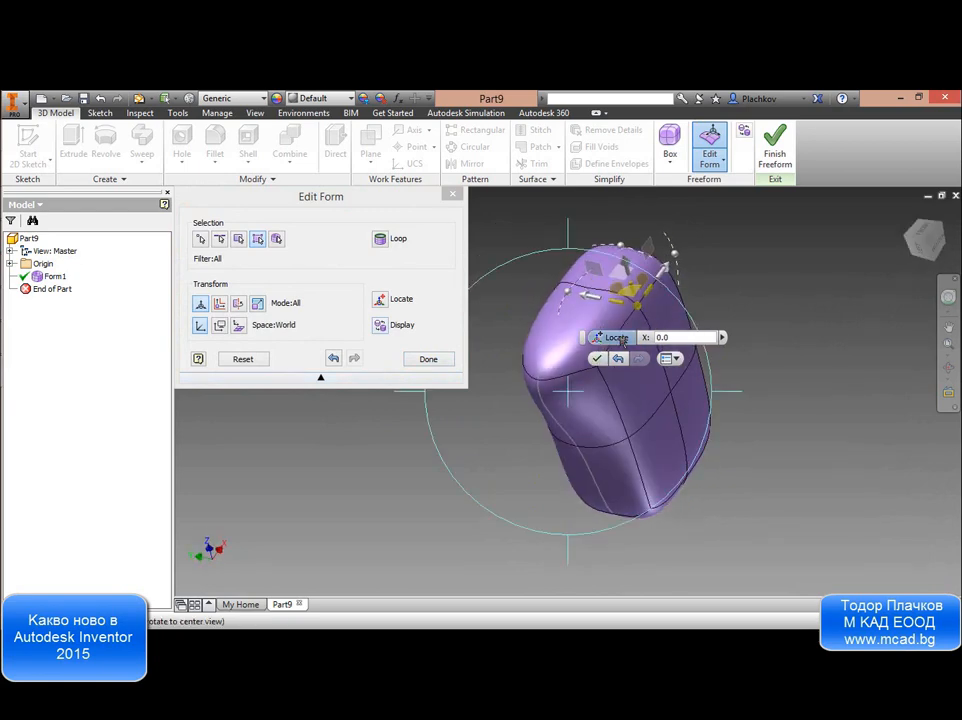
drag(591, 305, 536, 368)
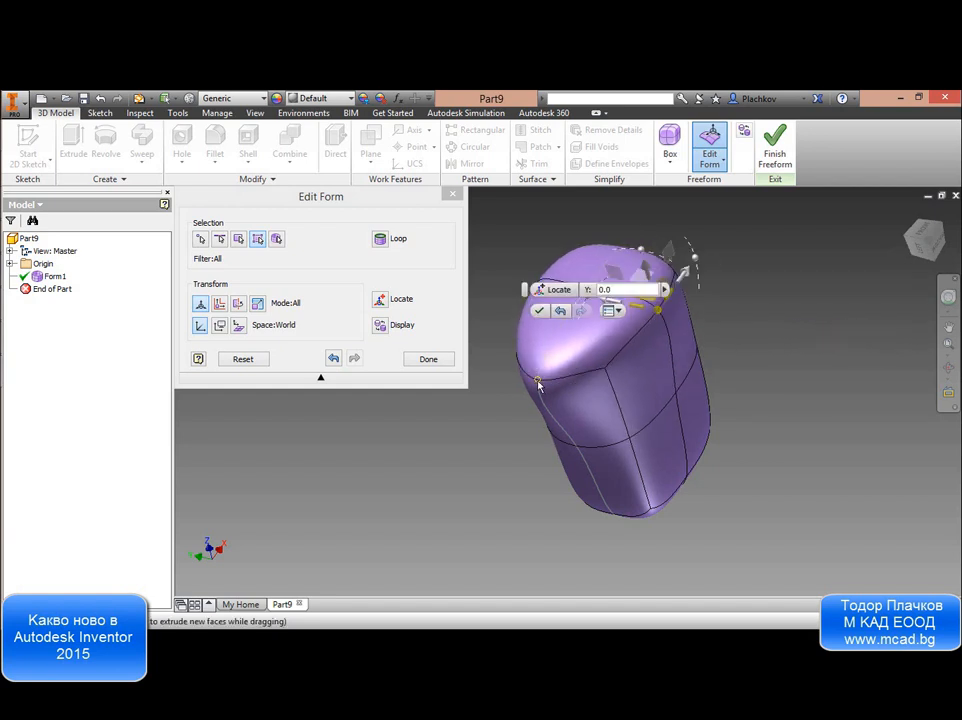
click(540, 380)
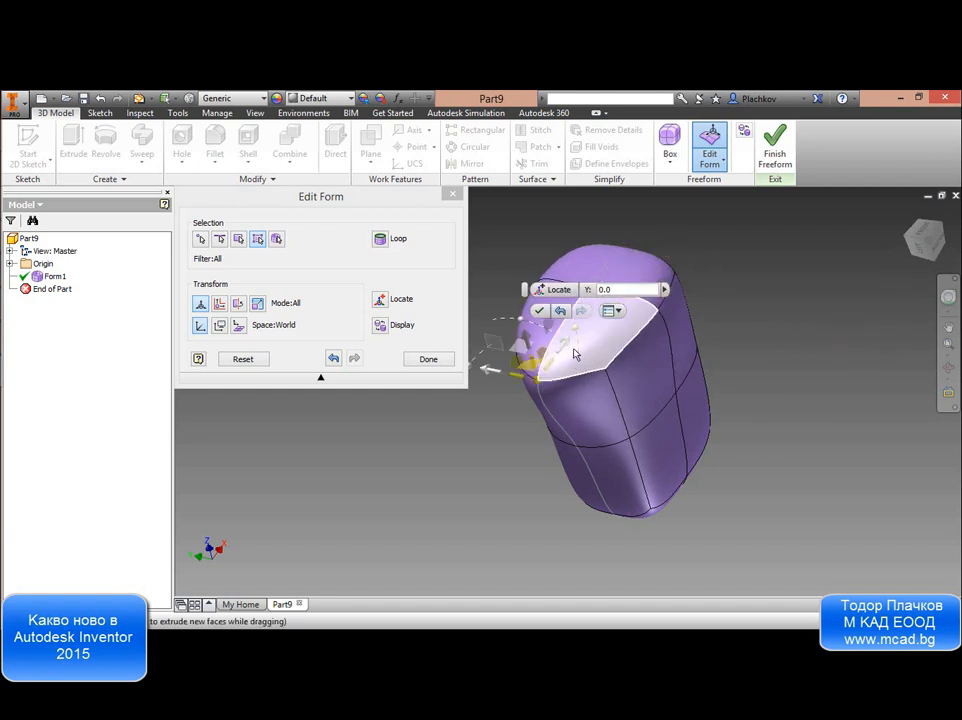
drag(560, 350, 546, 369)
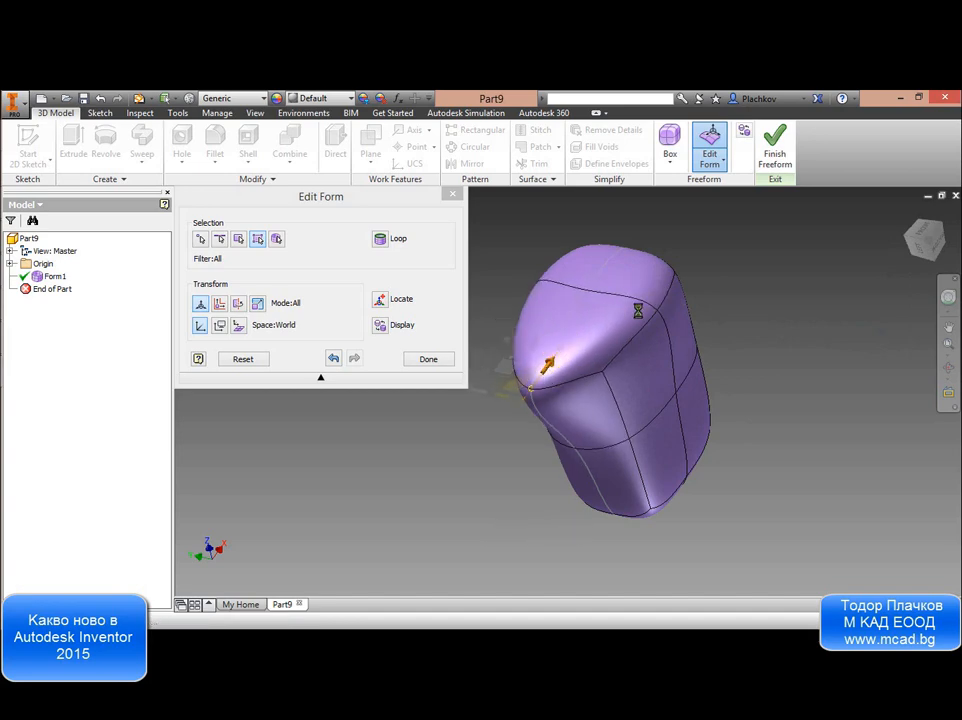
At the opposite end of the form, pull the middle point of the rim outward along the Y axis.
key(F4)
drag(657, 406, 463, 430)
key(F4)
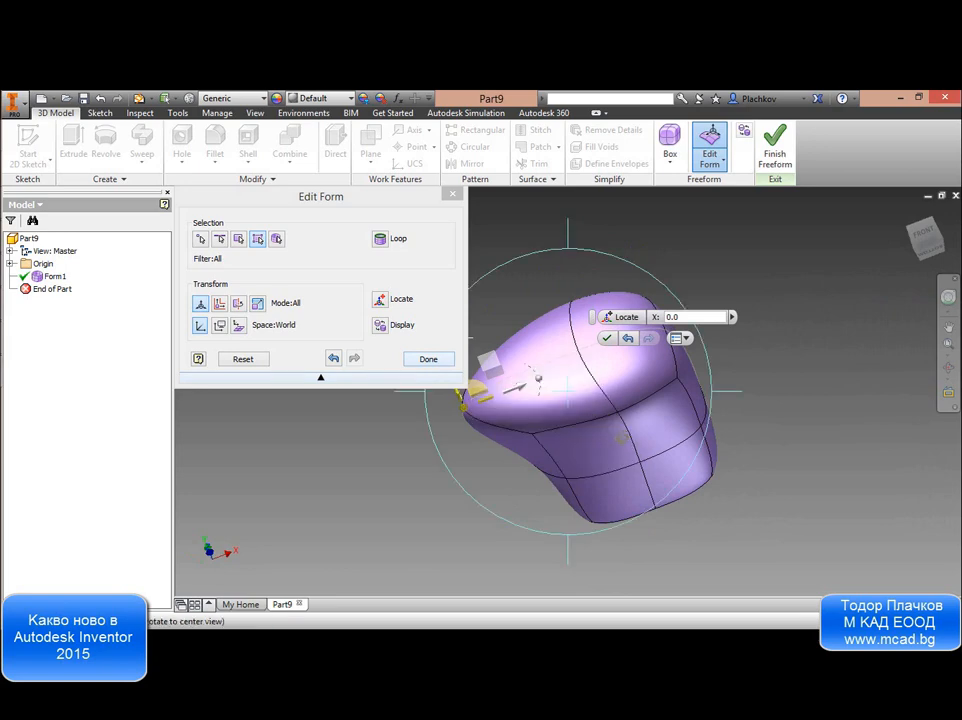
drag(608, 423, 524, 247)
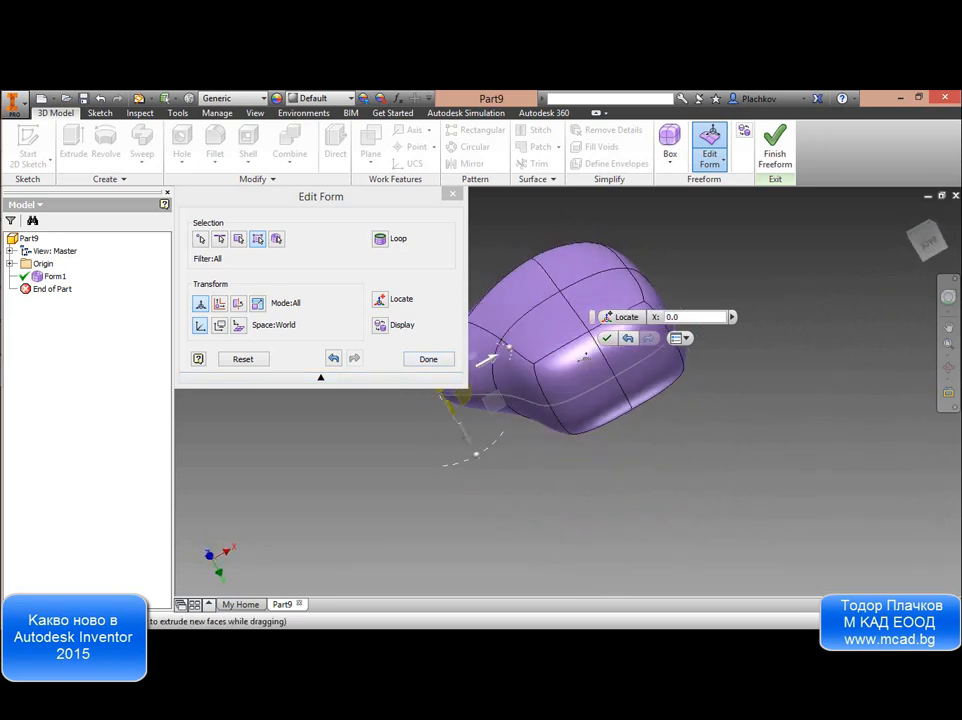
middle_drag(586, 345, 551, 371)
click(556, 360)
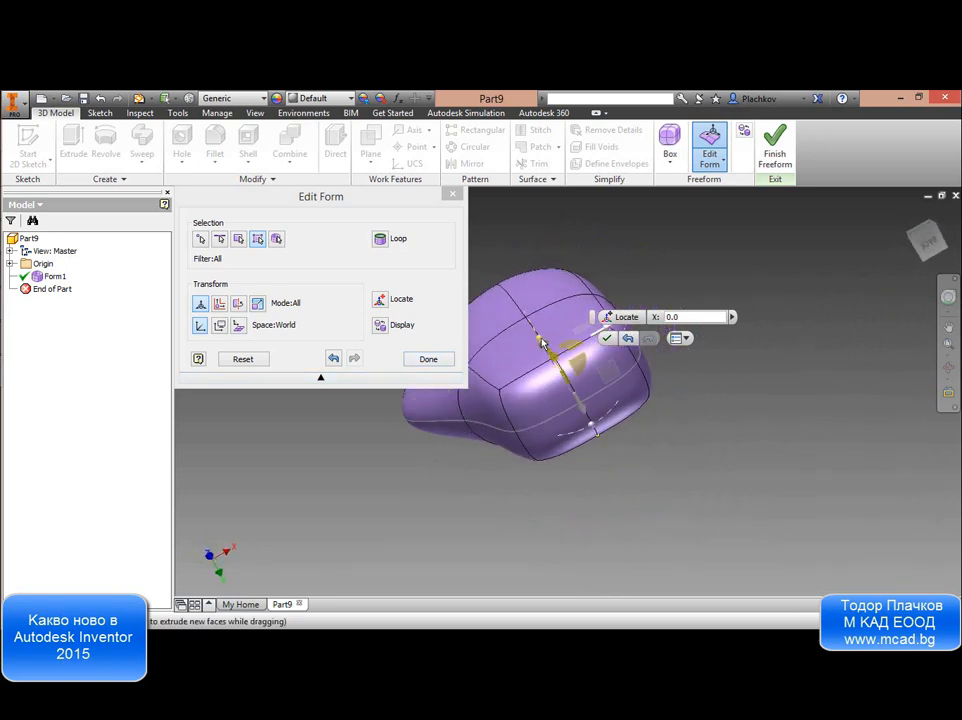
drag(581, 405, 549, 349)
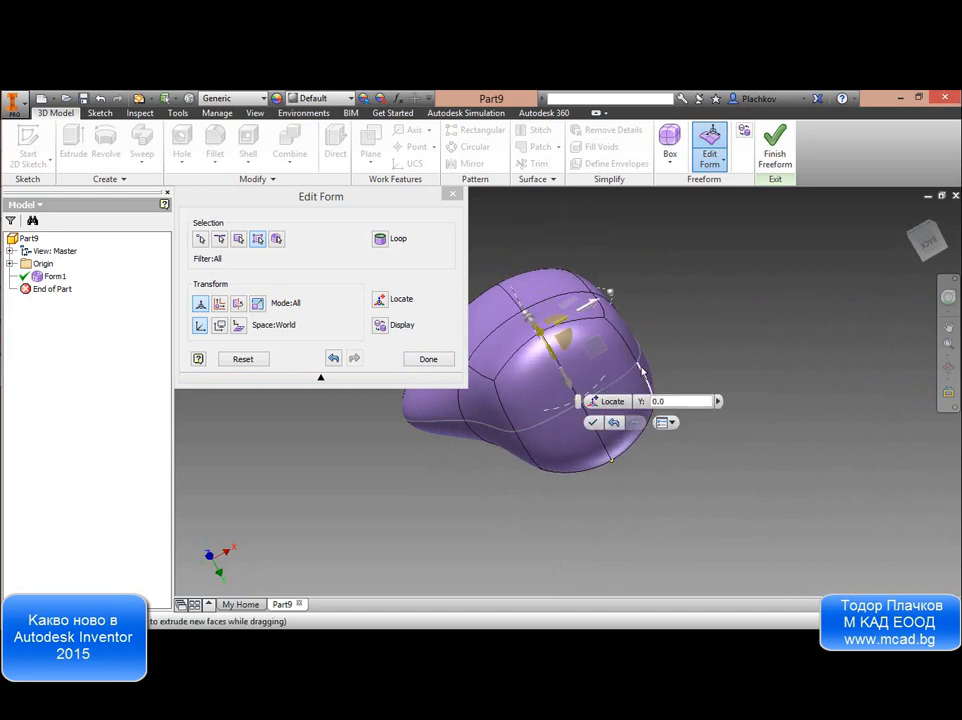
Pull the edge on the symmetry line at the form's end outward along the X axis, adjust the opposite side, and finish editing.
click(638, 368)
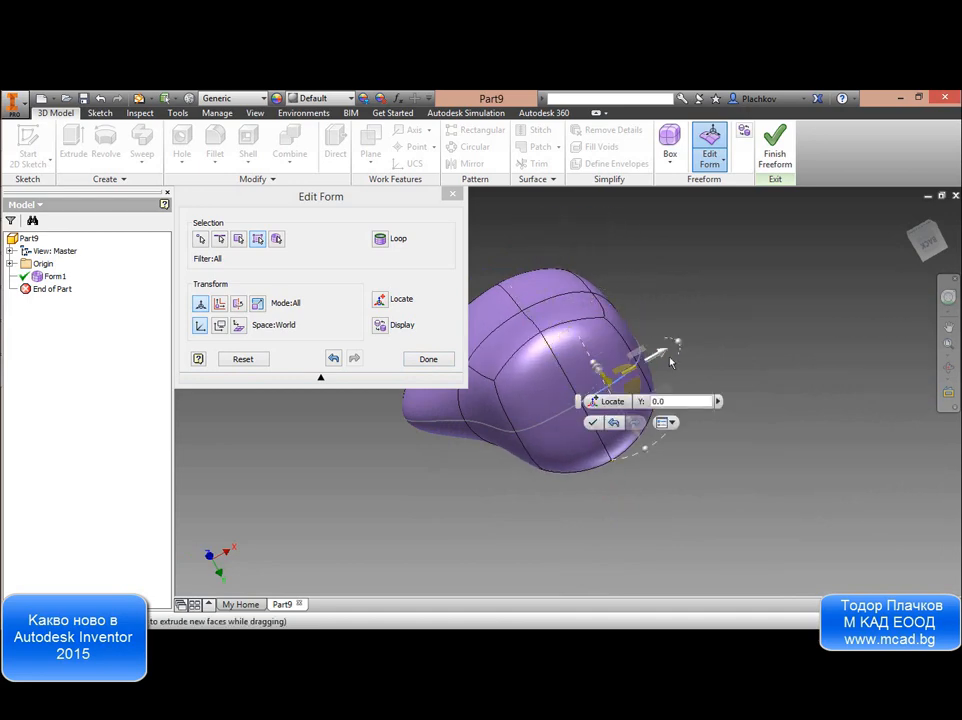
drag(661, 356, 704, 328)
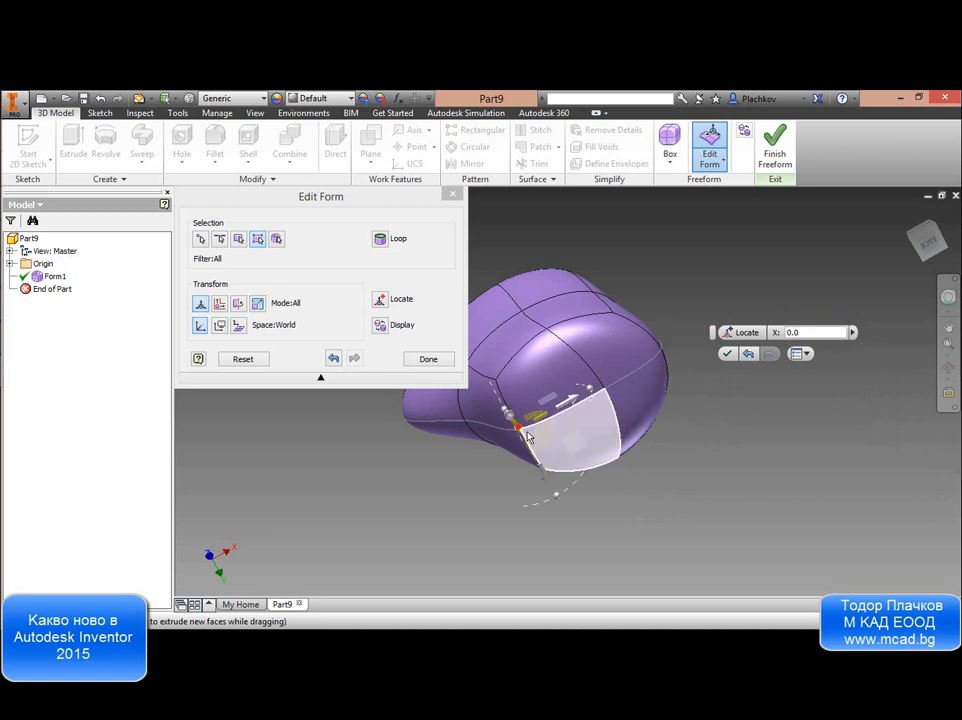
click(543, 425)
drag(543, 425, 668, 326)
key(F4)
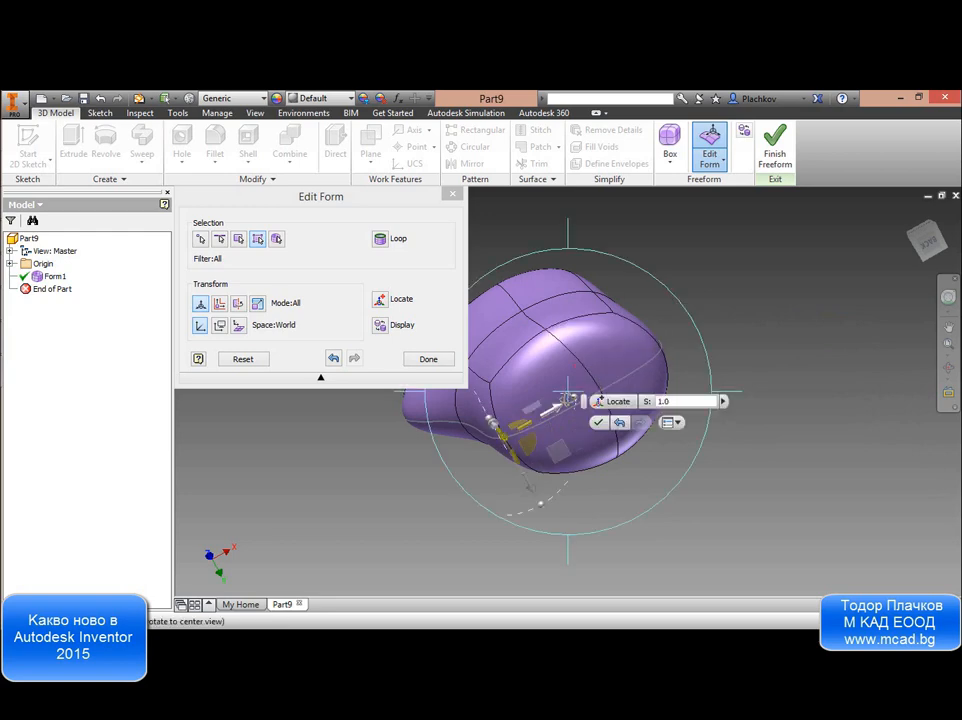
drag(568, 399, 452, 430)
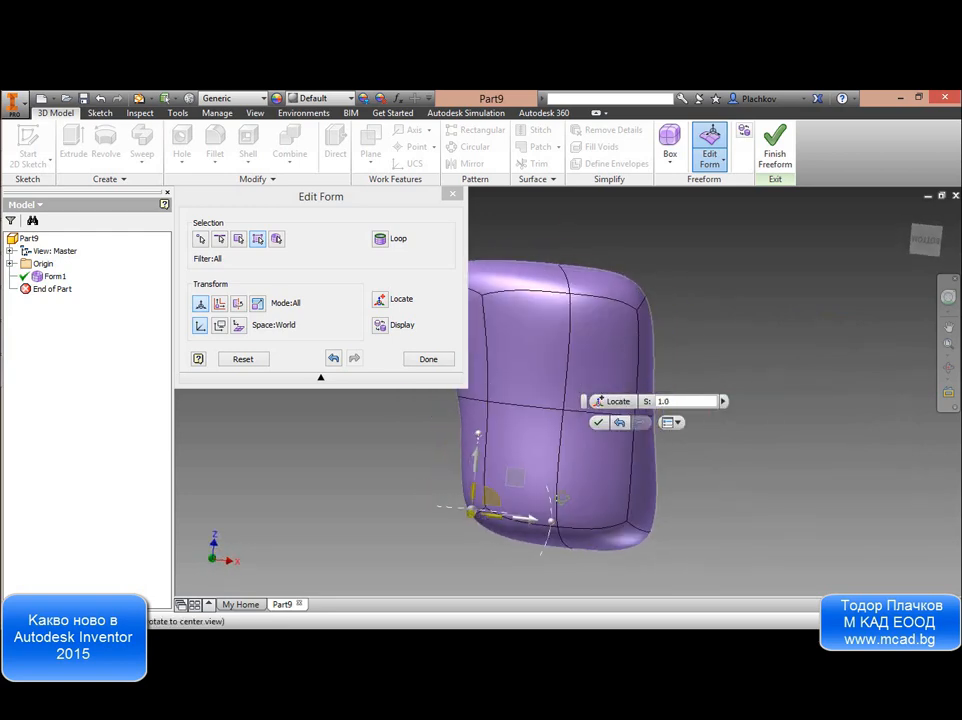
click(440, 364)
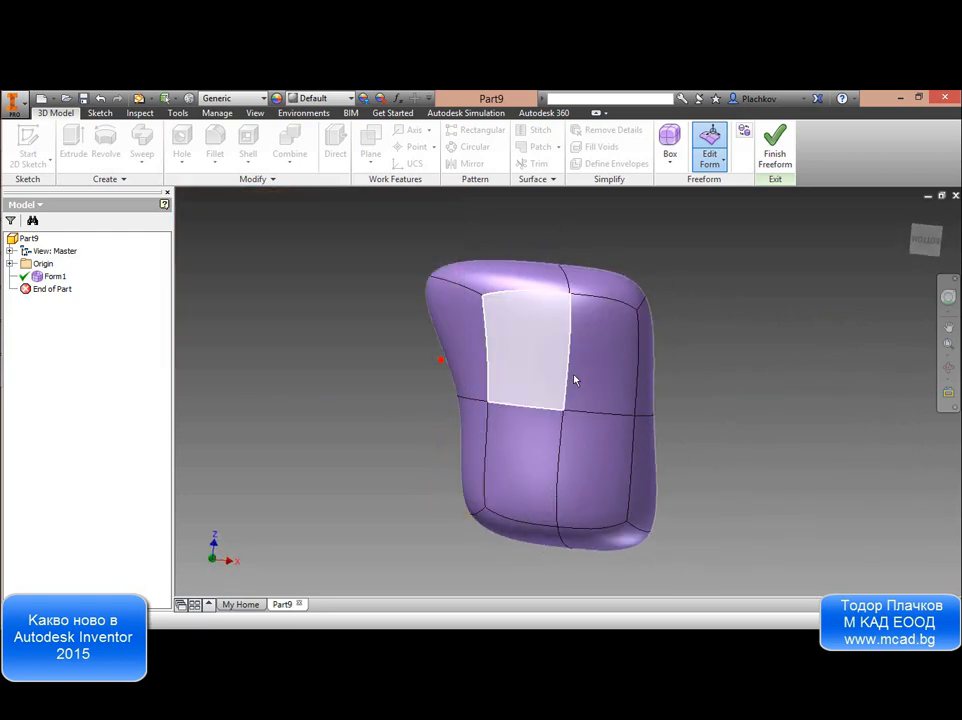
click(711, 158)
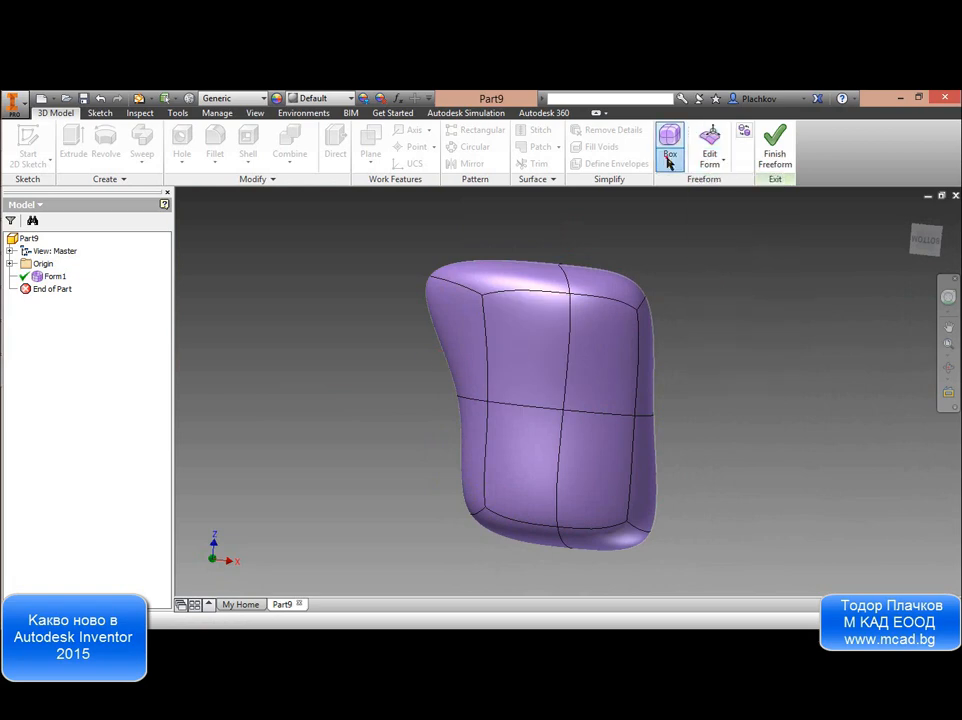
Add a freeform torus as a handle on the XZ plane, centred near the middle of the body, with radius 90 mm and ring 15 mm.
click(669, 158)
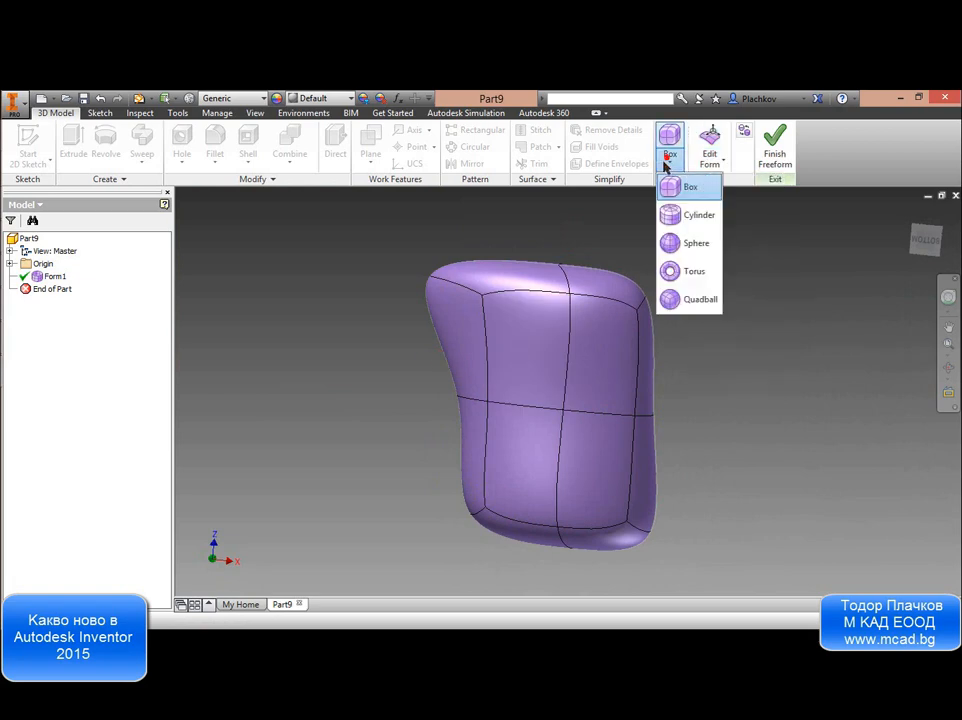
click(677, 271)
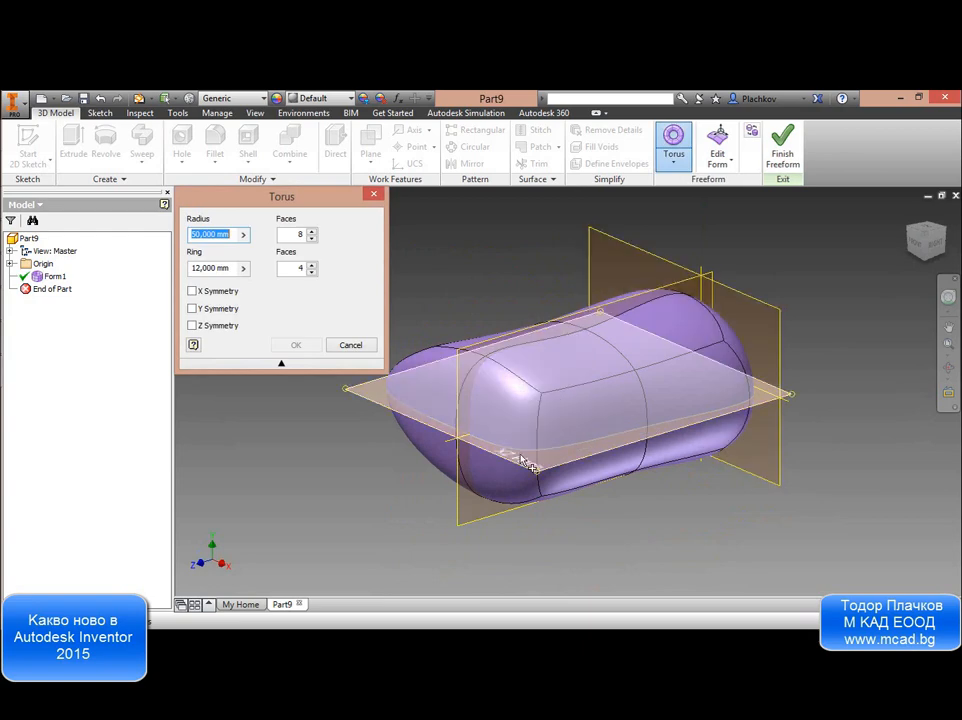
click(561, 455)
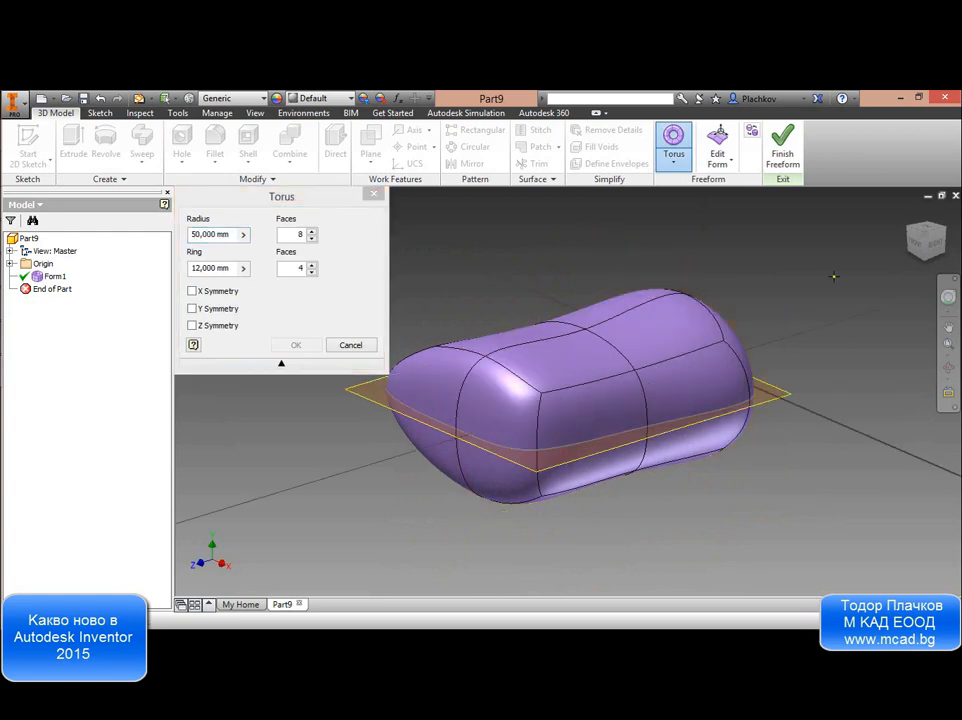
click(936, 234)
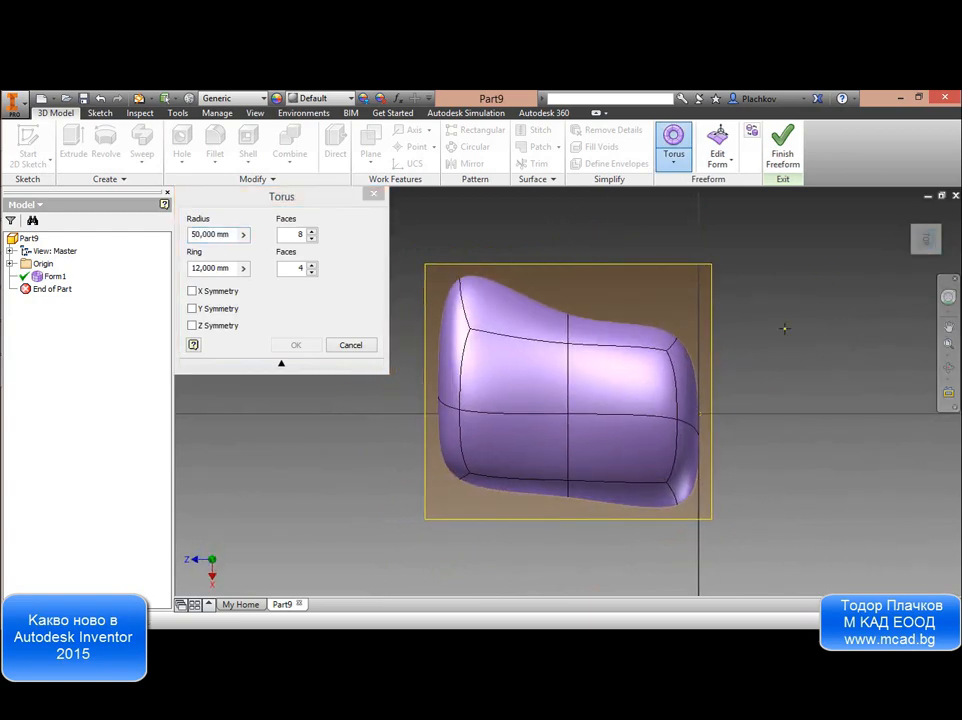
middle_drag(623, 456, 629, 367)
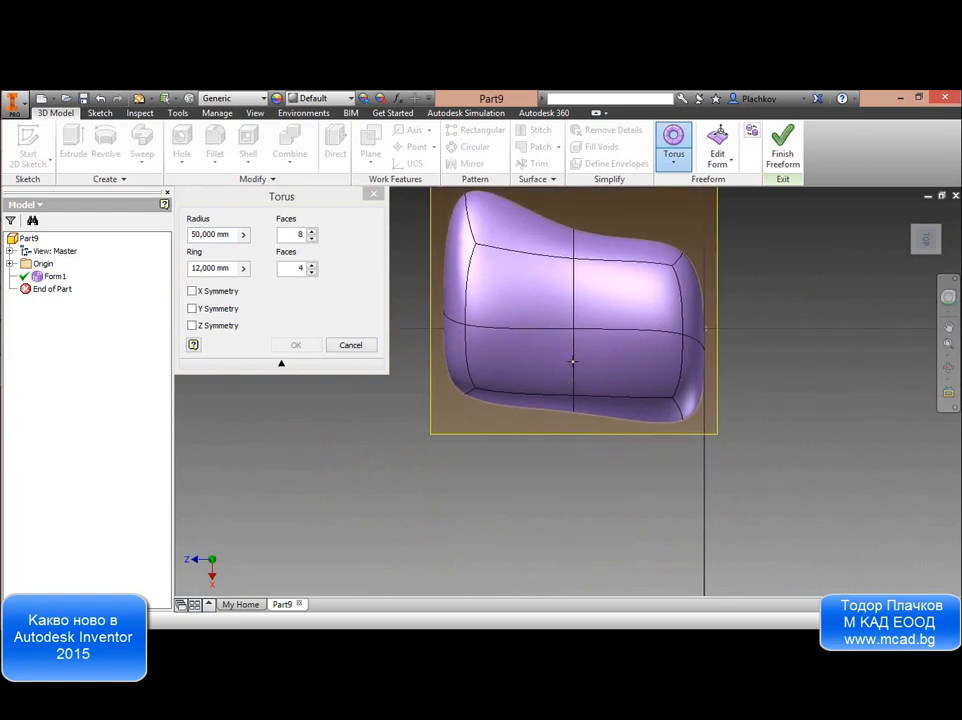
click(576, 358)
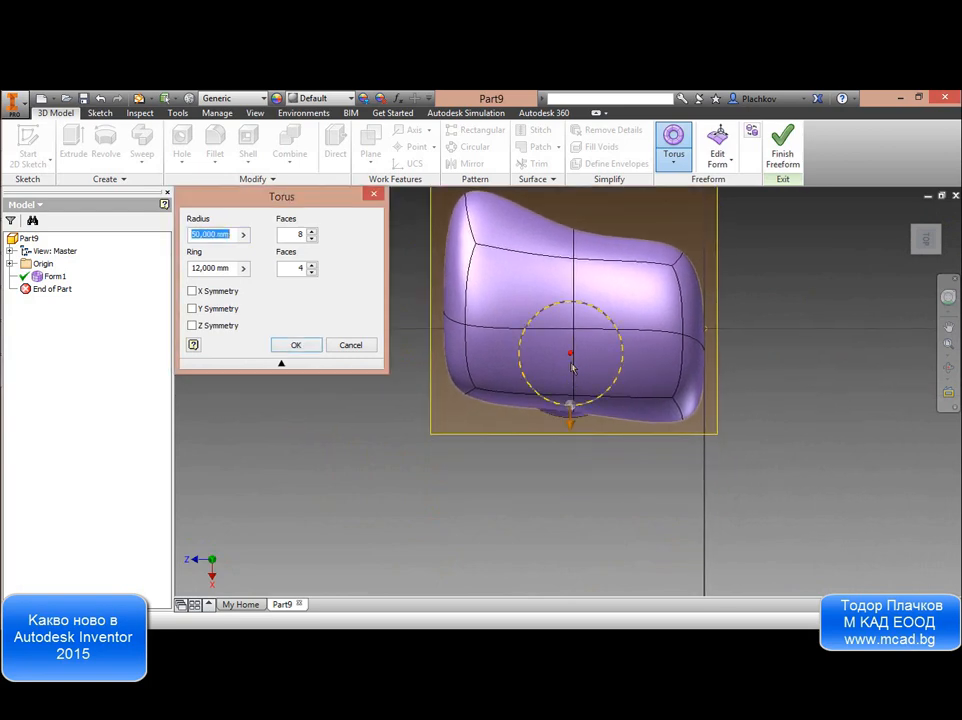
drag(572, 428, 573, 471)
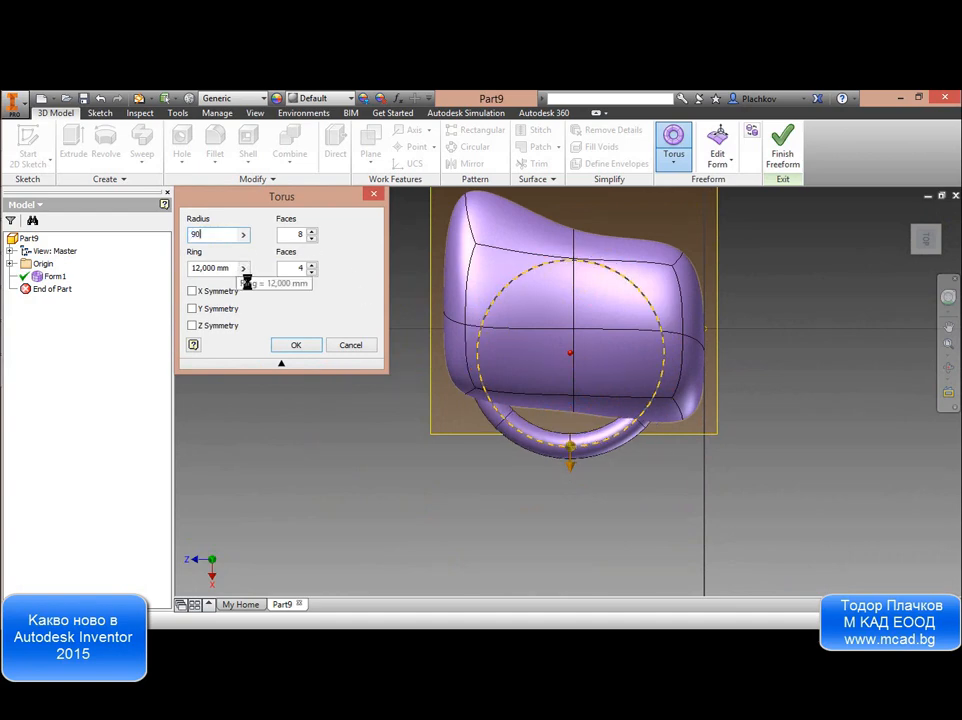
key(Tab)
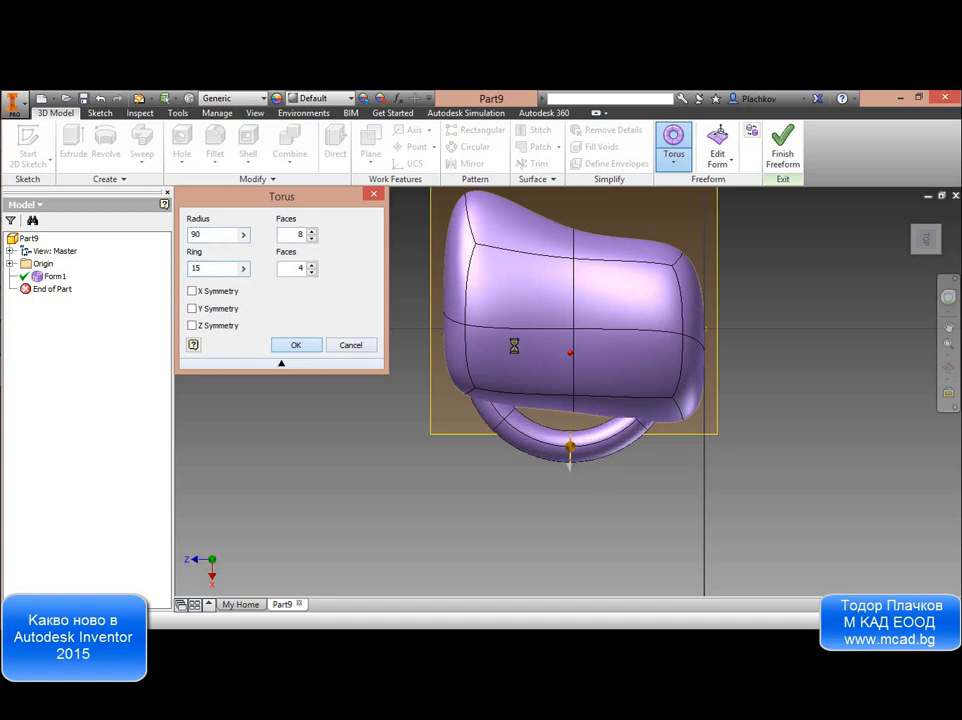
Try to push the mid-height body point beside the handle inward along the X axis with Edit Form.
key(F4)
drag(512, 386, 638, 163)
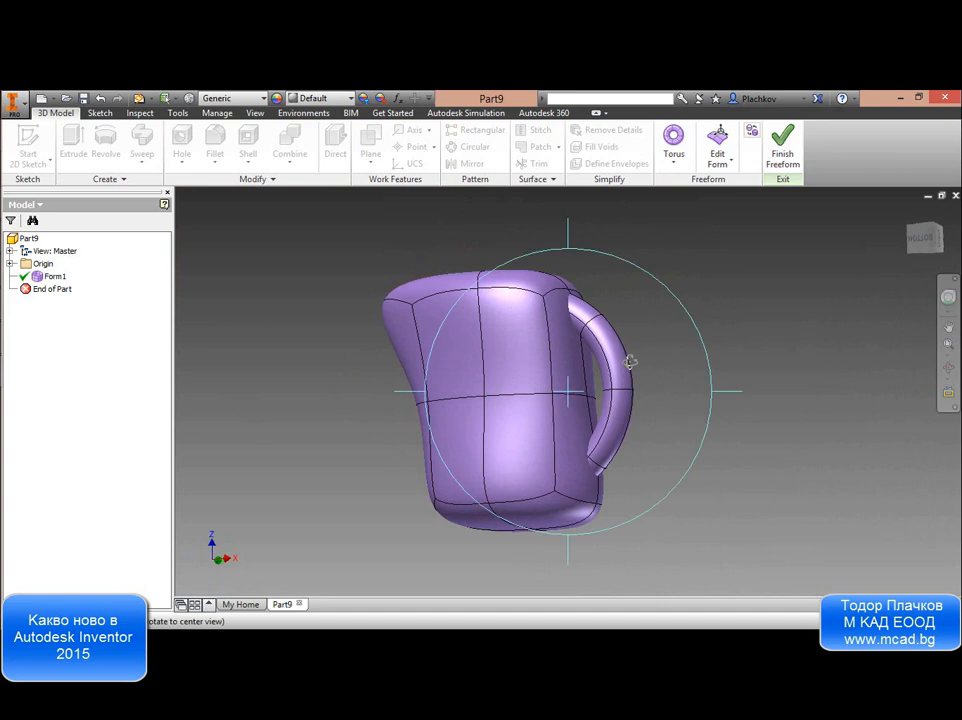
drag(629, 361, 638, 385)
click(713, 145)
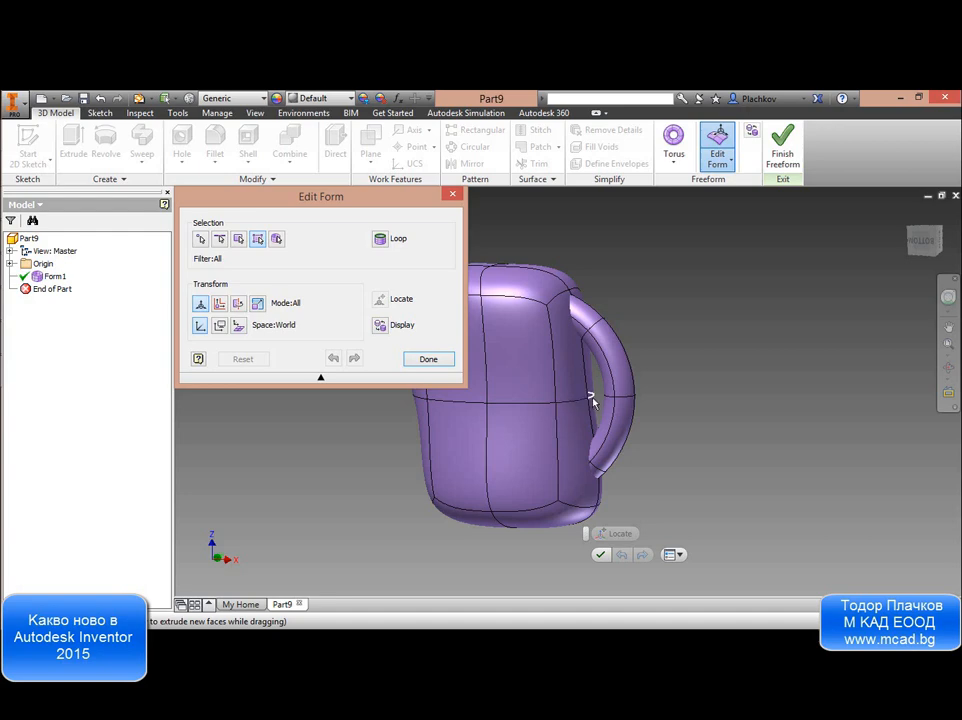
scroll(591, 400, up, 5)
click(558, 395)
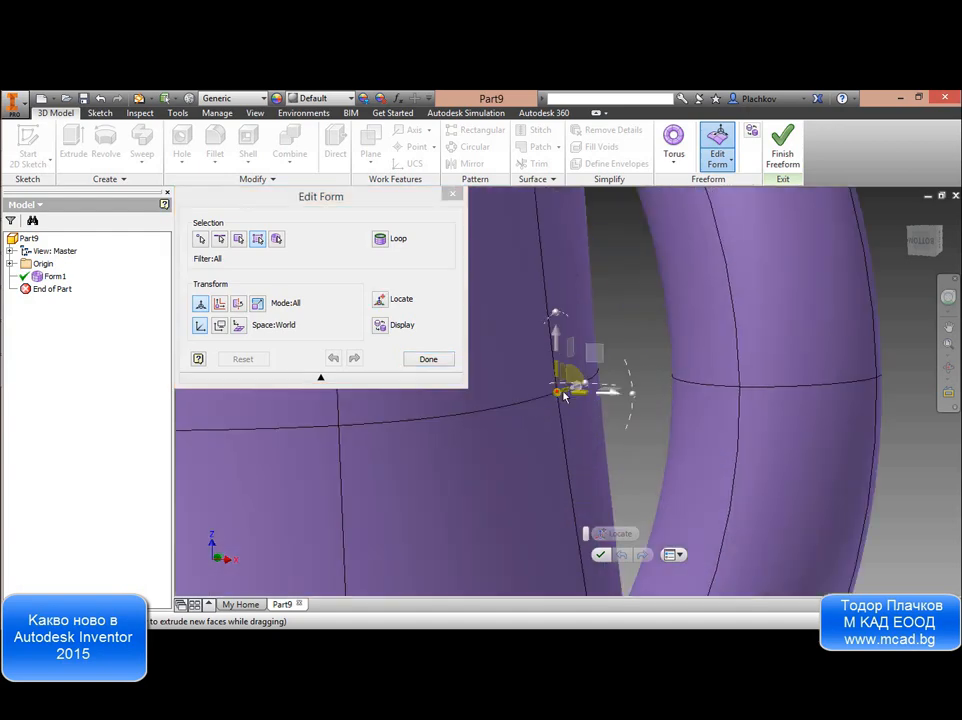
drag(613, 402, 584, 410)
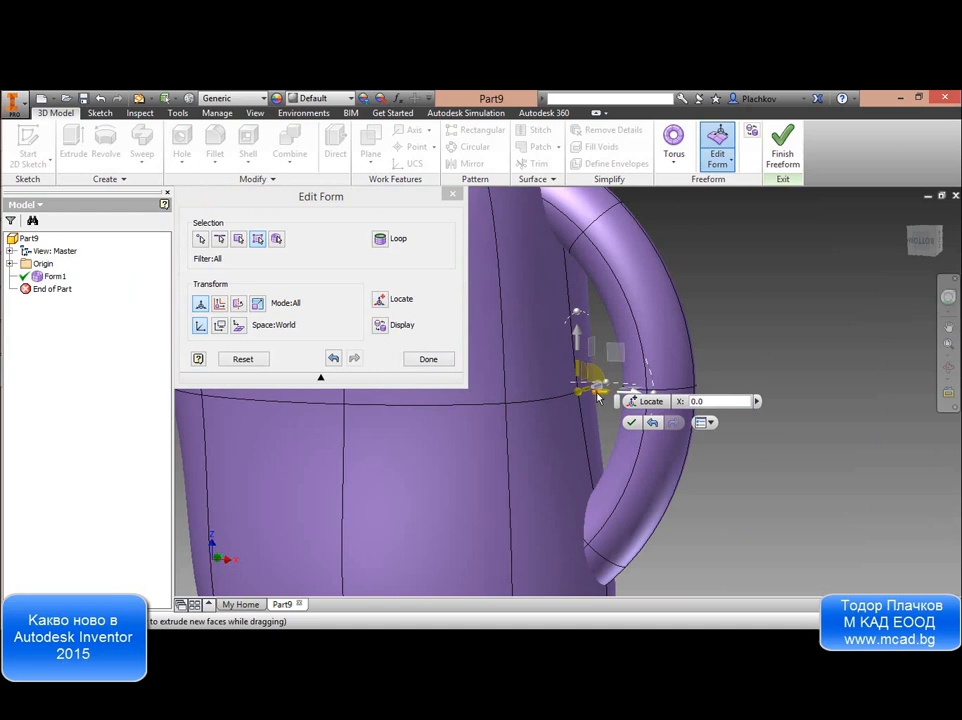
mouse_move(598, 397)
mouse_down()
mouse_move(605, 402)
mouse_move(556, 397)
mouse_move(601, 397)
mouse_up()
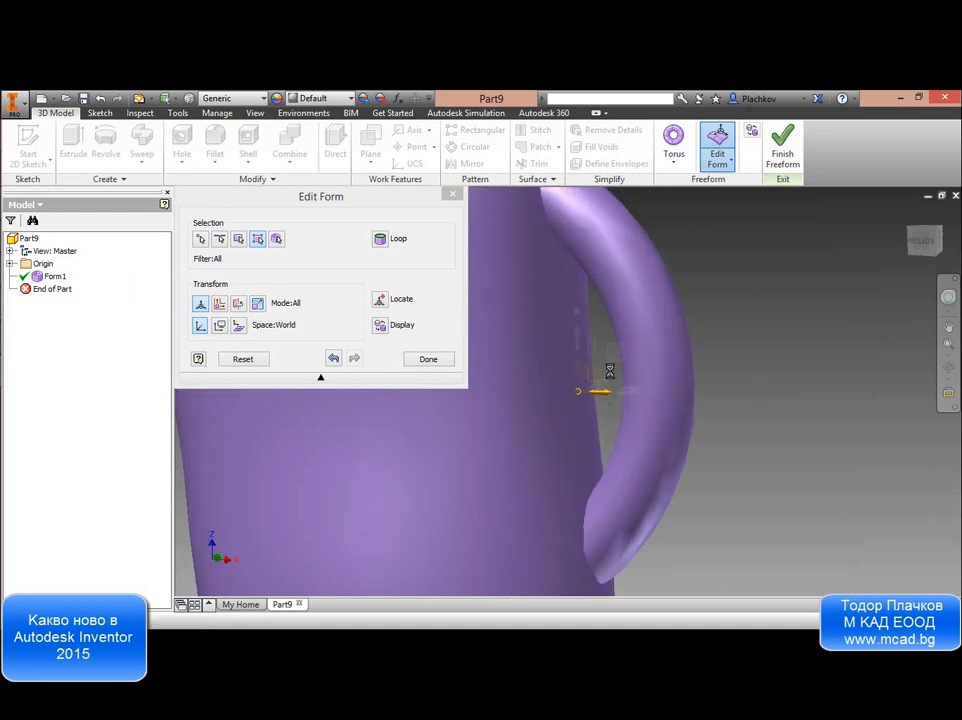
key(Escape)
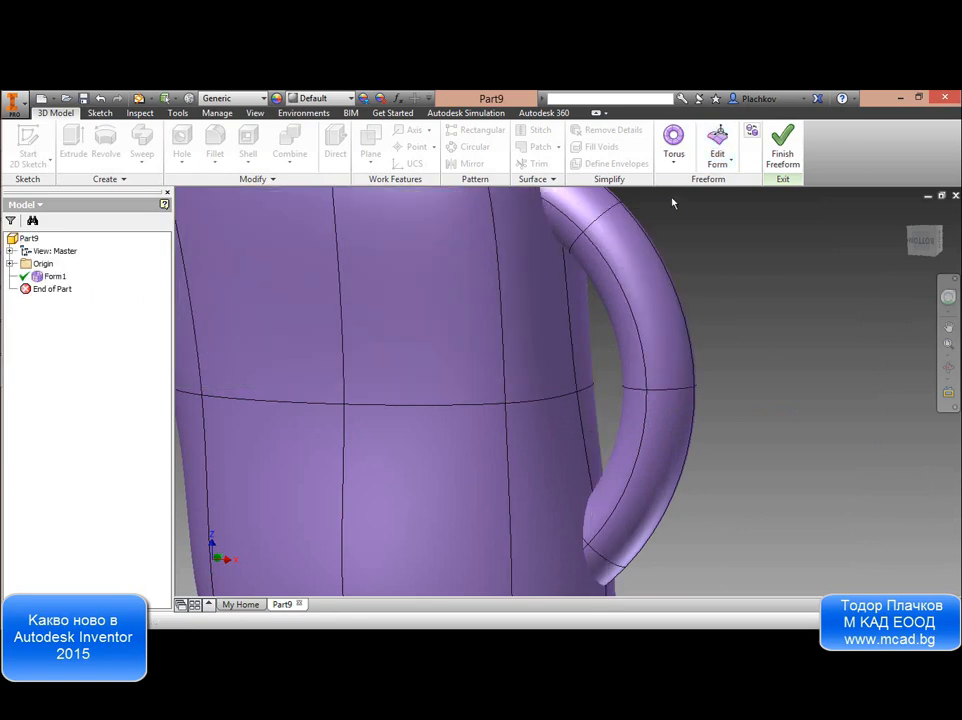
Push the mid-height body point beside the handle inward along the X axis, keeping the changes when finishing Edit Form.
click(577, 395)
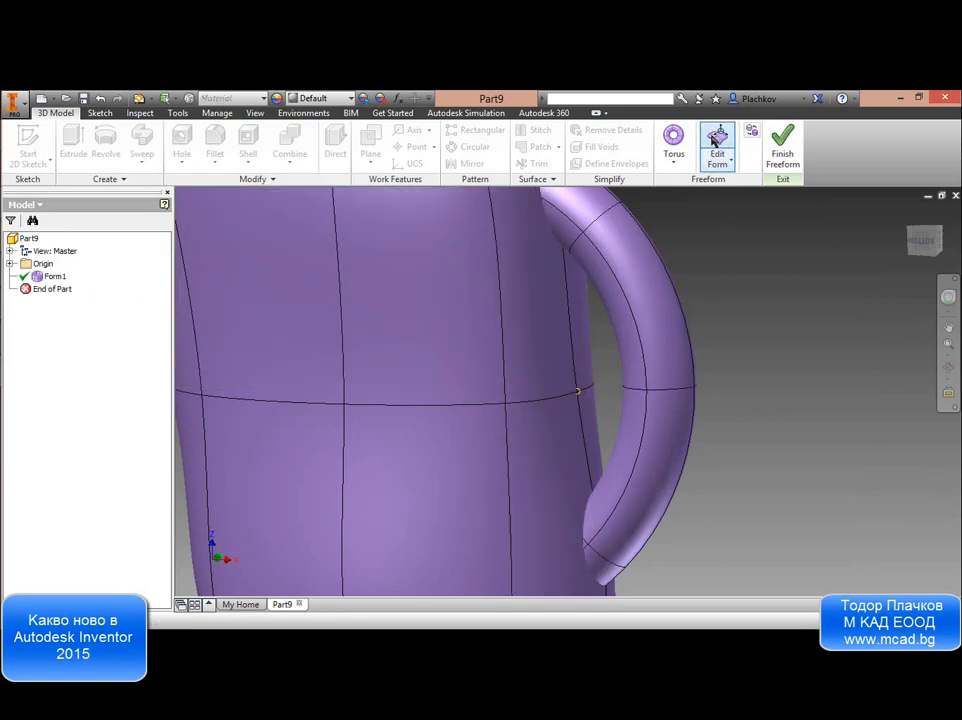
click(717, 143)
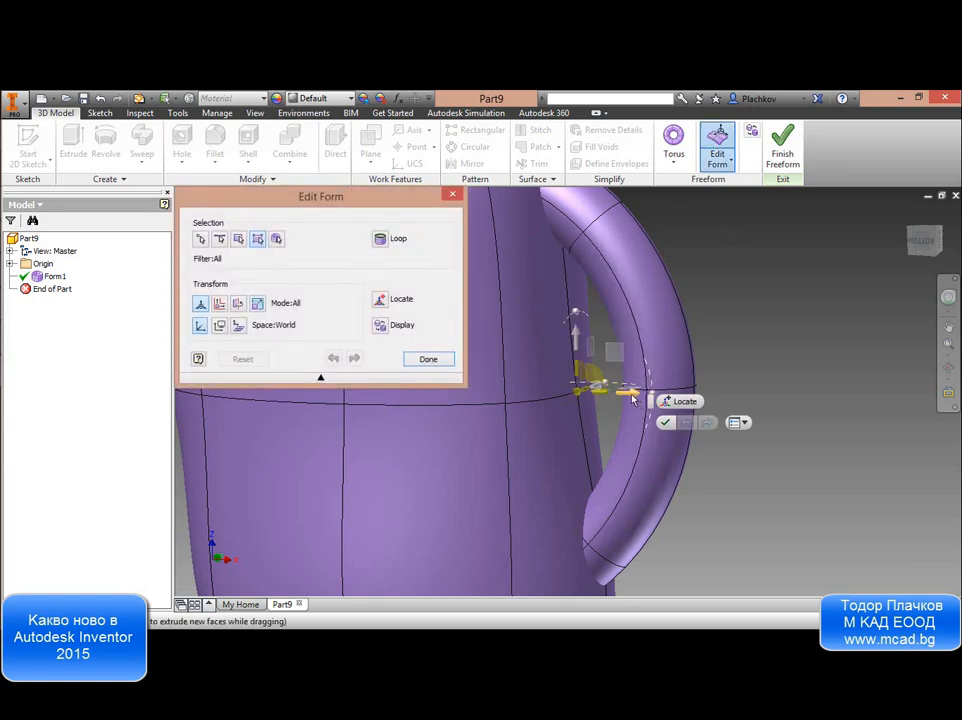
drag(636, 391, 550, 392)
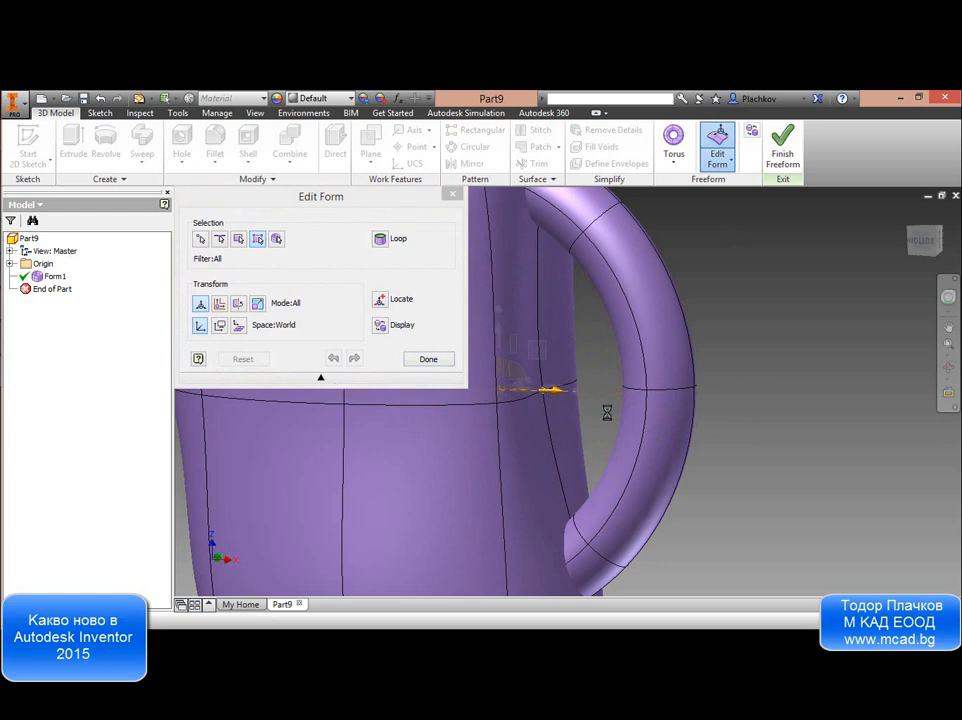
scroll(566, 384, up, 5)
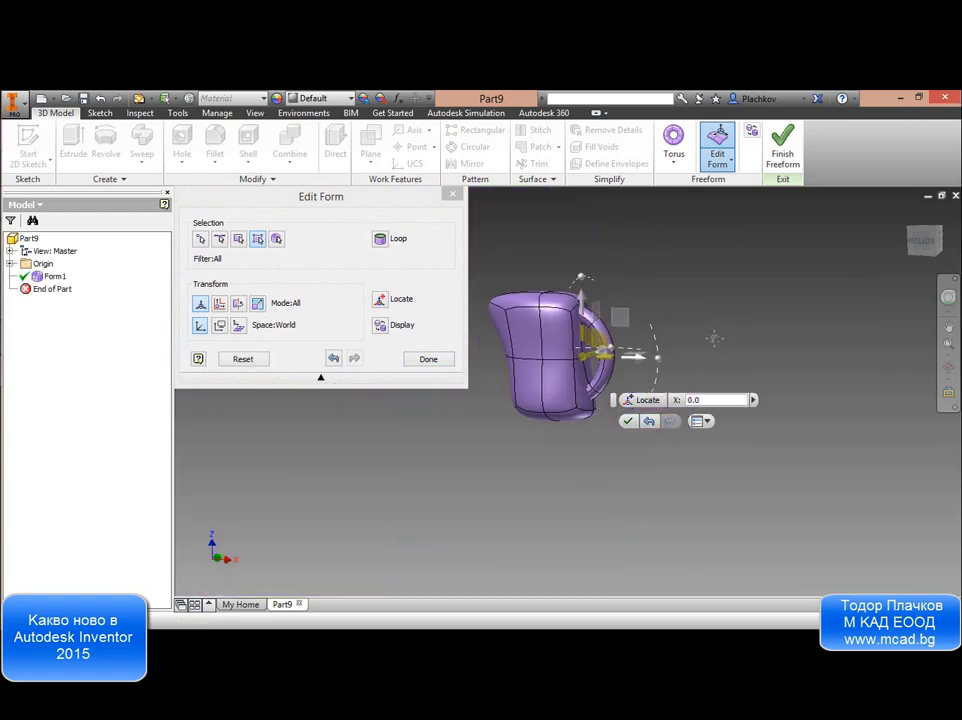
scroll(566, 384, down, 4)
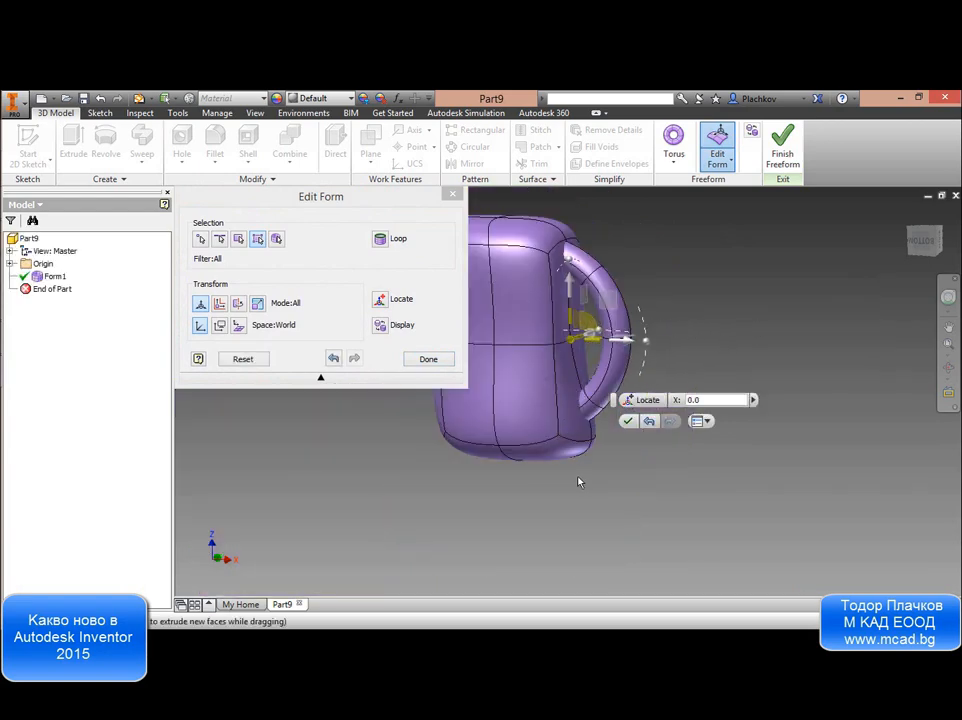
middle_drag(580, 481, 595, 515)
shift+middle_drag(567, 455, 468, 416)
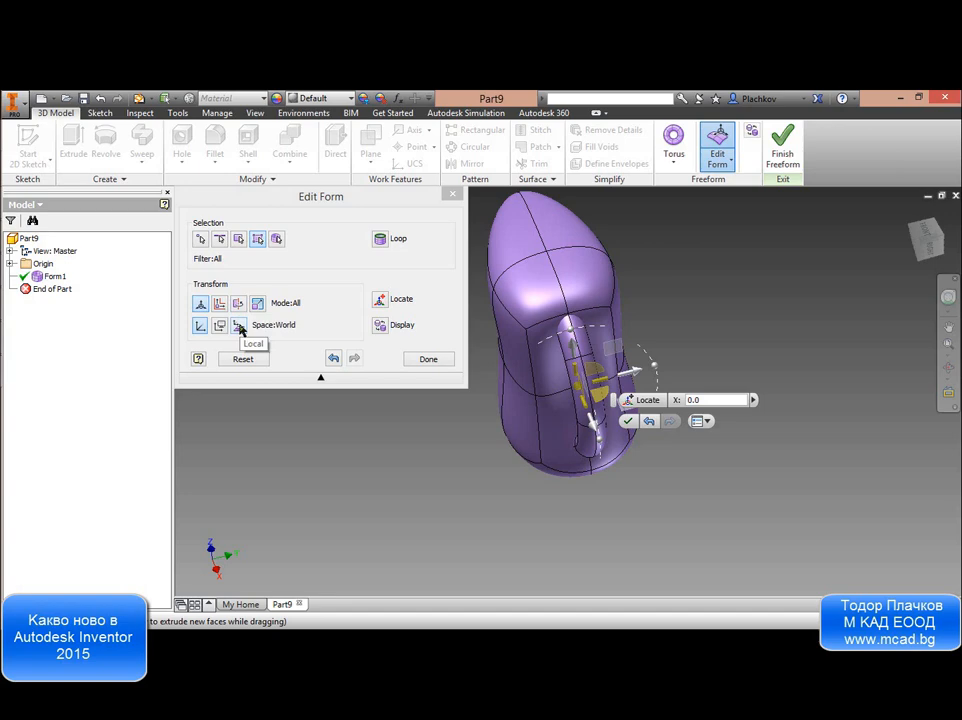
click(250, 361)
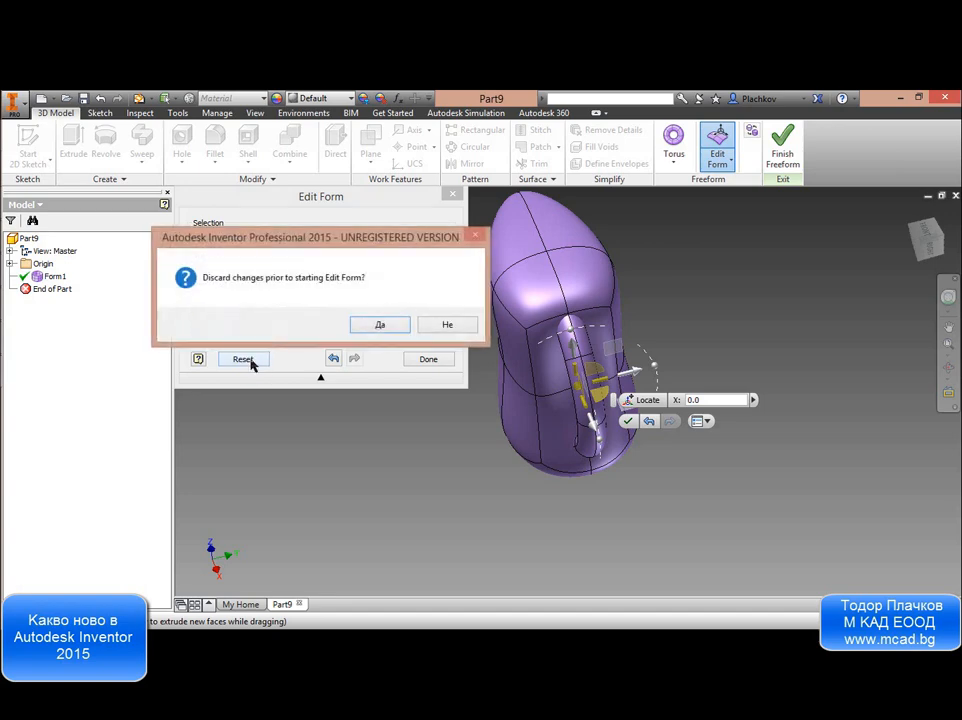
click(443, 325)
click(430, 360)
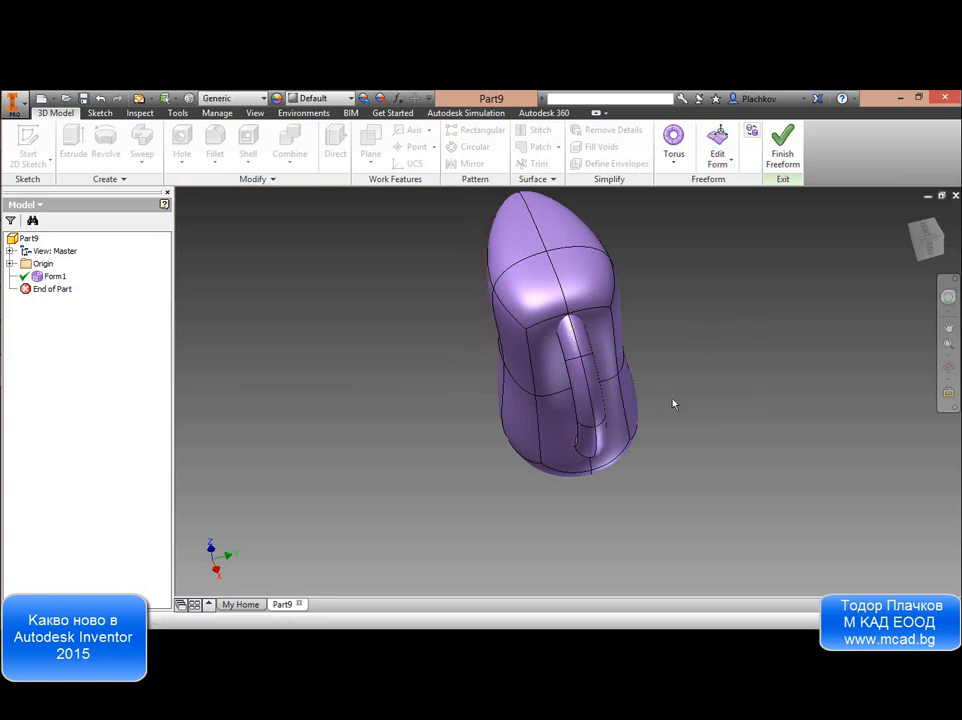
shift+middle_drag(673, 404, 630, 470)
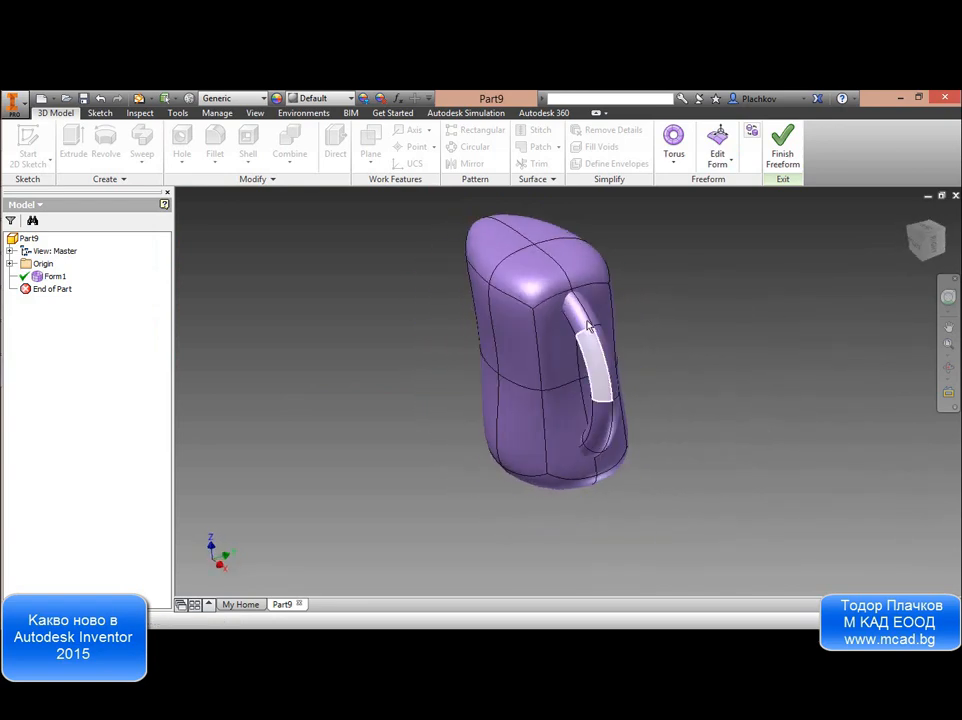
click(675, 160)
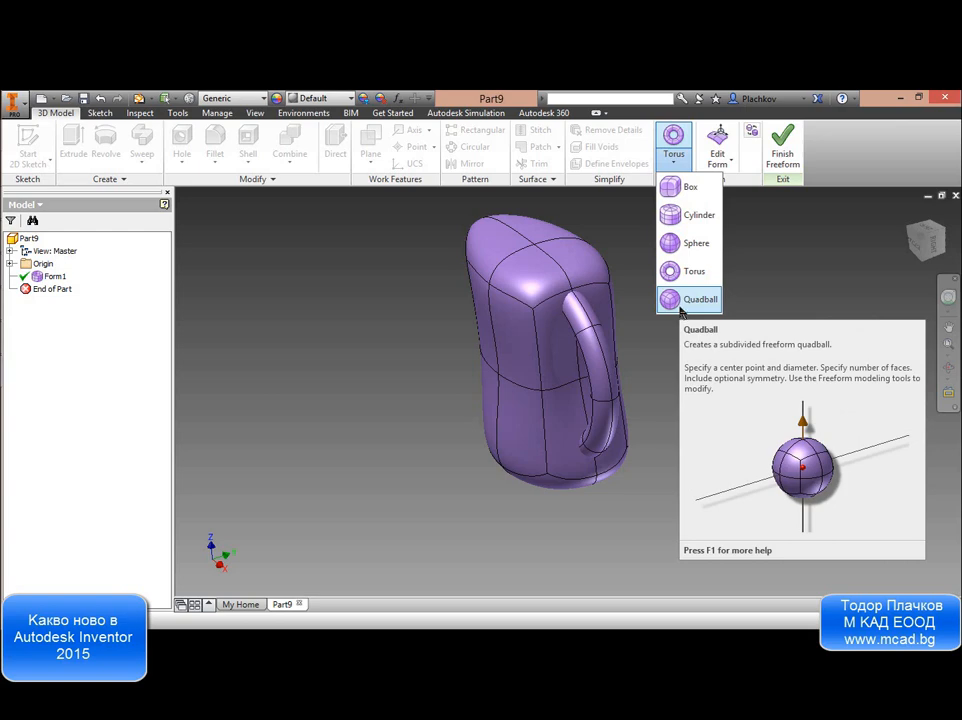
Preview subdividing the top face beside the handle into 2 by 2 faces in Simple mode, and cancel it.
click(729, 162)
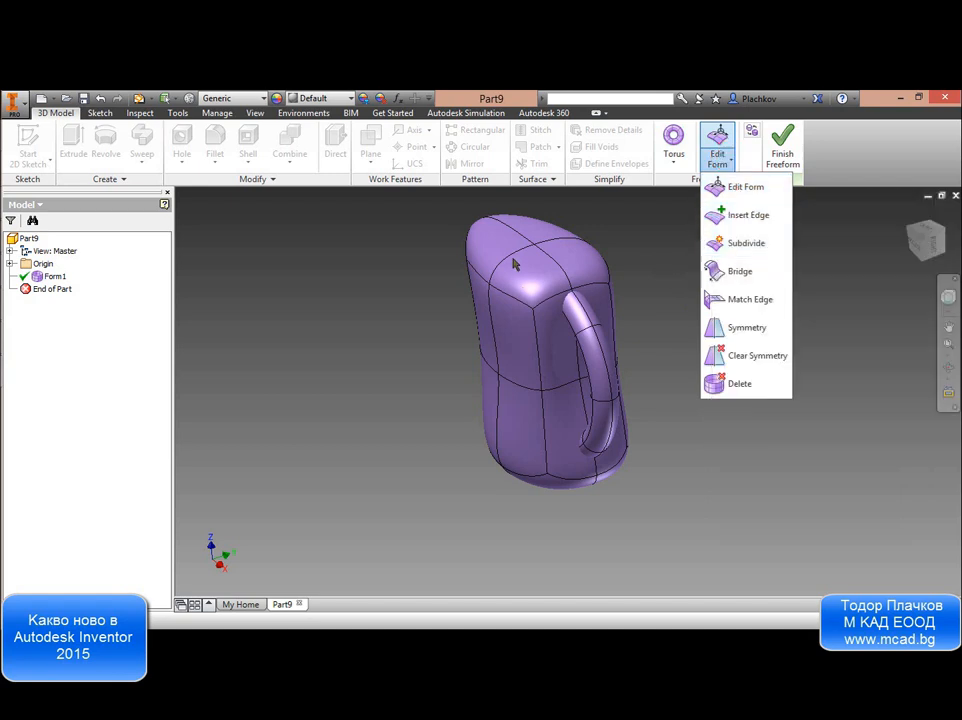
click(727, 250)
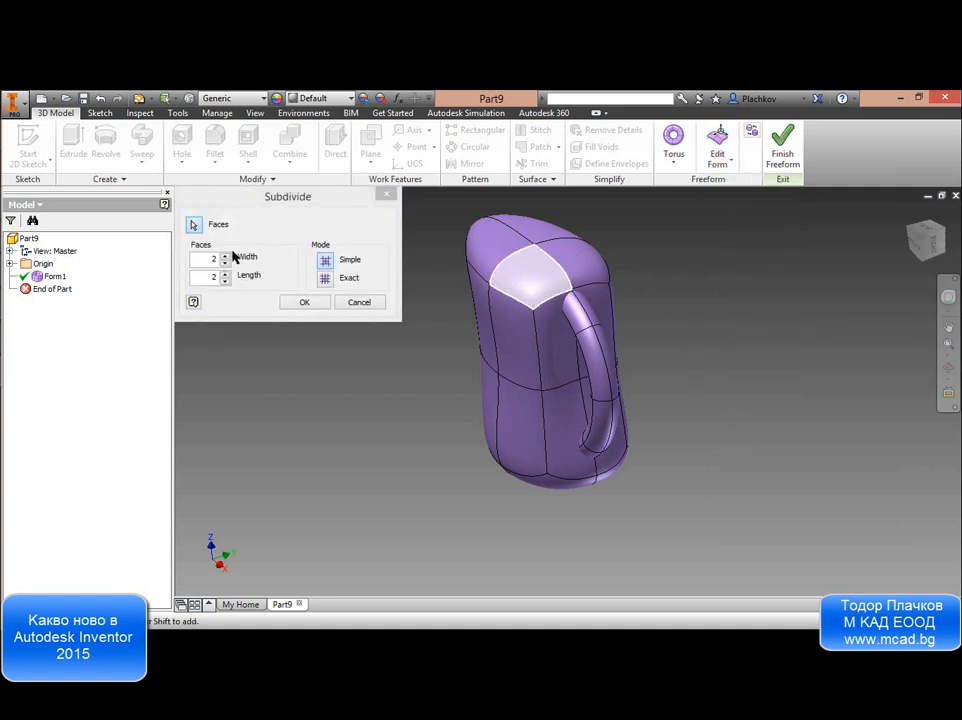
scroll(530, 272, up, 5)
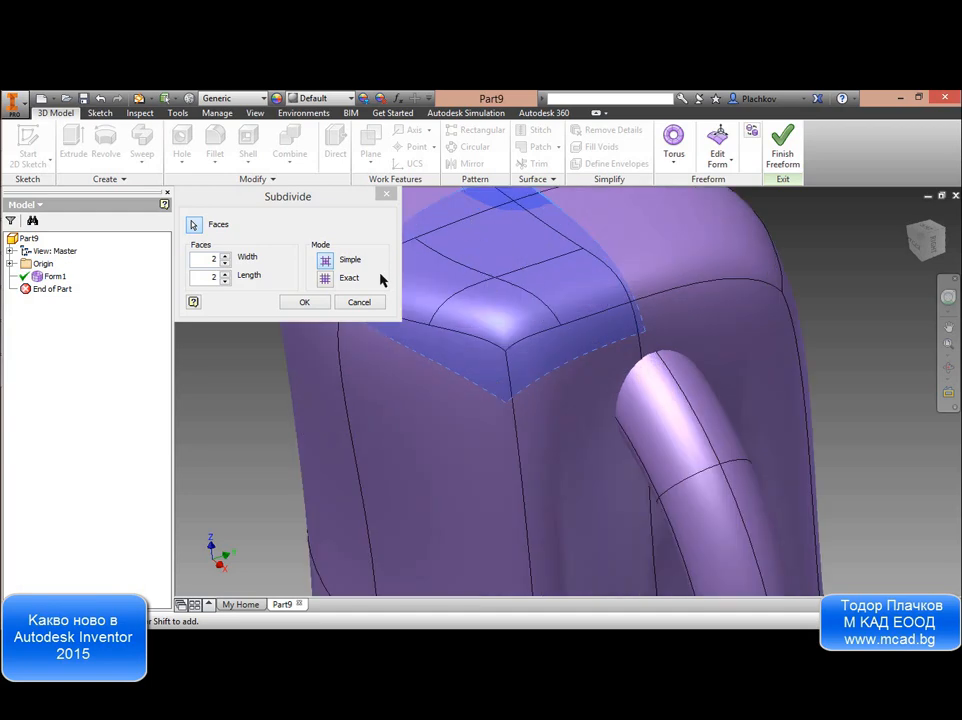
click(362, 303)
scroll(597, 305, down, 3)
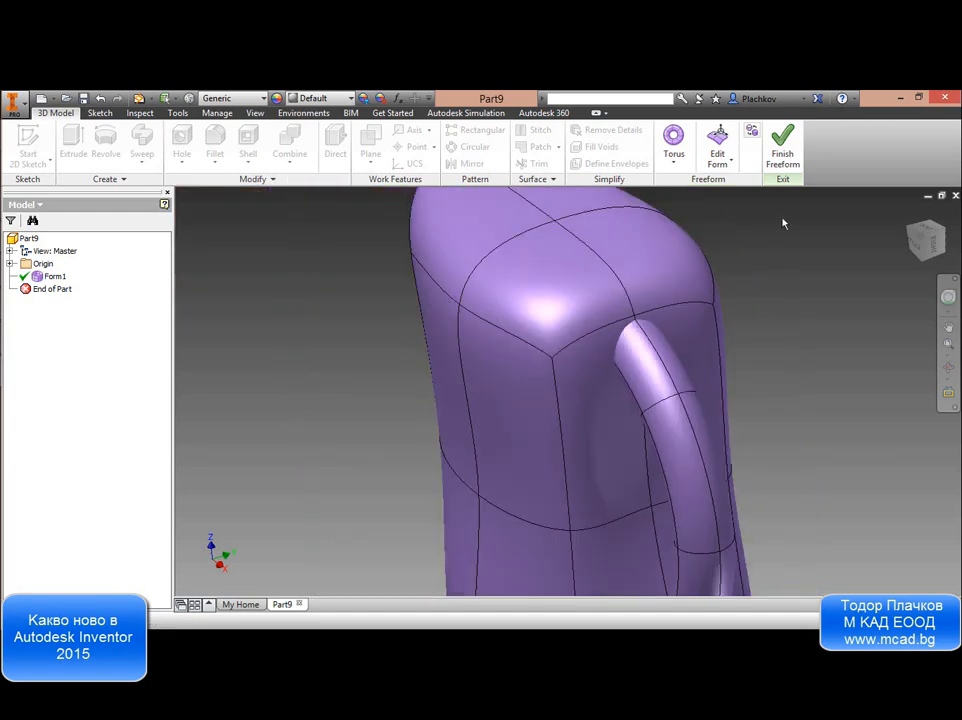
click(728, 158)
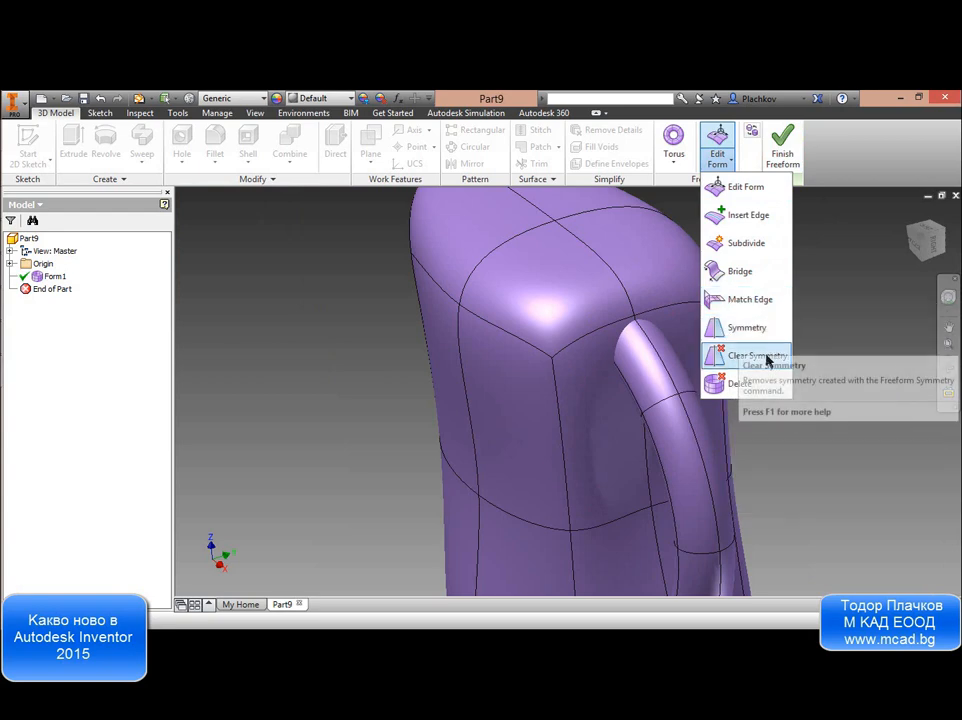
Toggle the freeform jug to its faceted box display, examine its shape, and restore the smooth display.
click(868, 275)
middle_drag(846, 291, 784, 289)
scroll(808, 257, up, 3)
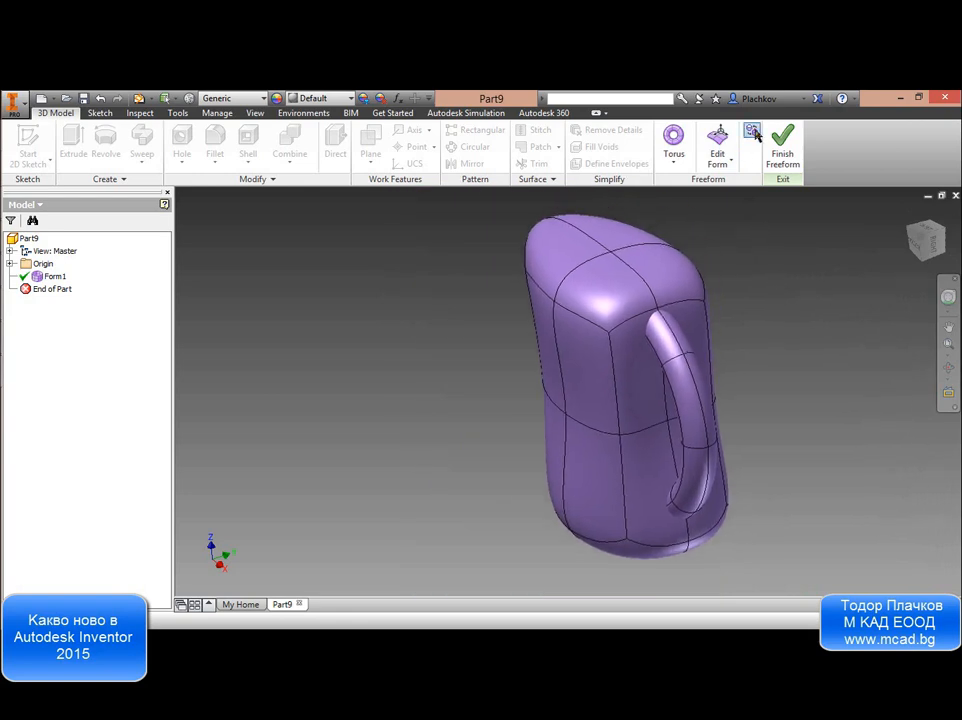
click(754, 133)
key(F4)
drag(599, 322, 745, 207)
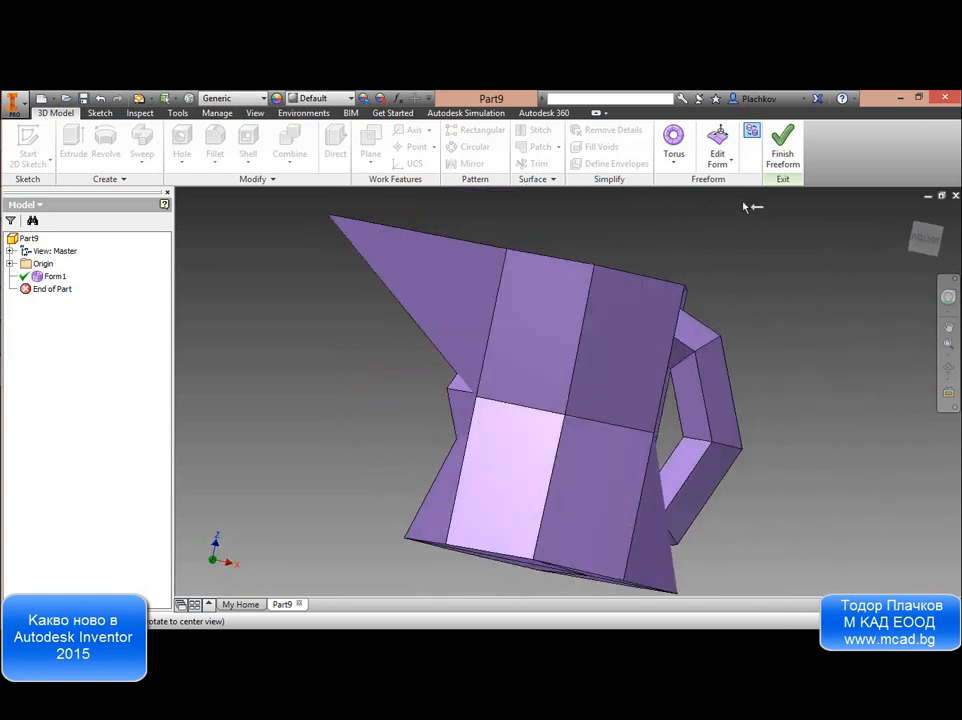
click(751, 133)
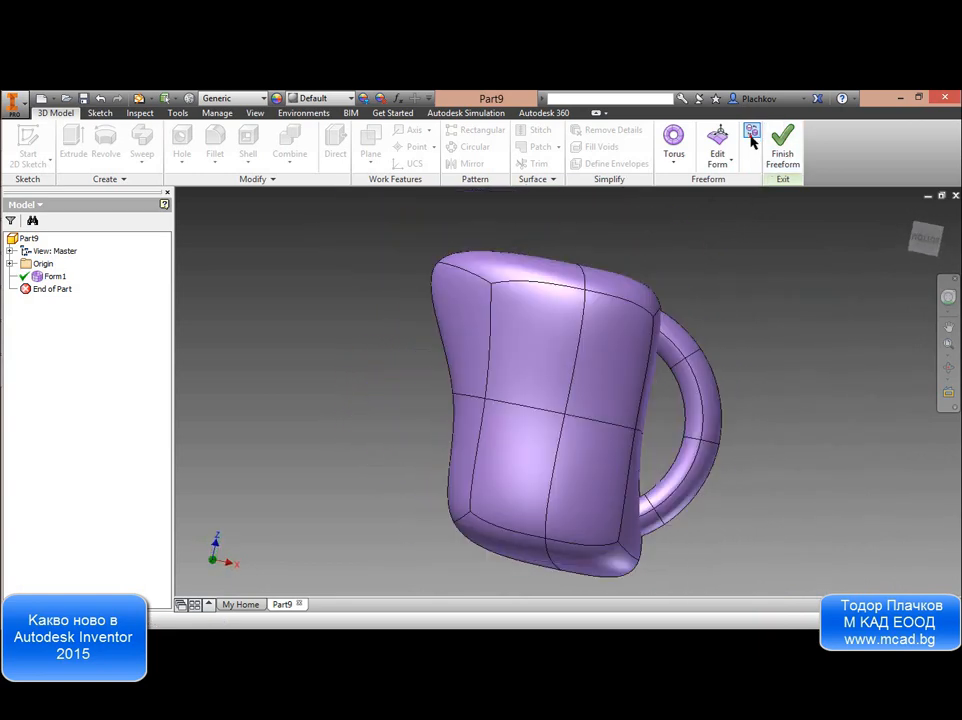
Finish the freeform editing of the jug body and torus handle to return to the part model.
drag(640, 322, 688, 287)
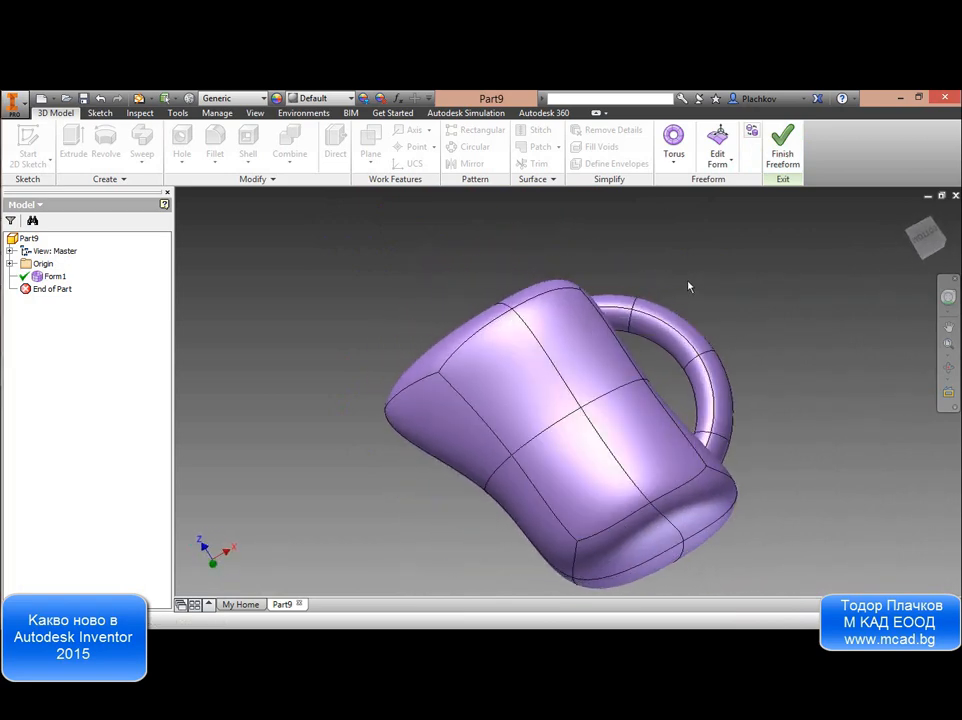
click(783, 140)
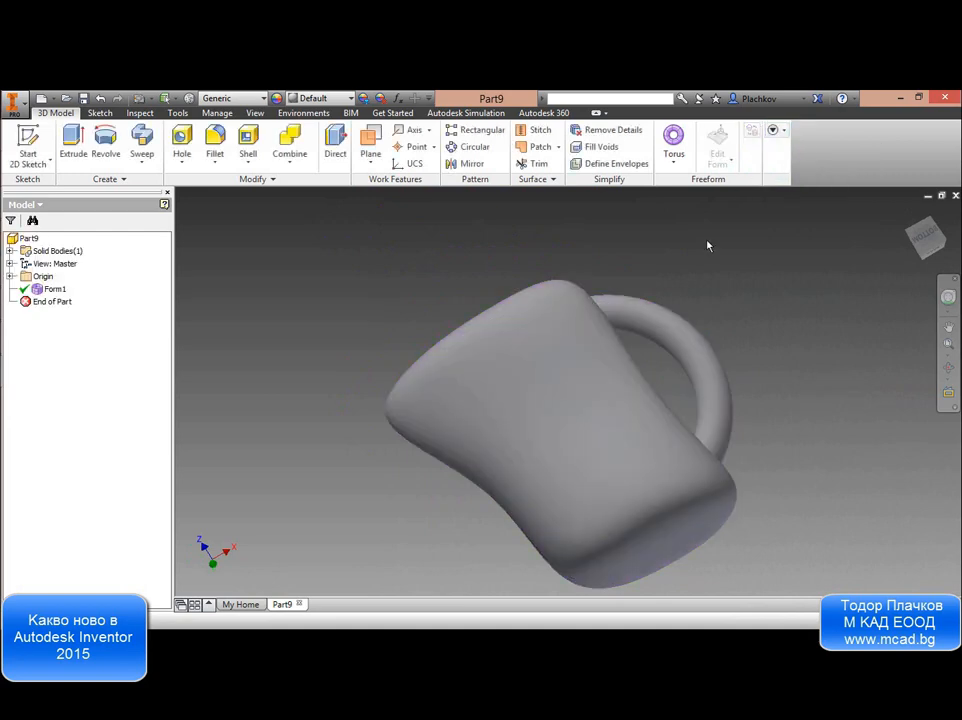
shift+middle_drag(611, 338, 614, 466)
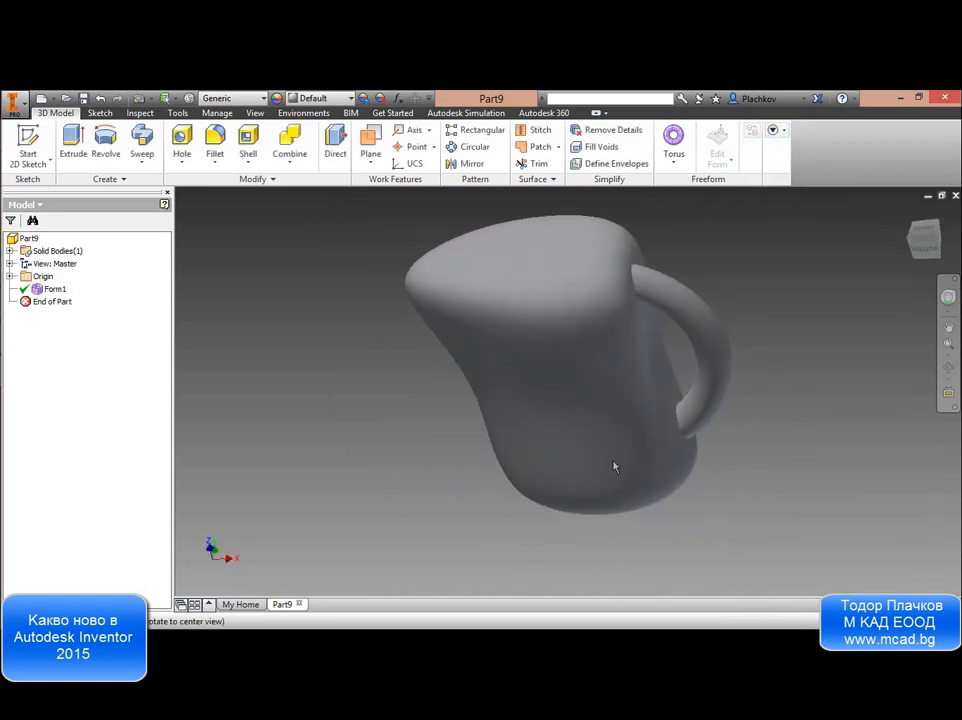
Fillet the upper and lower edge loops where the handle joins the jug body.
click(215, 150)
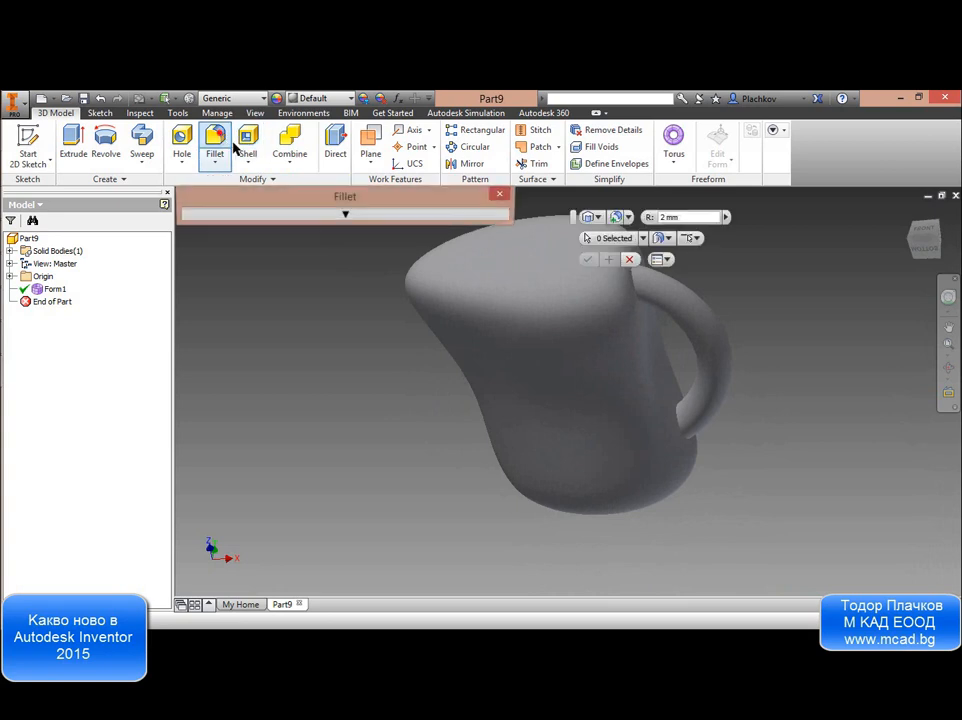
click(637, 282)
click(681, 416)
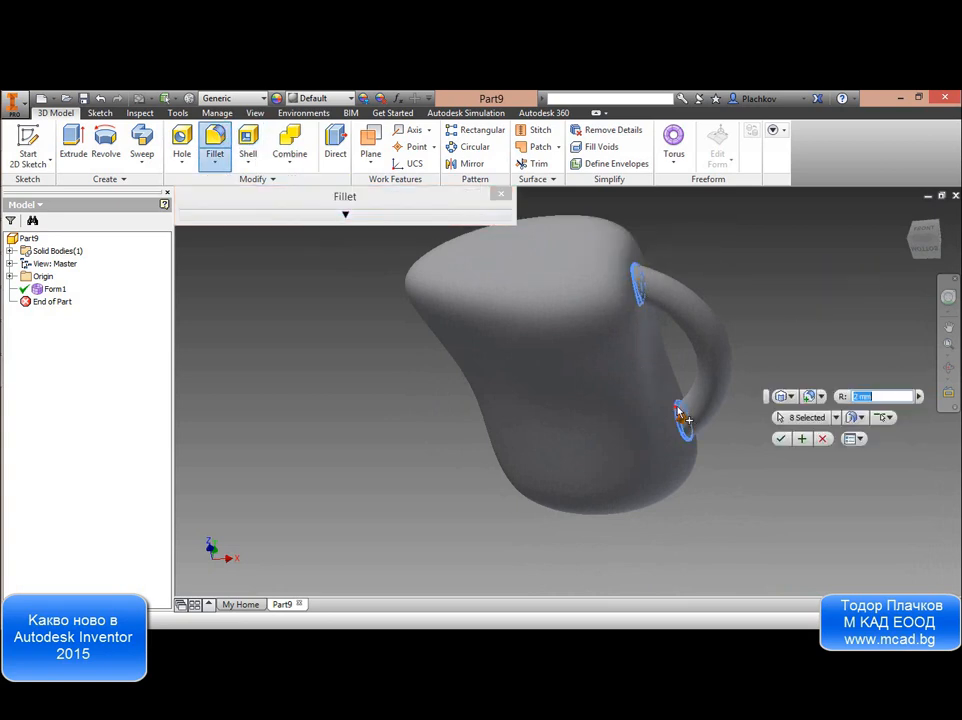
mouse_move(686, 422)
mouse_down()
mouse_move(695, 423)
mouse_move(686, 424)
mouse_up()
click(783, 439)
Examine the filleted handle joints and the overall jug shape from several directions.
scroll(621, 258, down, 4)
scroll(619, 255, up, 3)
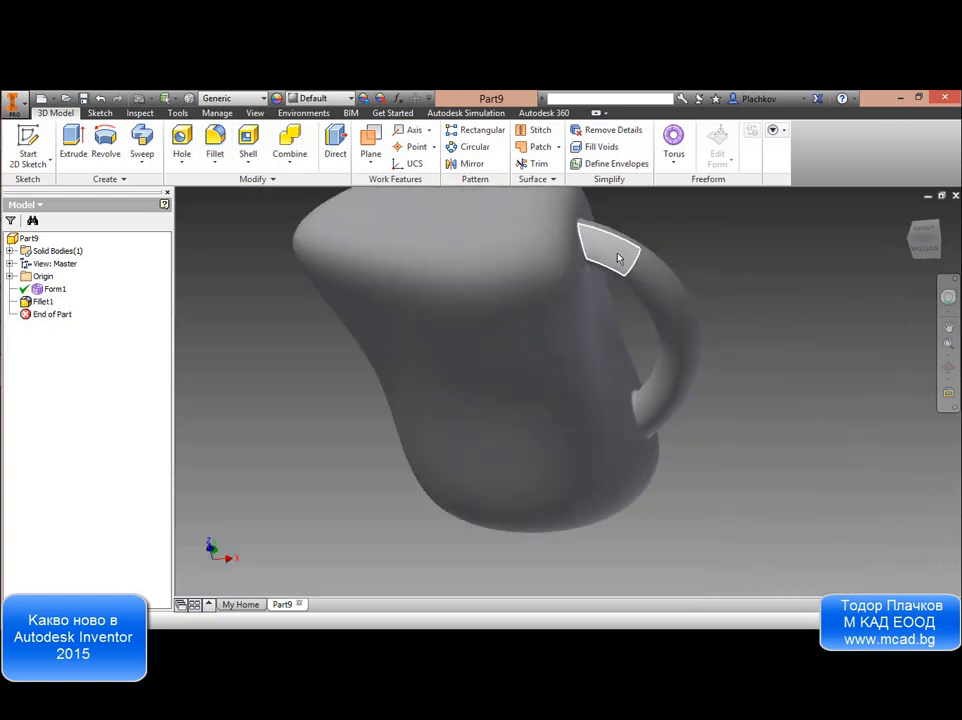
middle_drag(641, 294, 630, 314)
key(F4)
drag(616, 391, 601, 307)
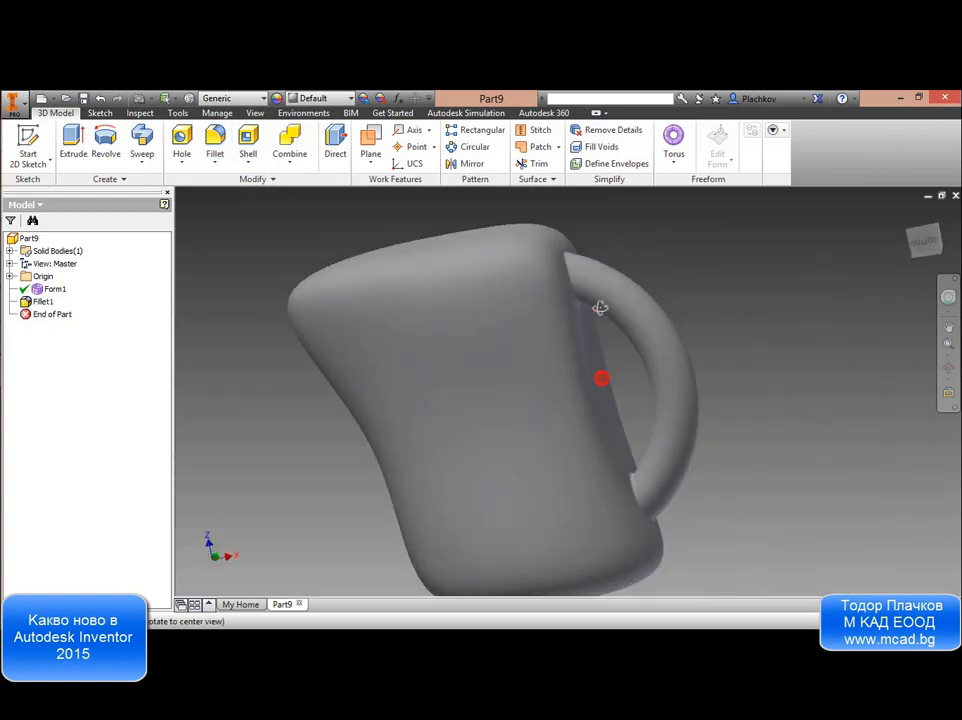
scroll(590, 306, up, 3)
key(F4)
drag(586, 372, 530, 490)
key(F4)
drag(590, 365, 563, 363)
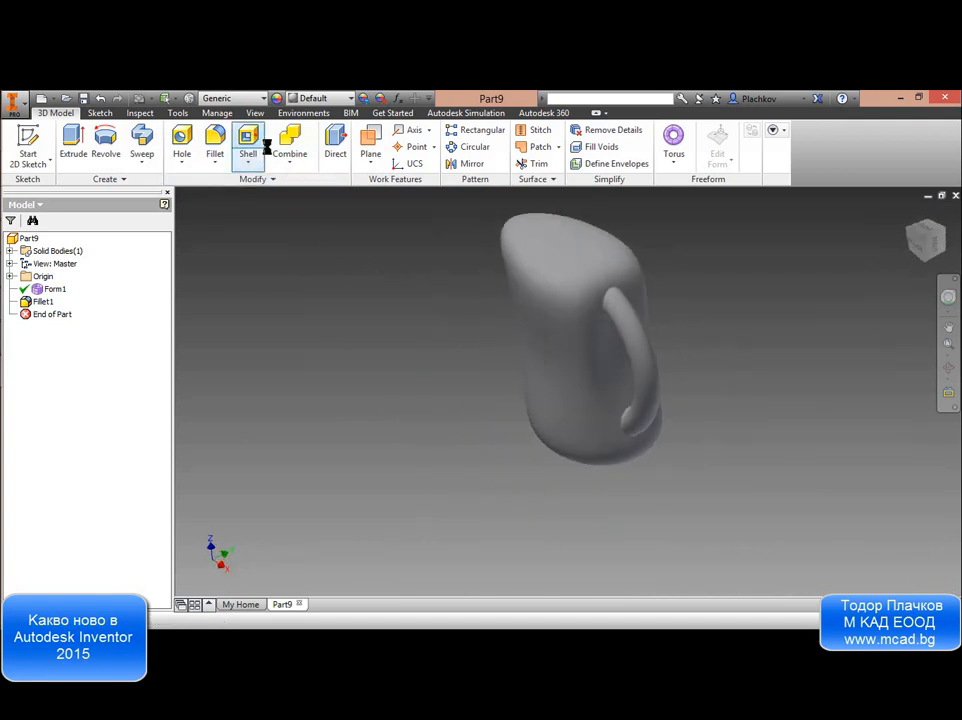
click(573, 243)
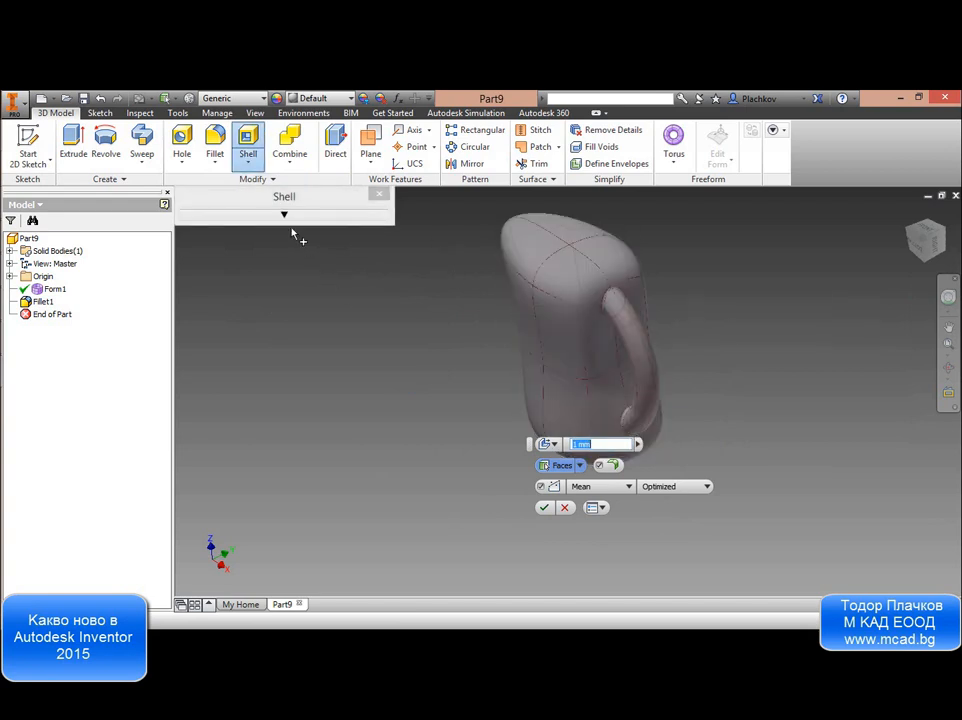
key(Escape)
middle_drag(423, 274, 363, 306)
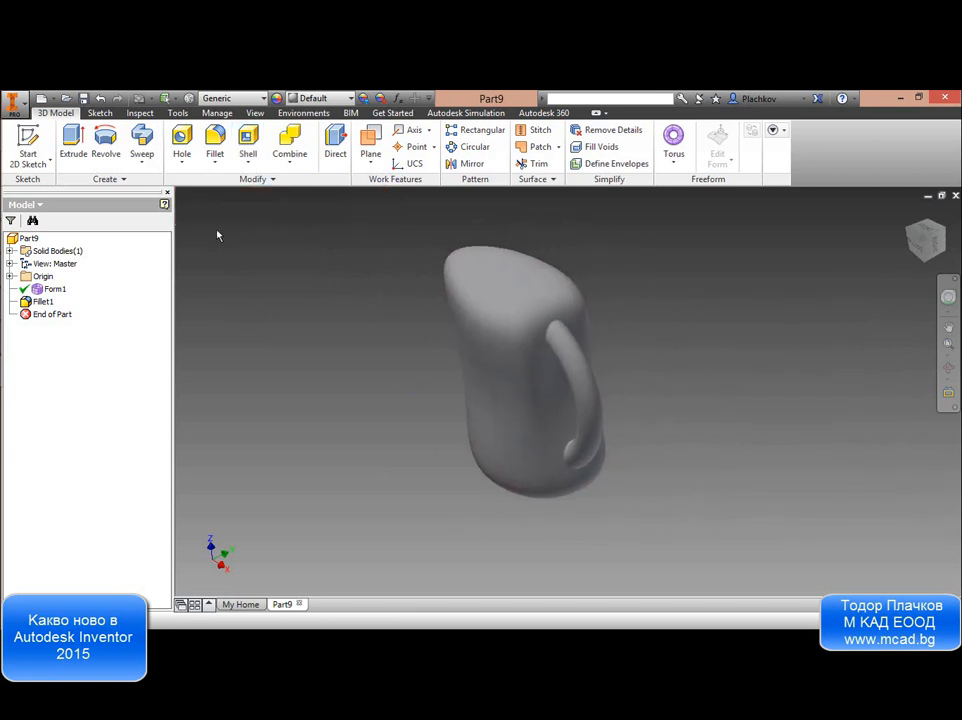
Make the origin XY plane visible beneath the jug.
click(11, 276)
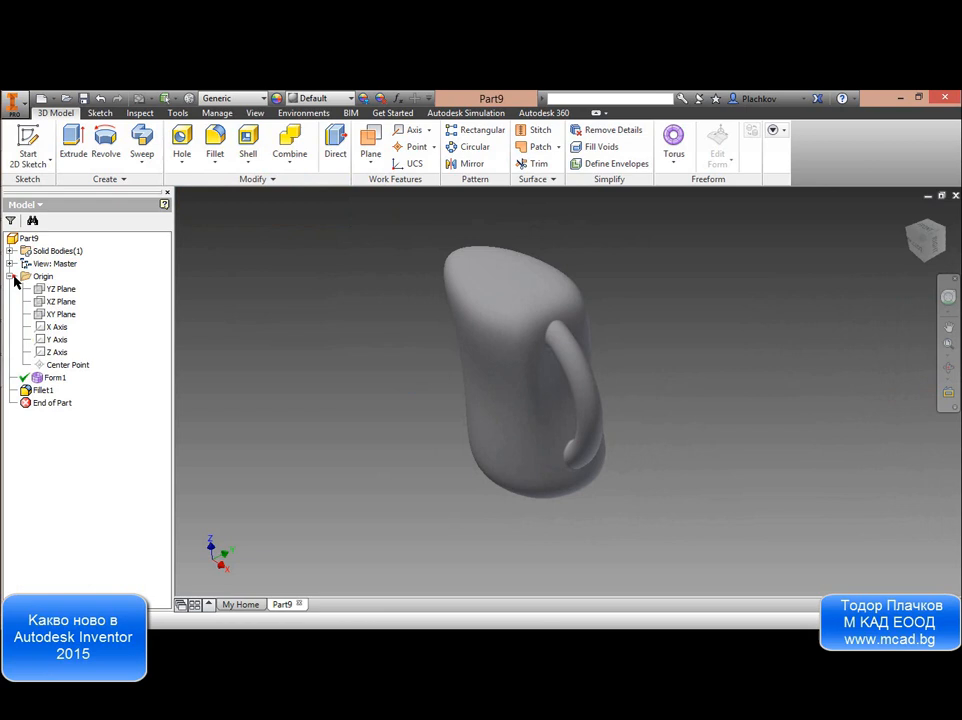
click(60, 316)
right_click(60, 317)
click(127, 385)
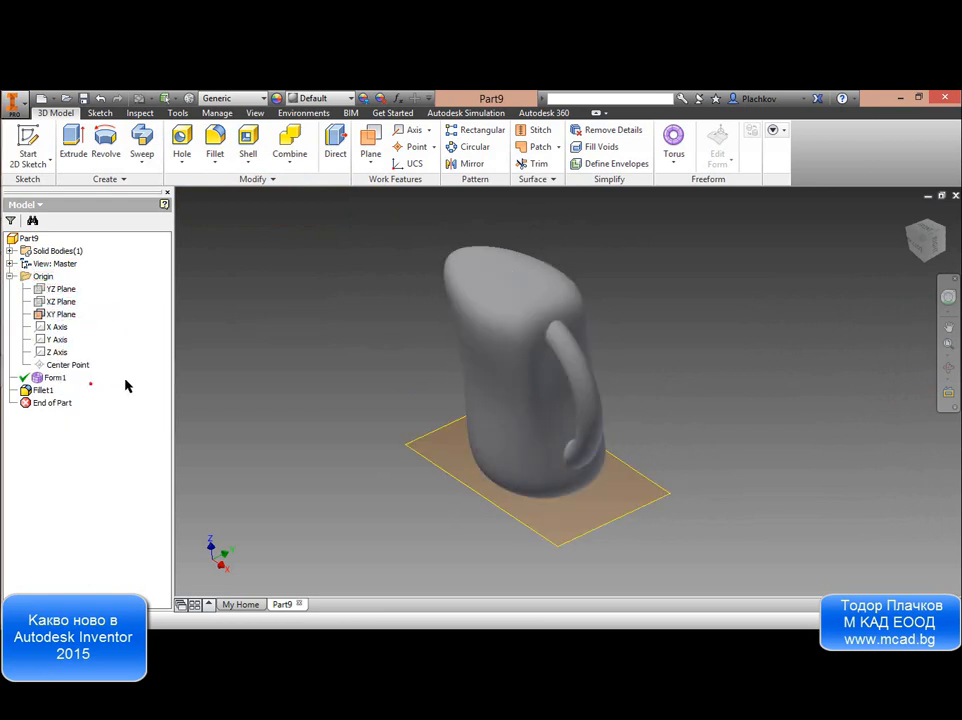
Create a work plane offset 230 mm upward from the XY plane, near the jug's top.
click(370, 145)
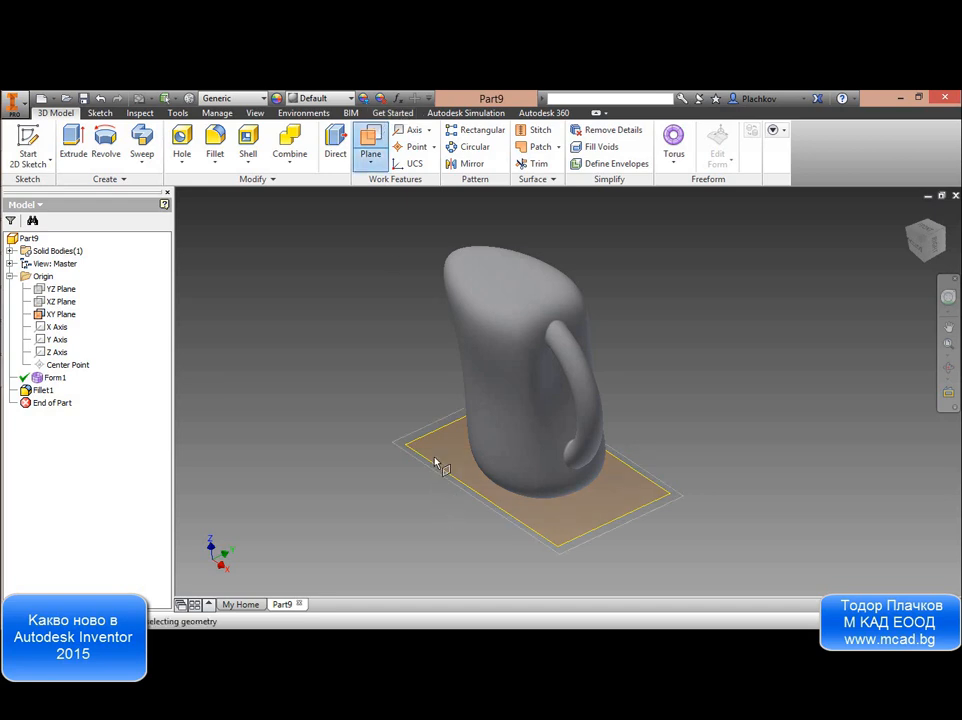
drag(436, 463, 434, 293)
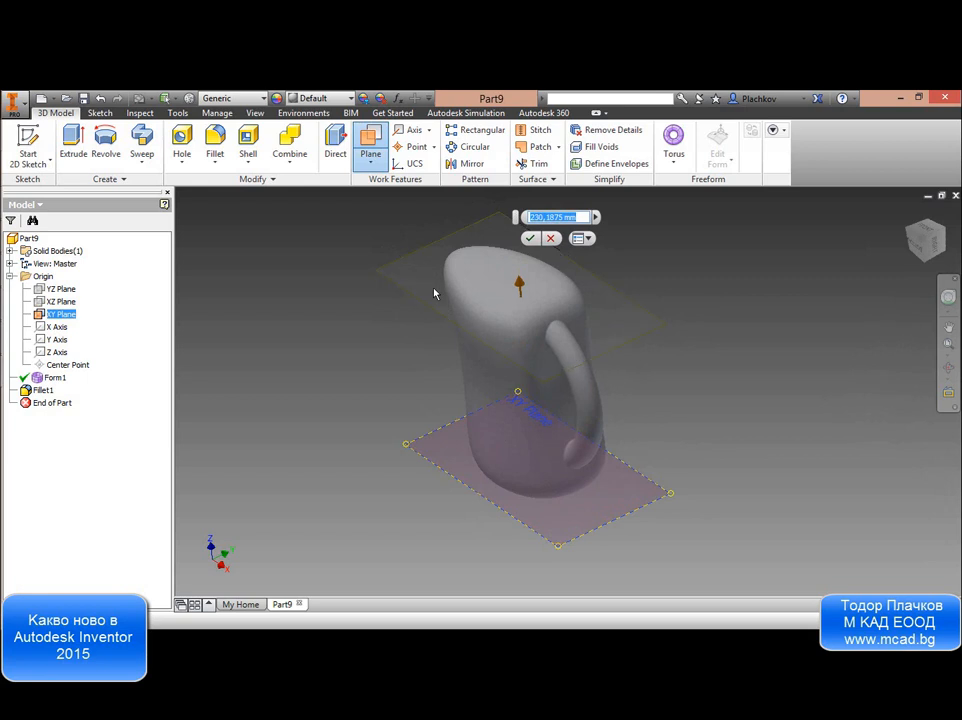
text(230)
click(529, 238)
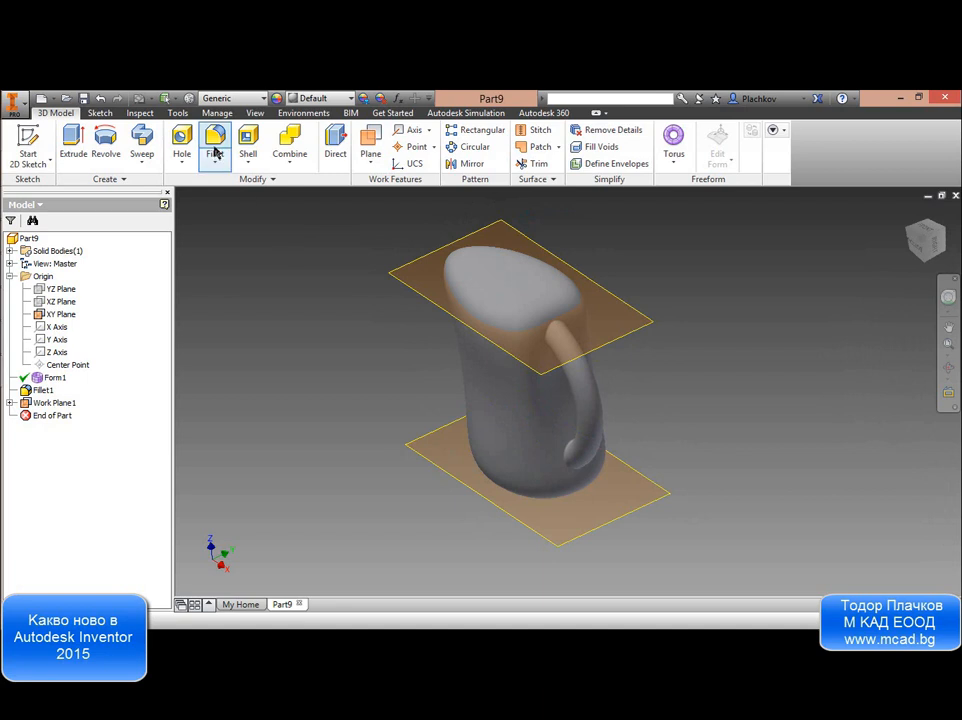
Split the solid with the offset work plane using Trim Solid, removing the rounded portion above the plane.
click(240, 166)
click(217, 165)
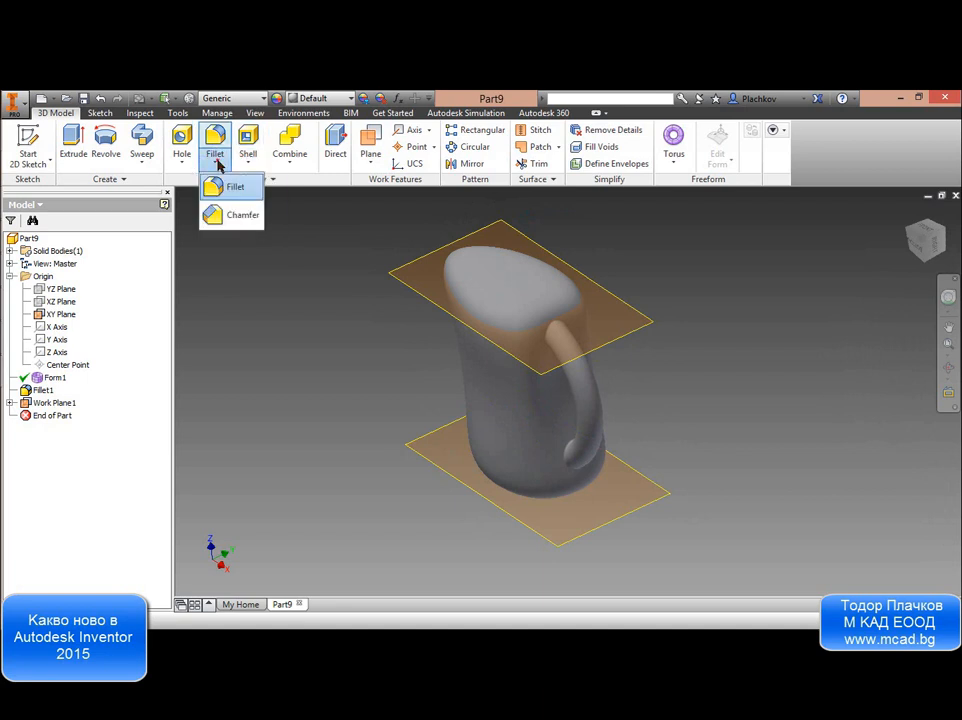
click(288, 164)
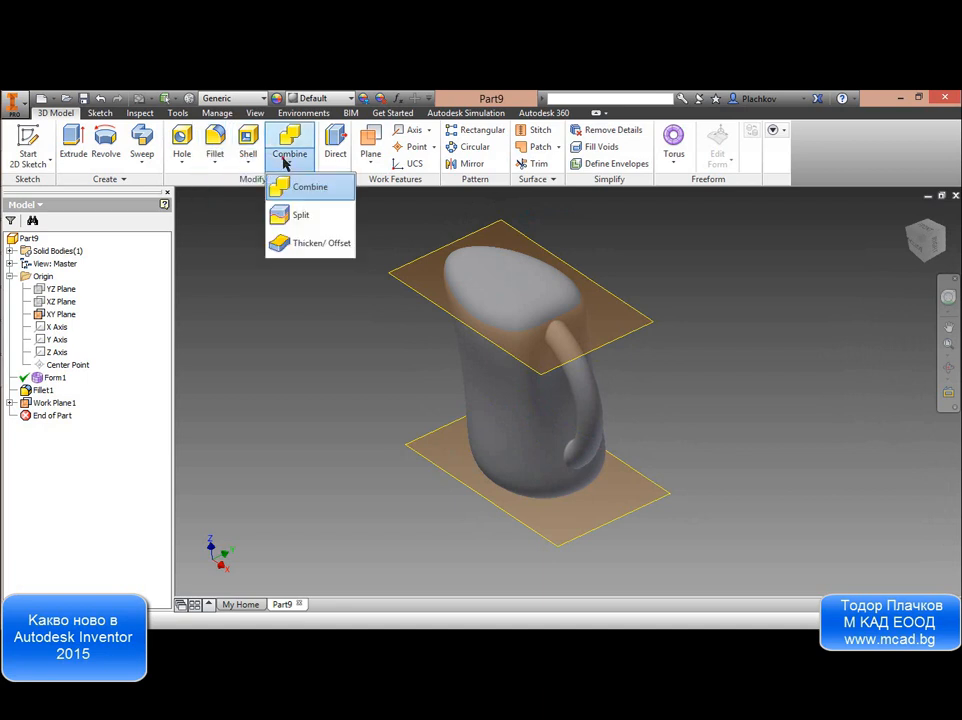
click(282, 213)
click(419, 294)
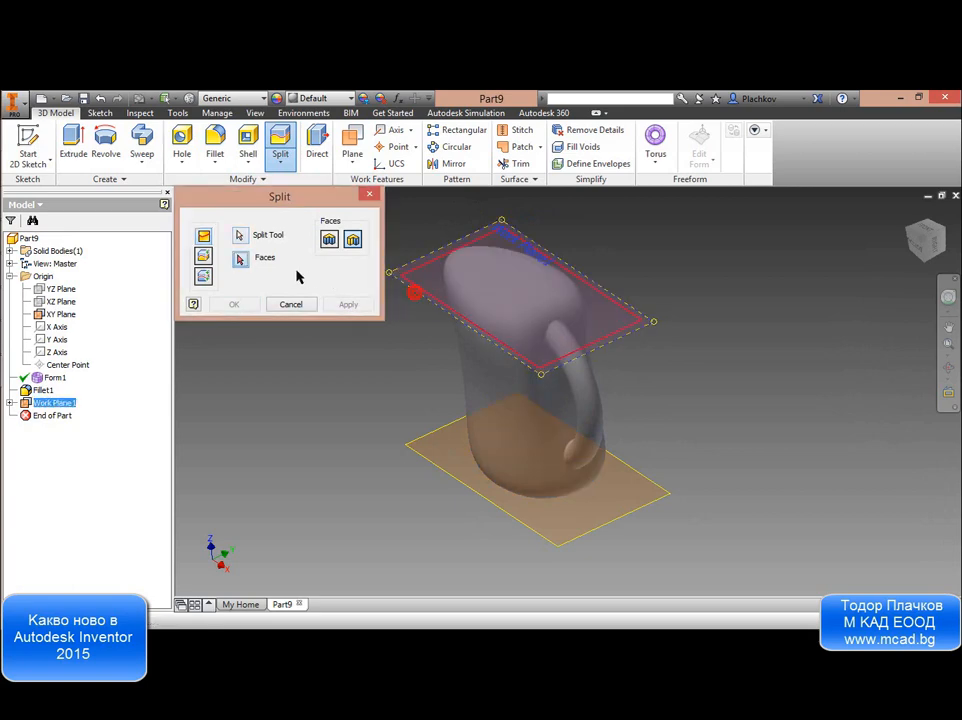
click(204, 255)
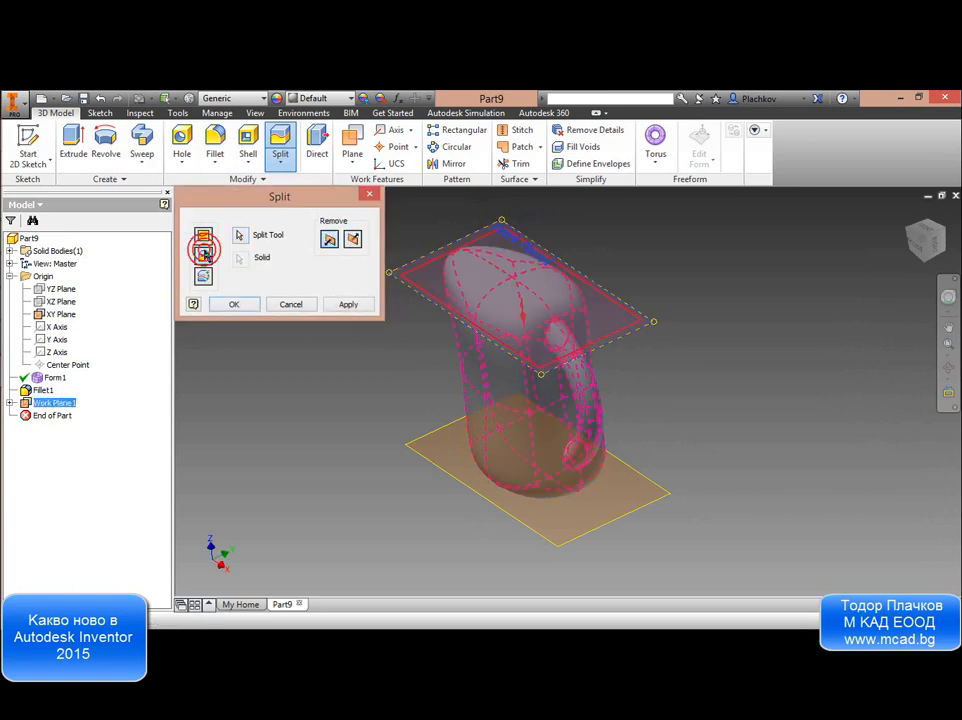
click(349, 241)
click(250, 305)
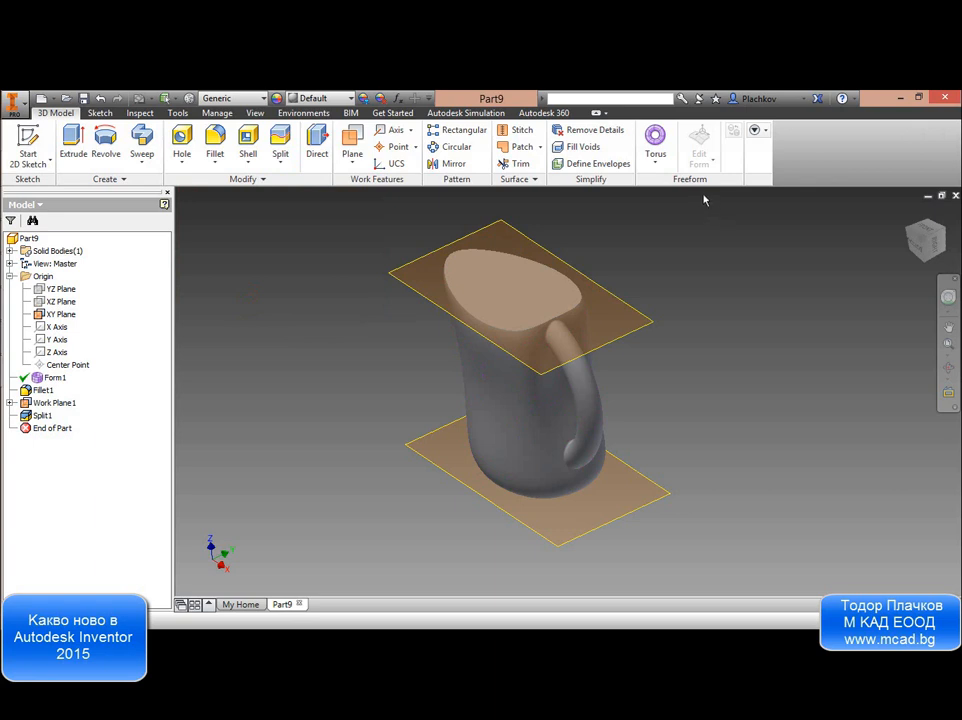
Shell the jug with a 3 mm wall thickness, removing its flat top face.
click(249, 142)
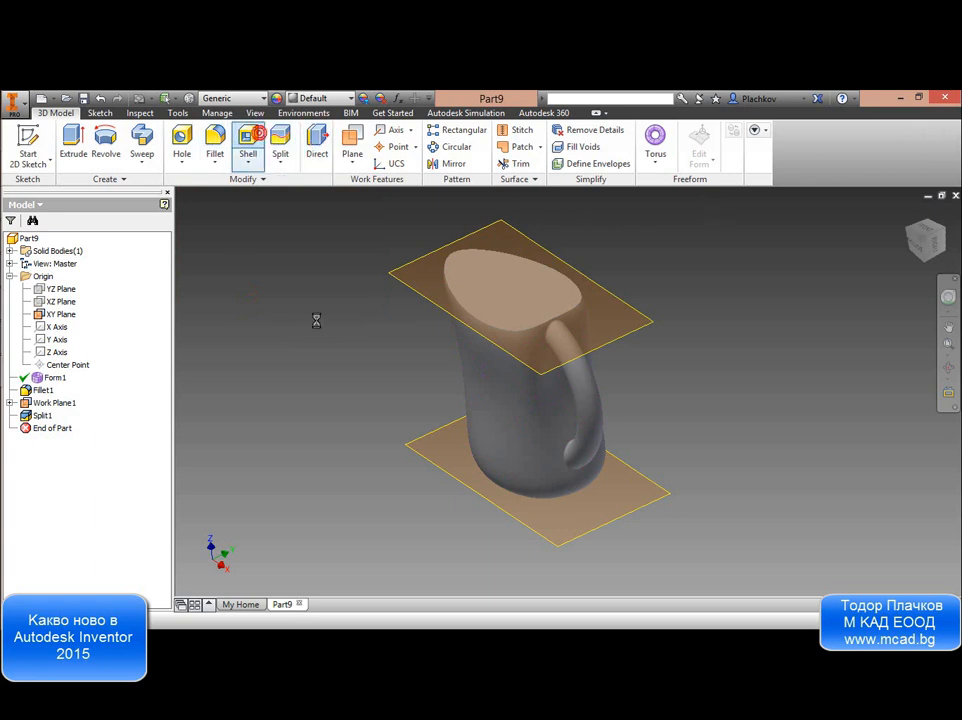
click(498, 290)
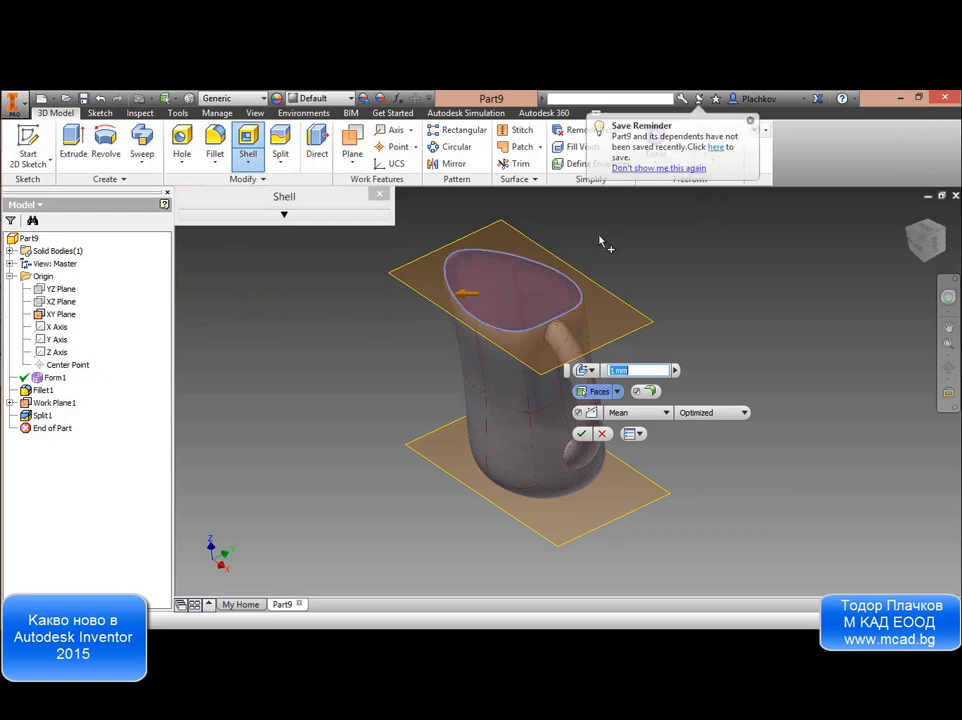
shift+middle_drag(573, 288, 640, 260)
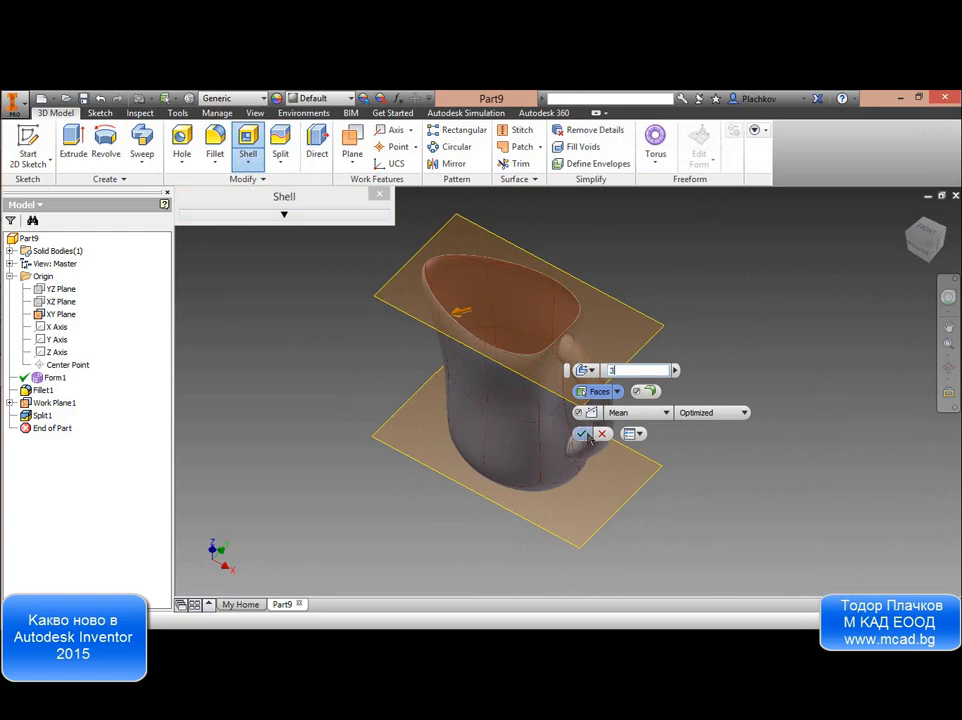
scroll(447, 265, down, 5)
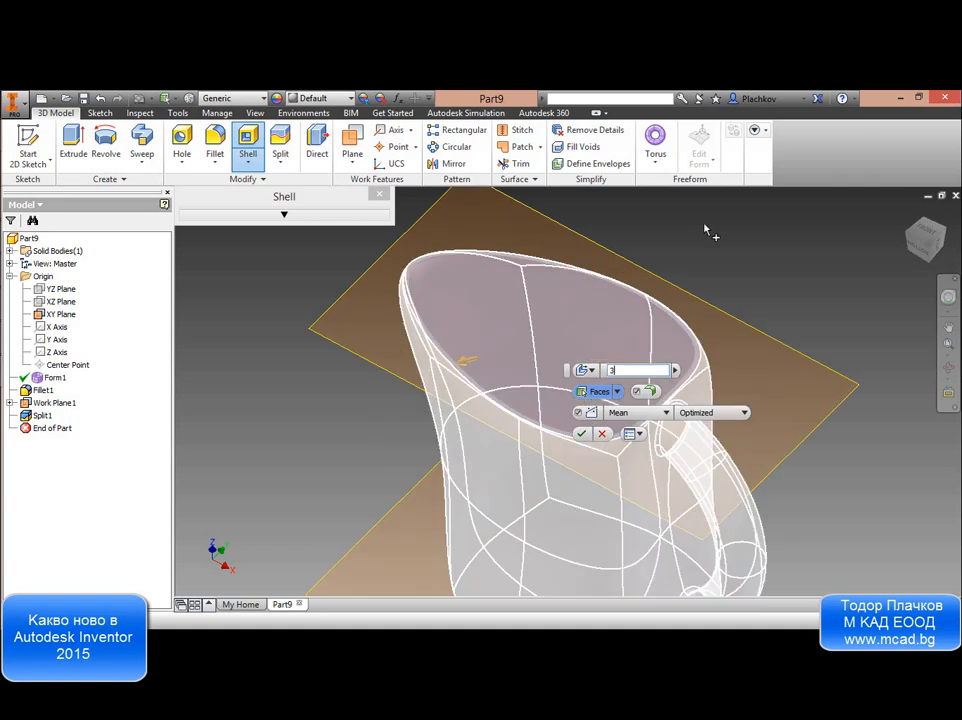
click(581, 434)
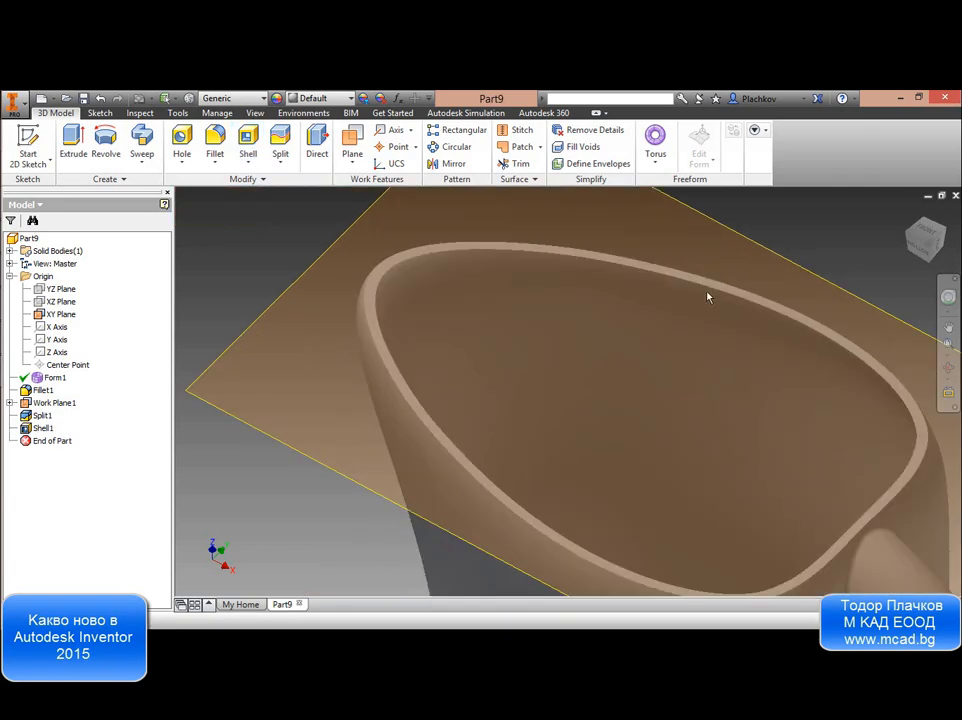
Roll the part history back to just before the shell feature by moving the End of Part marker.
scroll(710, 296, up, 4)
middle_drag(755, 323, 597, 256)
scroll(597, 256, up, 4)
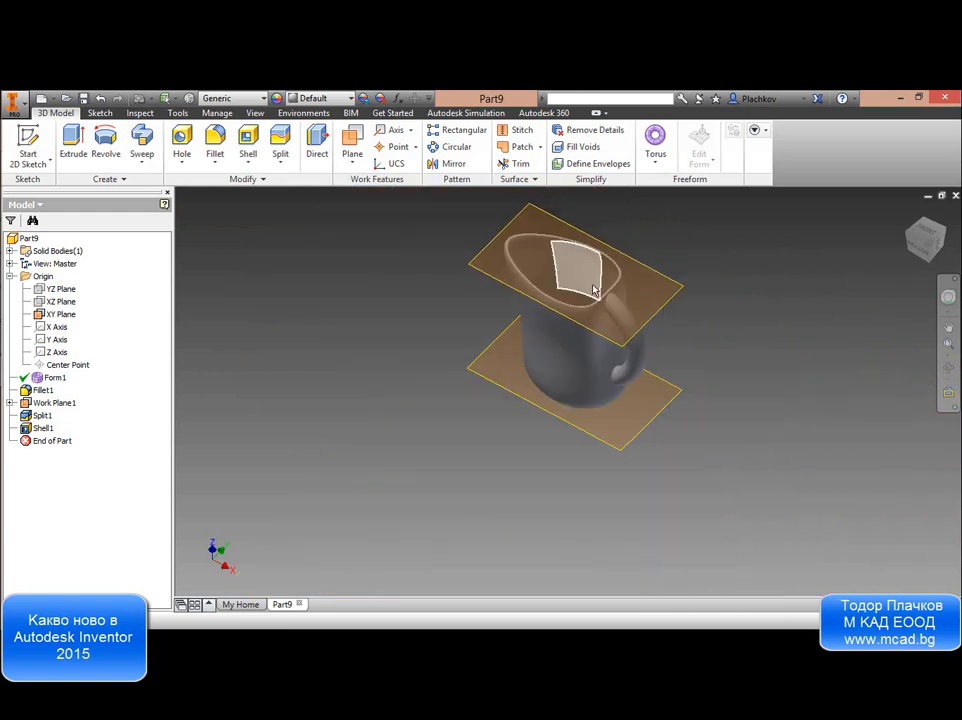
key(F4)
mouse_move(582, 368)
mouse_down()
mouse_move(605, 262)
mouse_move(726, 313)
mouse_move(706, 240)
mouse_move(718, 298)
mouse_move(644, 365)
mouse_move(618, 311)
mouse_up()
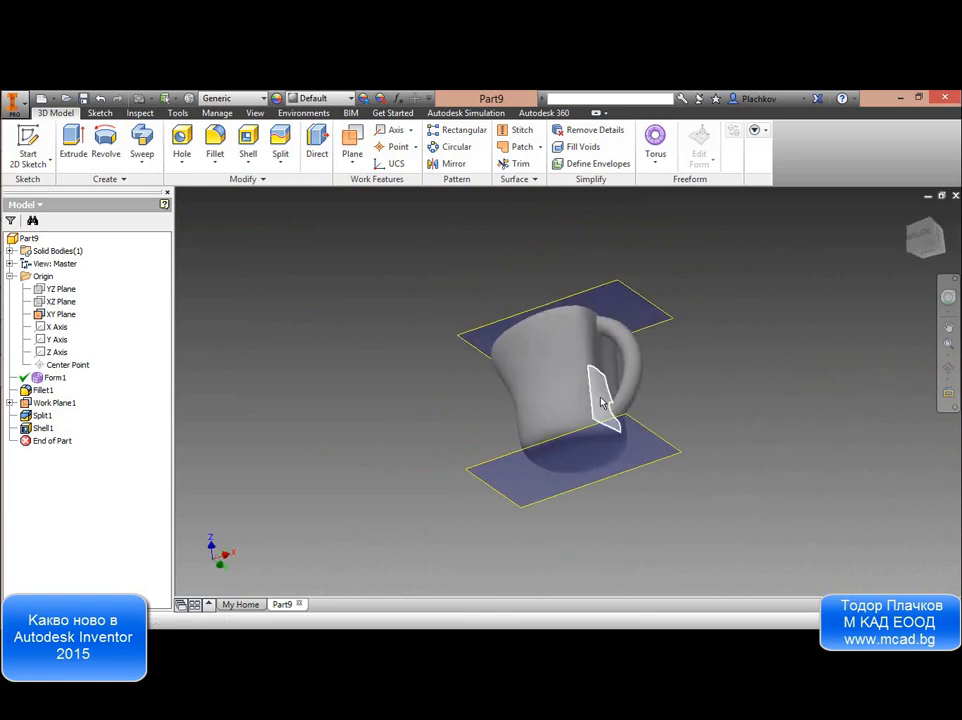
scroll(598, 404, down, 3)
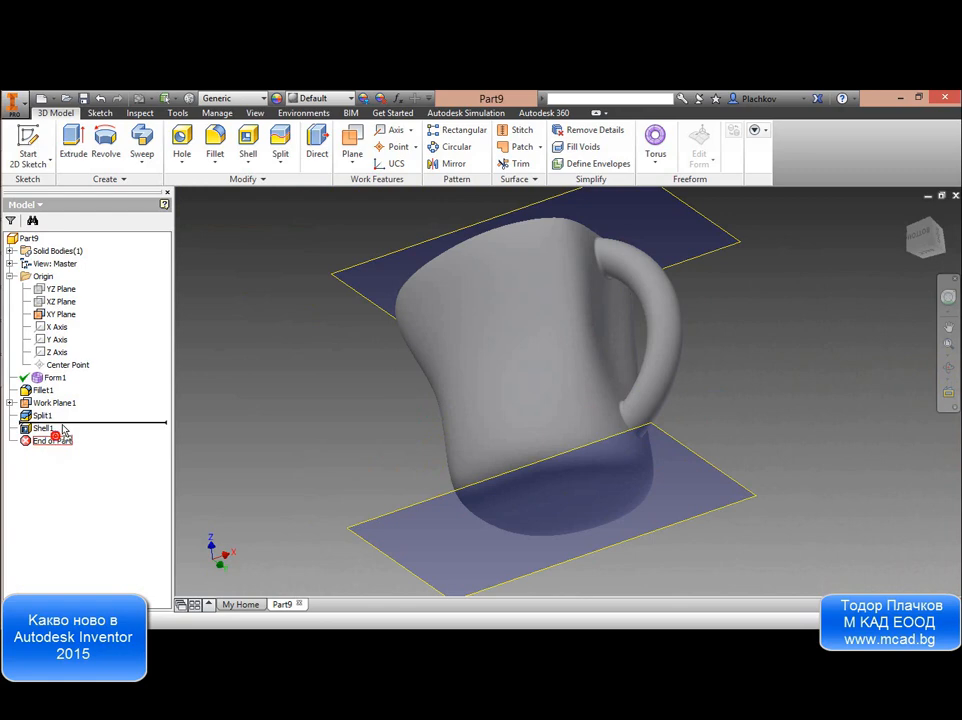
drag(62, 430, 62, 424)
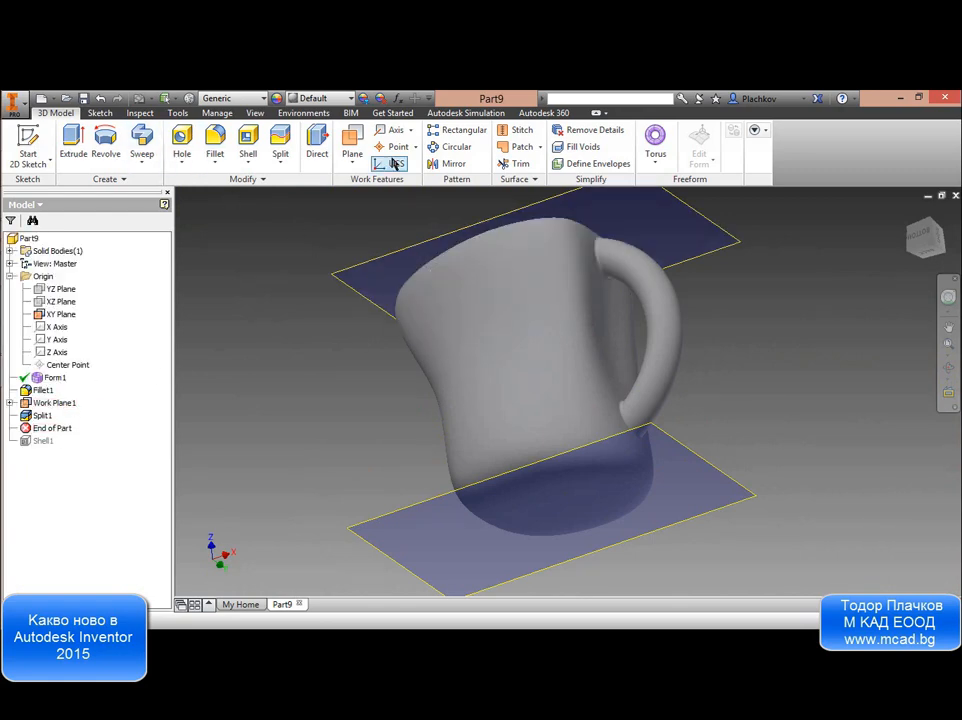
Create a work plane offset 10 mm upward from the XY Plane at the mug's base.
click(349, 150)
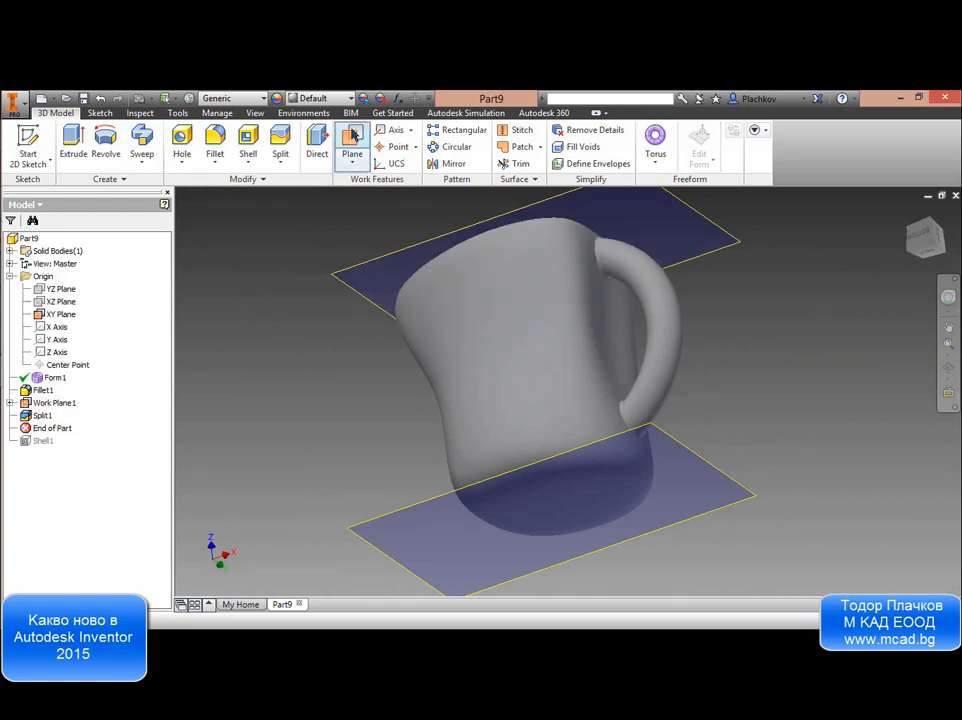
click(672, 434)
drag(672, 406, 681, 404)
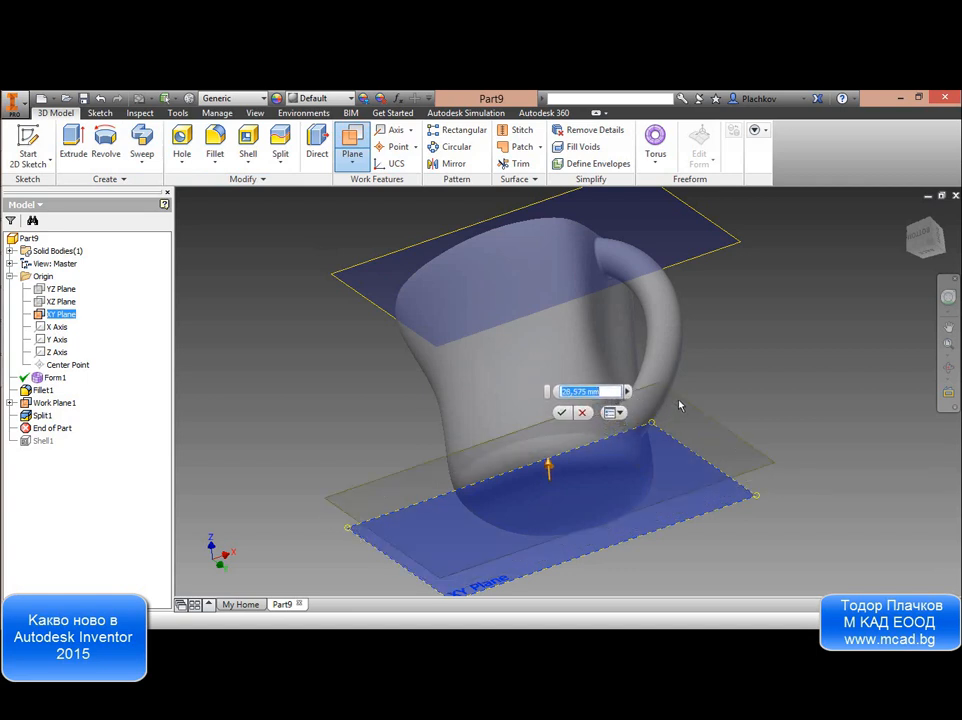
text(10)
key(Return)
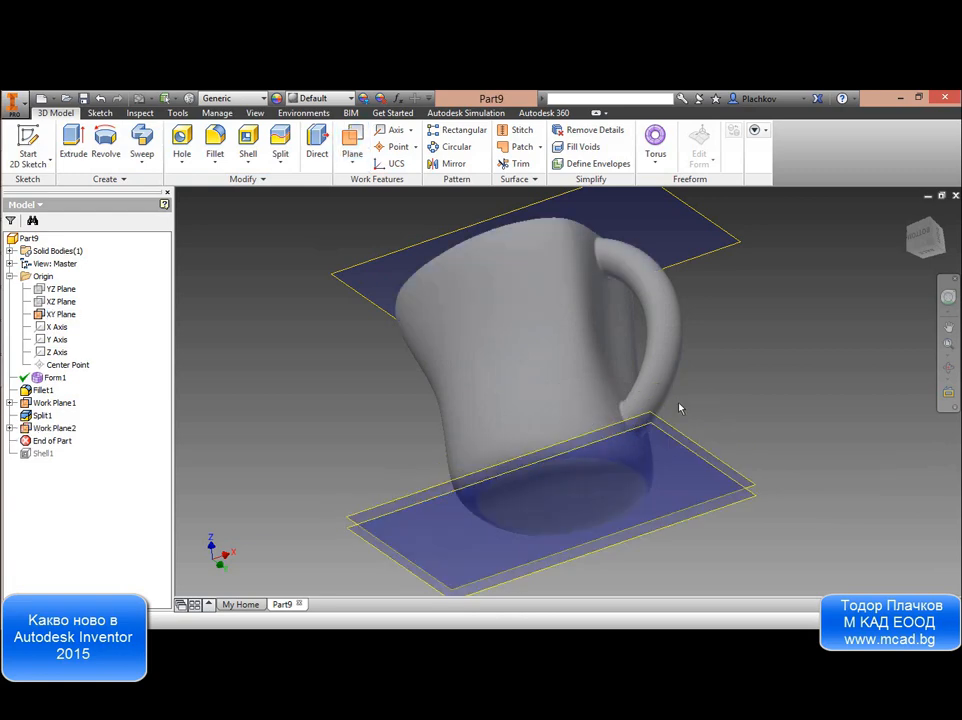
Split the mug with the new offset work plane using the trim solid option, removing the material below the plane.
click(280, 148)
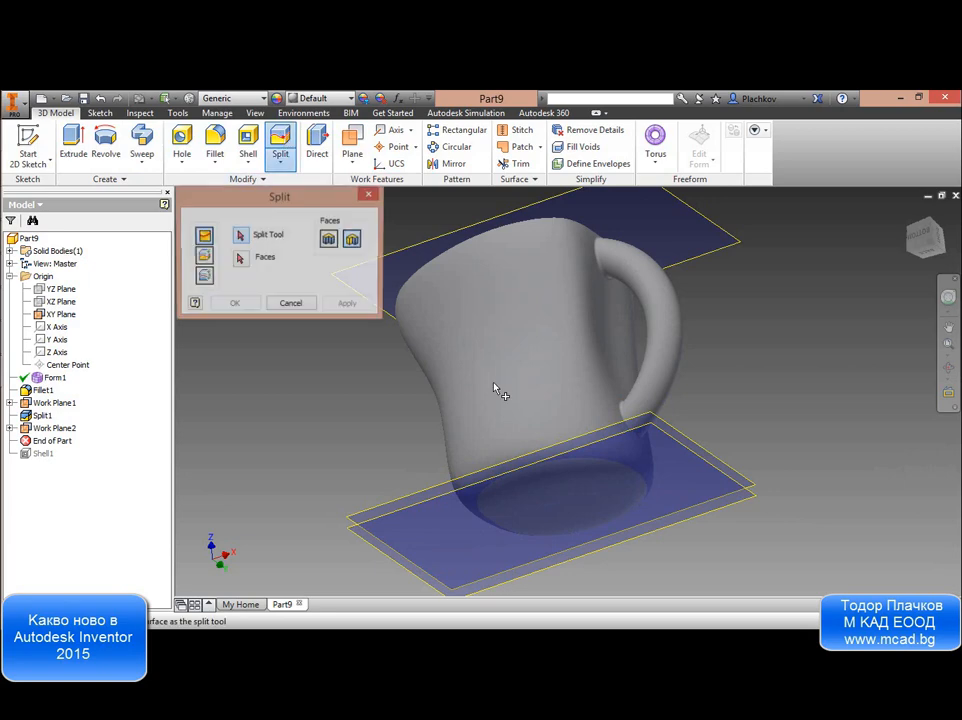
click(683, 438)
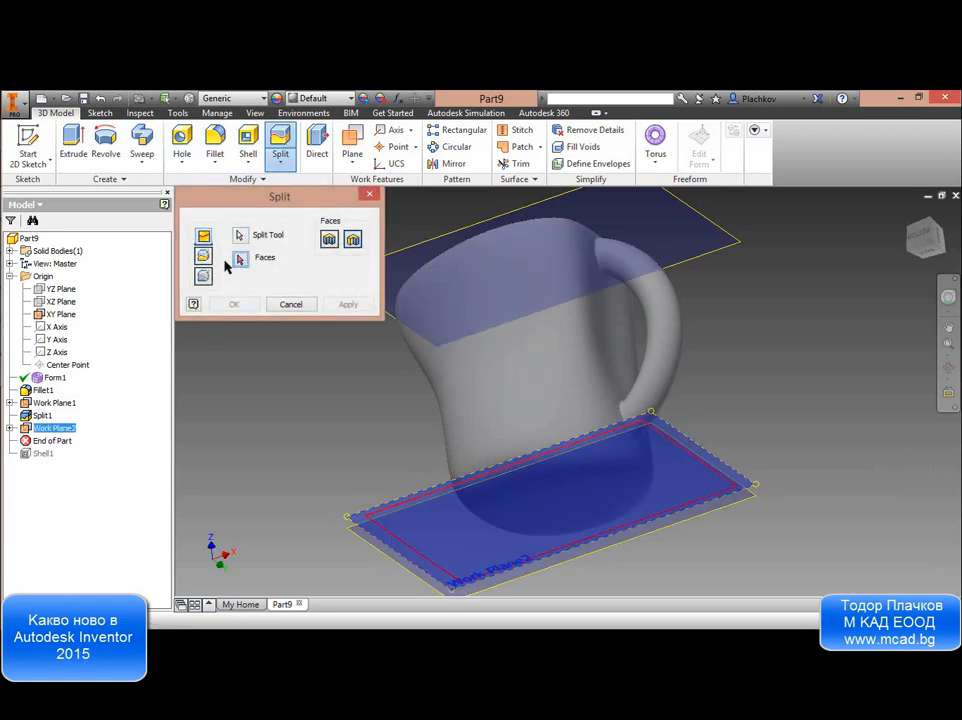
click(203, 256)
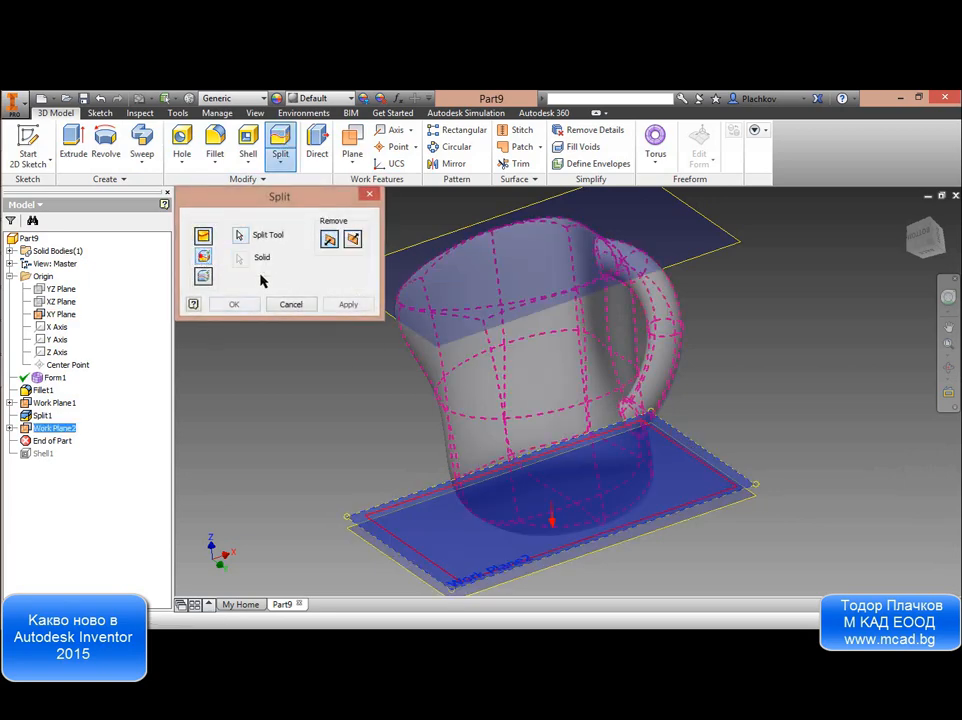
click(233, 304)
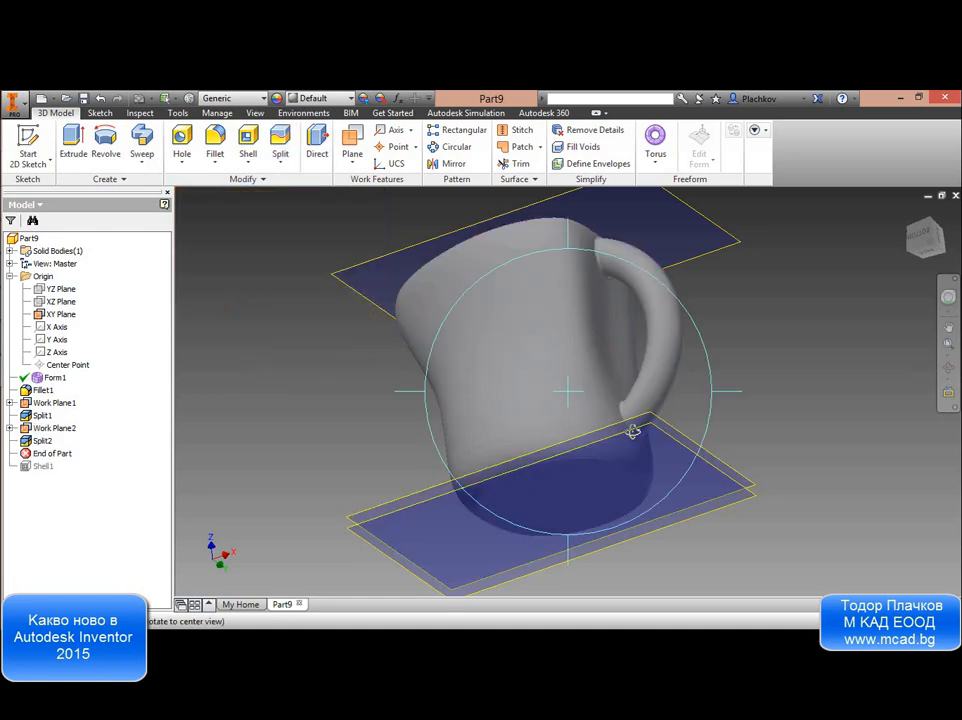
Hide all work features and reactivate the suppressed Shell1 by placing the End of Part marker below it.
shift+middle_drag(633, 430, 520, 483)
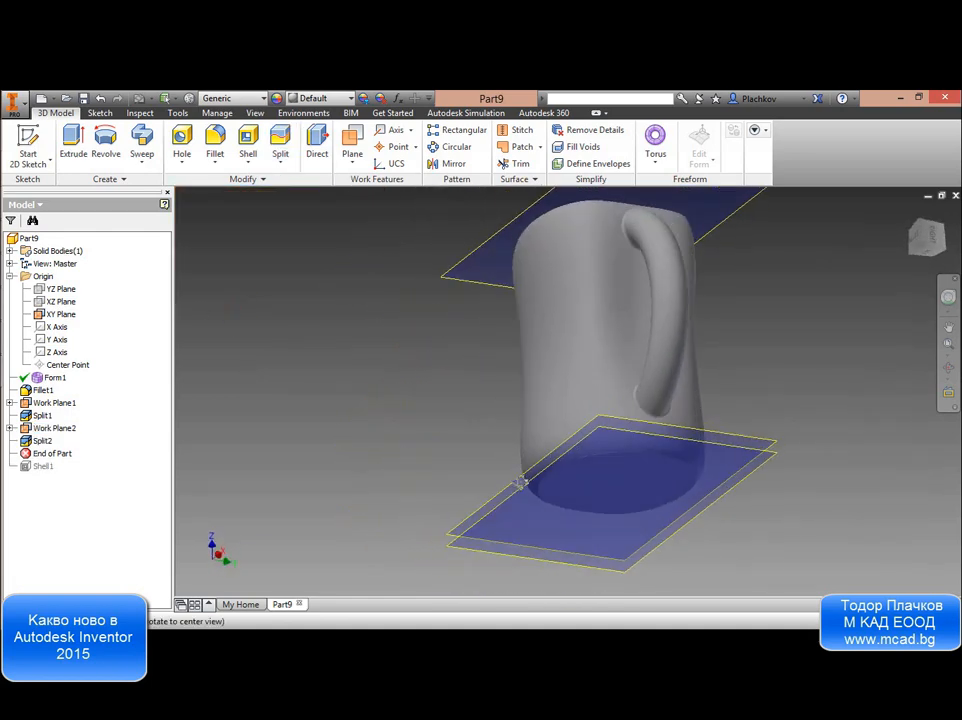
click(255, 112)
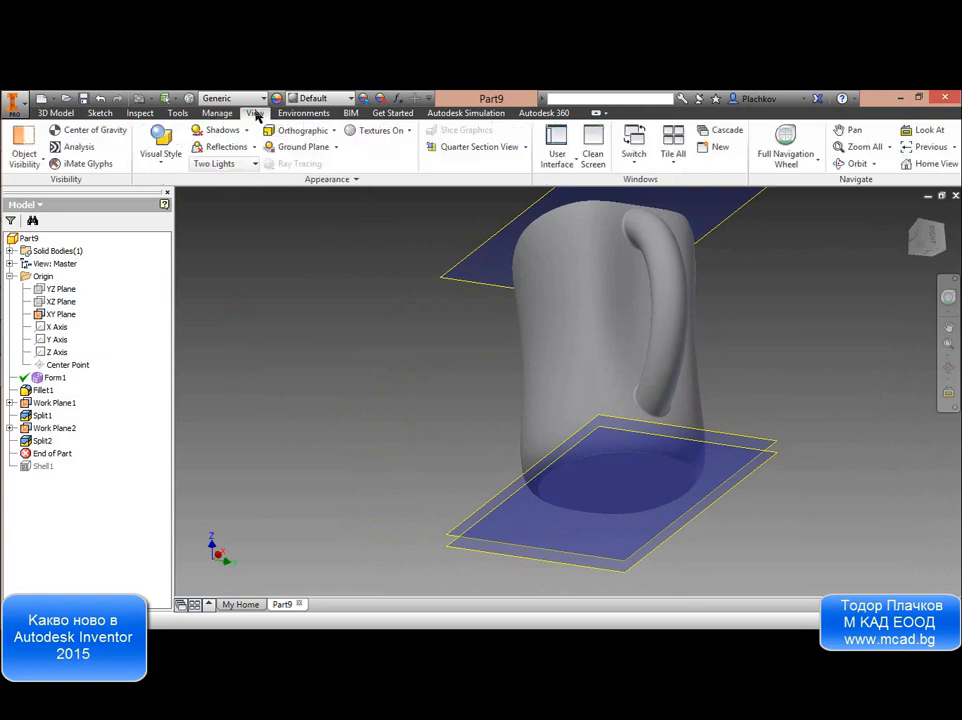
click(24, 148)
click(50, 182)
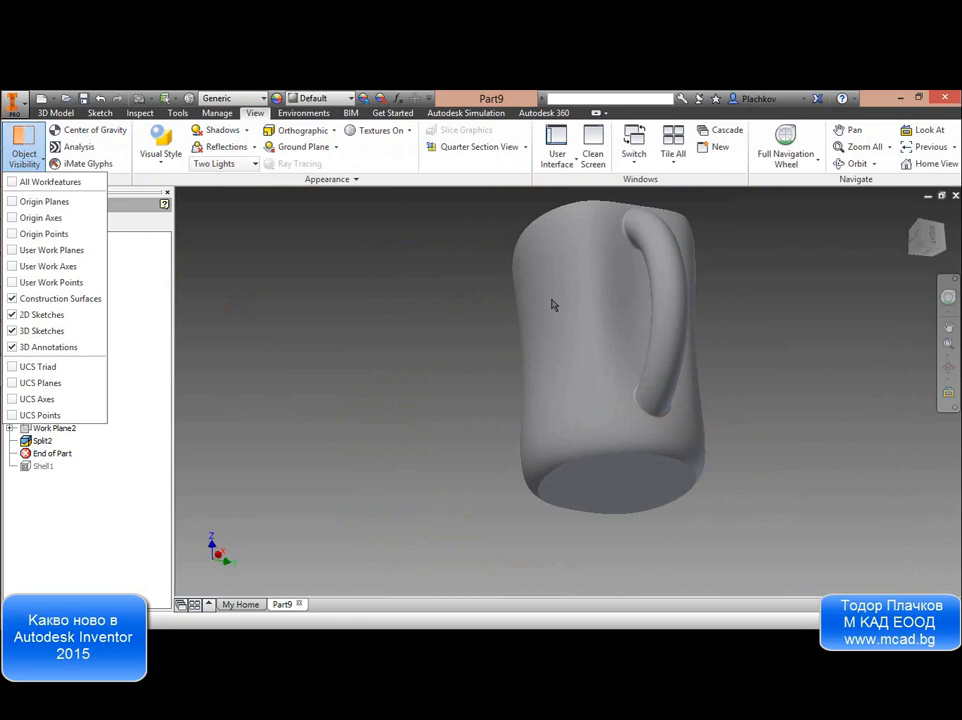
click(319, 292)
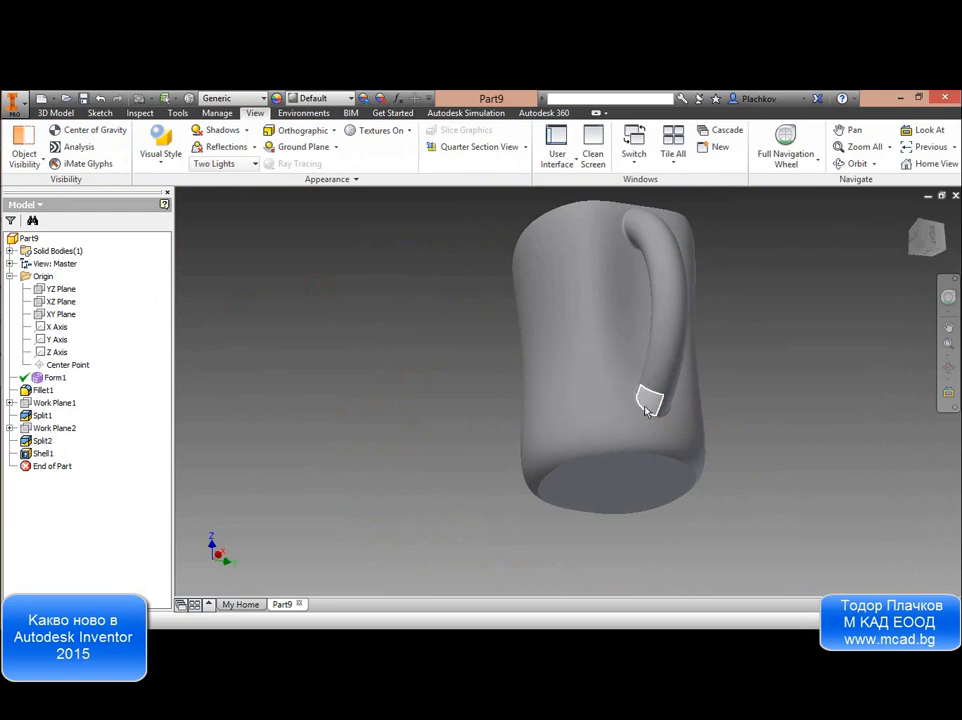
Open the mug's Form1 freeform body for editing.
key(F4)
drag(631, 318, 614, 350)
middle_drag(624, 374, 621, 502)
key(F4)
drag(566, 397, 361, 376)
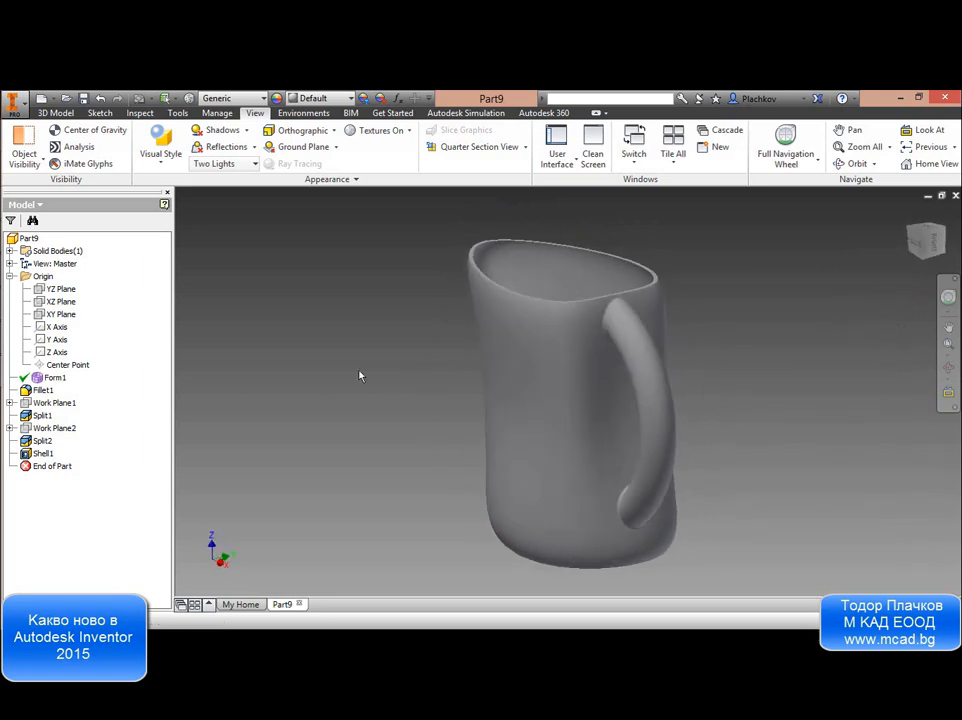
double_click(57, 378)
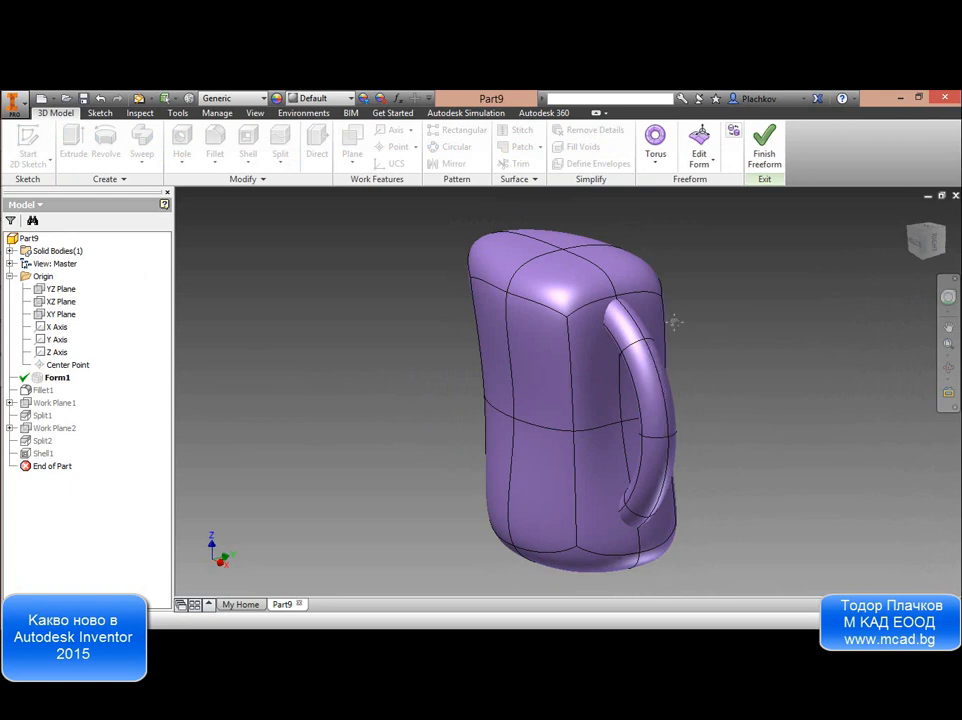
middle_drag(674, 322, 606, 303)
shift+middle_drag(561, 374, 662, 446)
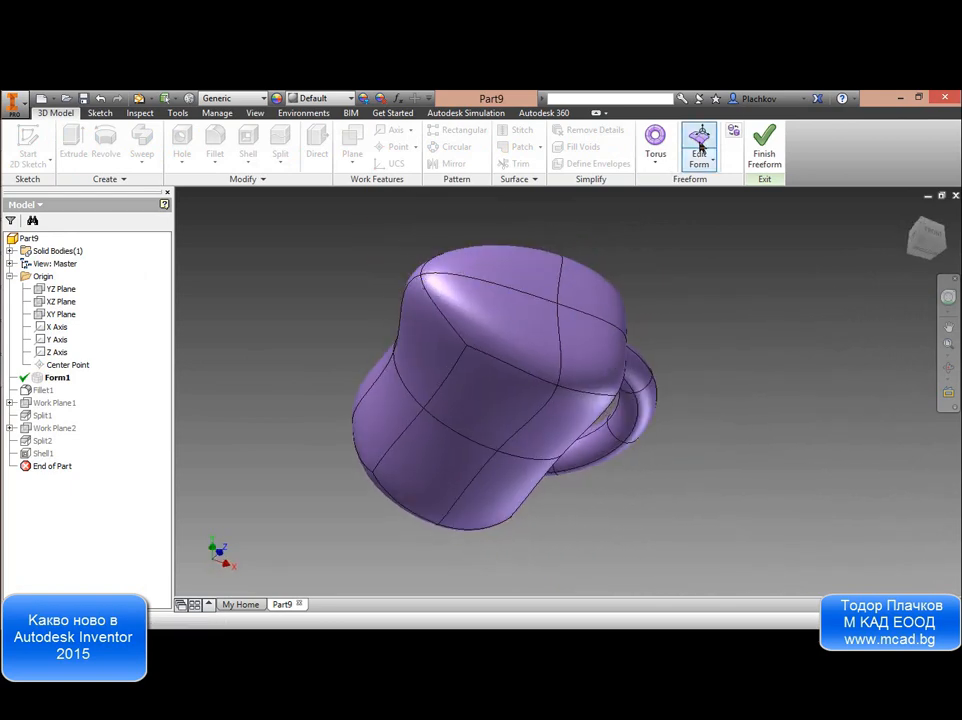
Raise the freeform vertex at the mug's upper spout corner along the Z direction and finish the freeform.
click(700, 147)
scroll(600, 400, up, 5)
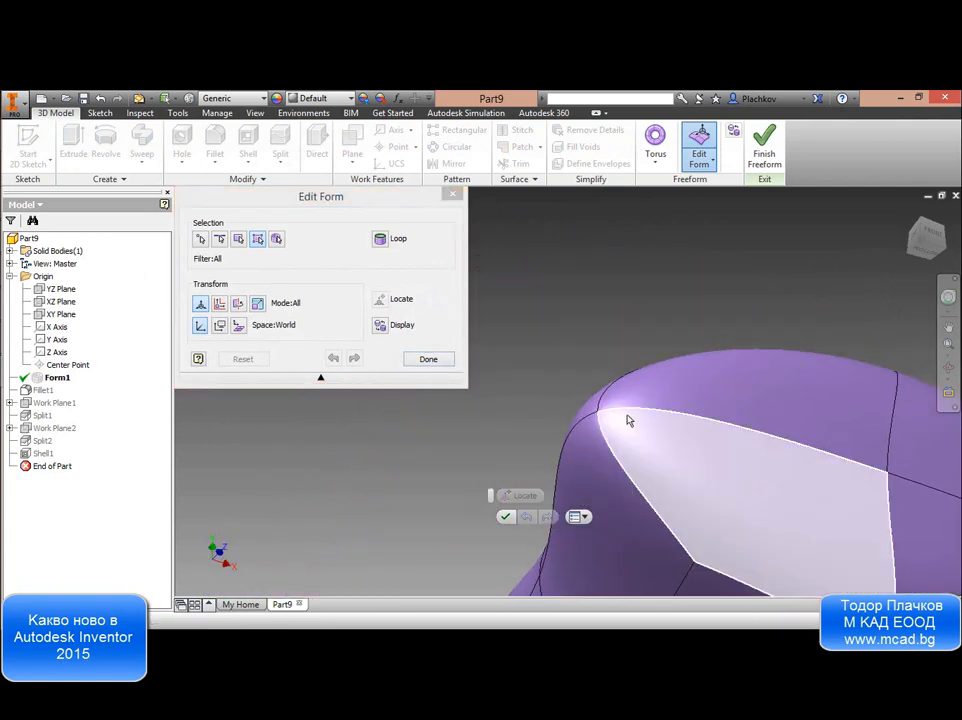
click(611, 405)
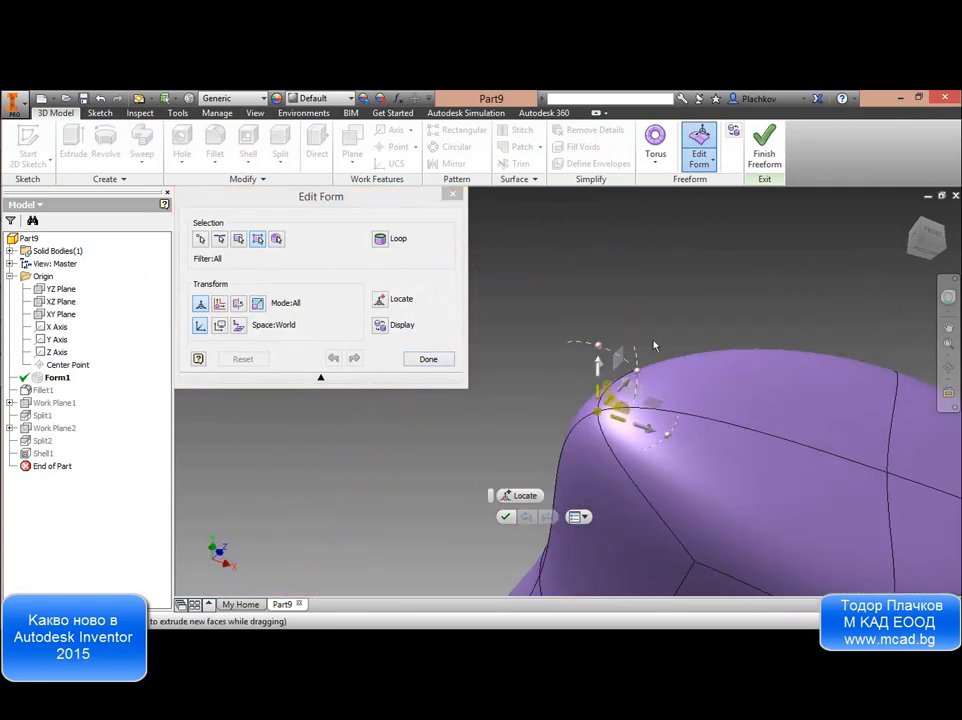
shift+middle_drag(672, 432, 550, 330)
drag(550, 335, 569, 258)
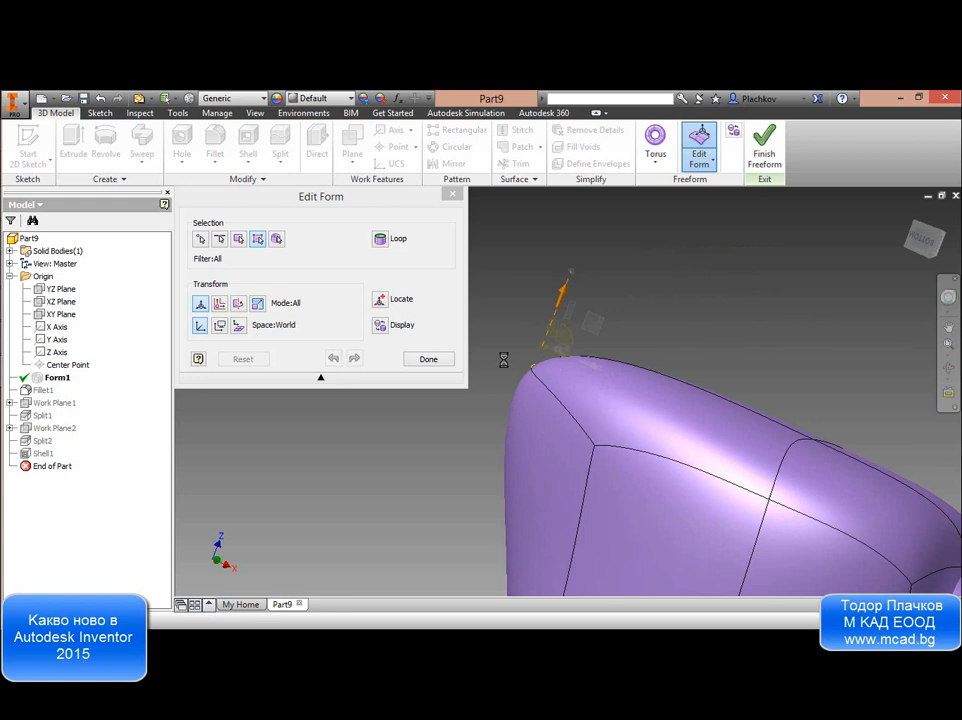
click(430, 359)
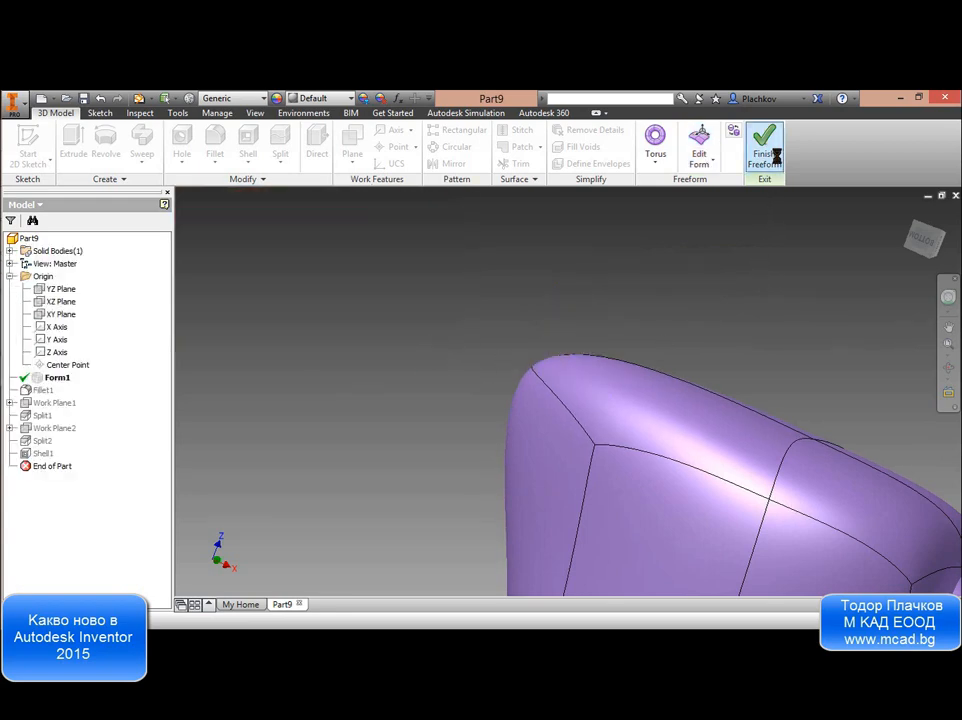
click(764, 147)
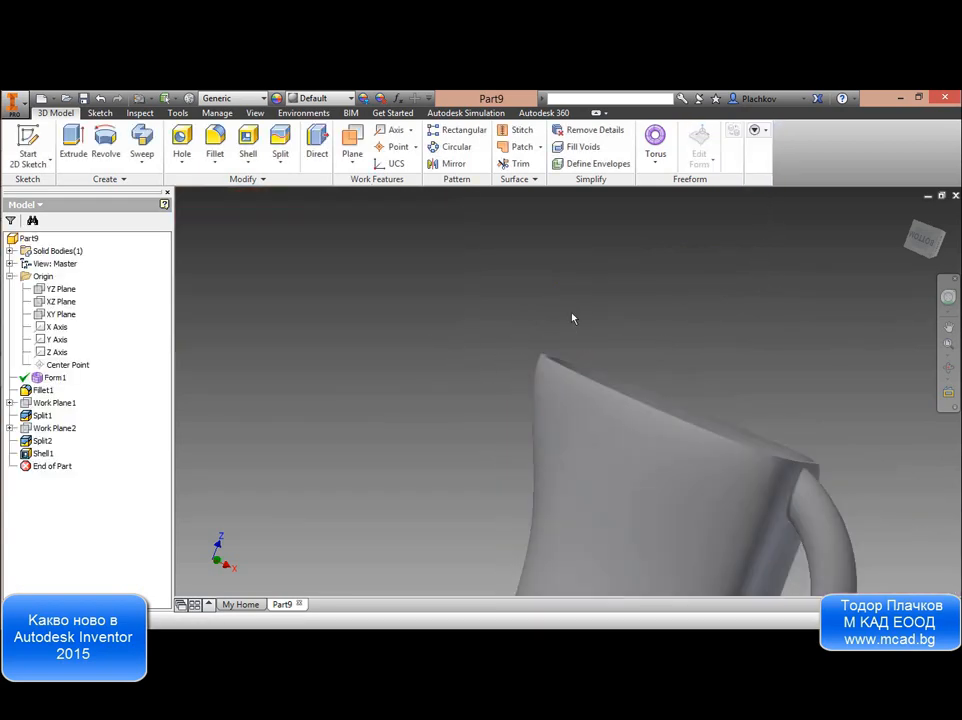
scroll(573, 318, up, 3)
shift+middle_drag(603, 359, 669, 393)
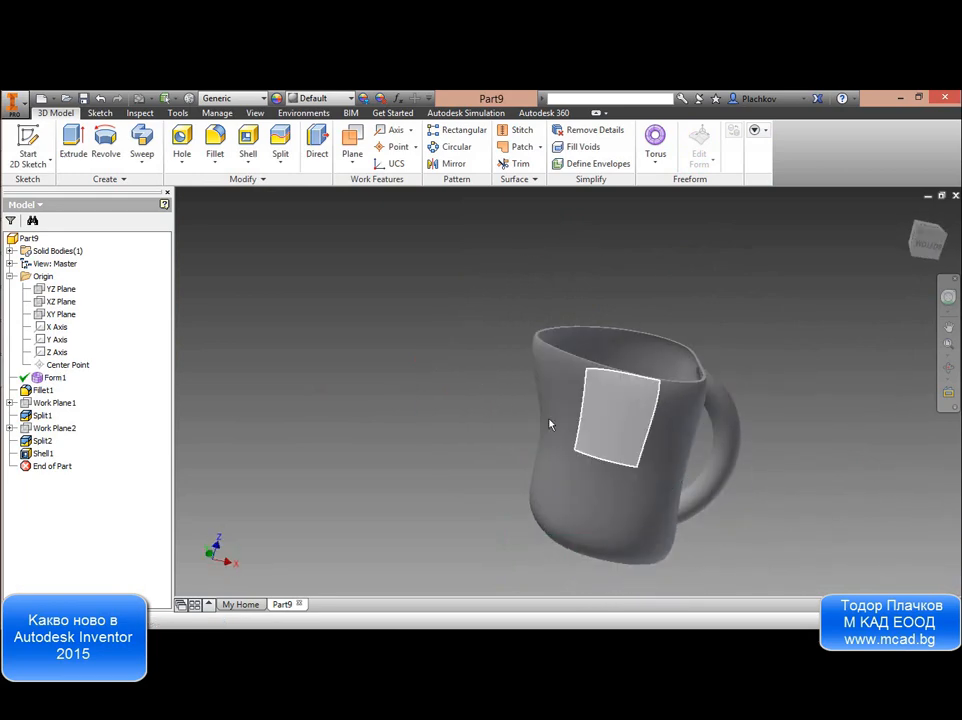
Reopen Form1, pull the spout corner vertex outward in the negative X direction to lengthen the spout, and finish the freeform.
double_click(47, 378)
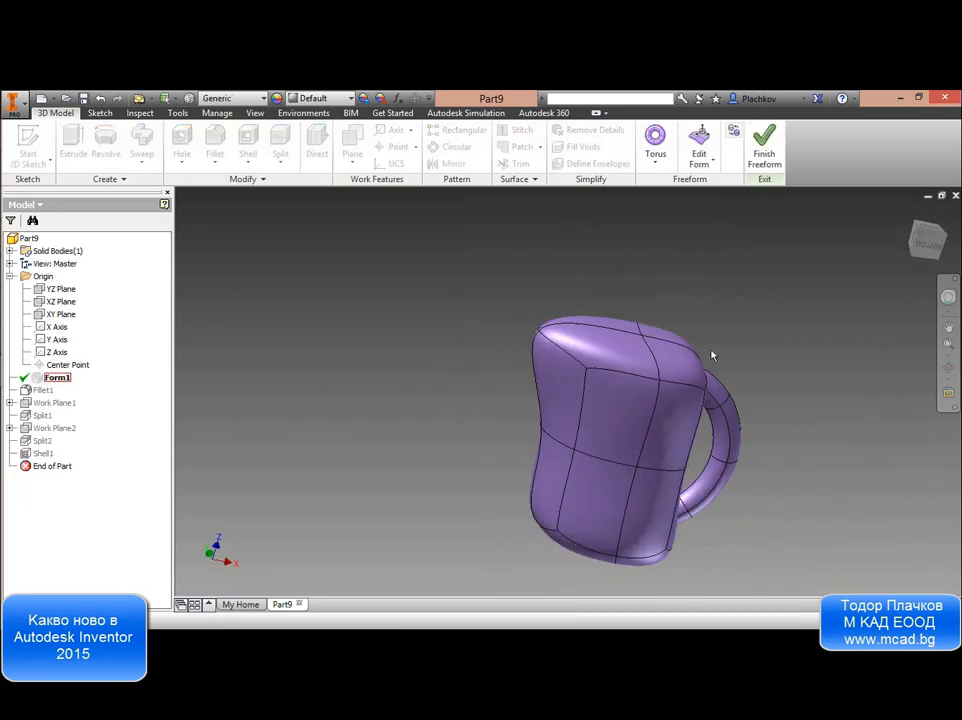
scroll(531, 324, down, 3)
scroll(509, 331, down, 3)
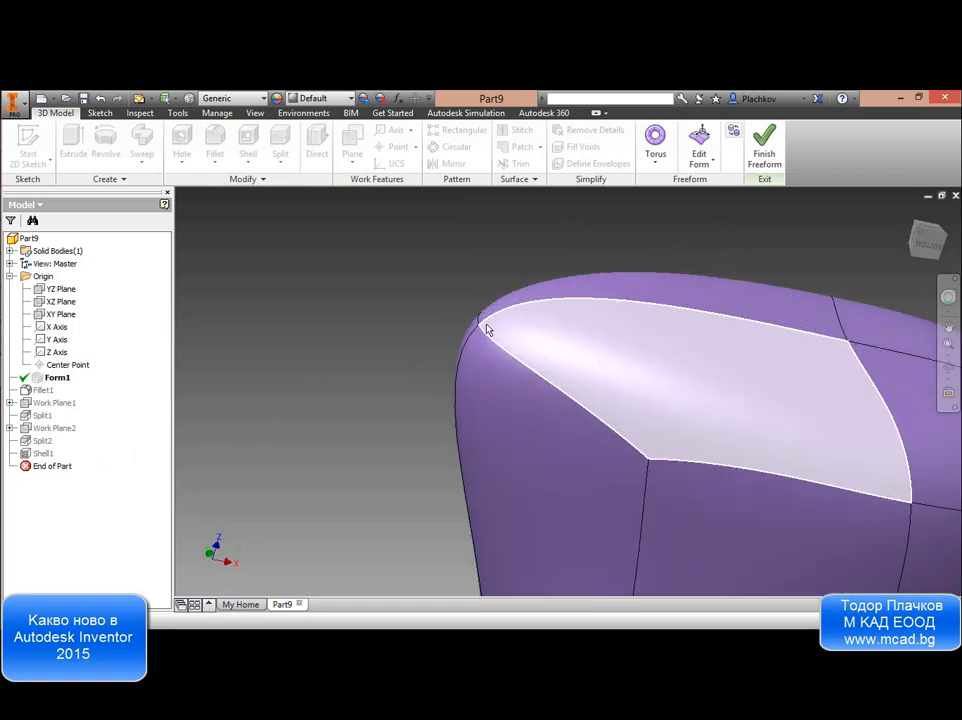
click(481, 323)
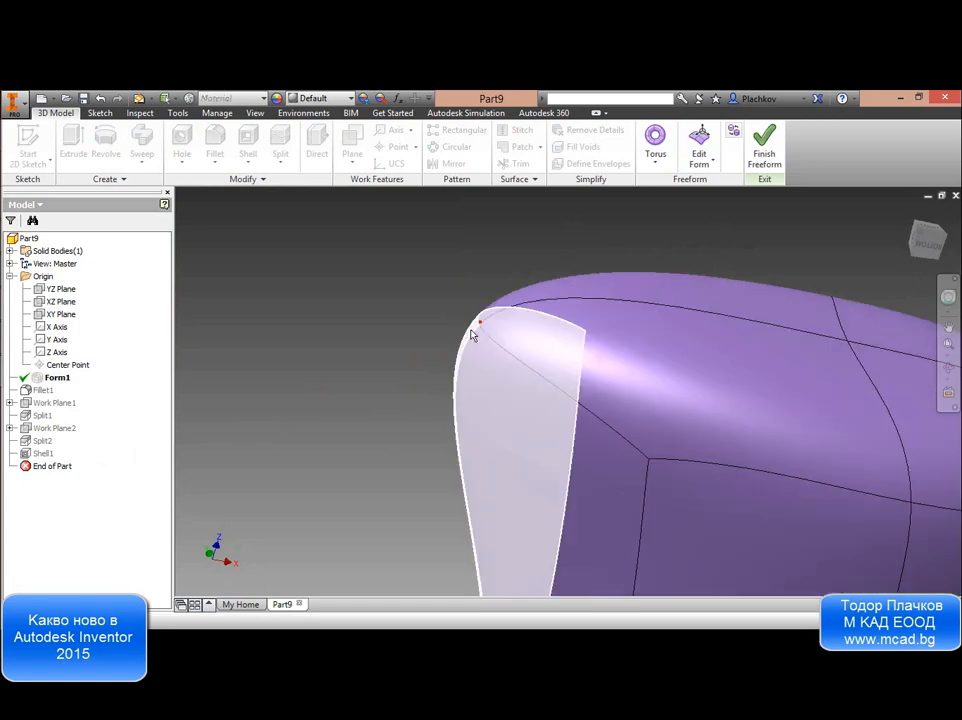
click(698, 145)
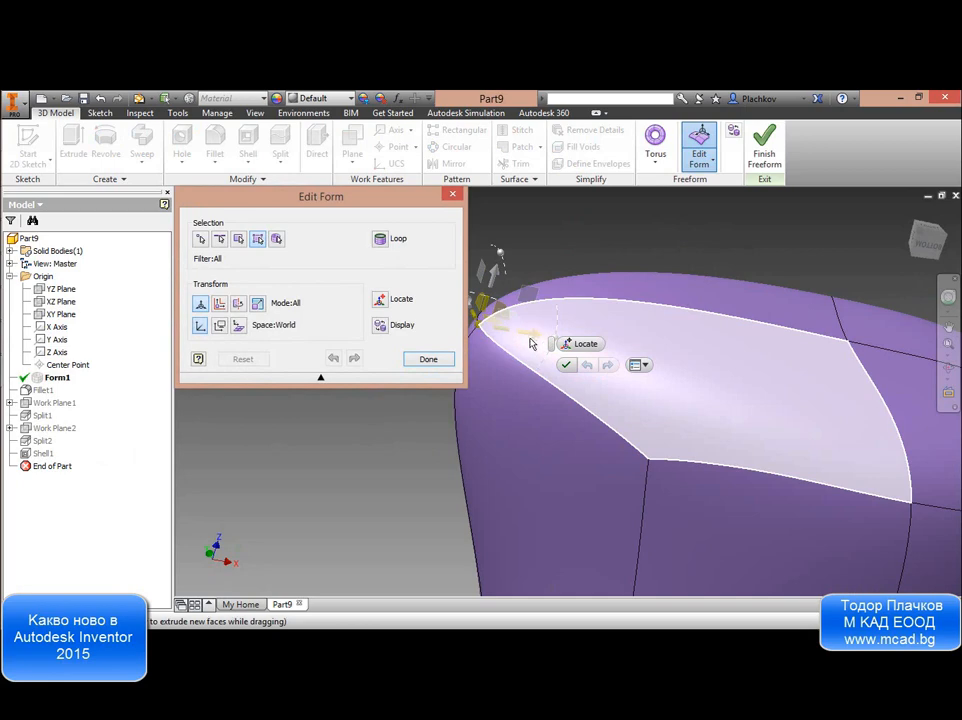
drag(532, 337, 500, 328)
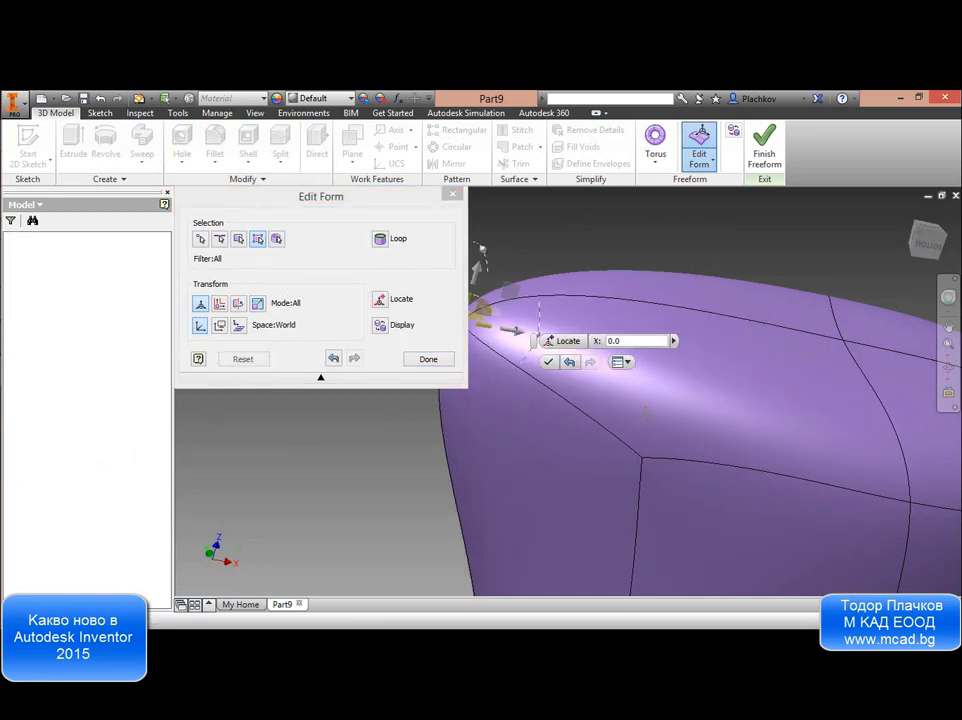
drag(604, 413, 461, 388)
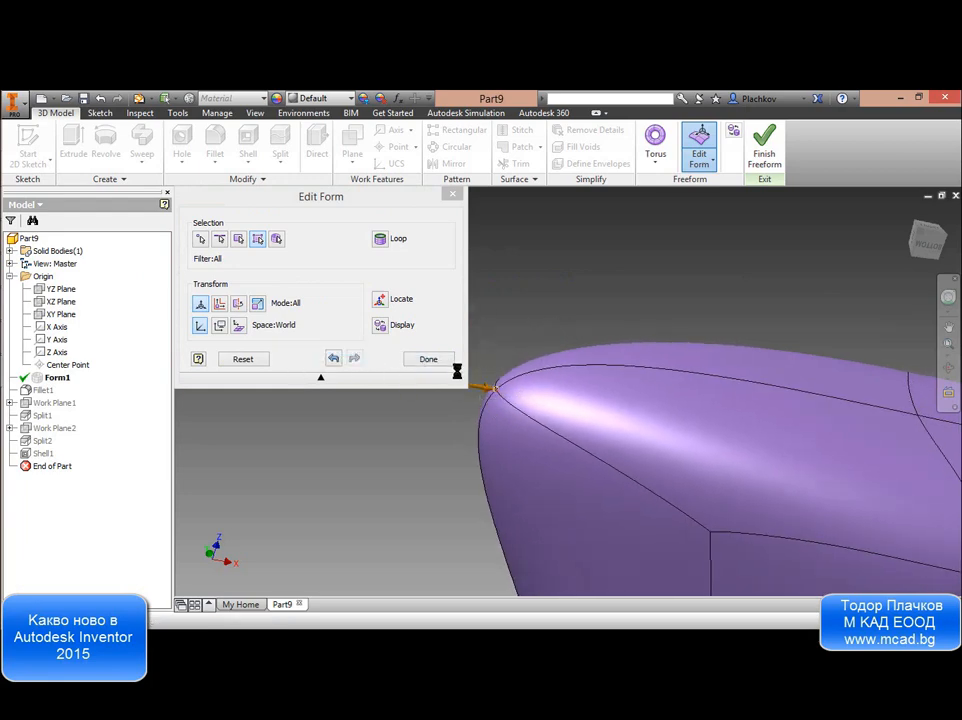
click(440, 360)
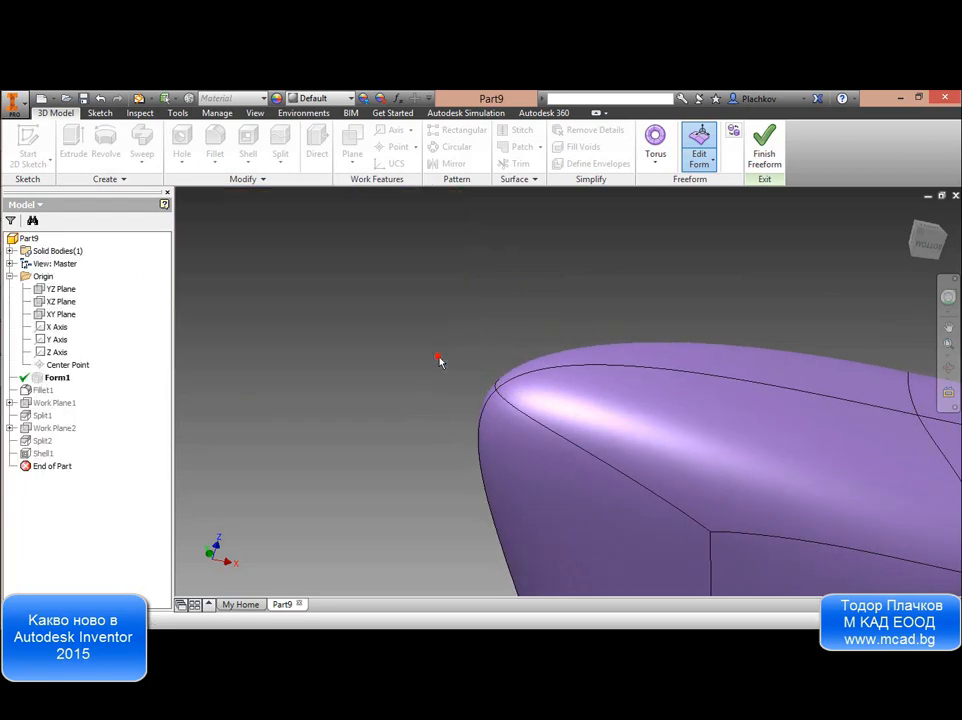
click(764, 152)
scroll(604, 300, up, 4)
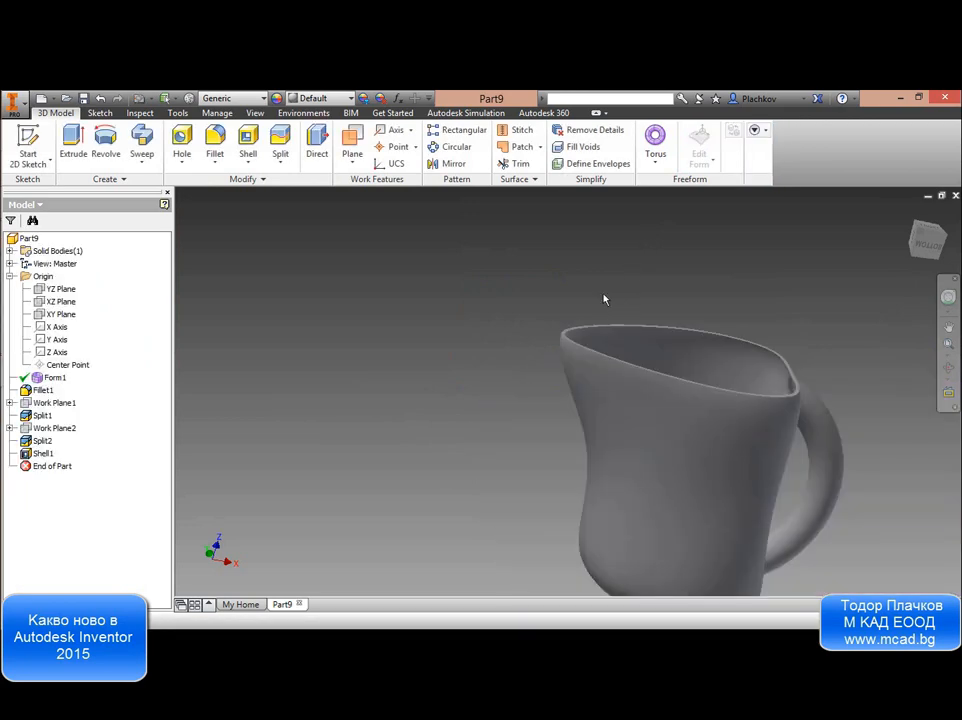
shift+middle_drag(642, 336, 545, 333)
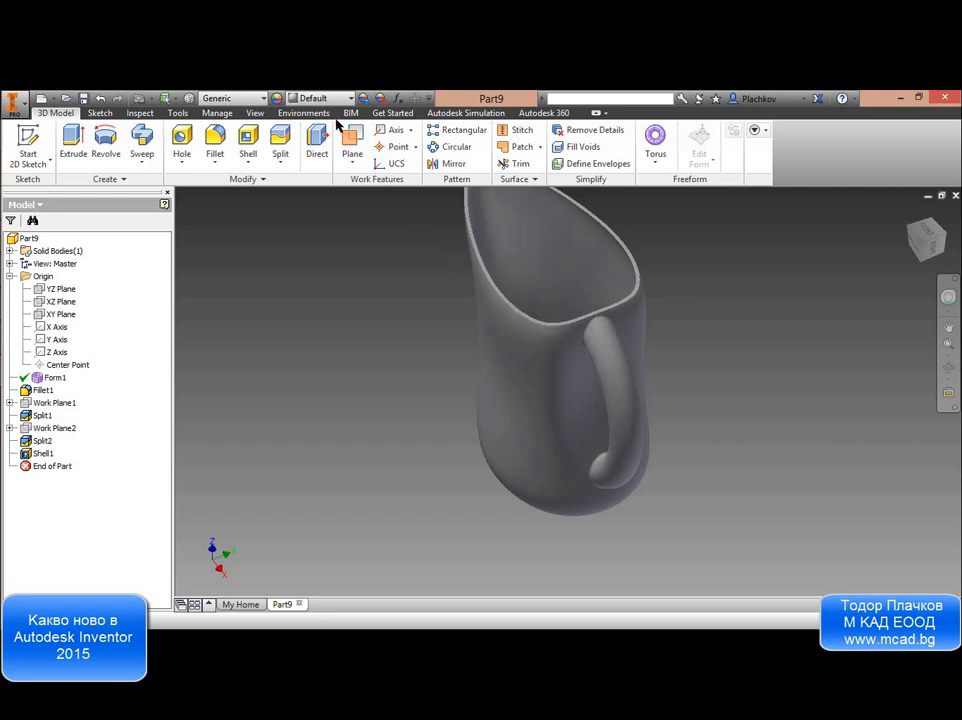
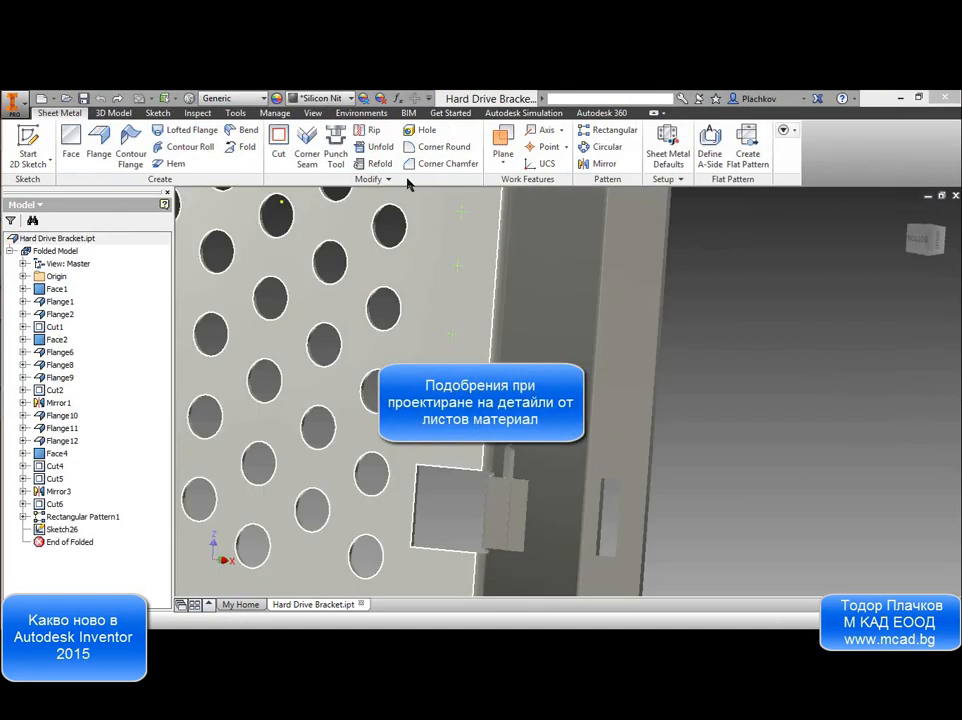
Start the Punch Tool and load the obround.ide punch from the Punches folder.
click(331, 143)
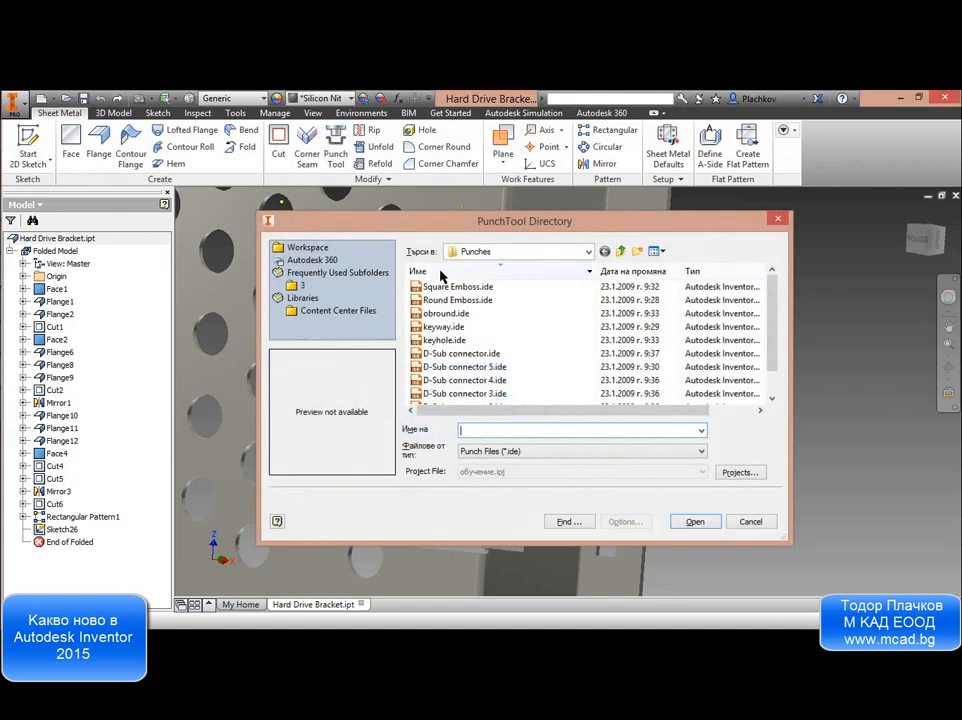
click(435, 287)
click(450, 300)
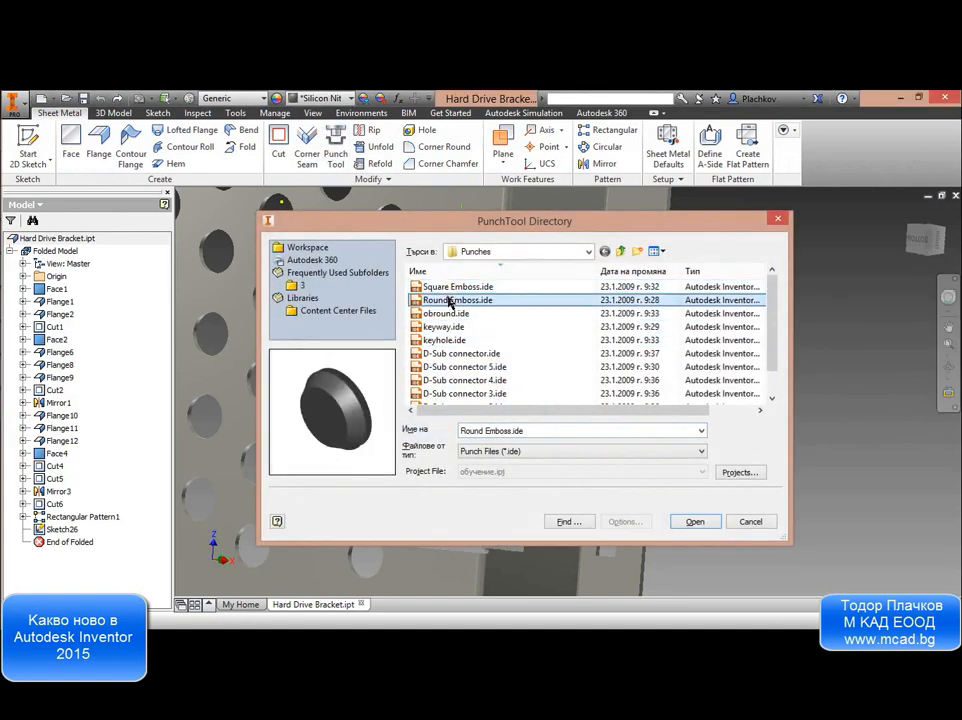
click(440, 313)
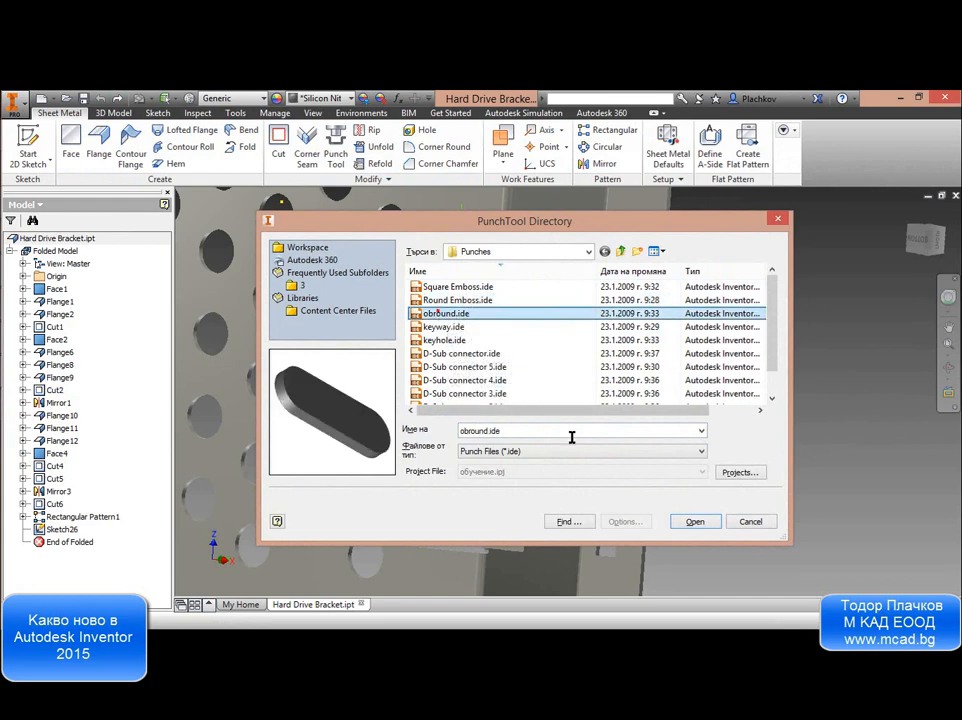
click(690, 522)
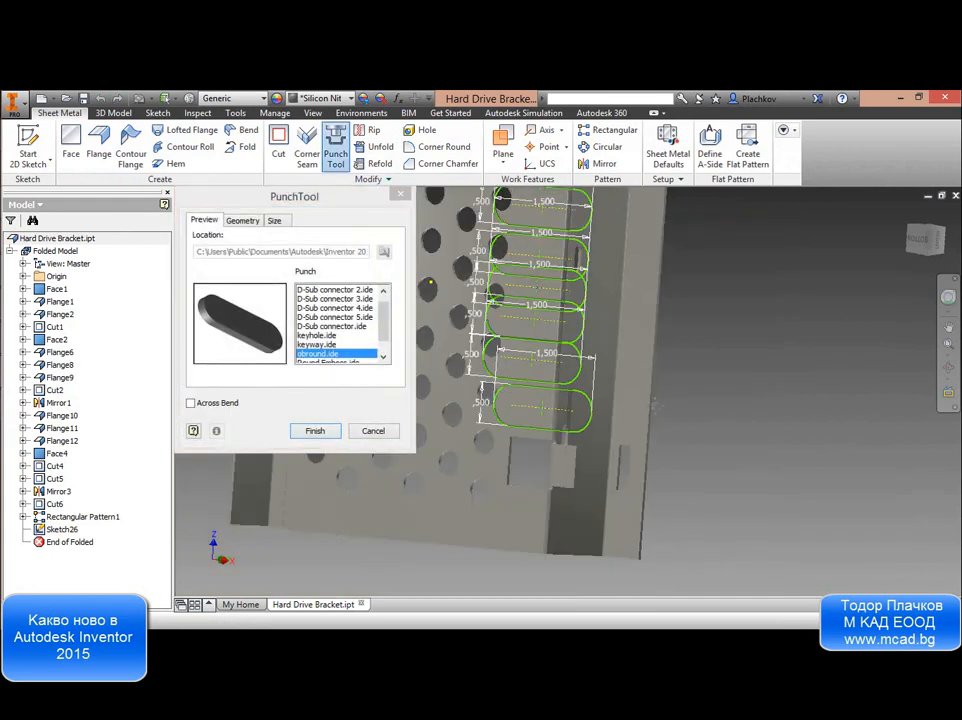
Limit the obround punch to the lowest sketch centre, just above the rectangular tab cutout, and finish the punch.
click(244, 221)
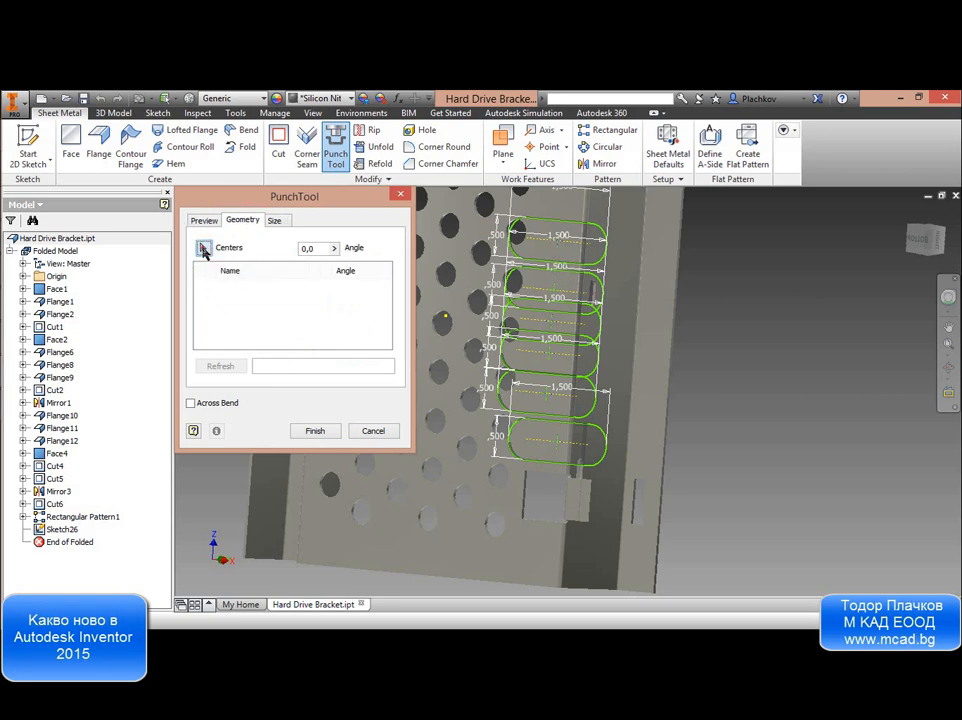
drag(535, 214, 584, 349)
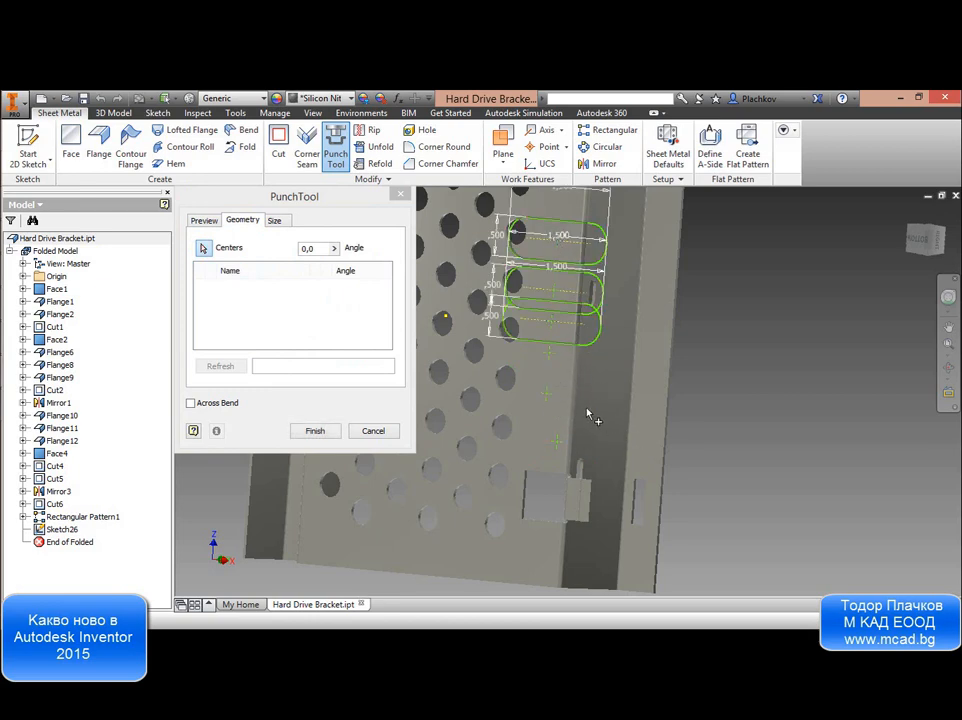
middle_drag(577, 241, 558, 303)
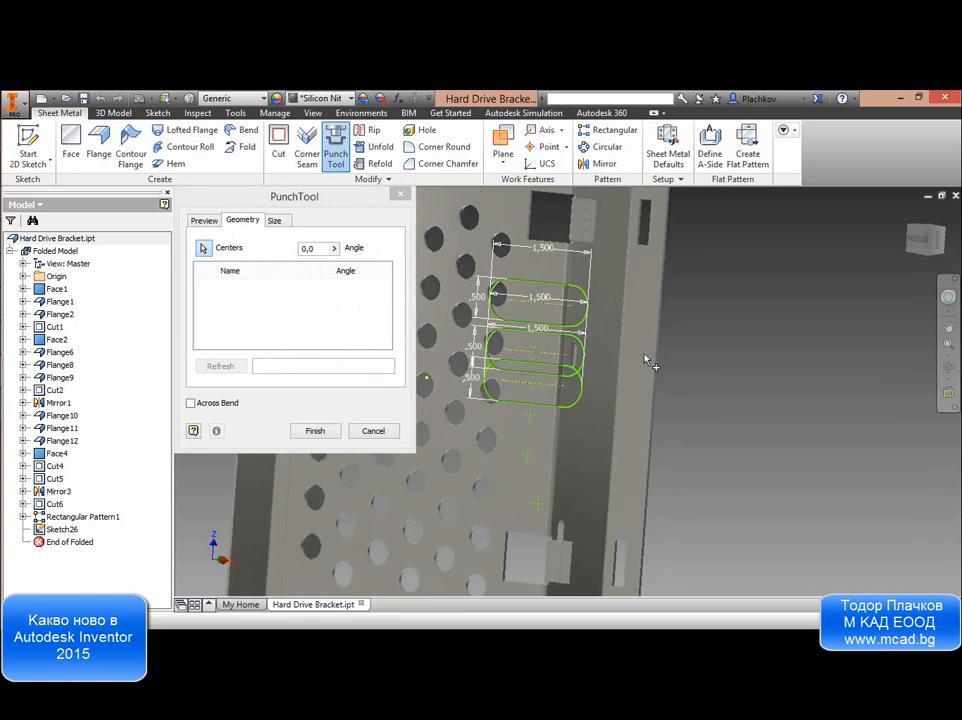
drag(527, 263, 580, 423)
click(538, 503)
middle_drag(603, 499, 597, 451)
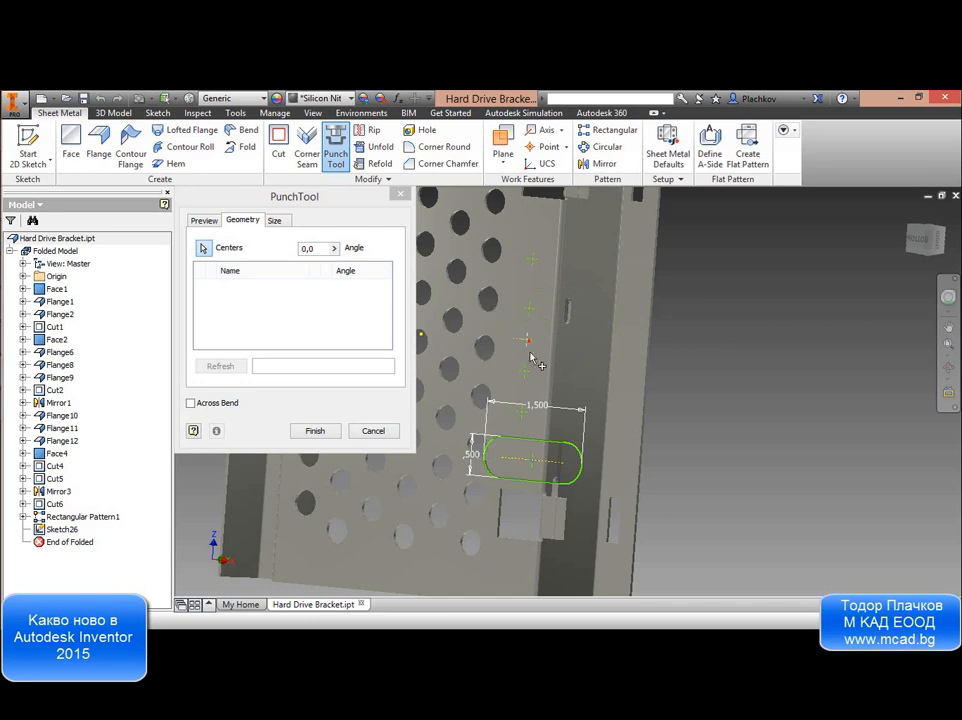
scroll(560, 455, down, 3)
middle_drag(565, 458, 573, 381)
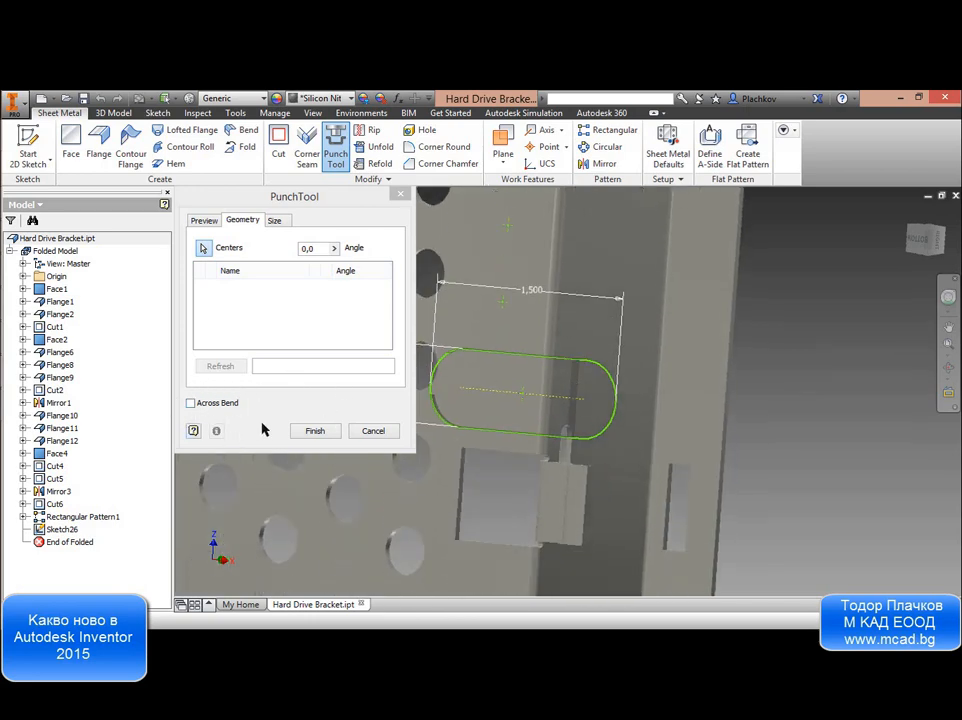
click(314, 430)
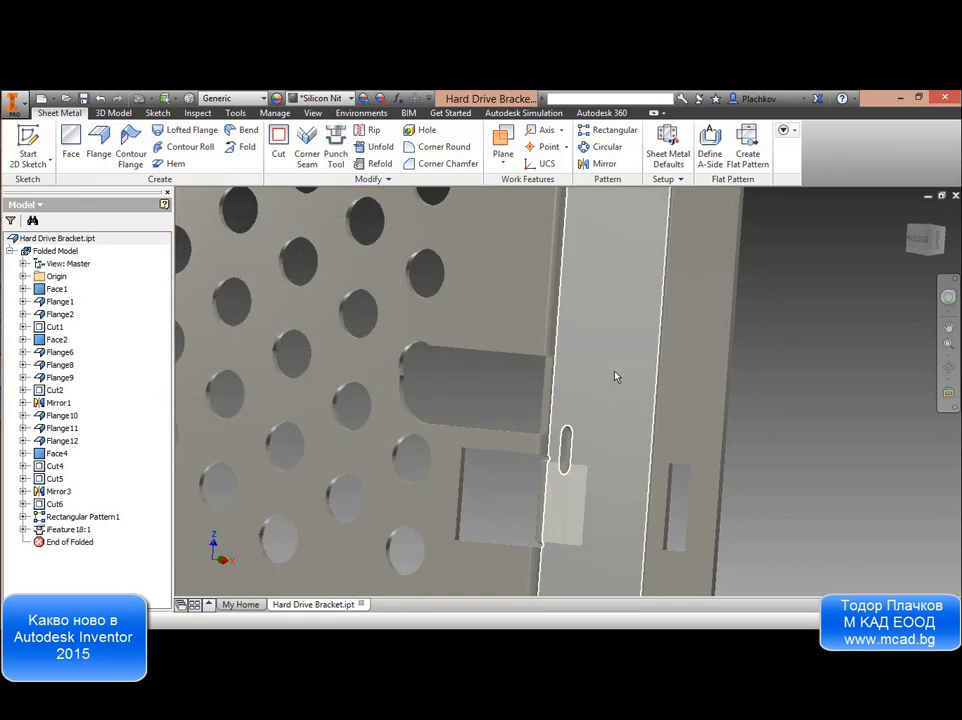
Edit the obround punch feature to set its length to 0.75 in, and finish.
double_click(62, 529)
click(290, 264)
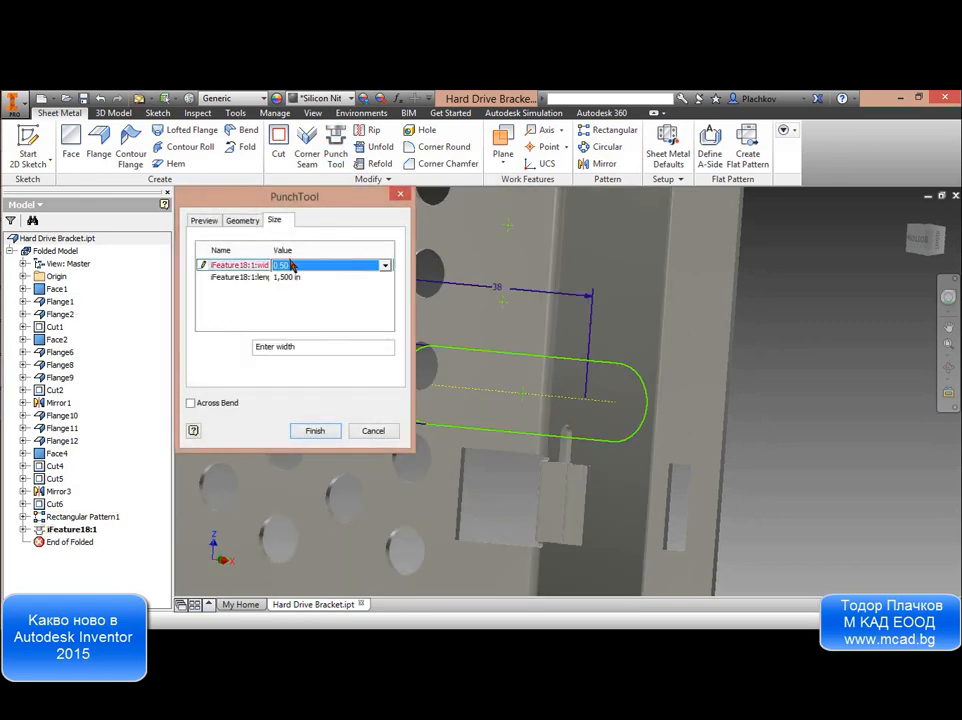
click(289, 279)
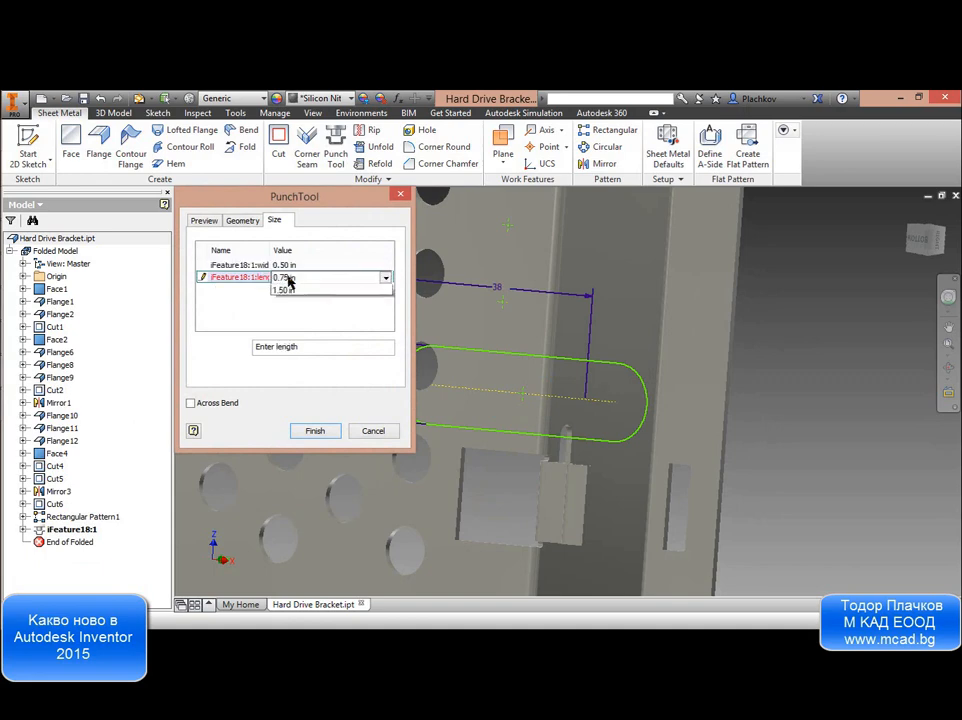
click(291, 288)
click(299, 262)
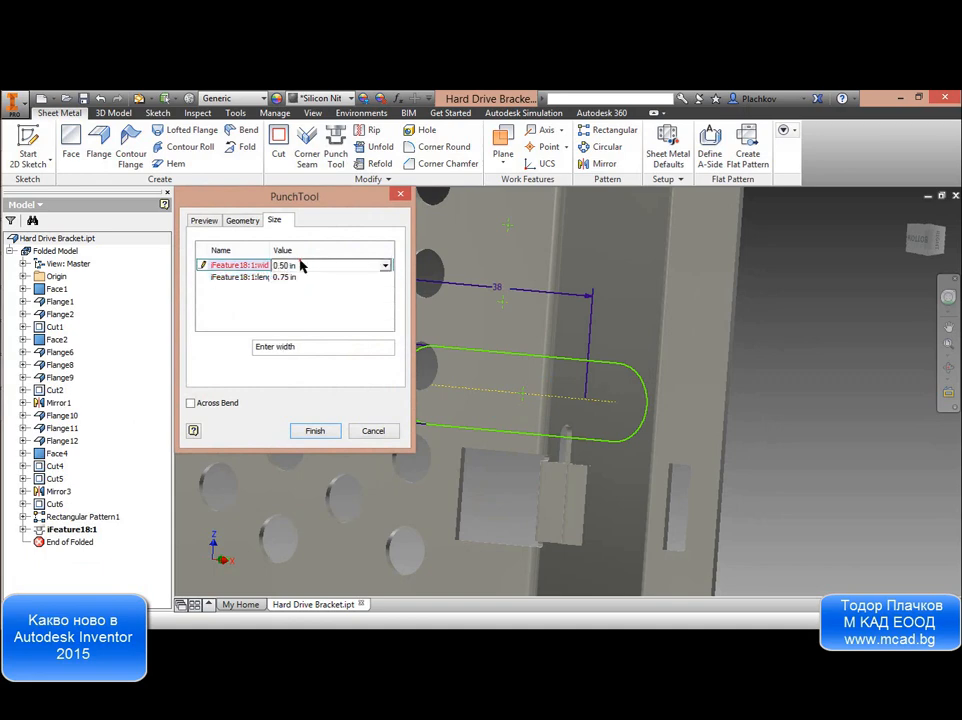
click(315, 431)
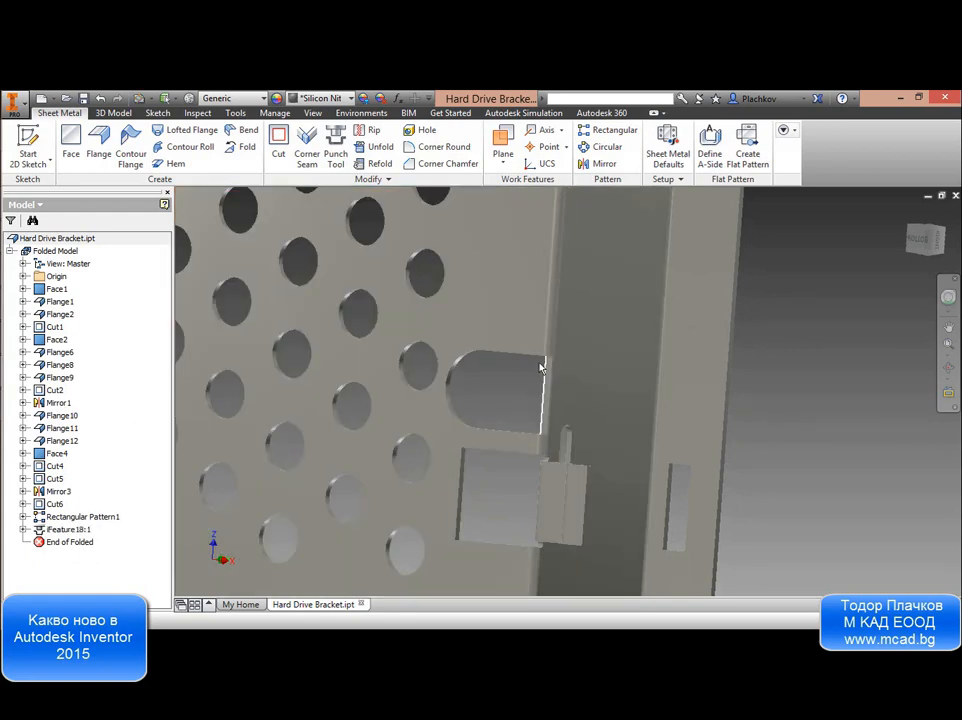
Edit the obround punch to enable Across Bend so it cuts through the adjoining bend, and finish.
double_click(80, 529)
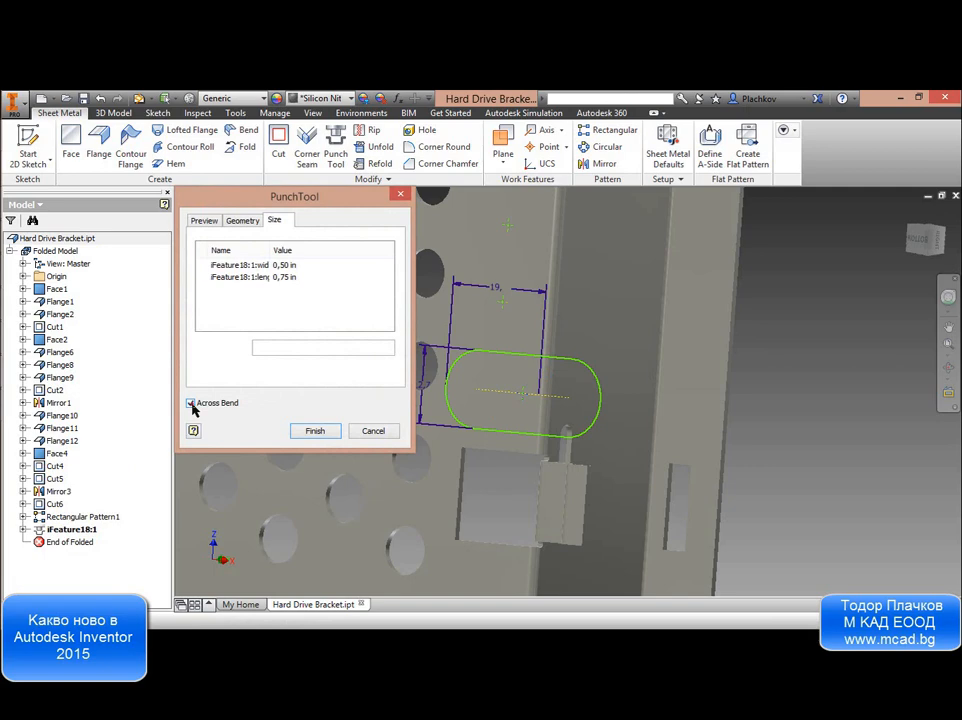
click(315, 431)
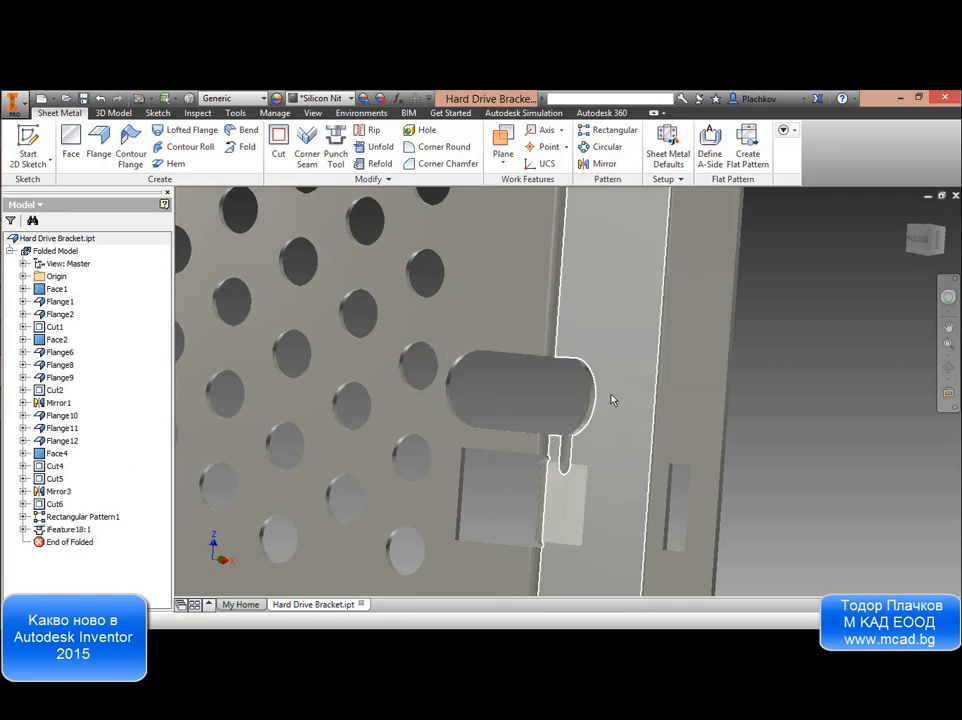
shift+middle_drag(612, 399, 668, 444)
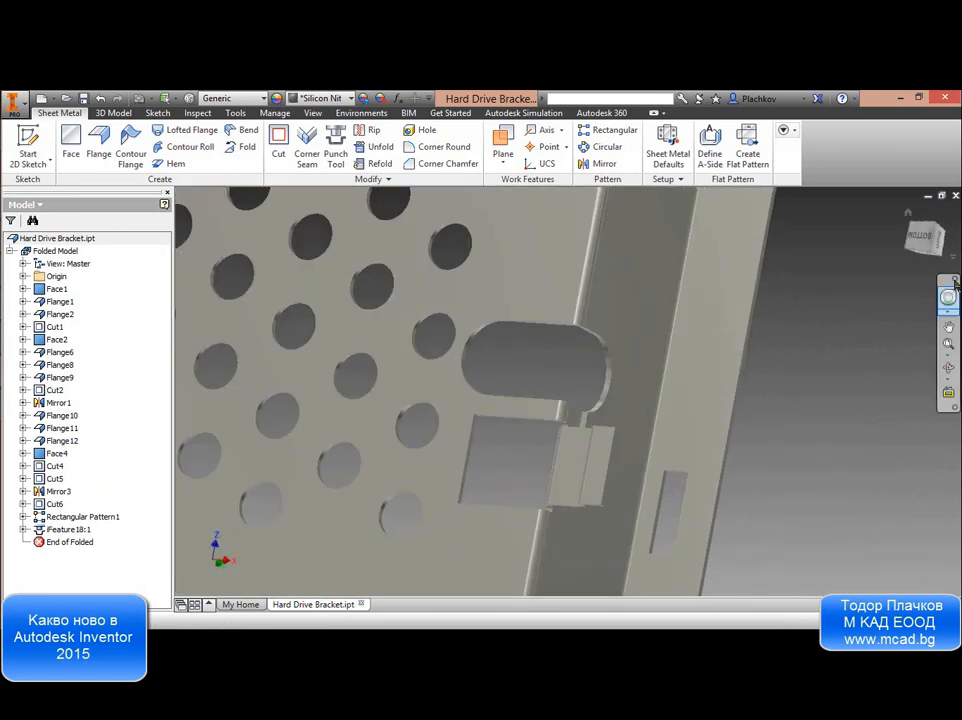
Define the A-side on the bracket's perforated side and create the flat pattern.
click(925, 235)
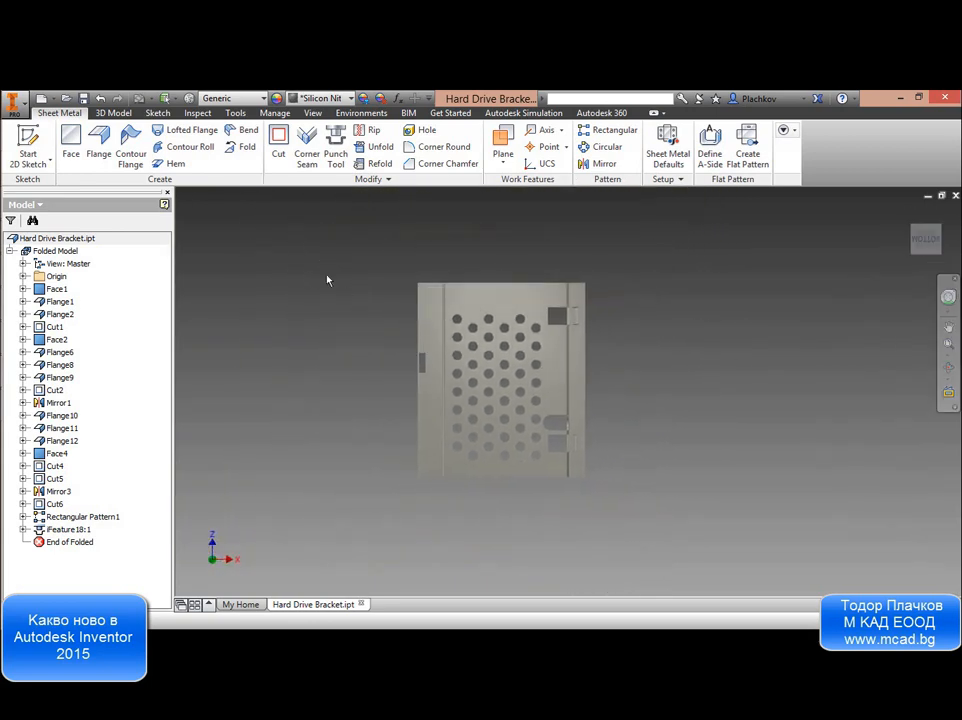
click(713, 160)
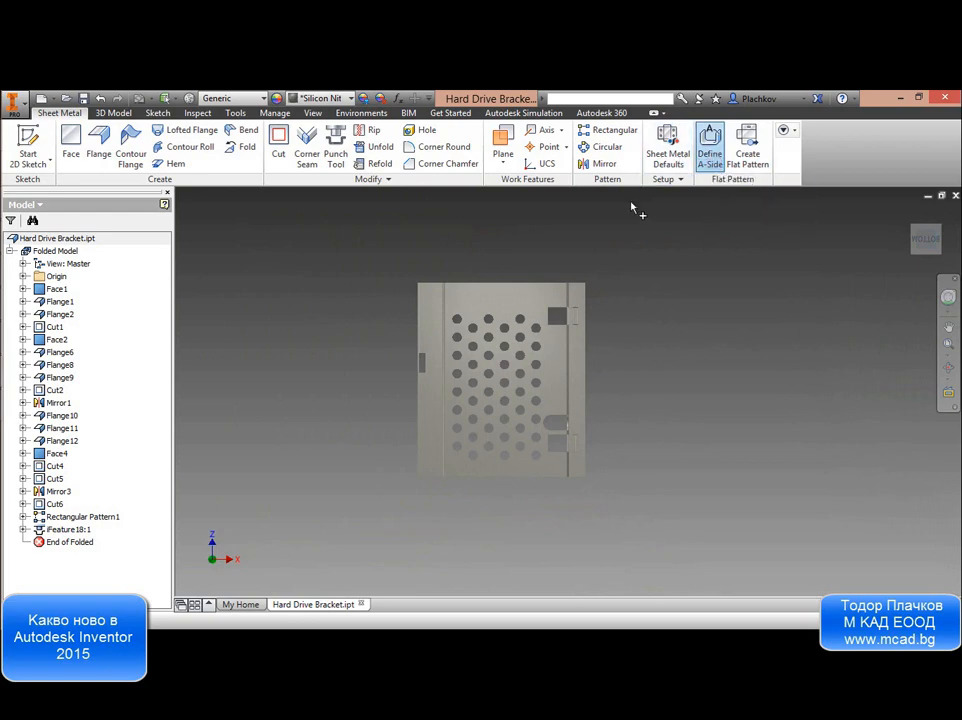
shift+middle_drag(599, 357, 560, 348)
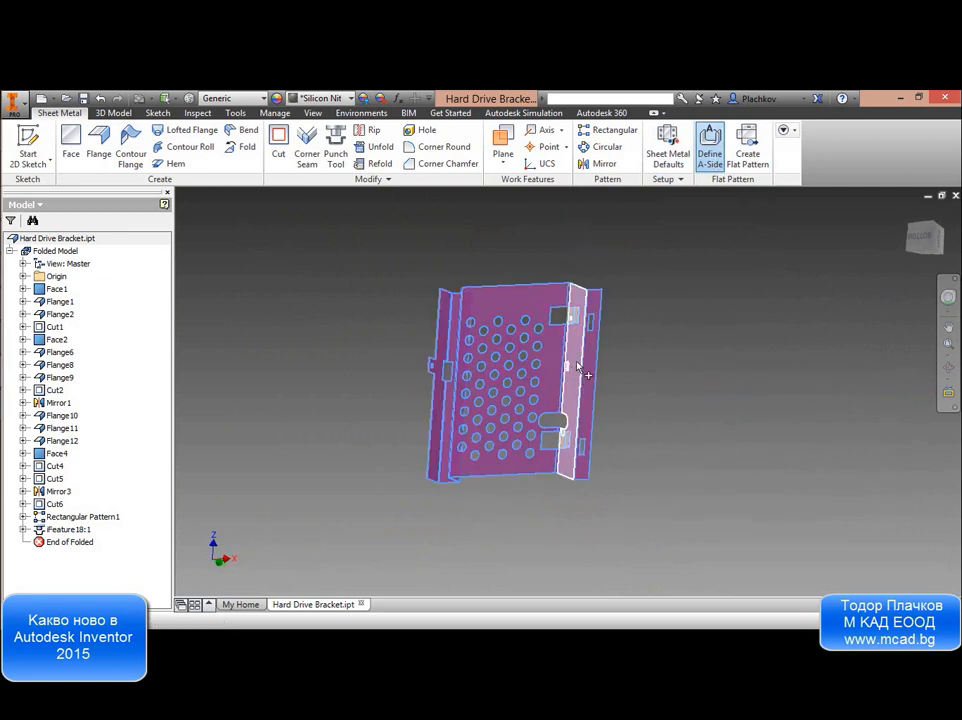
click(746, 158)
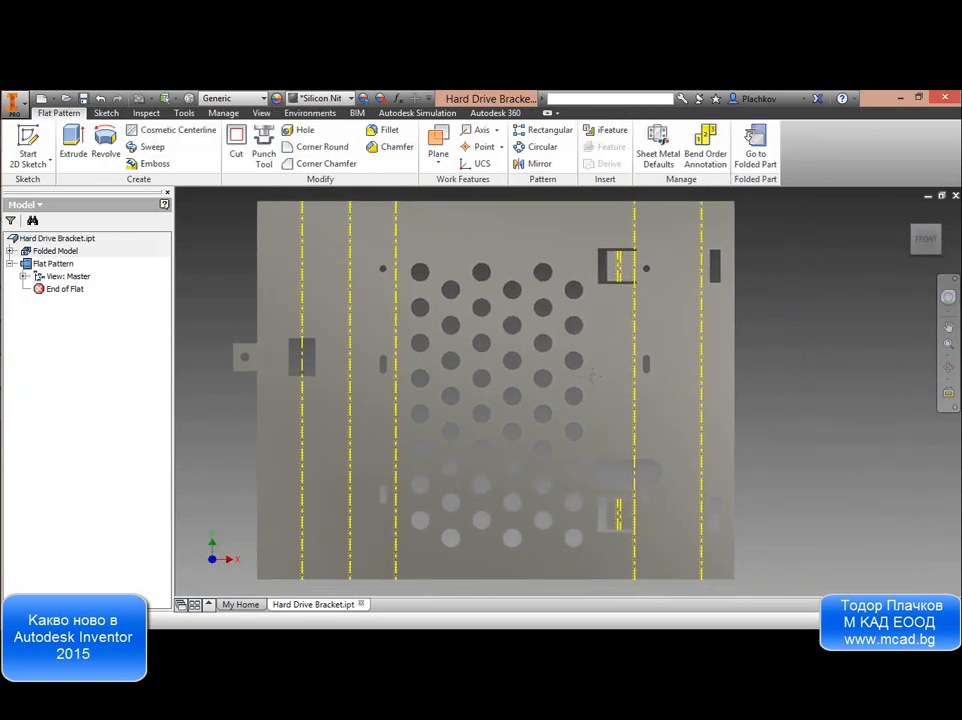
scroll(531, 335, down, 3)
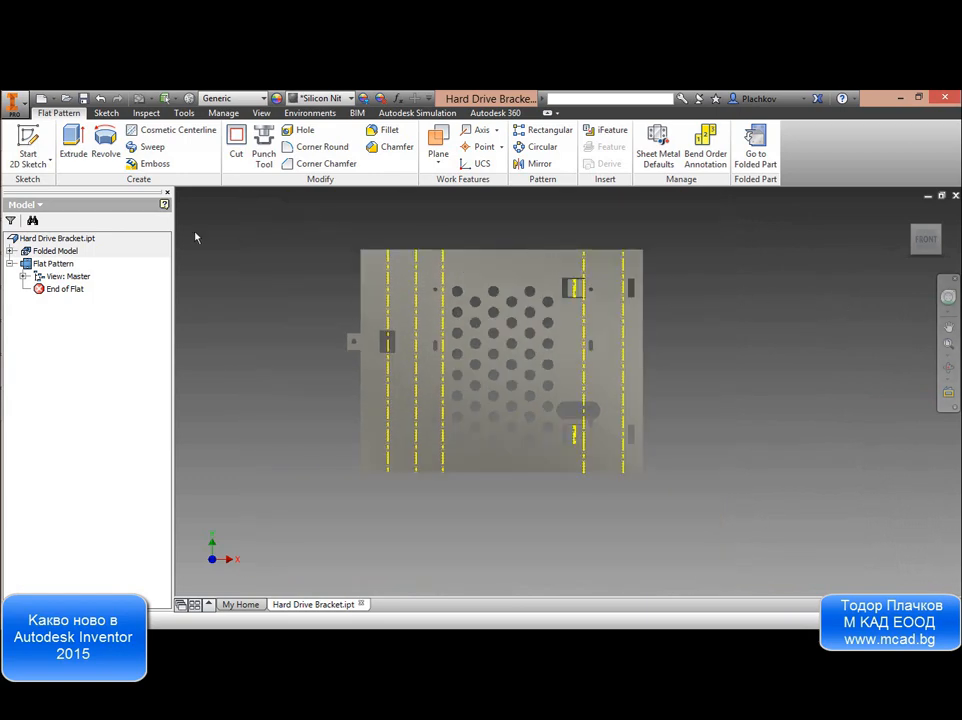
Edit the flat pattern definition, apply a 90-degree rotation to the Default orientation, and close the definition.
right_click(45, 264)
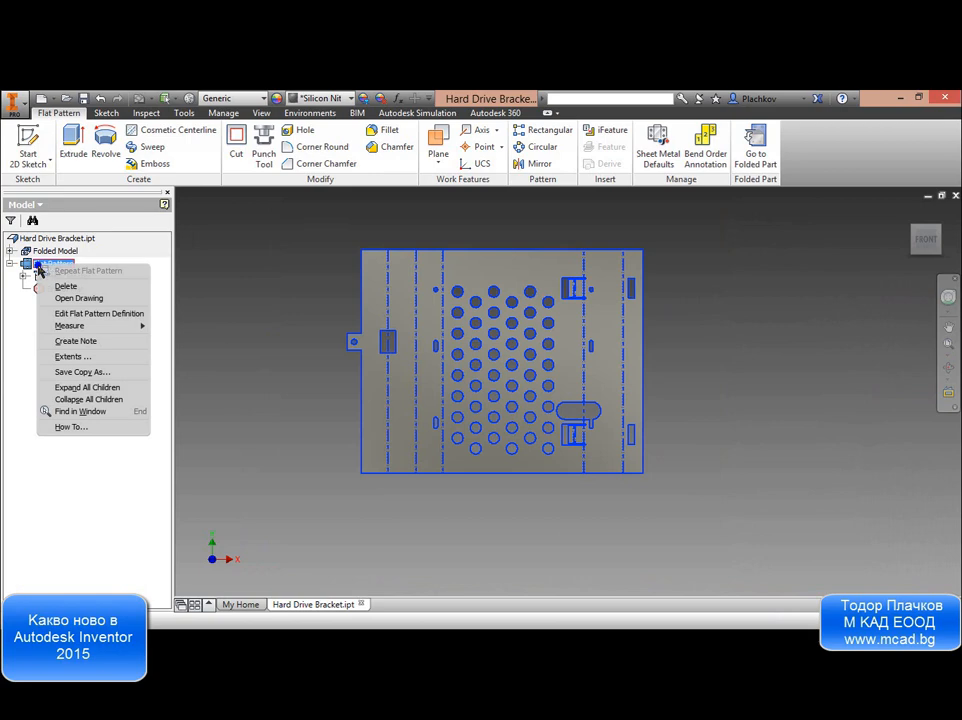
click(90, 314)
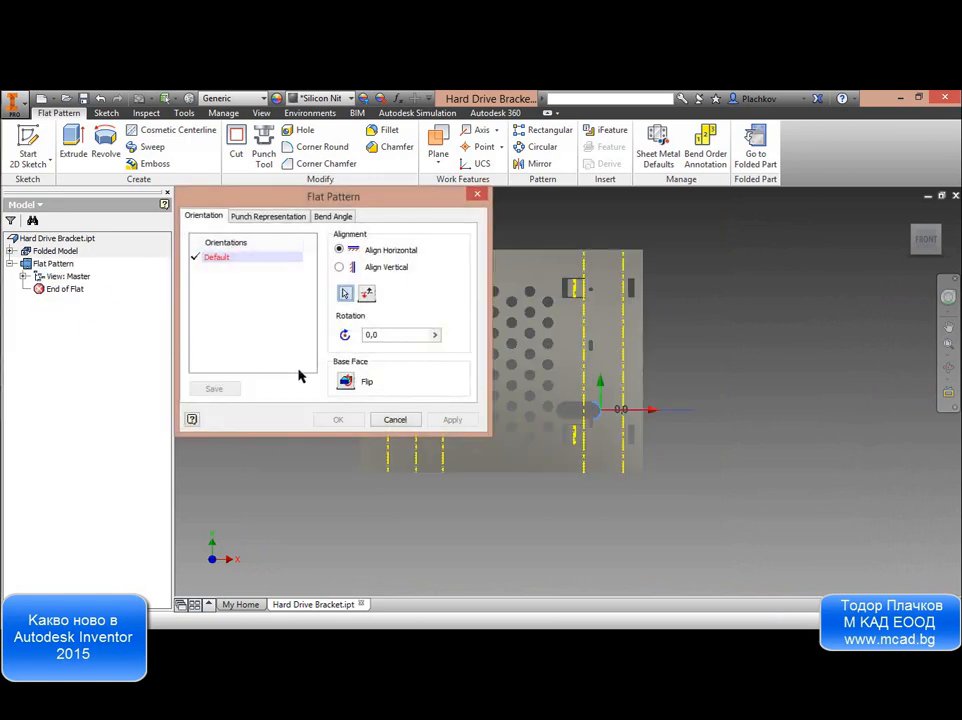
middle_drag(604, 296, 646, 318)
click(385, 334)
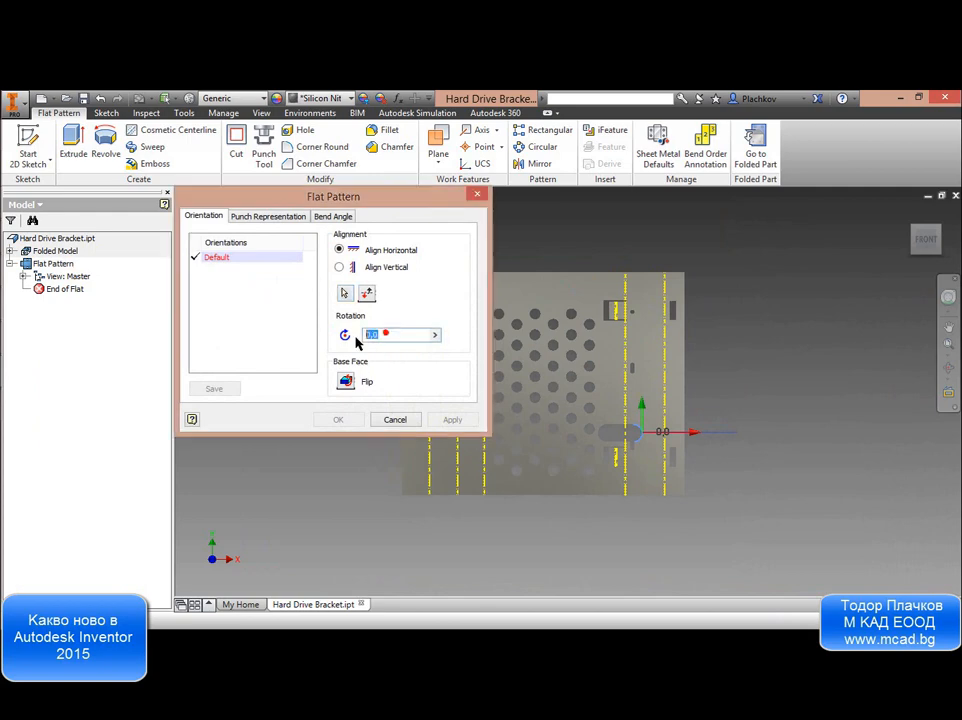
text(90)
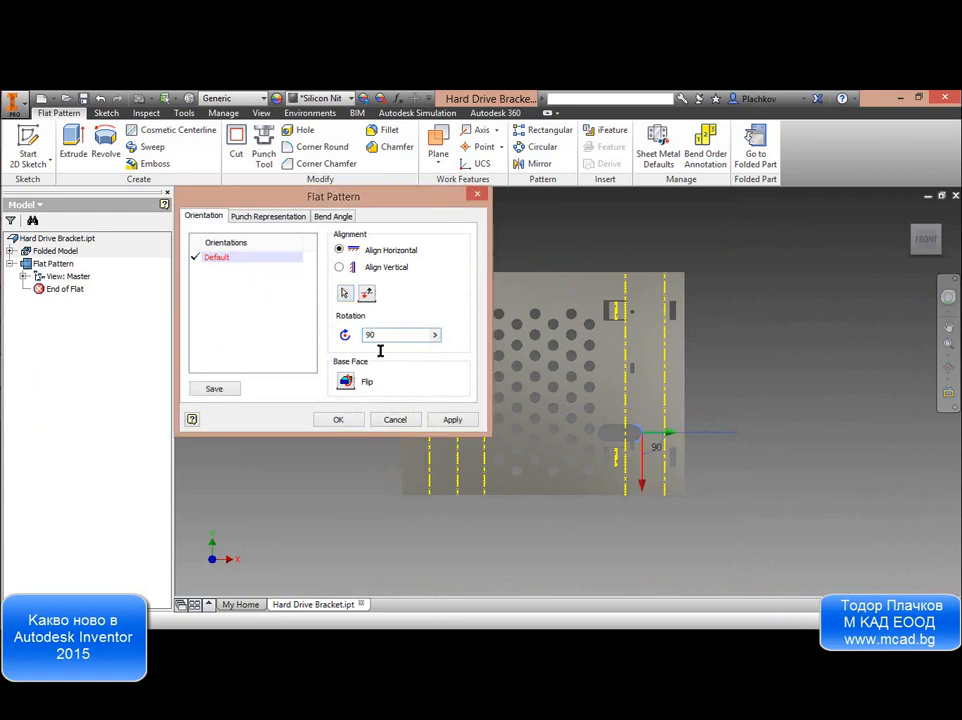
click(446, 420)
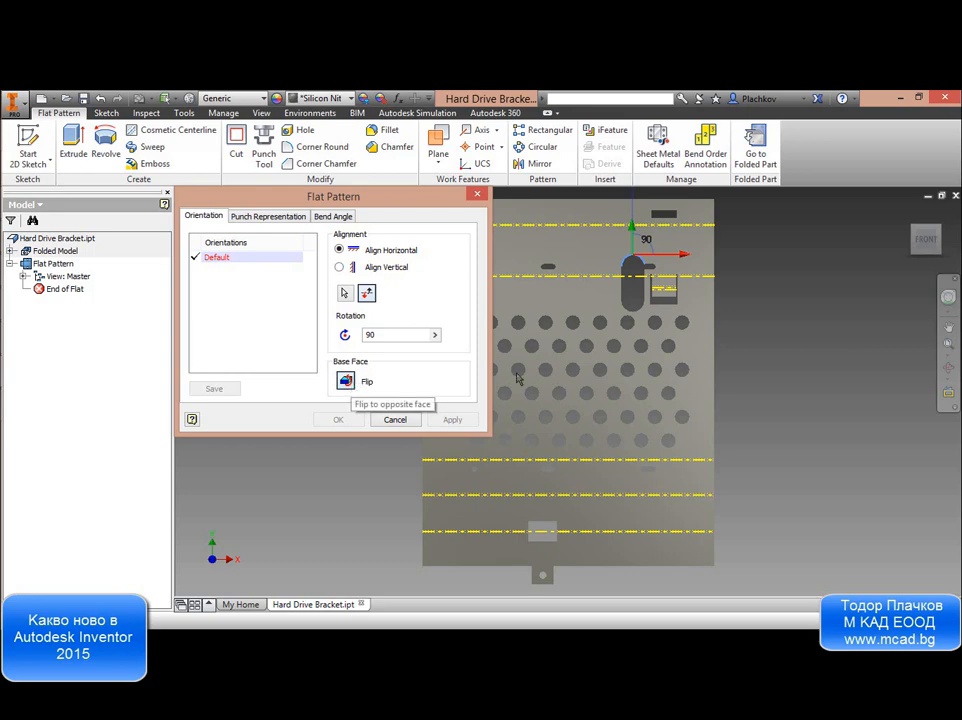
scroll(756, 357, down, 5)
scroll(756, 357, up, 5)
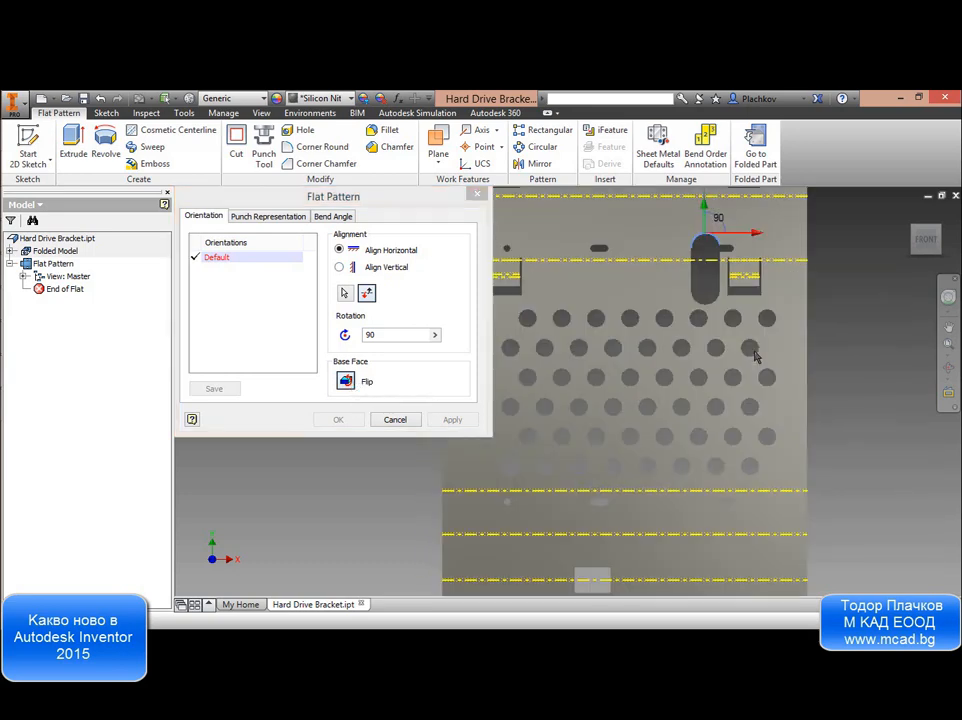
click(405, 417)
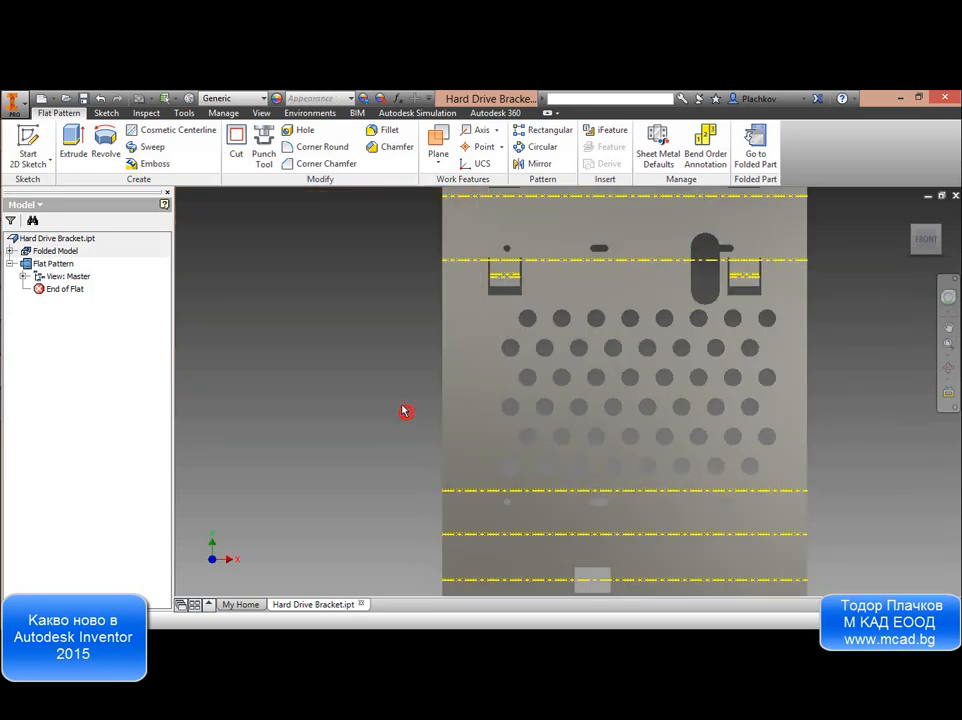
middle_drag(527, 378, 426, 401)
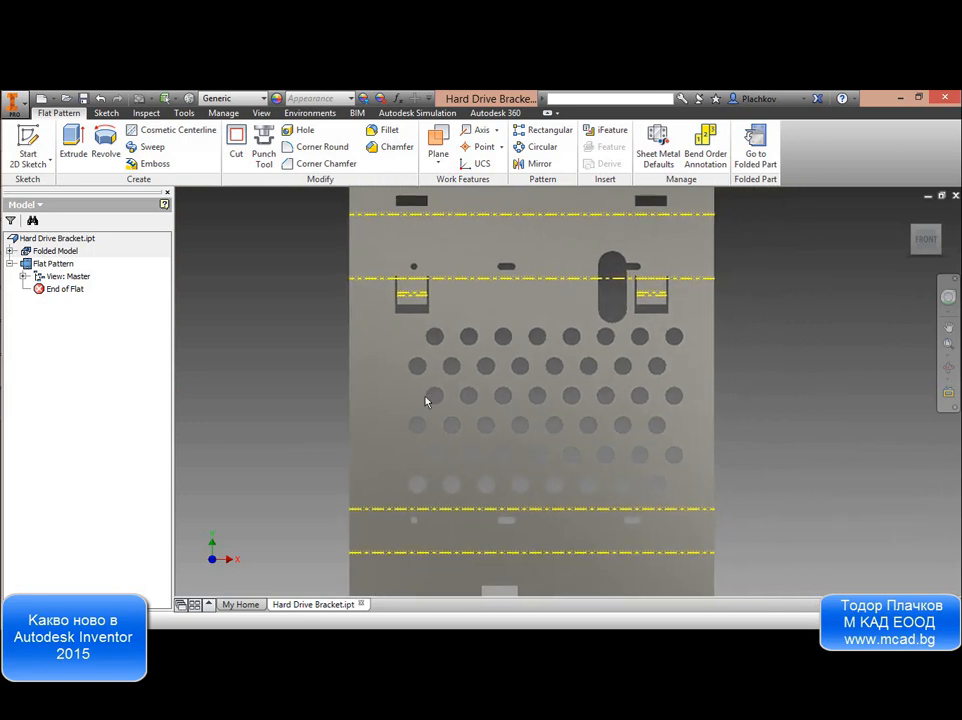
scroll(429, 397, down, 3)
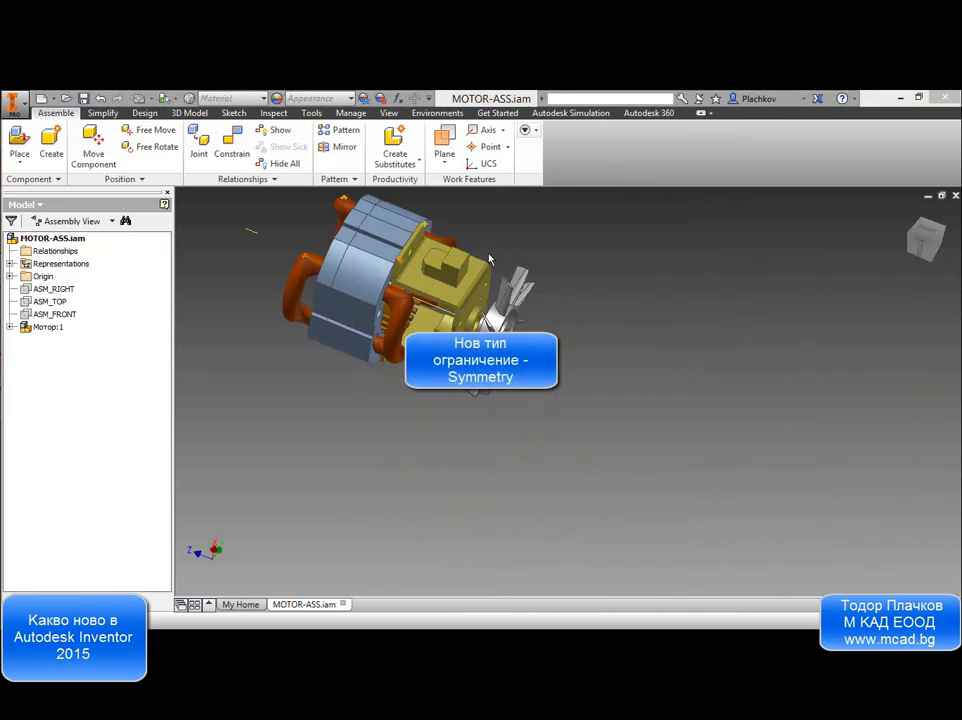
middle_drag(489, 259, 492, 310)
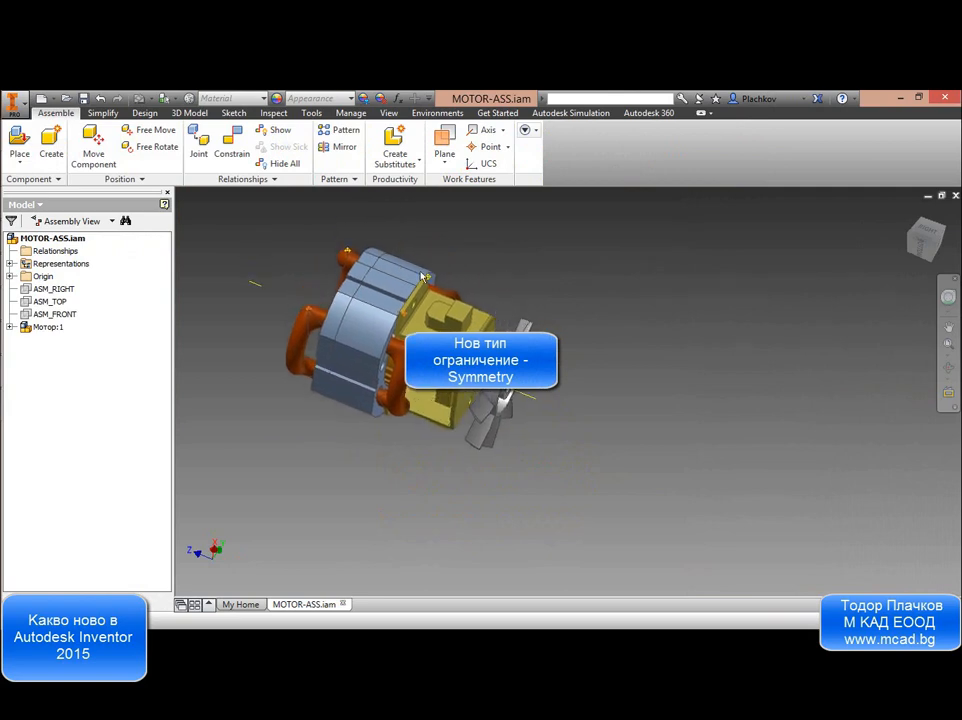
click(231, 145)
click(288, 253)
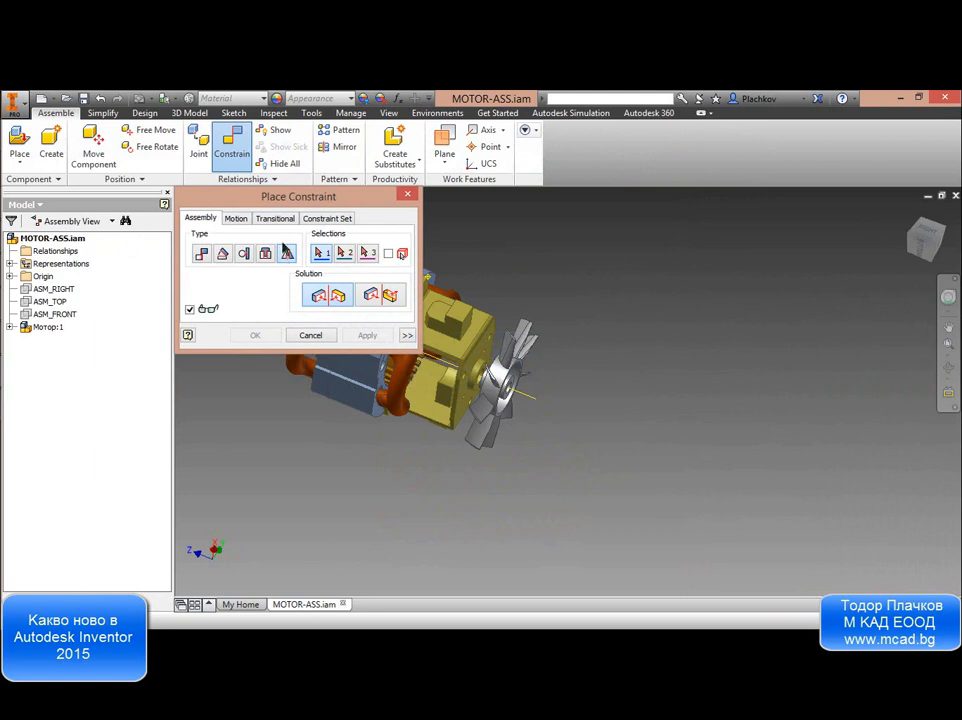
click(310, 336)
Create a work plane offset 20 mm outward from the outer rim face of the motor's fan.
click(444, 145)
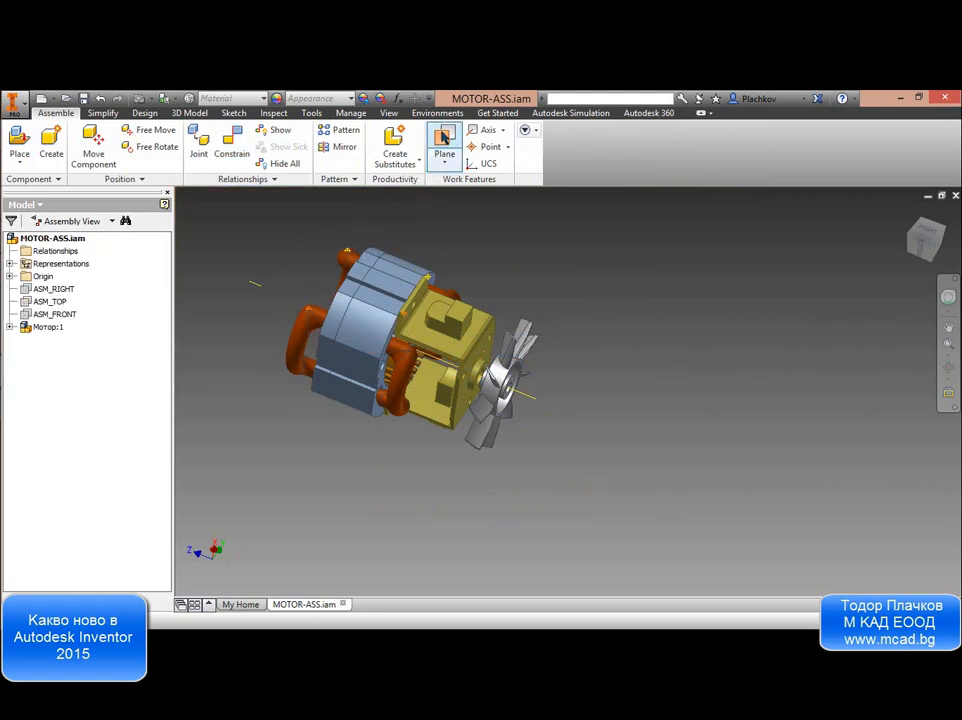
scroll(520, 380, up, 5)
middle_drag(551, 403, 483, 290)
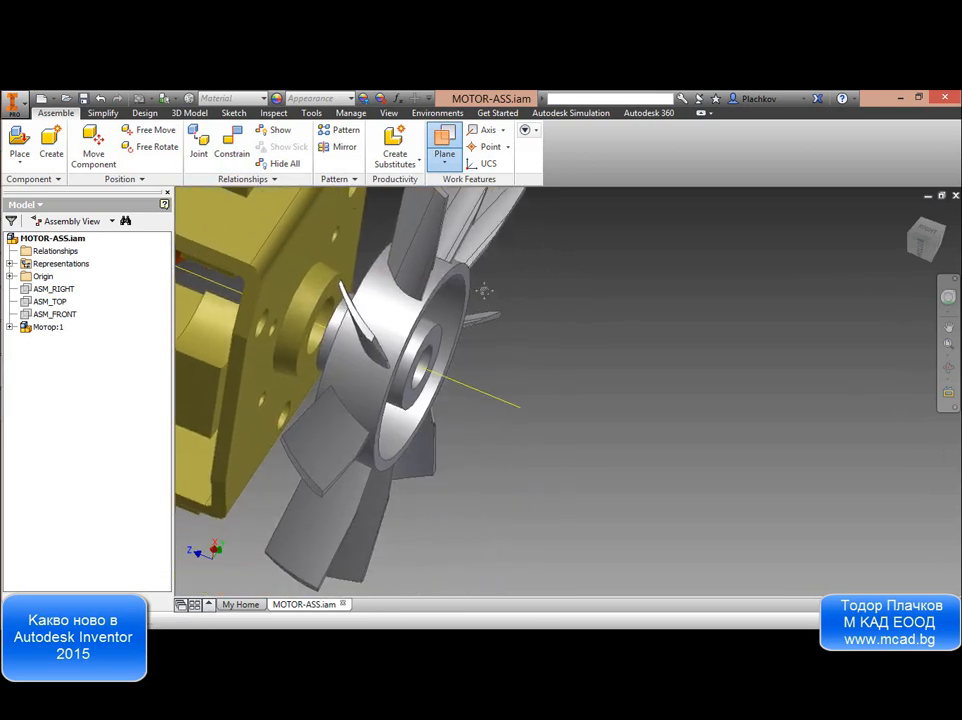
click(461, 271)
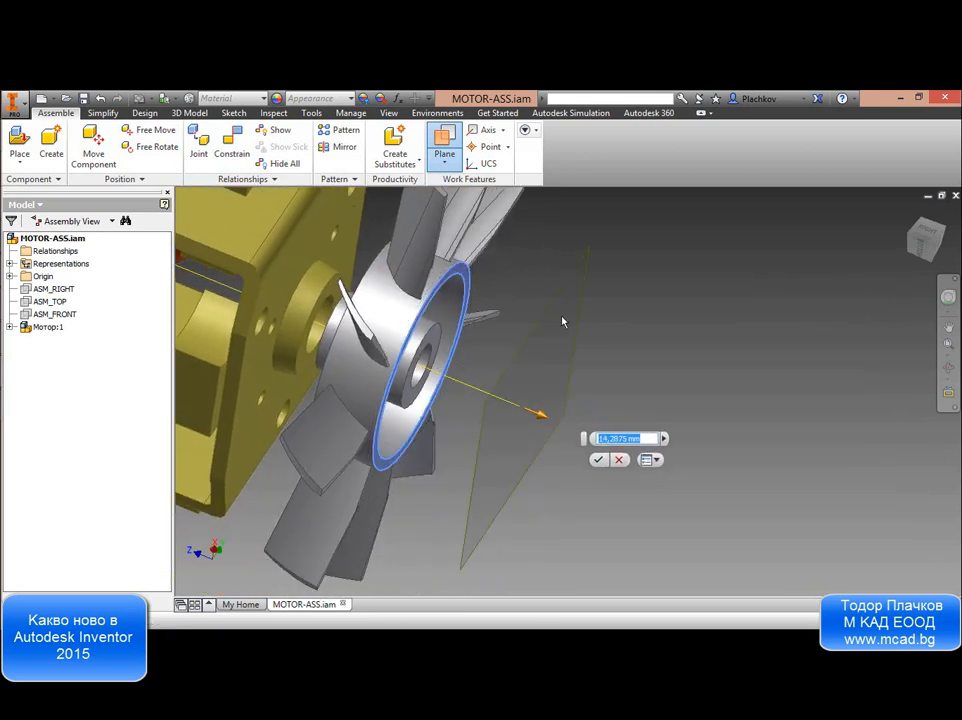
text(20)
key(Return)
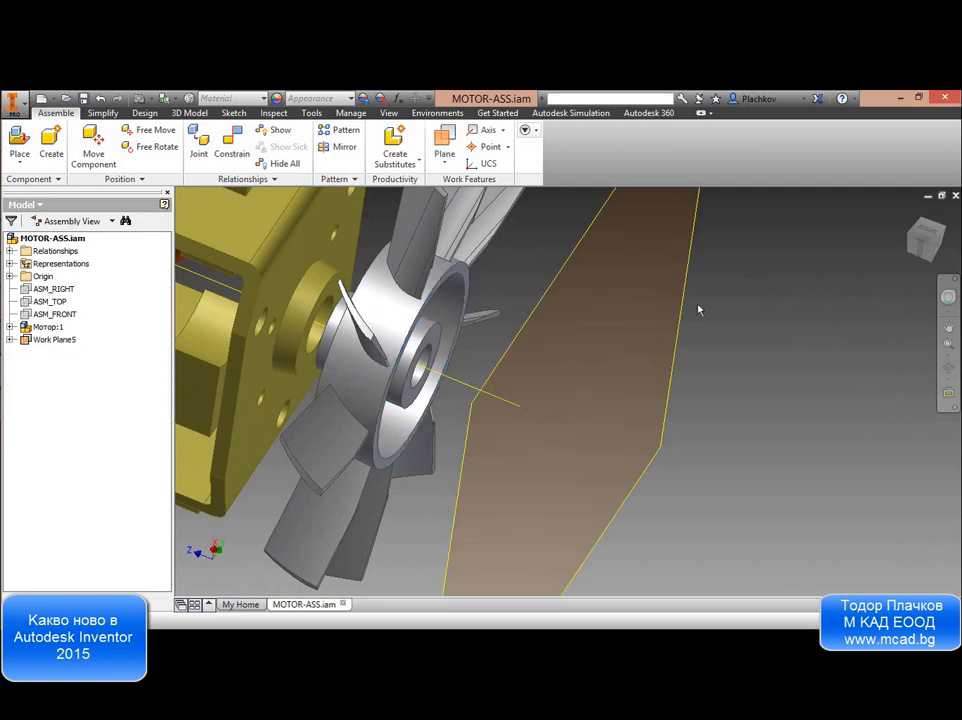
Mirror the Мотор:1 subassembly with all its parts about the offset work plane.
scroll(698, 309, up, 3)
middle_drag(698, 309, 596, 349)
scroll(644, 329, up, 3)
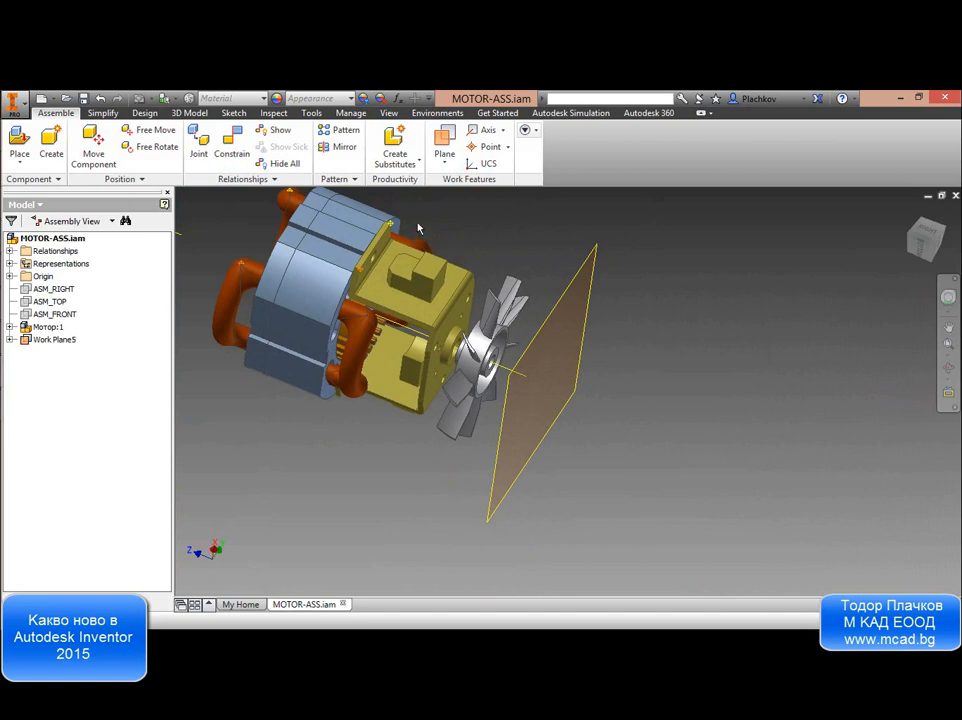
click(344, 146)
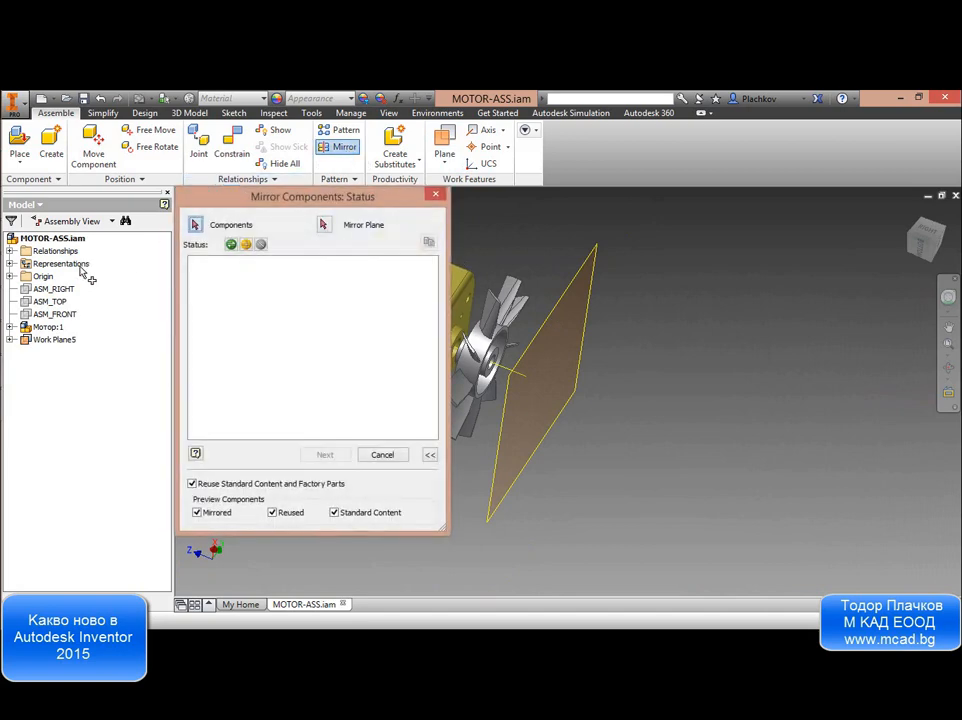
click(50, 329)
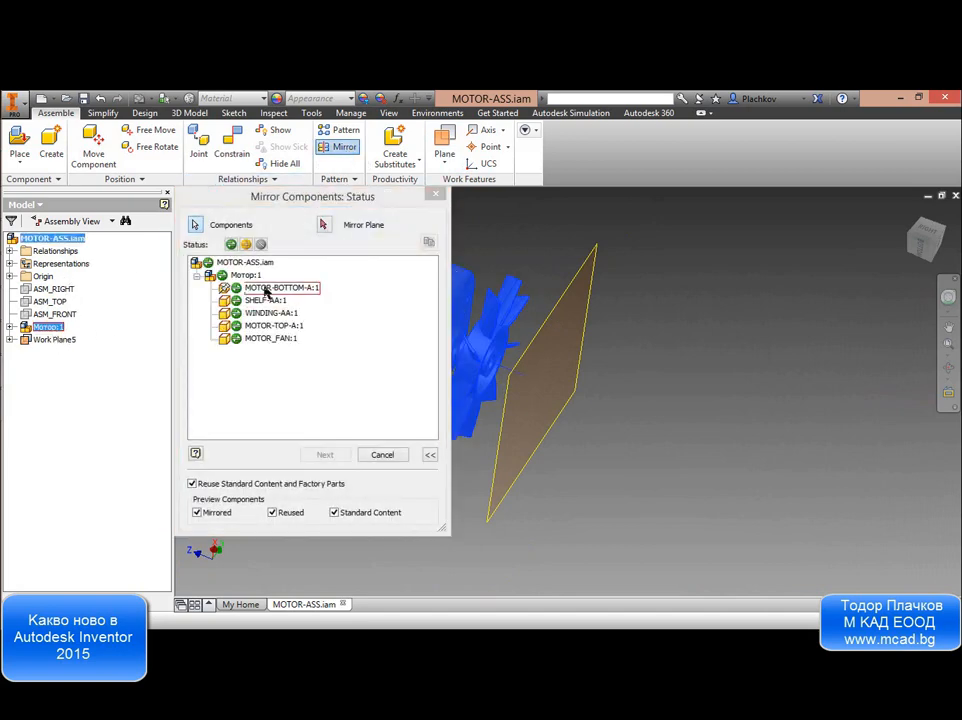
click(324, 226)
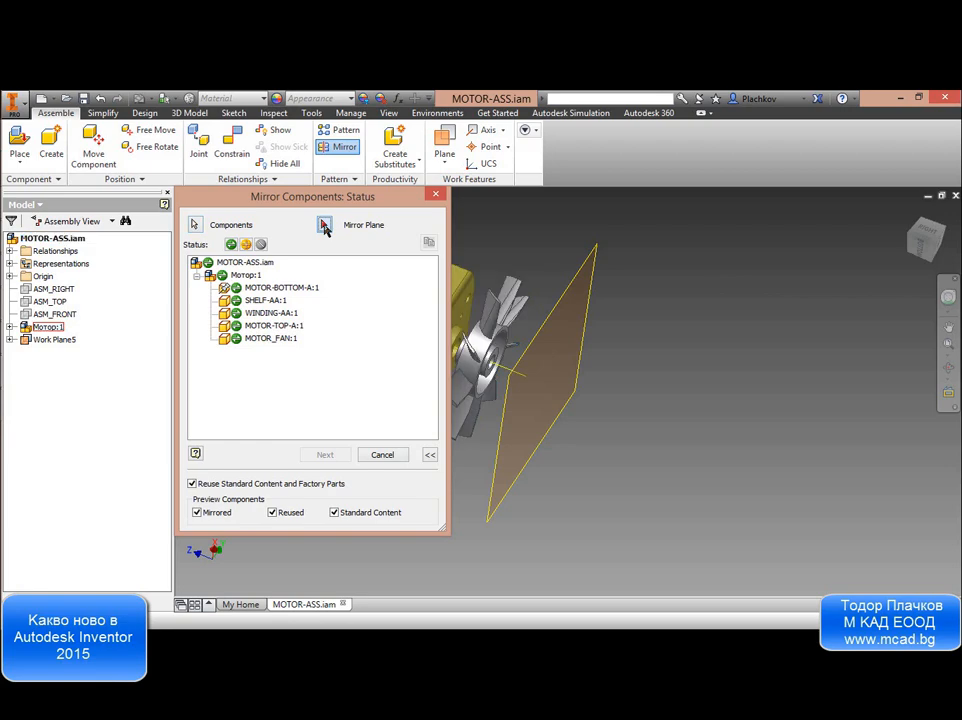
click(569, 285)
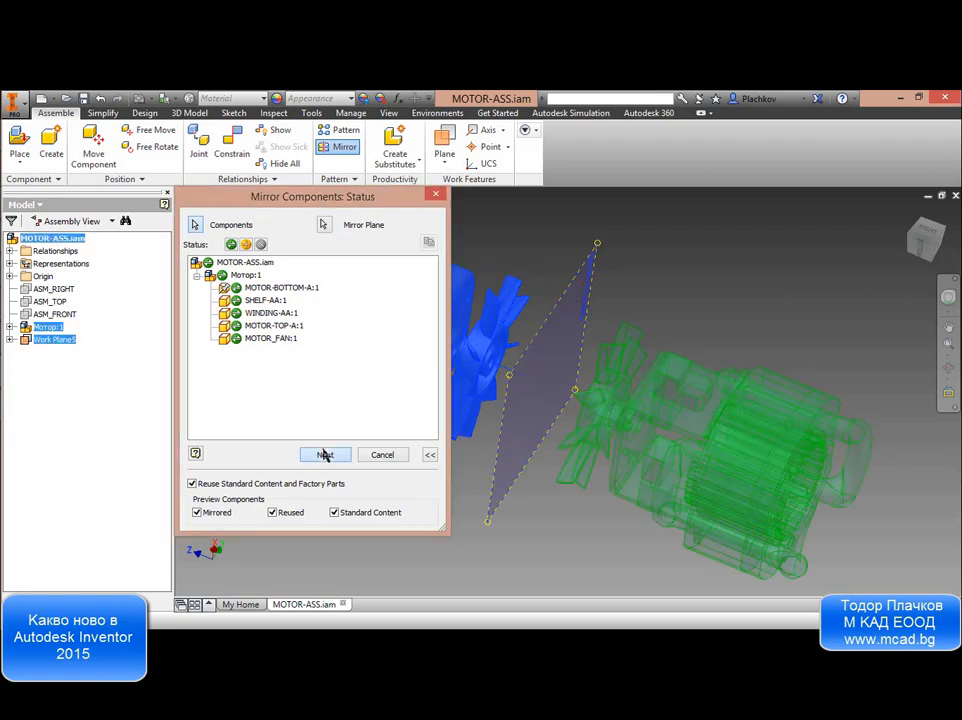
click(320, 454)
click(647, 387)
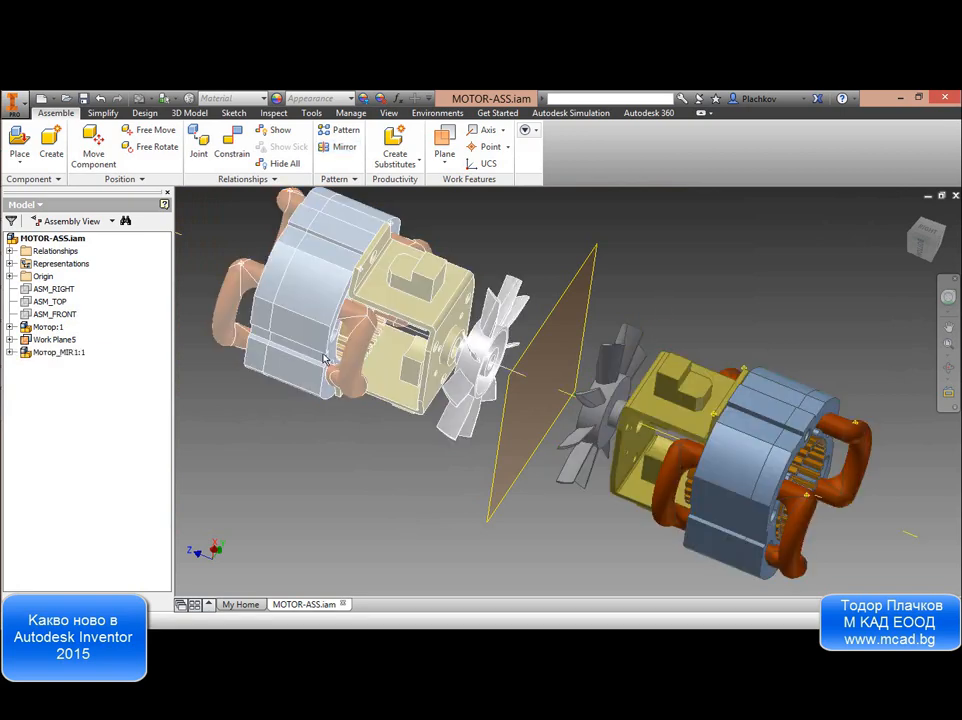
Delete the 20 mm mate from the mirrored motor subassembly.
click(11, 352)
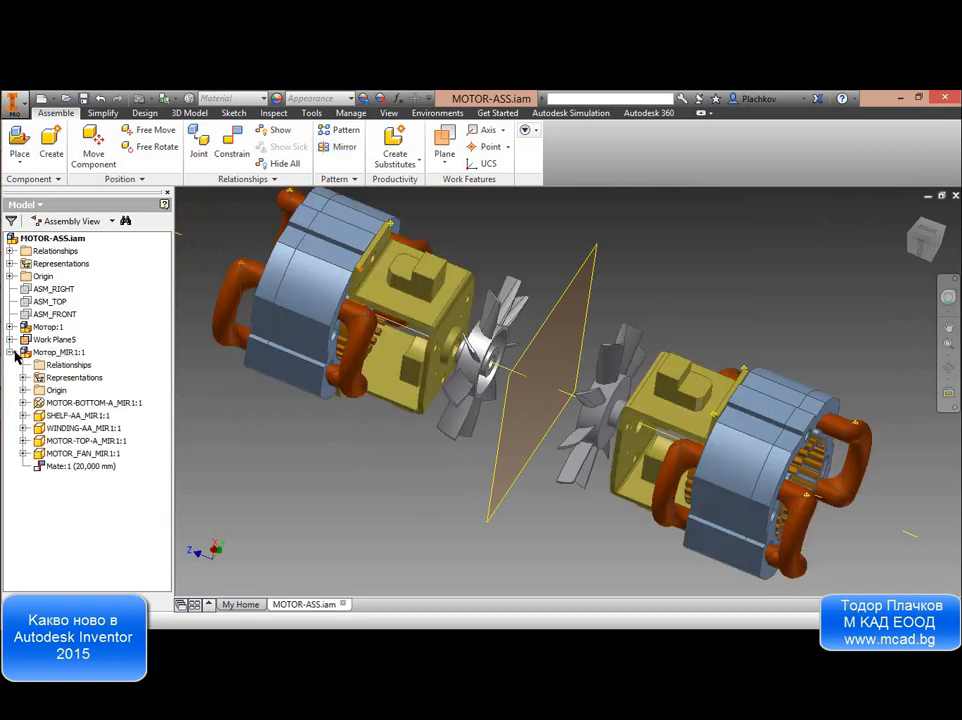
right_click(80, 465)
click(116, 478)
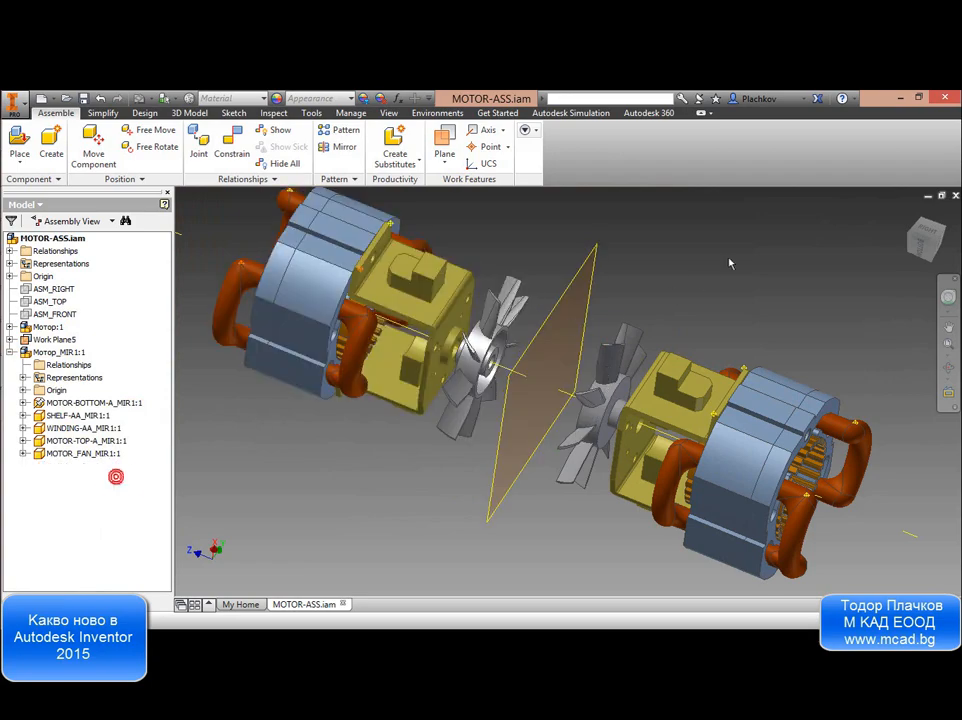
Try moving the mirrored motor in the bottom view to test its freedom.
shift+middle_drag(650, 410, 680, 355)
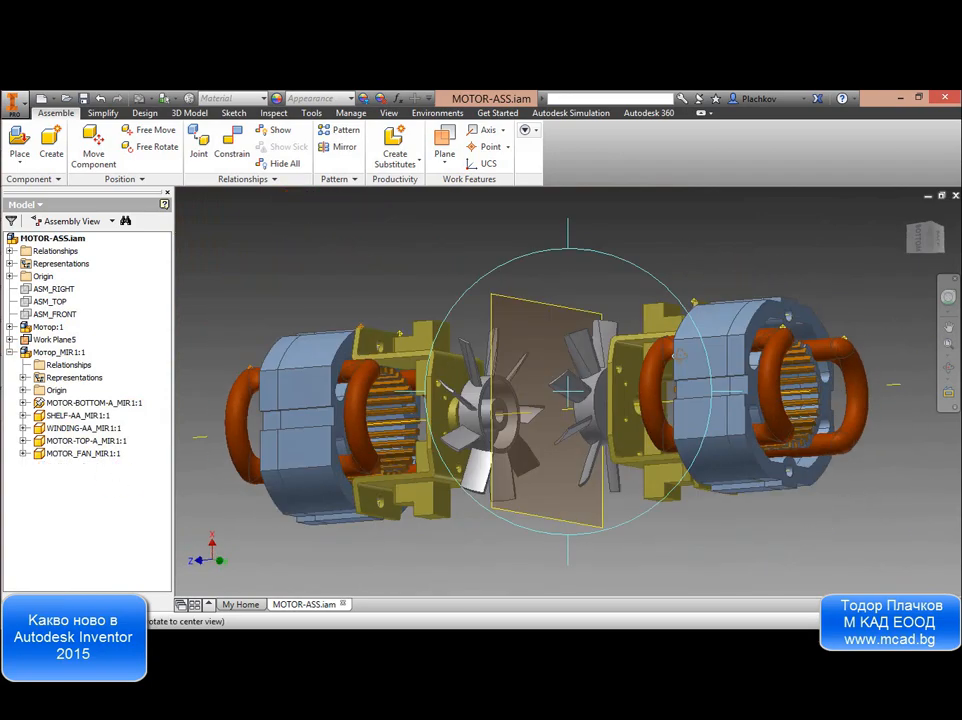
click(924, 238)
mouse_move(677, 375)
mouse_down()
mouse_move(708, 375)
mouse_move(708, 386)
mouse_move(674, 390)
mouse_up()
click(742, 330)
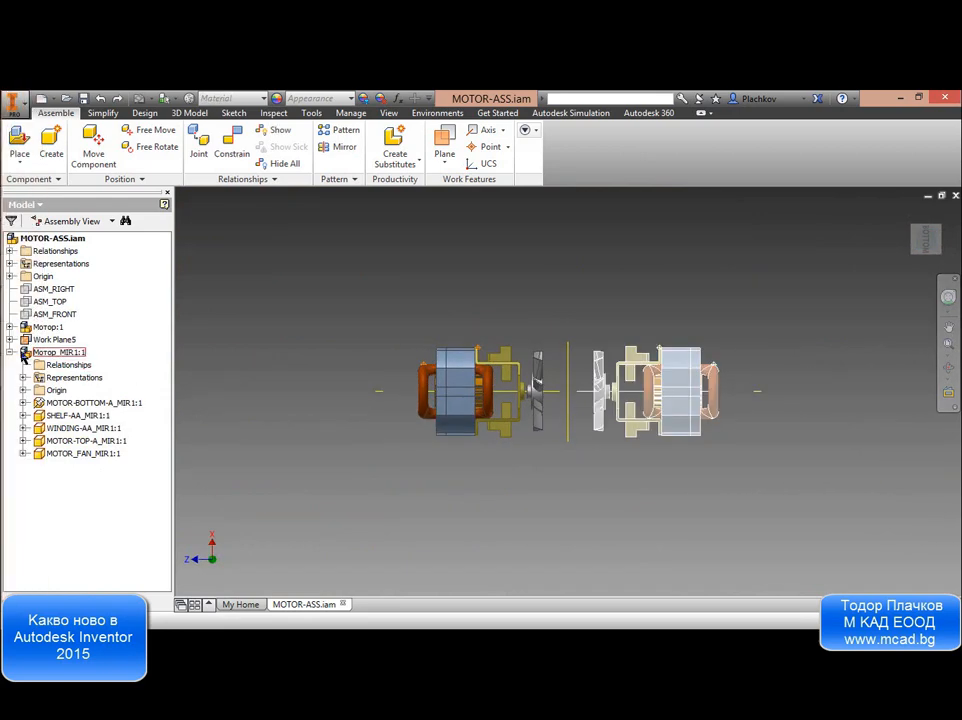
click(11, 353)
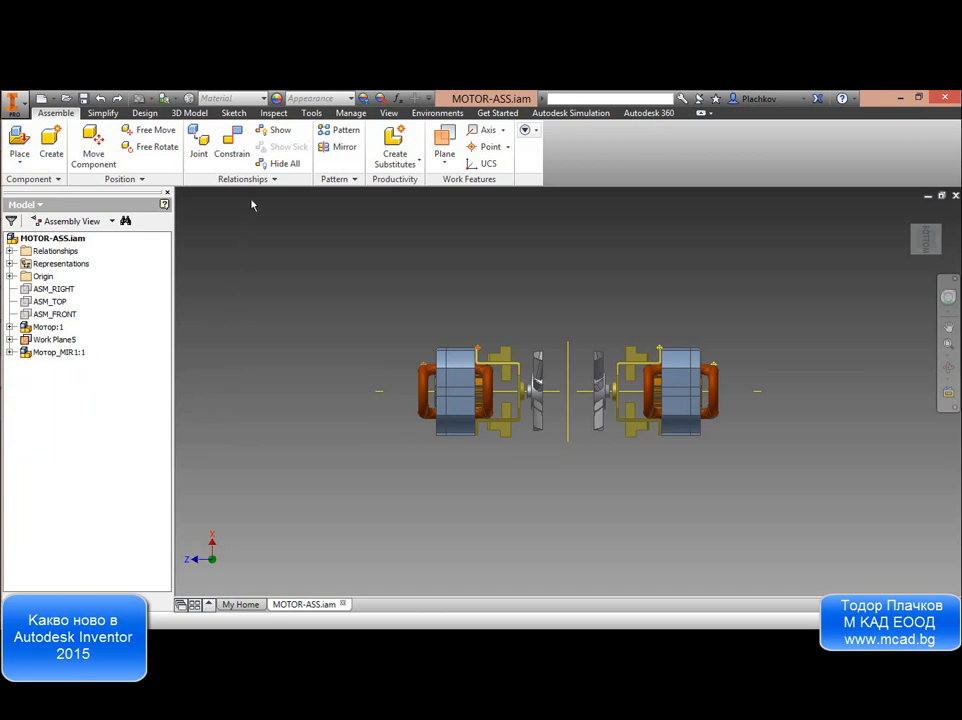
Start a Symmetry constraint between the outer rim faces of the original and mirrored motors' fans.
click(232, 148)
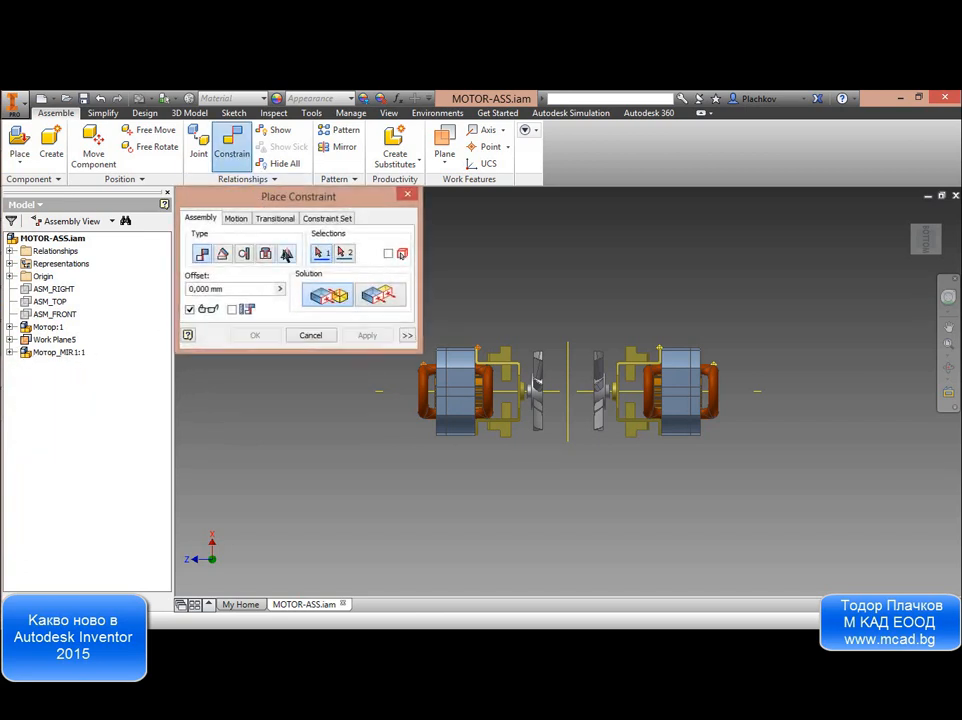
click(287, 254)
shift+middle_drag(608, 341, 560, 362)
scroll(540, 362, up, 8)
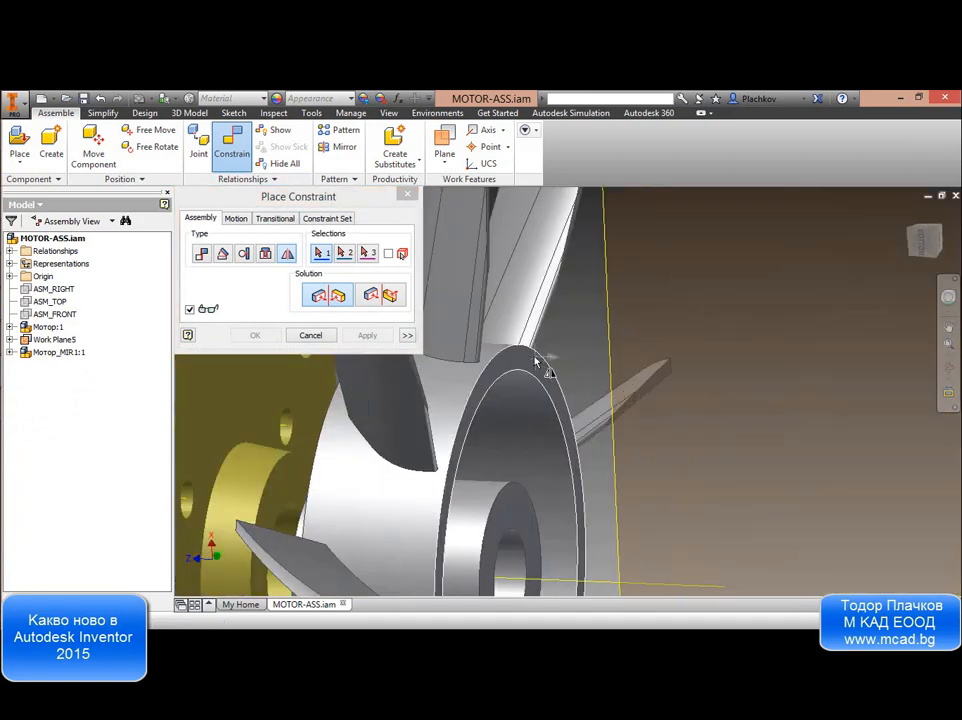
click(537, 363)
scroll(537, 362, down, 6)
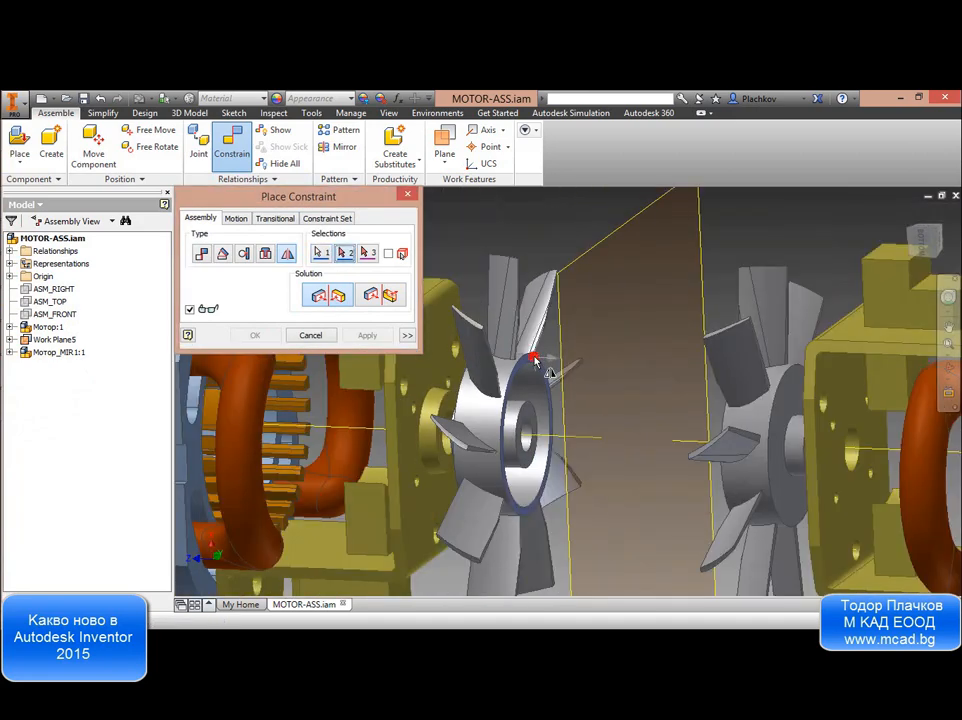
shift+middle_drag(537, 363, 737, 370)
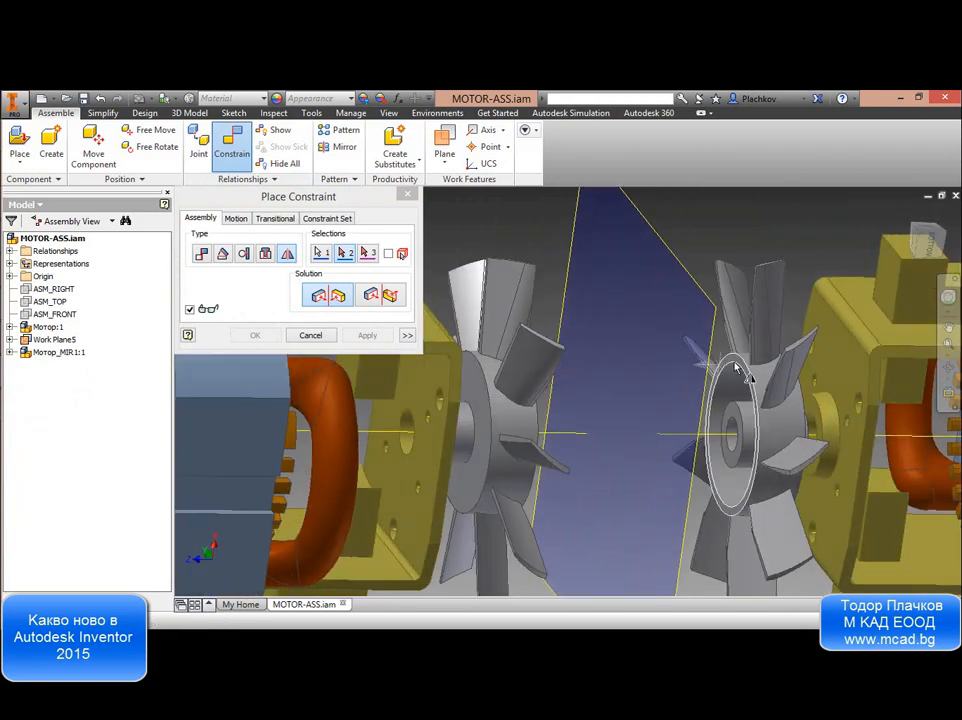
scroll(736, 368, up, 8)
click(735, 366)
scroll(735, 366, down, 6)
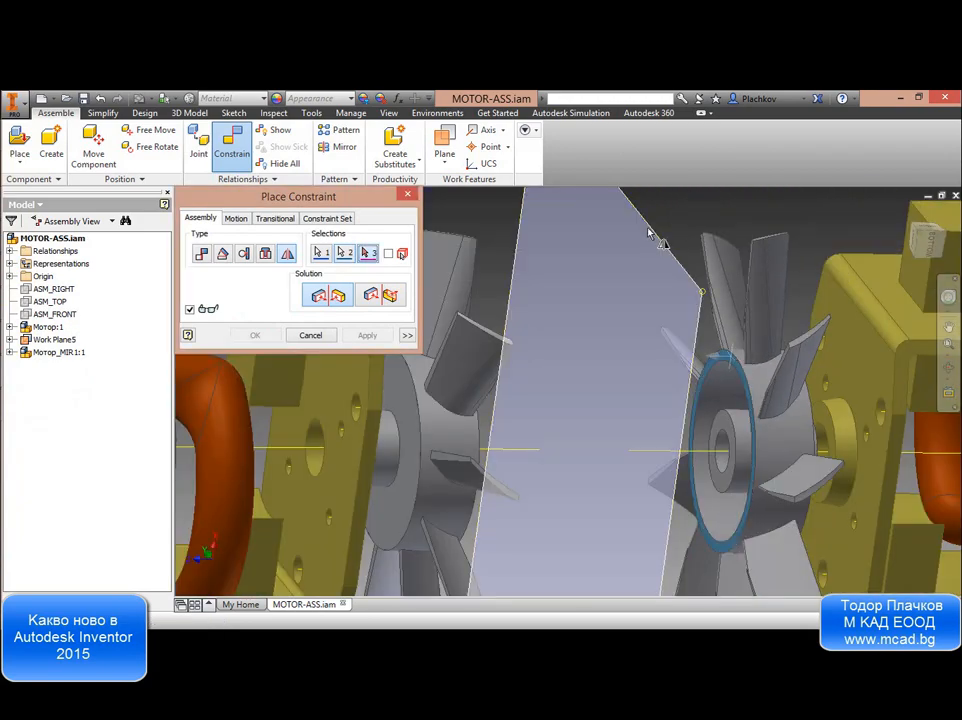
Choose the work plane between the two motors as the symmetry plane and place the constraint.
middle_drag(651, 231, 636, 325)
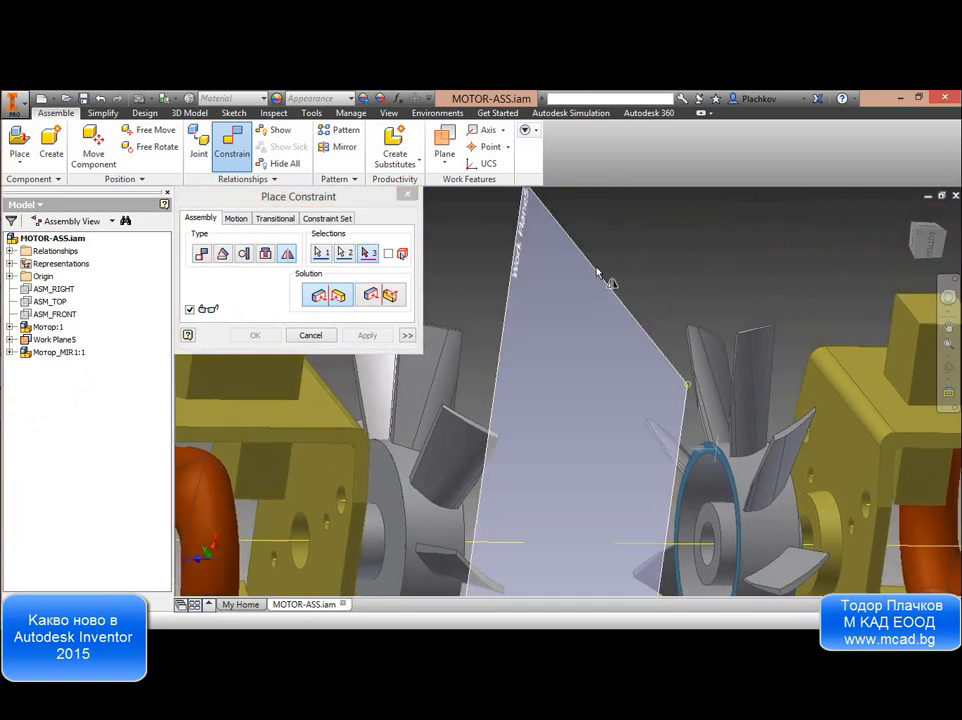
click(598, 272)
scroll(560, 285, down, 5)
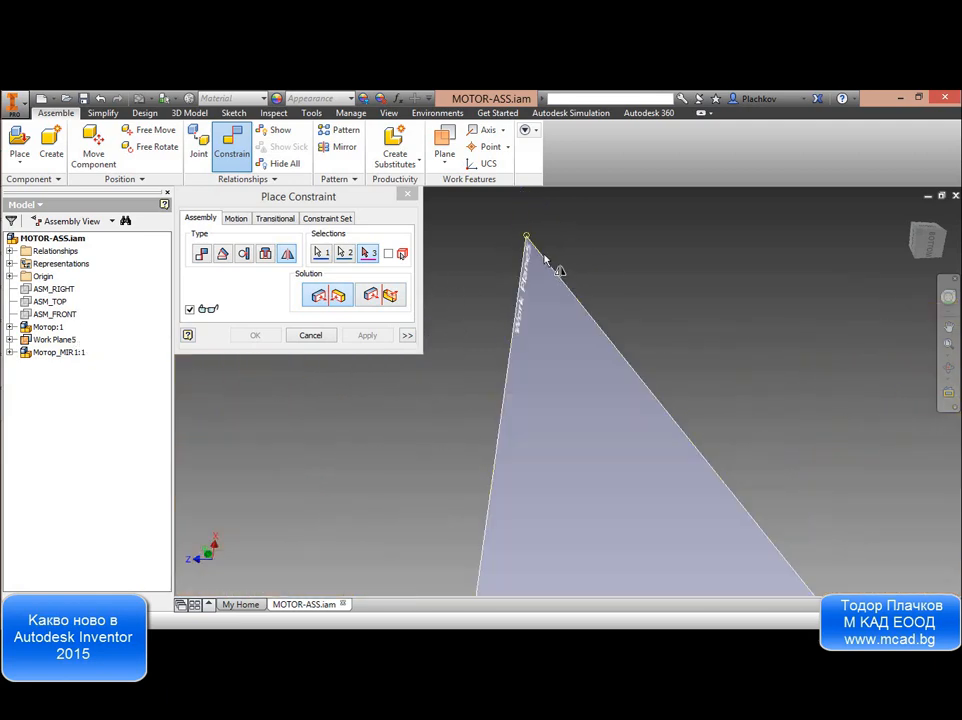
click(545, 259)
scroll(560, 265, up, 5)
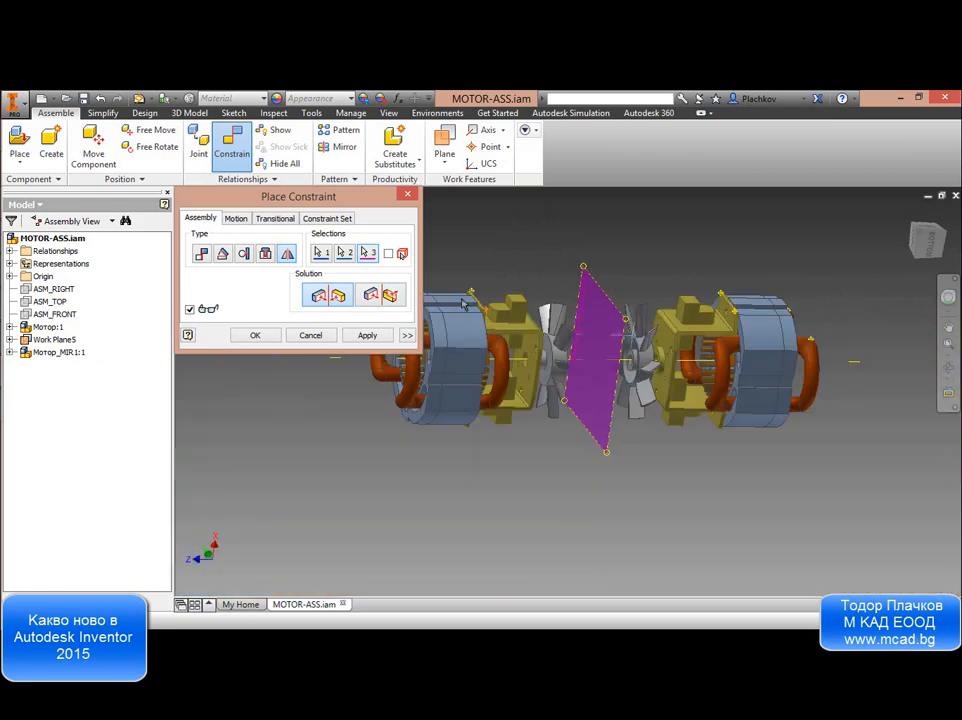
click(256, 337)
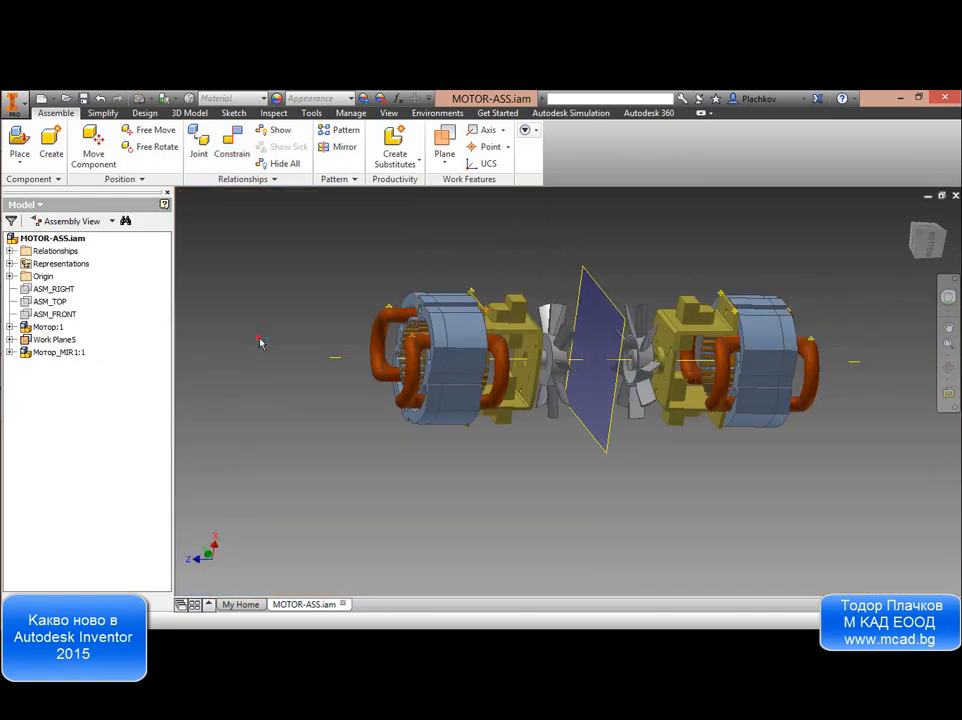
Try moving the mirrored motor and its fan in the bottom view to test the Symmetry constraint.
click(930, 242)
click(677, 389)
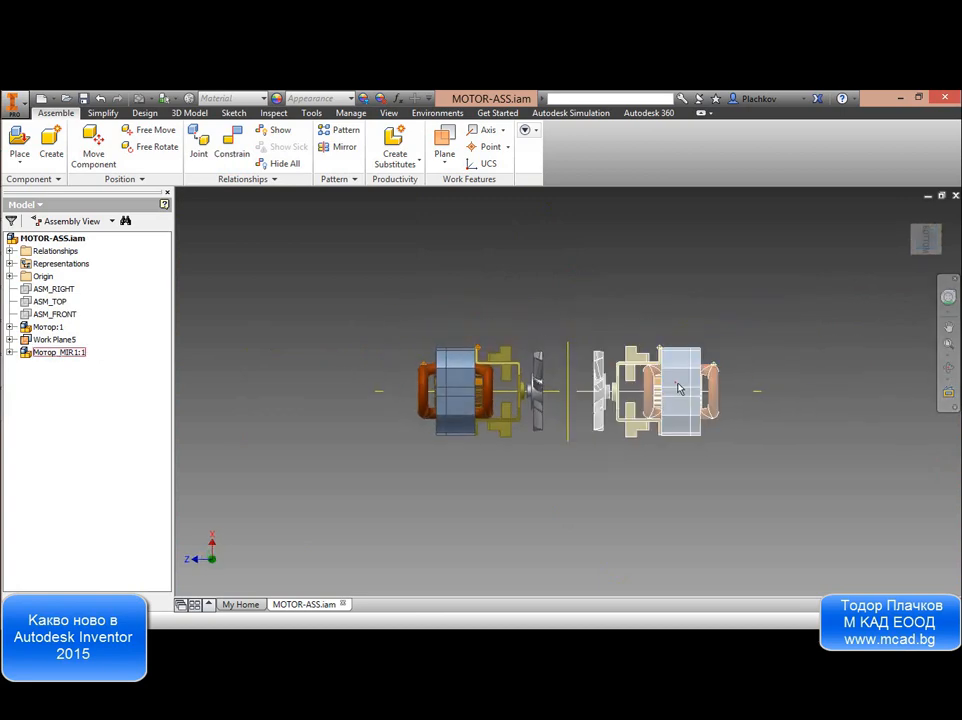
drag(678, 388, 712, 383)
drag(675, 335, 666, 279)
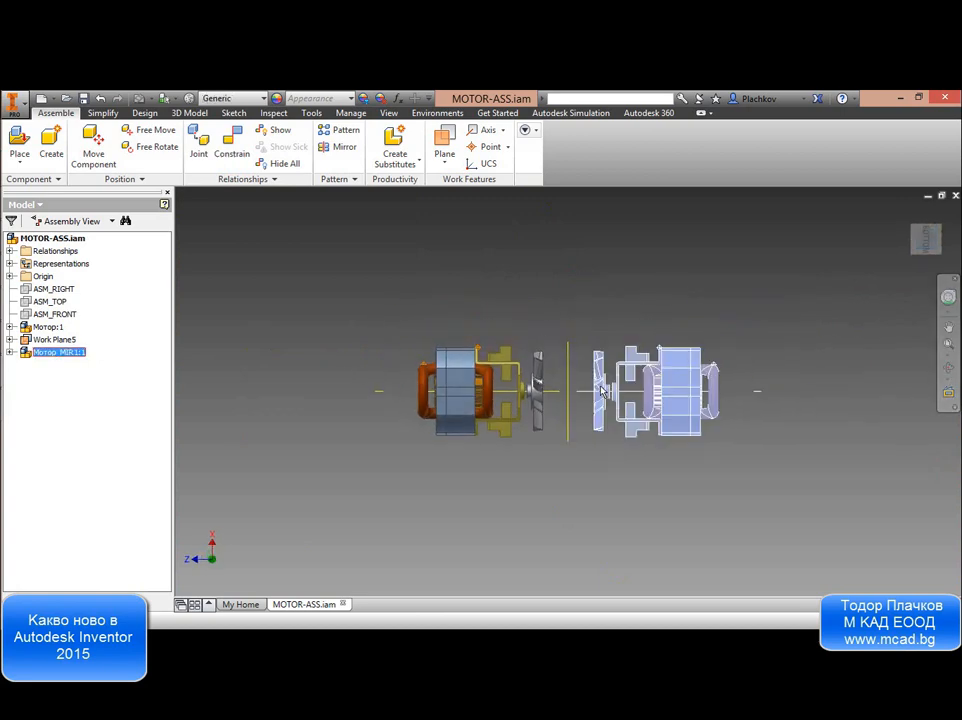
drag(602, 371, 594, 434)
click(581, 460)
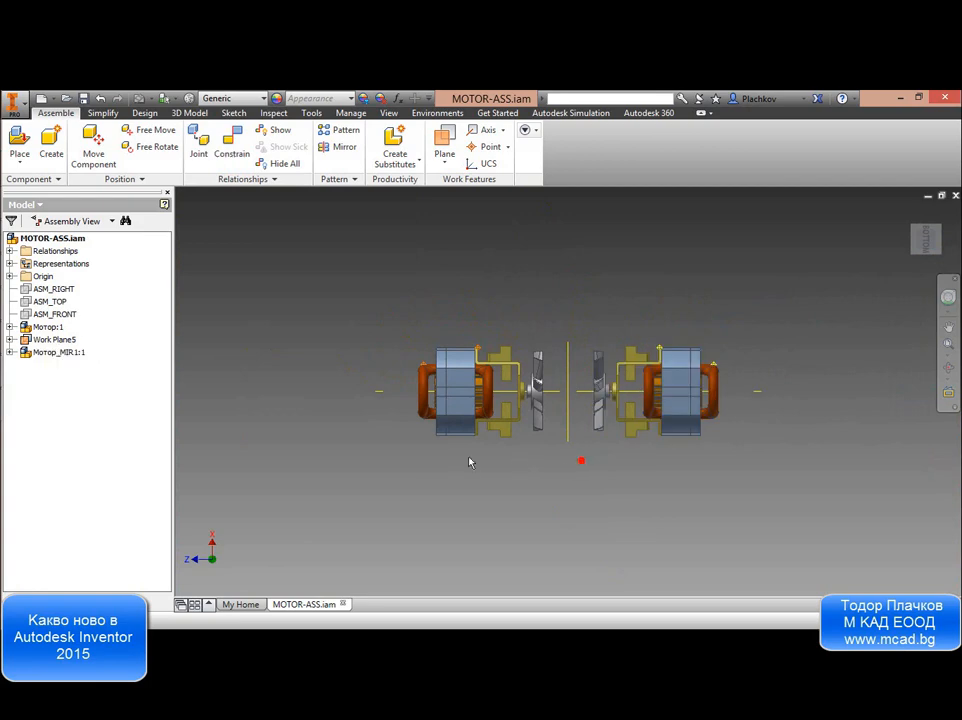
Set the offset dimension of the work plane between the motors to 100 mm.
right_click(62, 340)
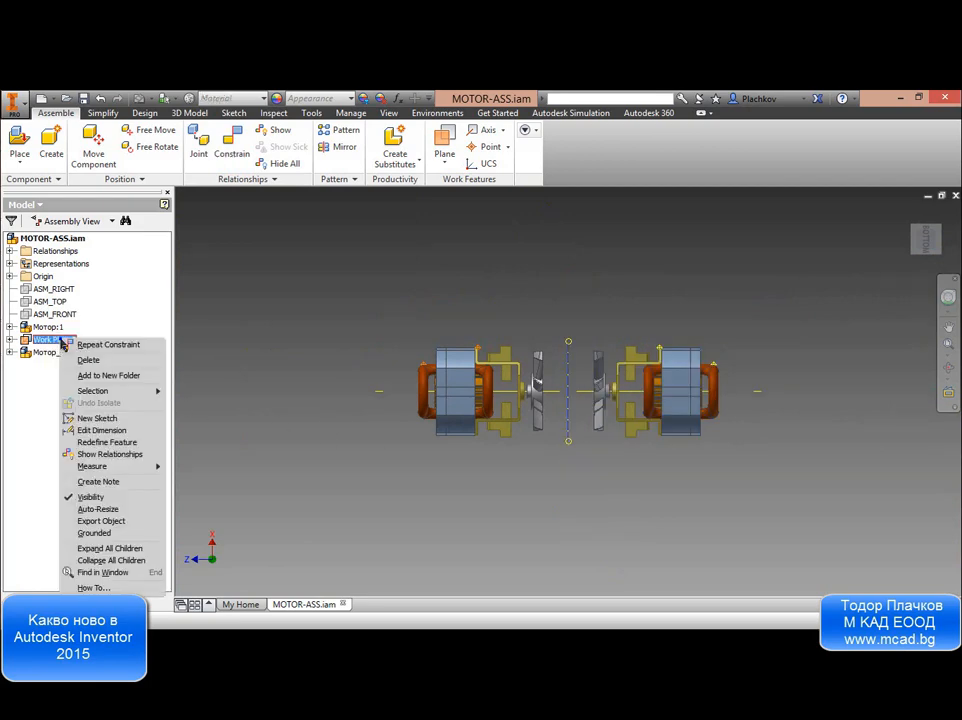
click(84, 430)
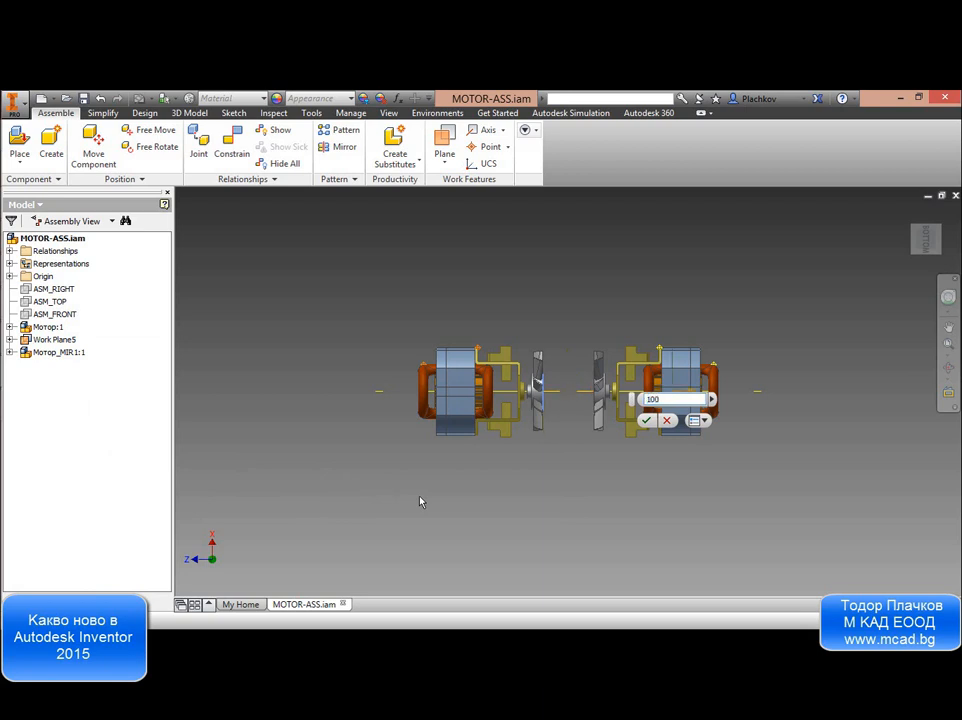
key(Return)
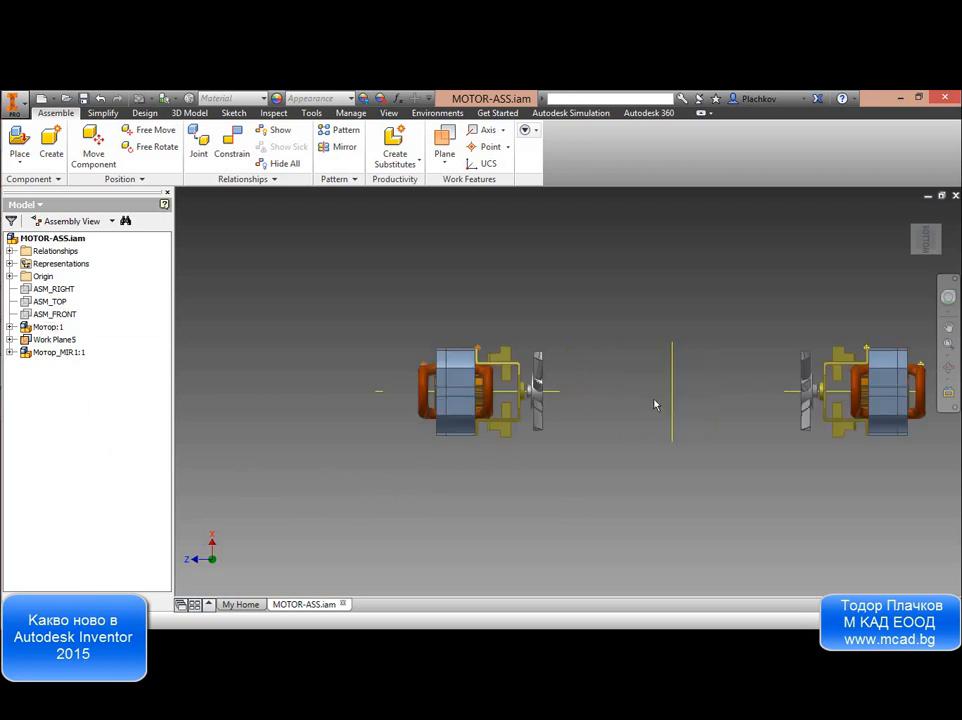
middle_drag(762, 395, 622, 410)
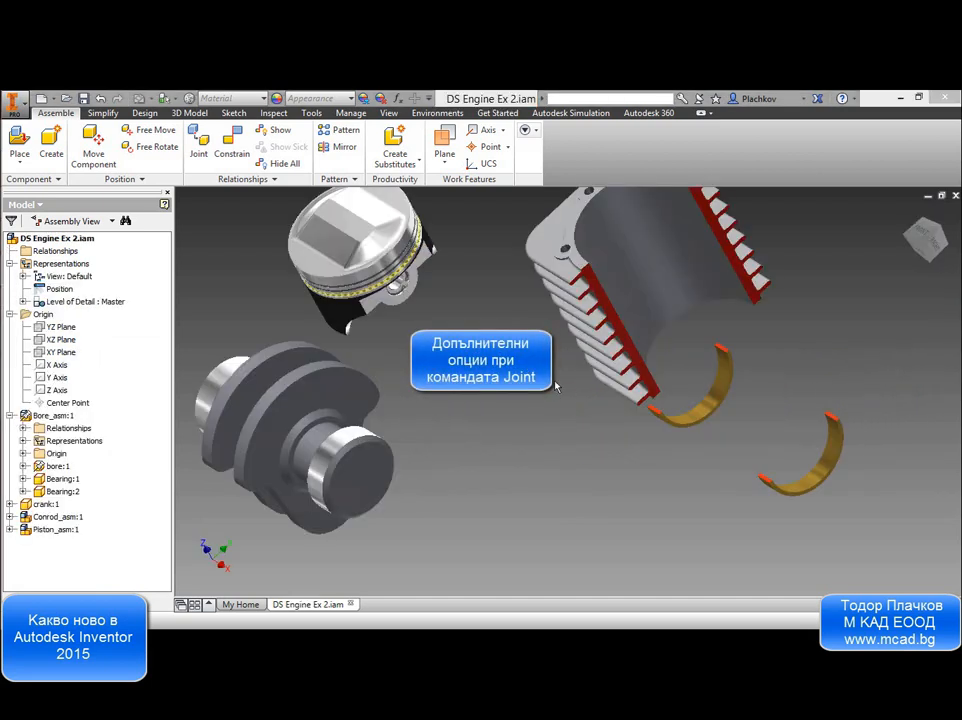
Start a Joint with its first origin on the crankshaft's end journal and set the second origin to Between Two Faces.
click(198, 147)
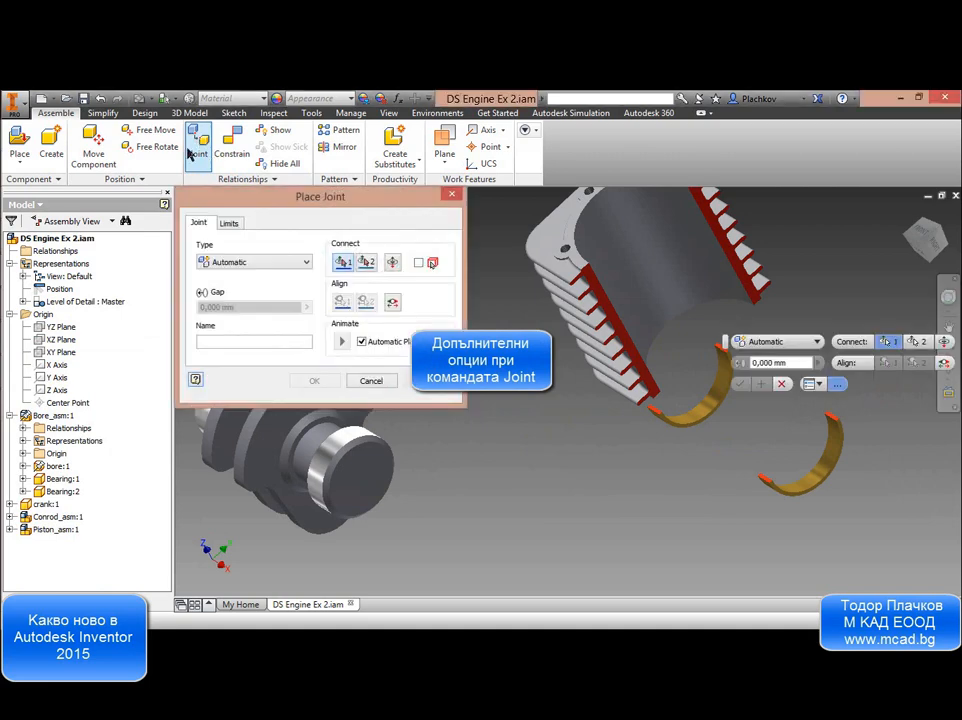
click(349, 443)
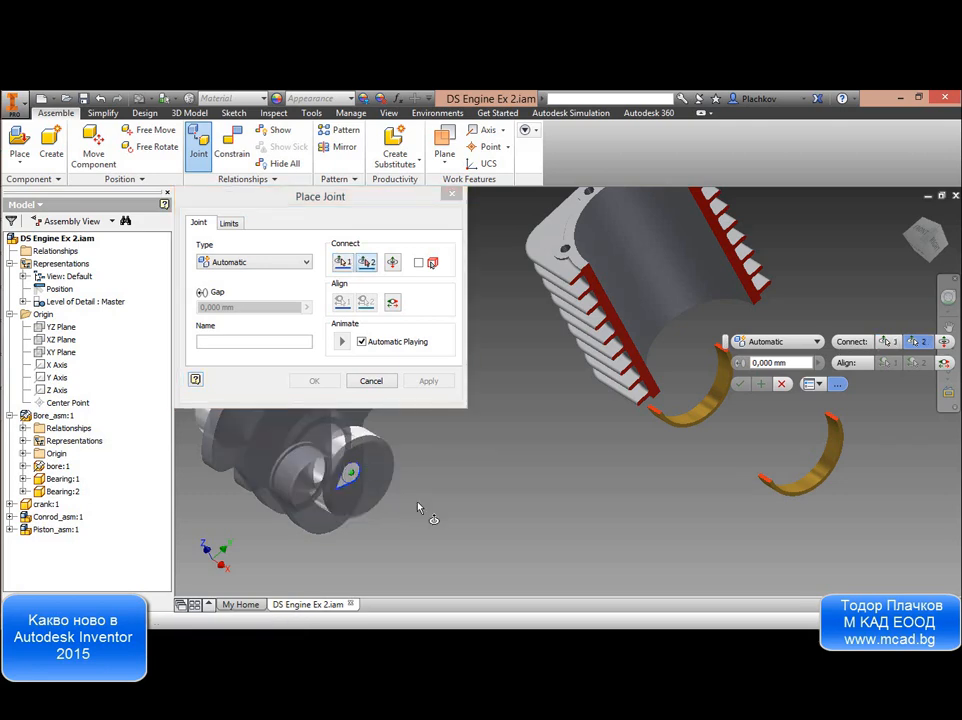
middle_drag(690, 508, 541, 487)
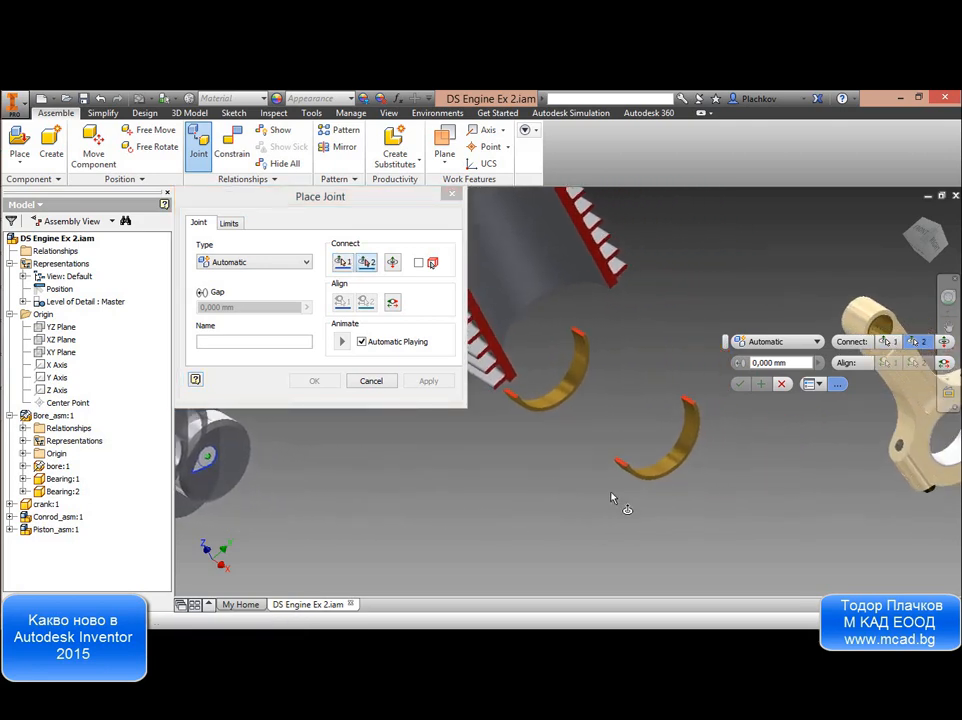
right_click(608, 418)
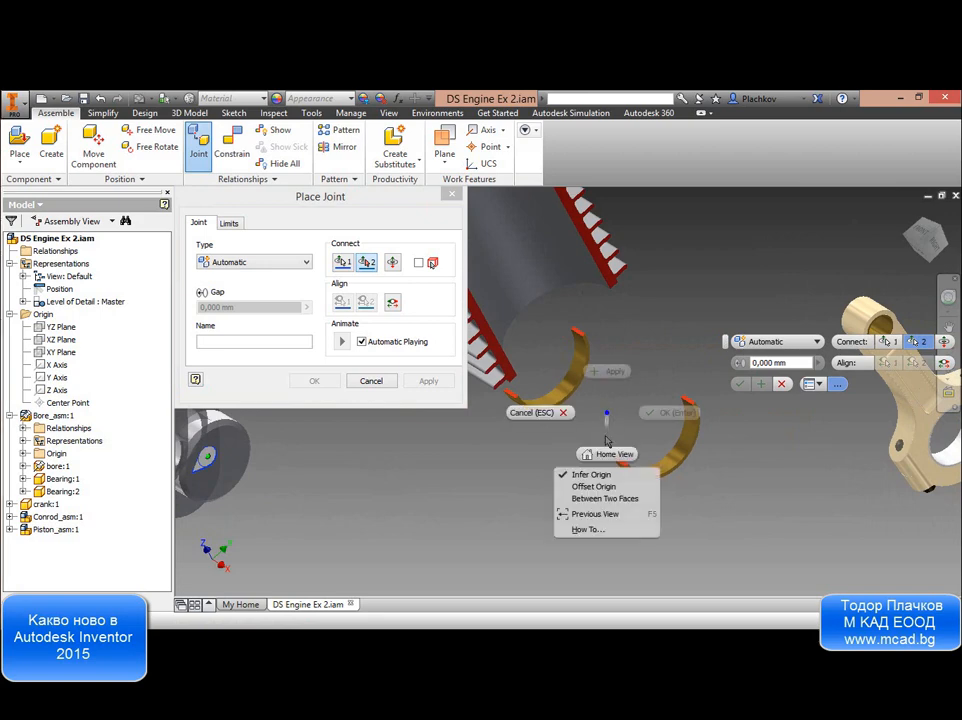
click(610, 502)
Define the second origin from the bearing half-shell's side faces and inner arc, and apply the Rigid joint.
scroll(674, 455, up, 5)
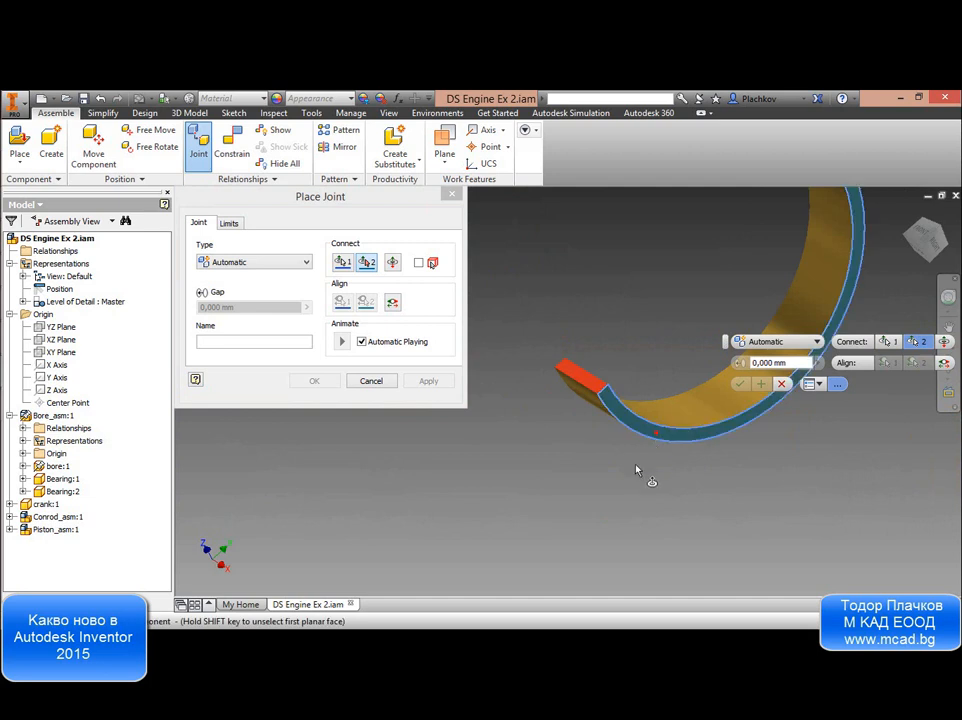
scroll(636, 469, down, 3)
key(F4)
click(611, 452)
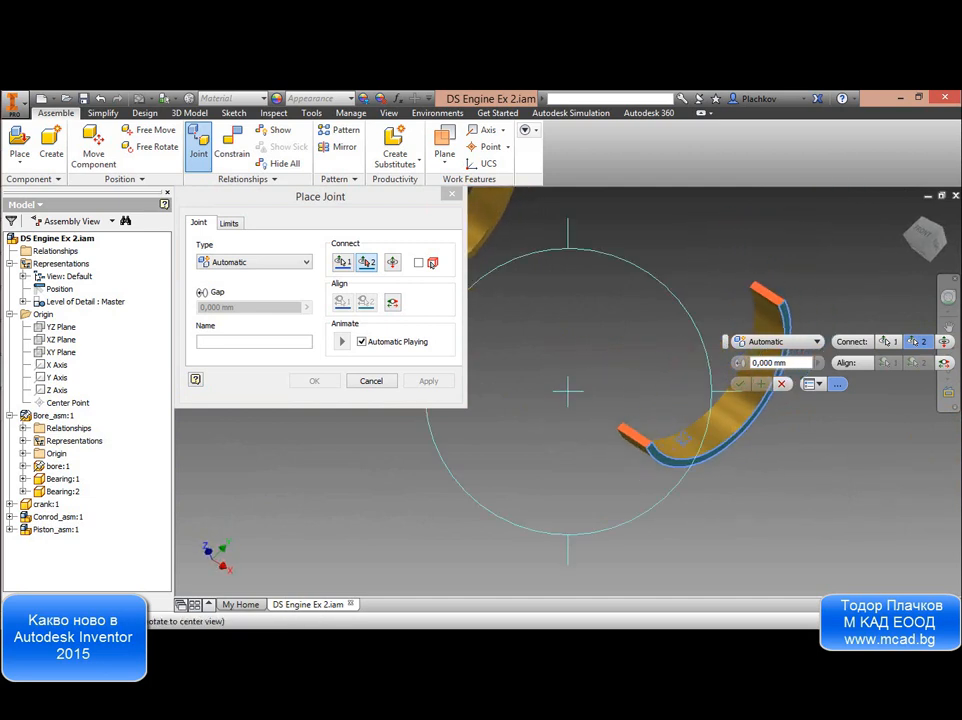
drag(683, 439, 662, 410)
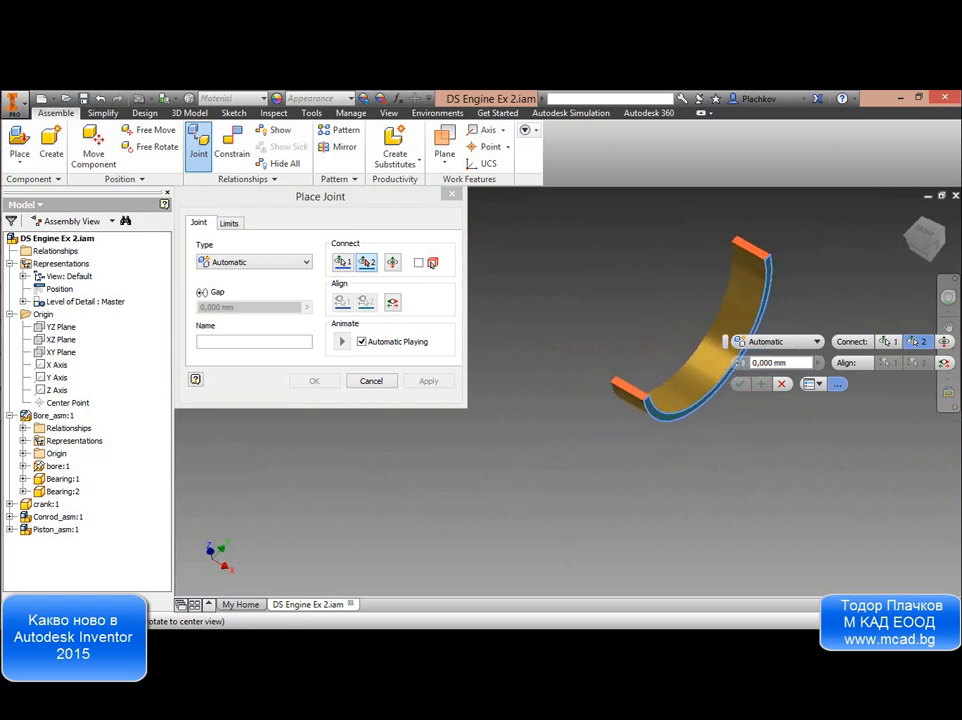
scroll(670, 392, up, 5)
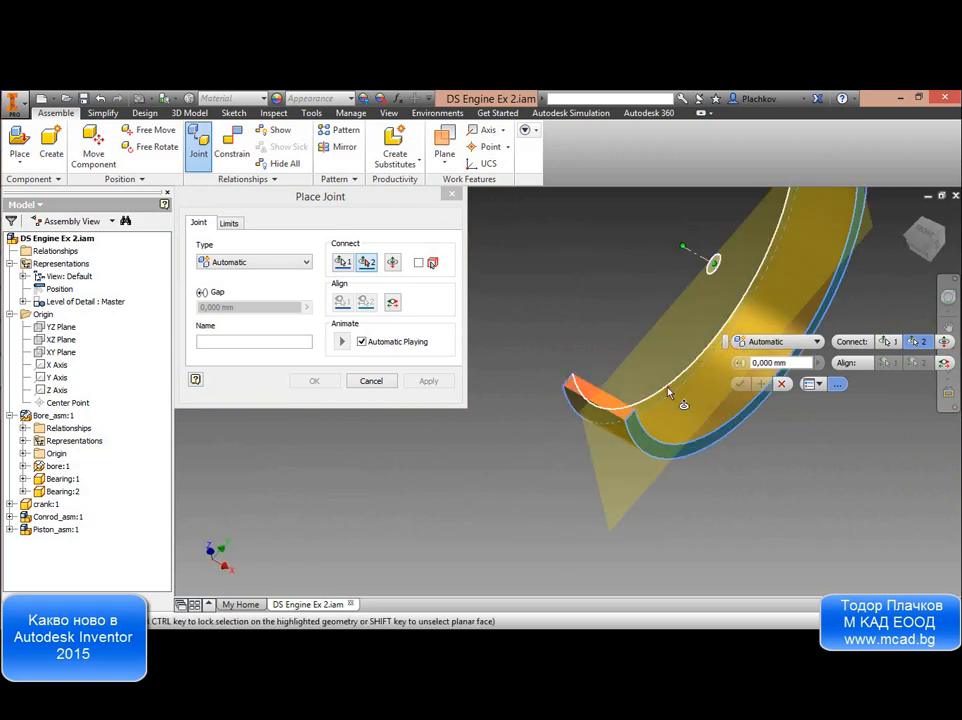
click(670, 392)
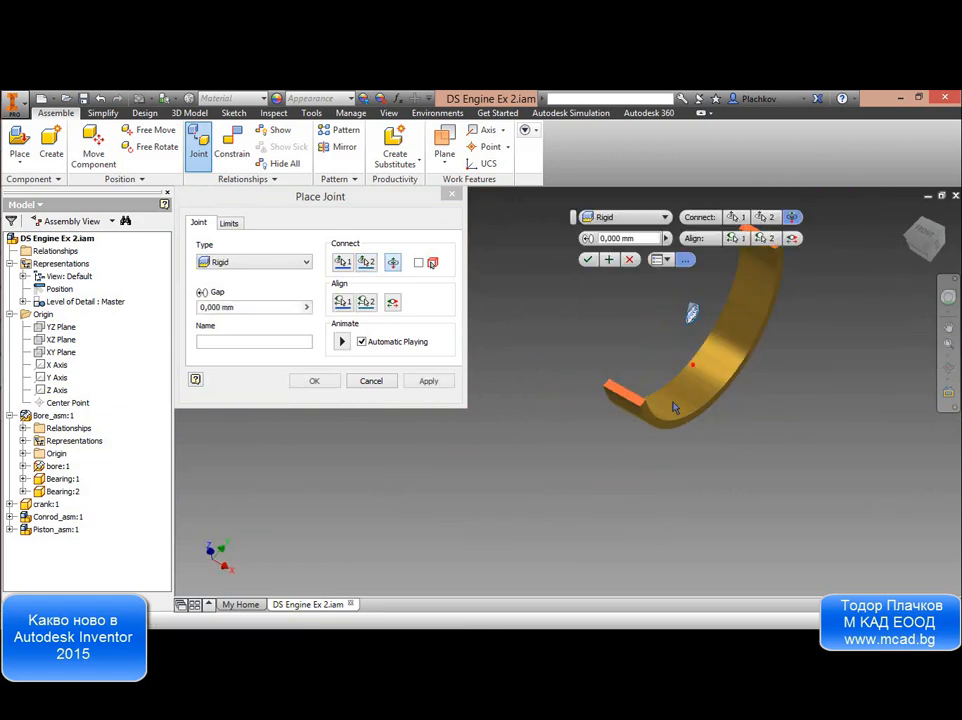
scroll(650, 418, down, 5)
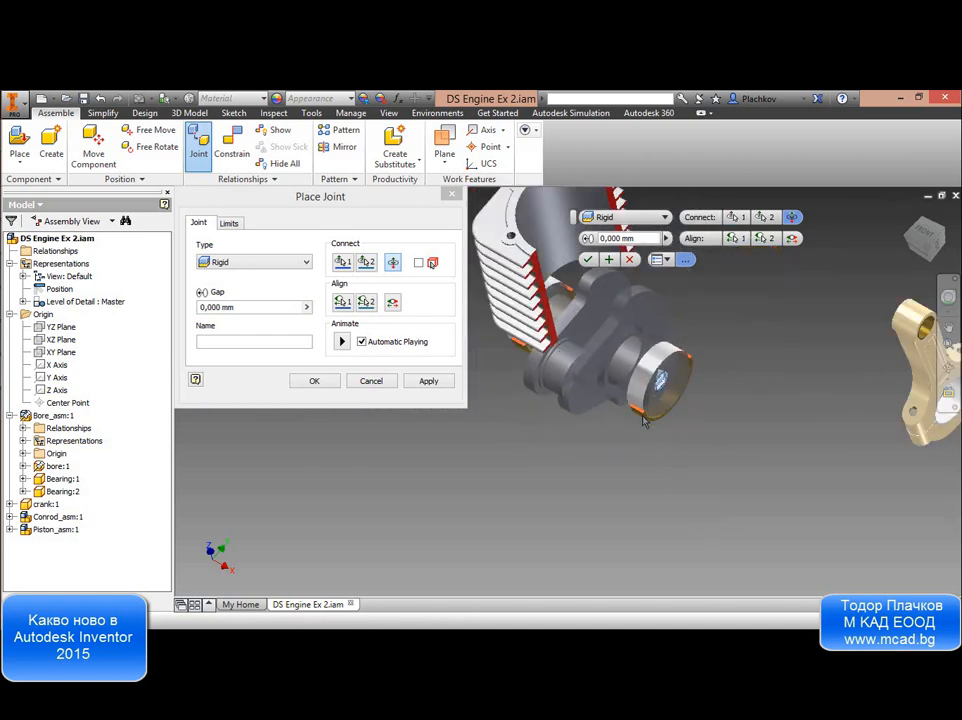
click(440, 383)
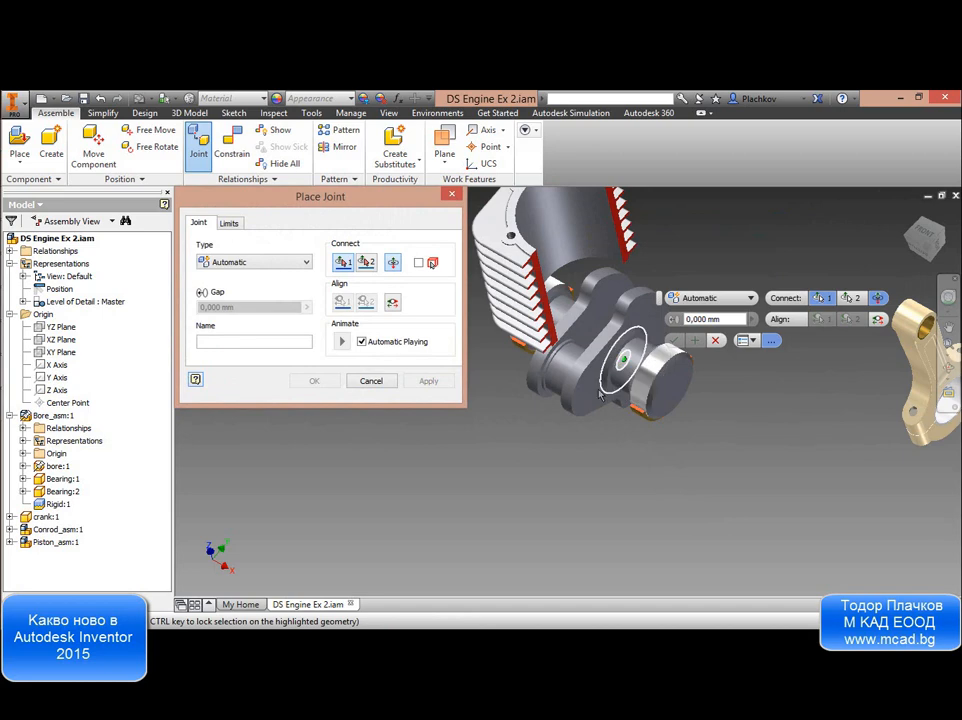
key(Escape)
Start another Joint and pick the top of the piston as its first origin.
shift+middle_drag(556, 438, 612, 385)
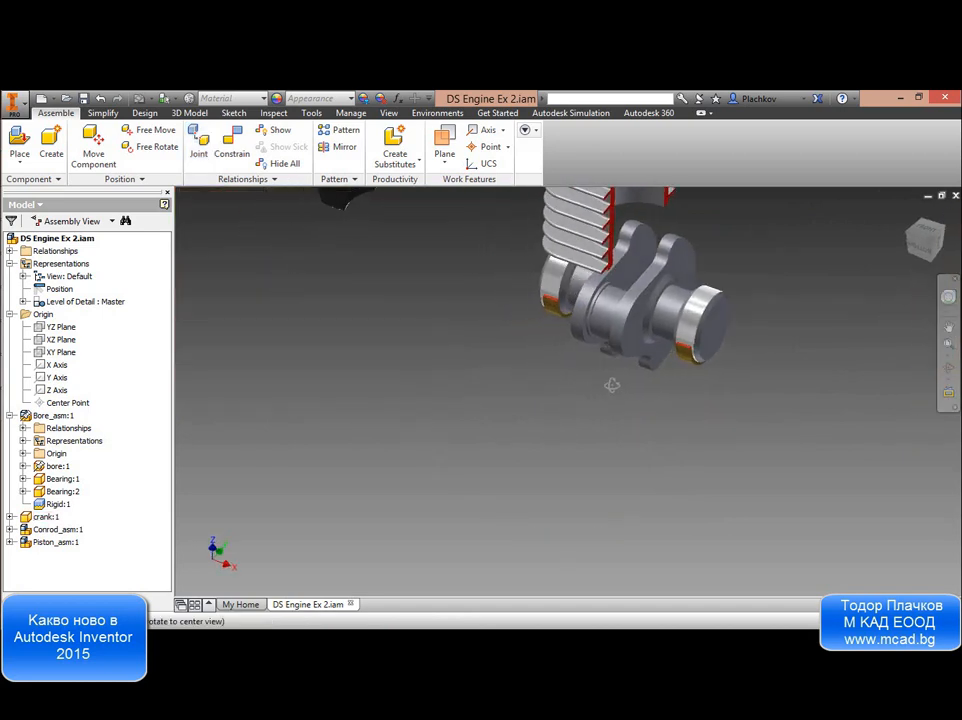
scroll(584, 414, down, 6)
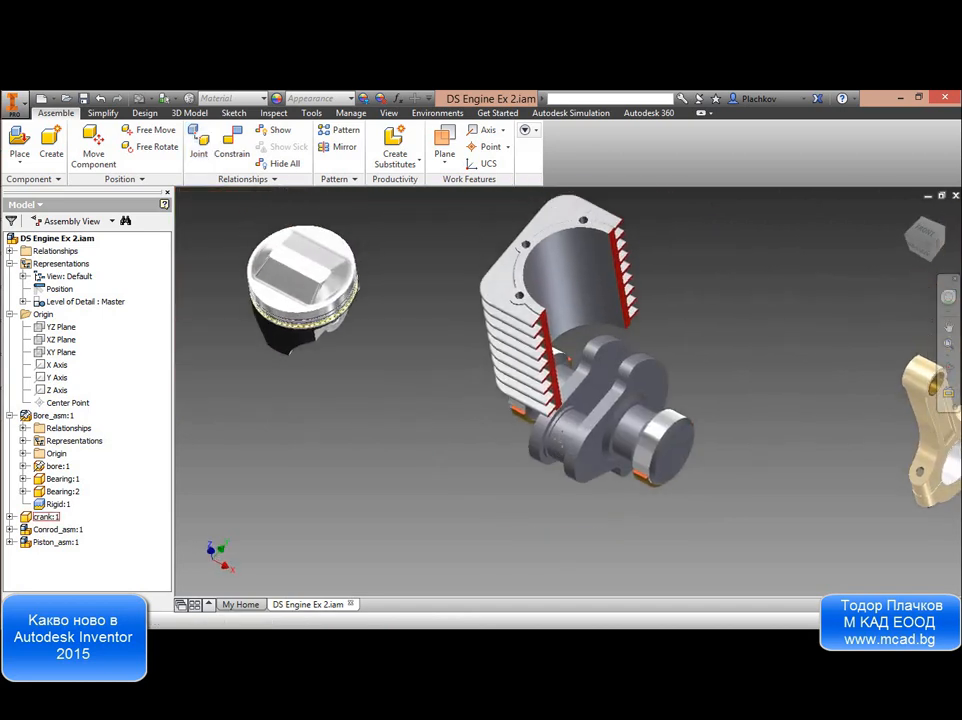
click(201, 145)
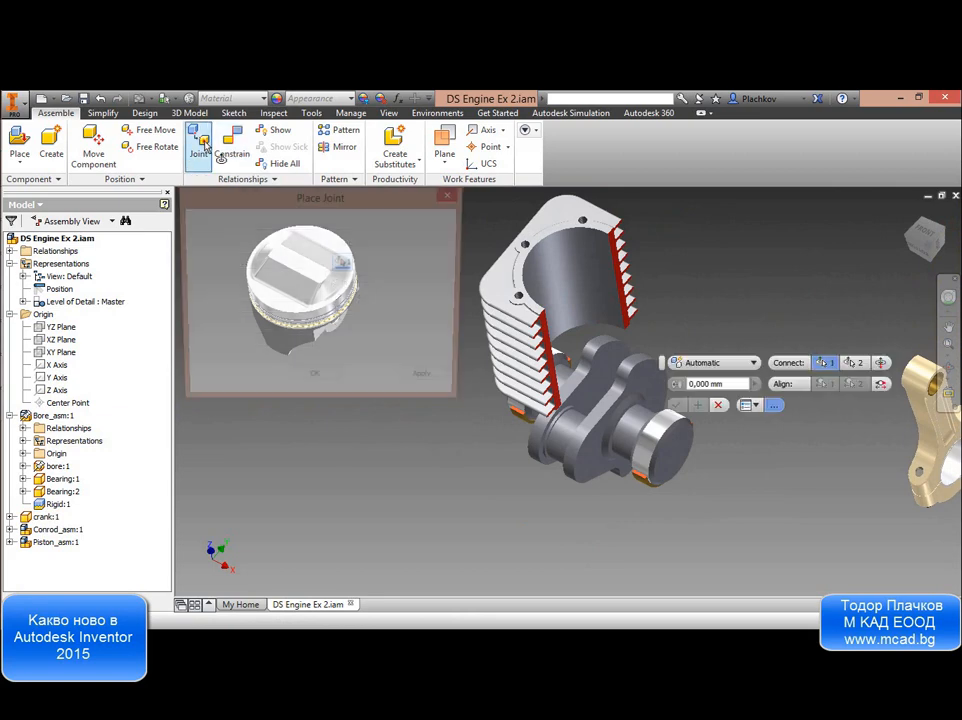
middle_drag(590, 282, 825, 364)
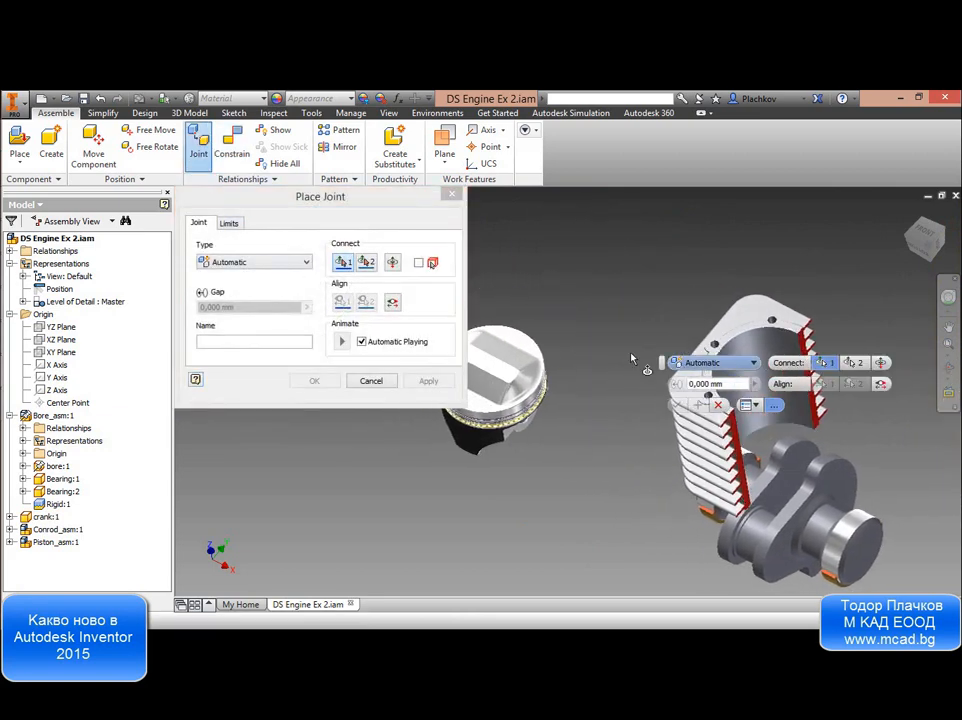
click(499, 373)
Place the second joint origin with Offset Origin at a bolt hole on the cylinder's top face and shift its offset.
shift+middle_drag(499, 373, 499, 461)
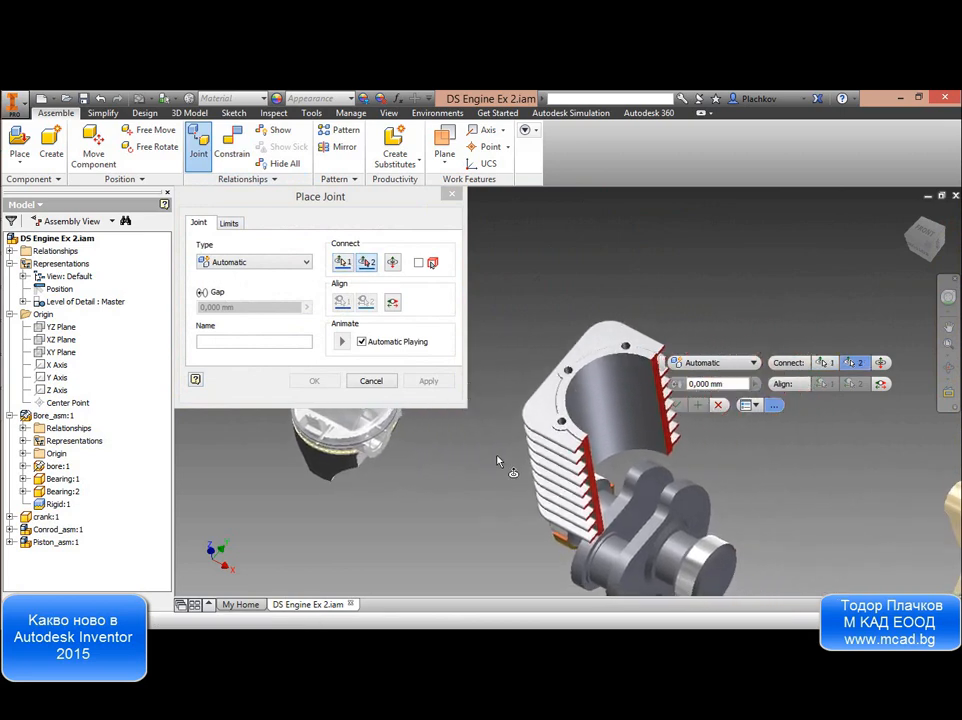
scroll(618, 357, down, 3)
right_click(571, 271)
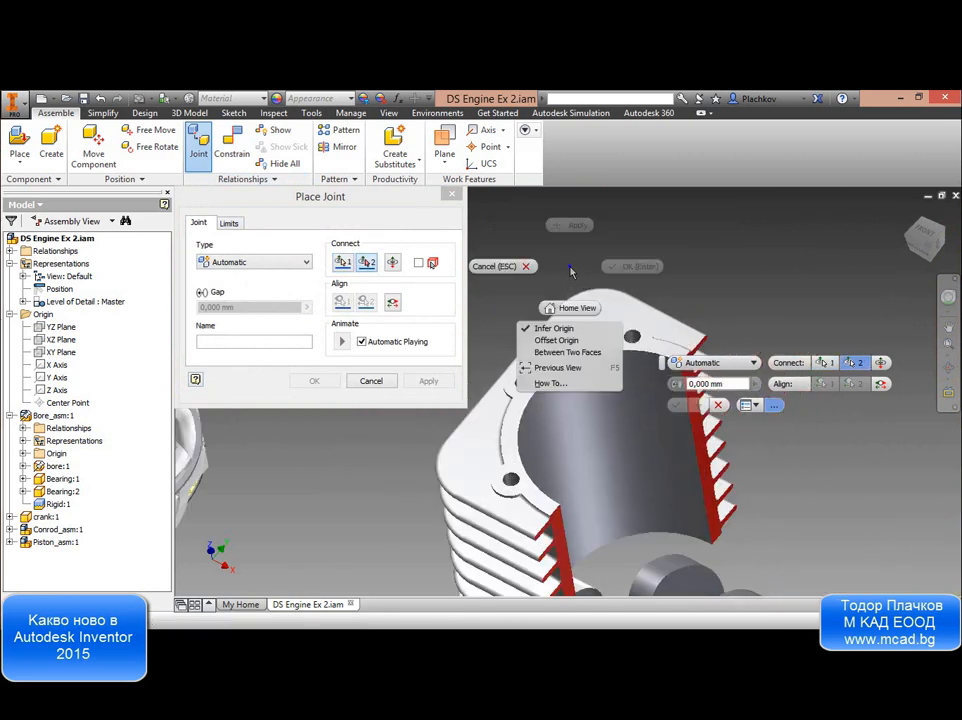
click(560, 340)
click(568, 363)
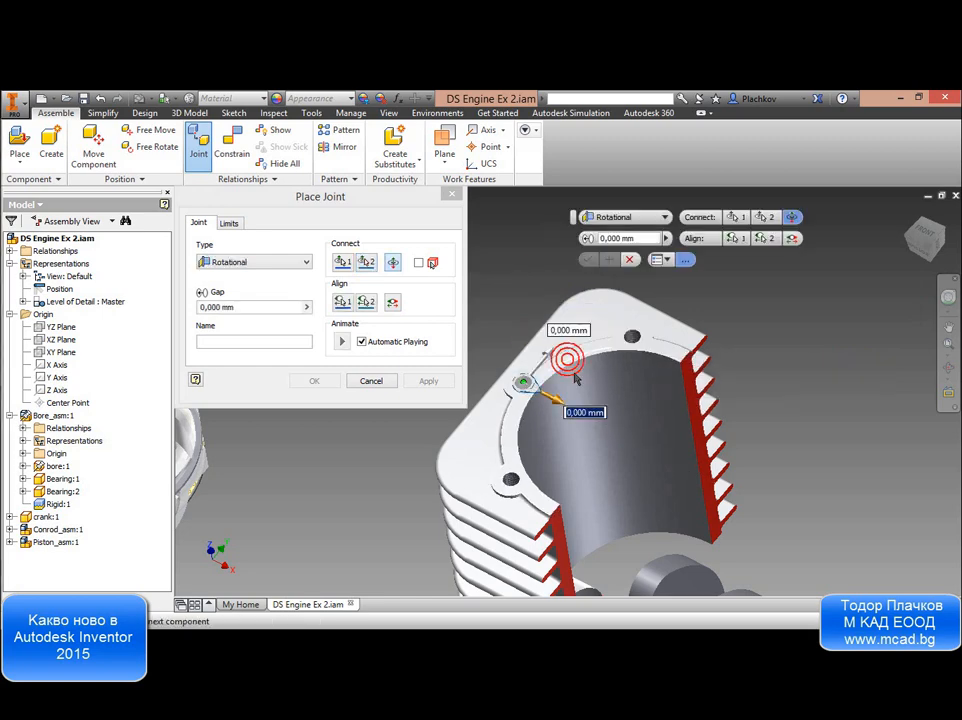
drag(556, 400, 719, 318)
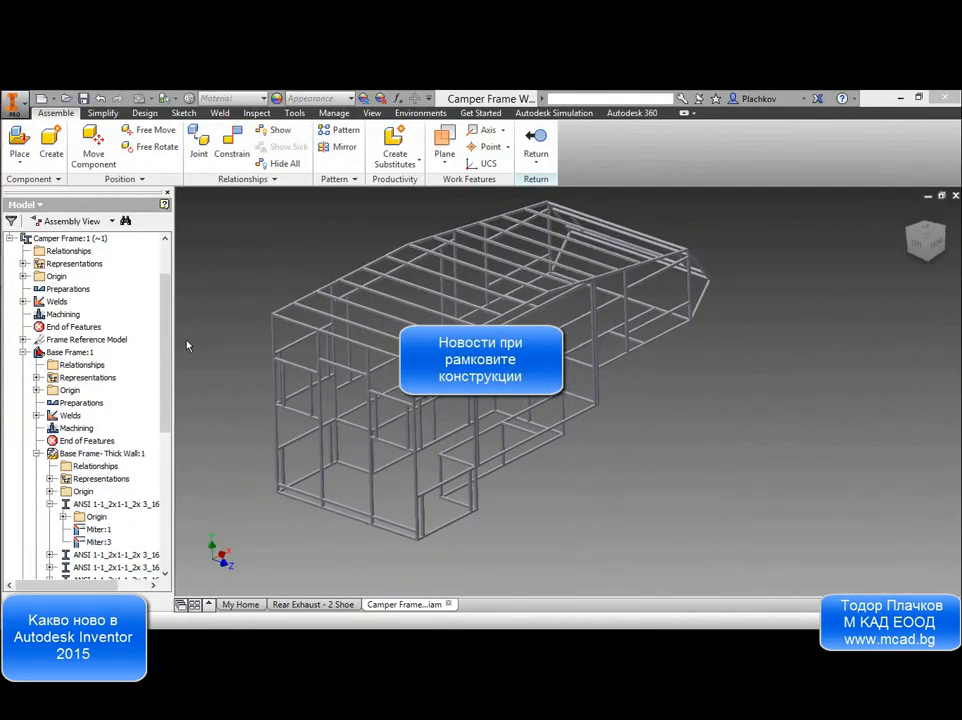
In the Right Side- Thick Wall subassembly, delete half of the Miter:25 end treatment from the sloped top rail member.
double_click(597, 314)
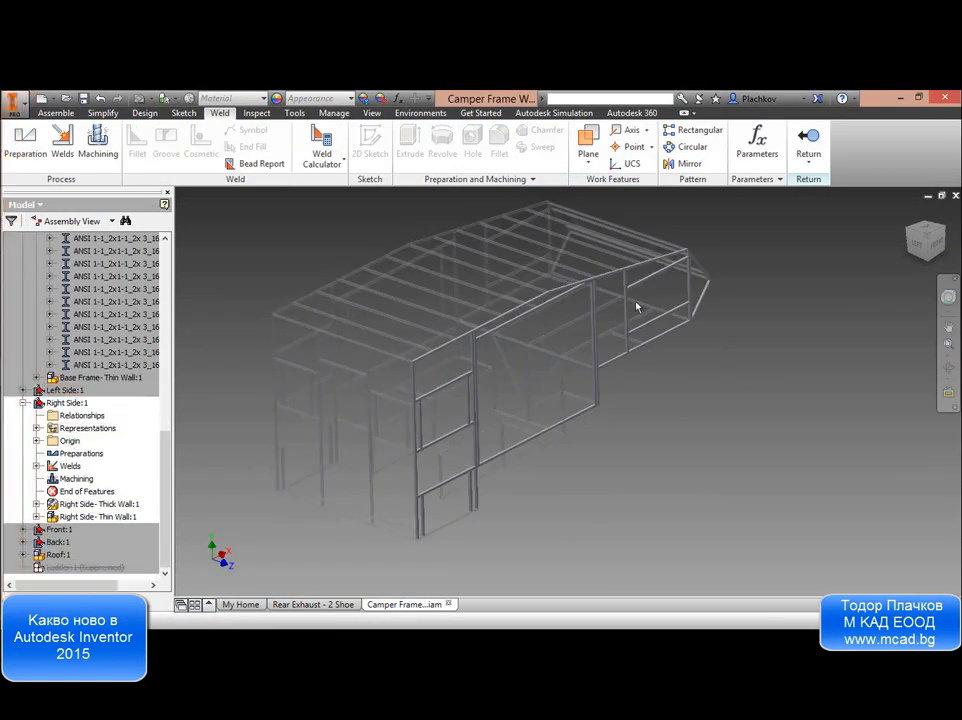
double_click(600, 280)
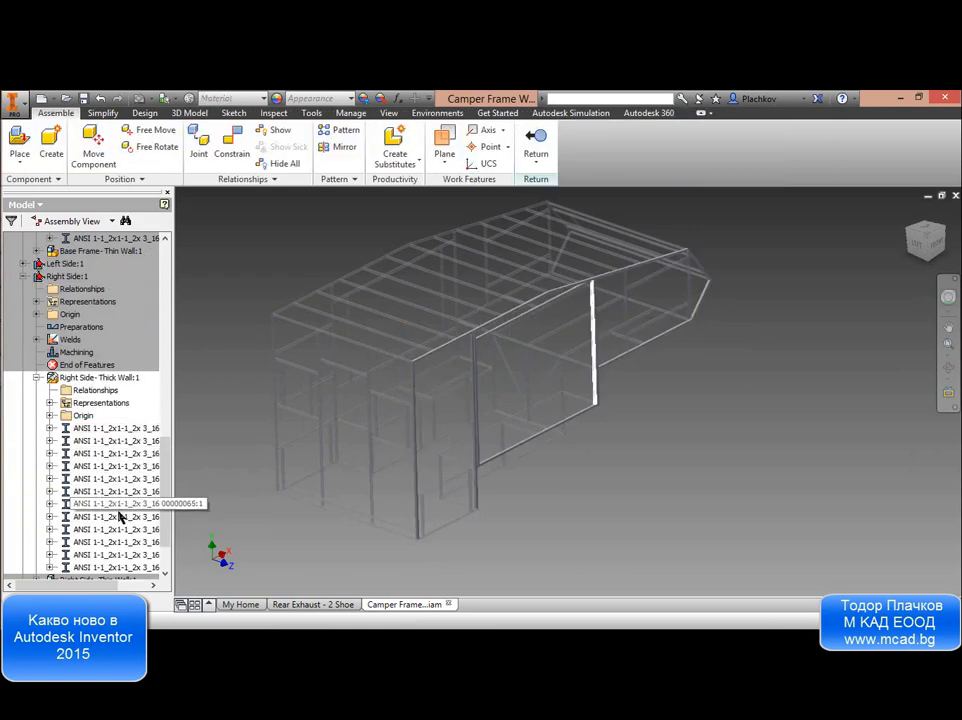
click(50, 428)
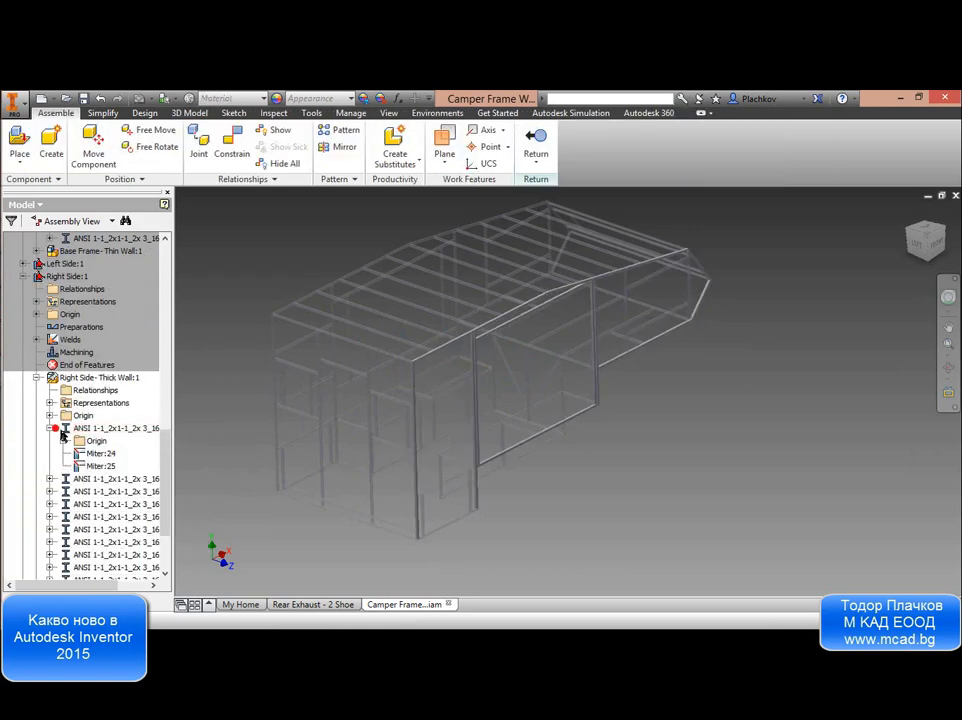
right_click(101, 467)
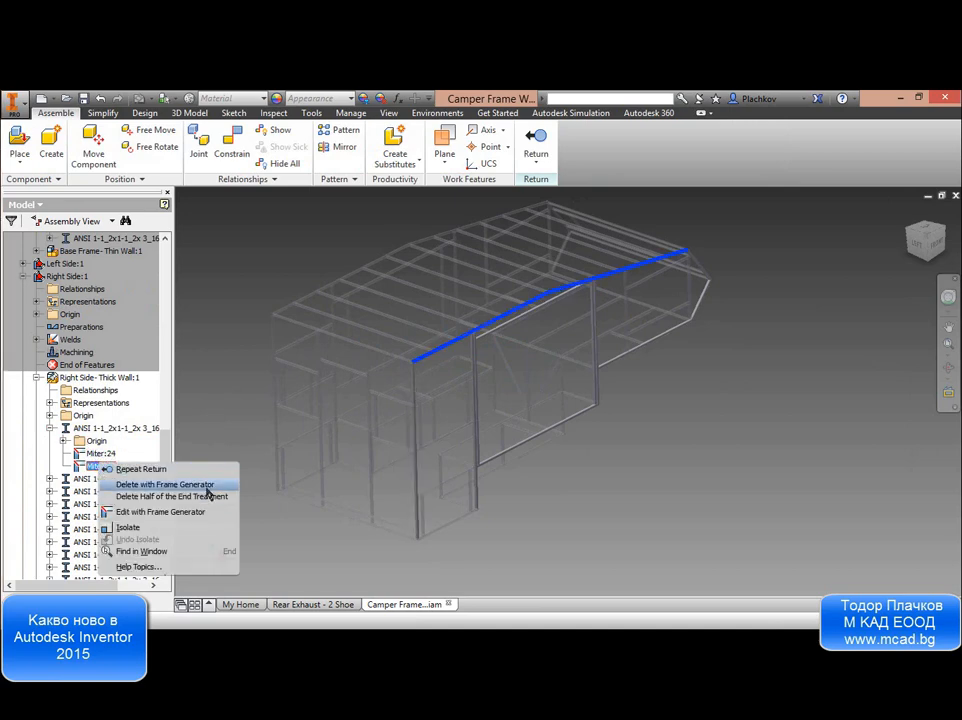
click(161, 497)
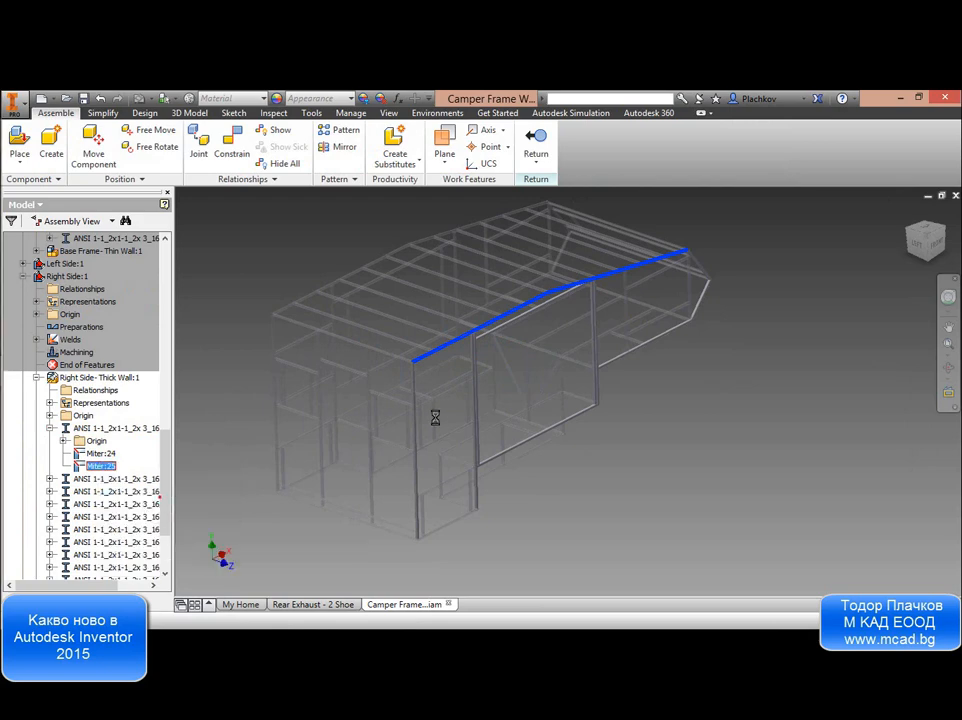
Examine both ends of the sloped top rail member to check which mitre cut remains.
scroll(557, 294, down, 6)
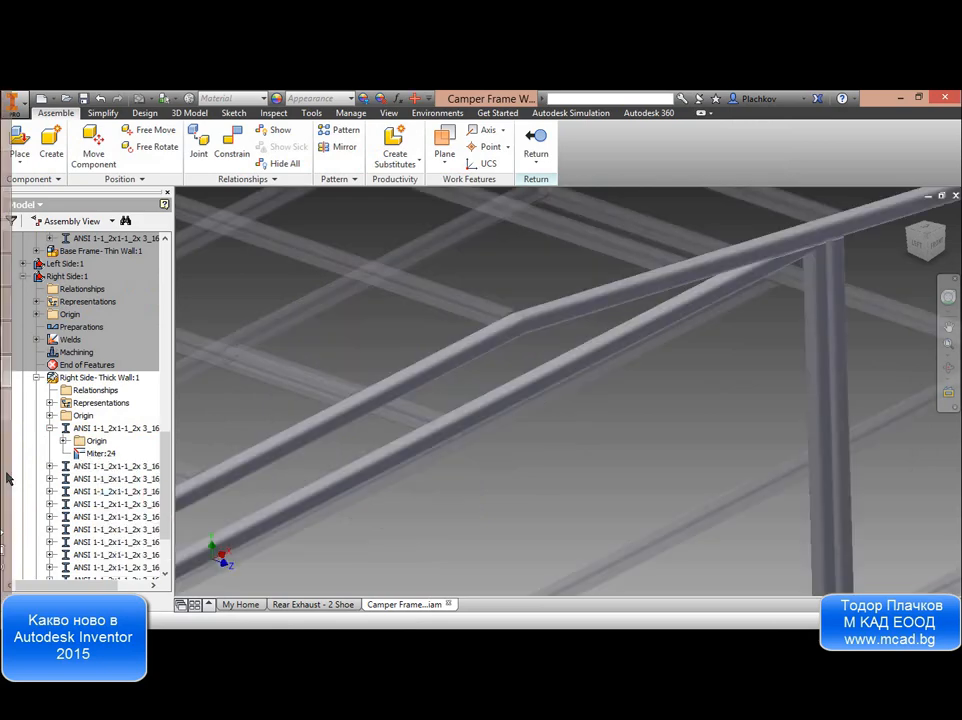
click(97, 433)
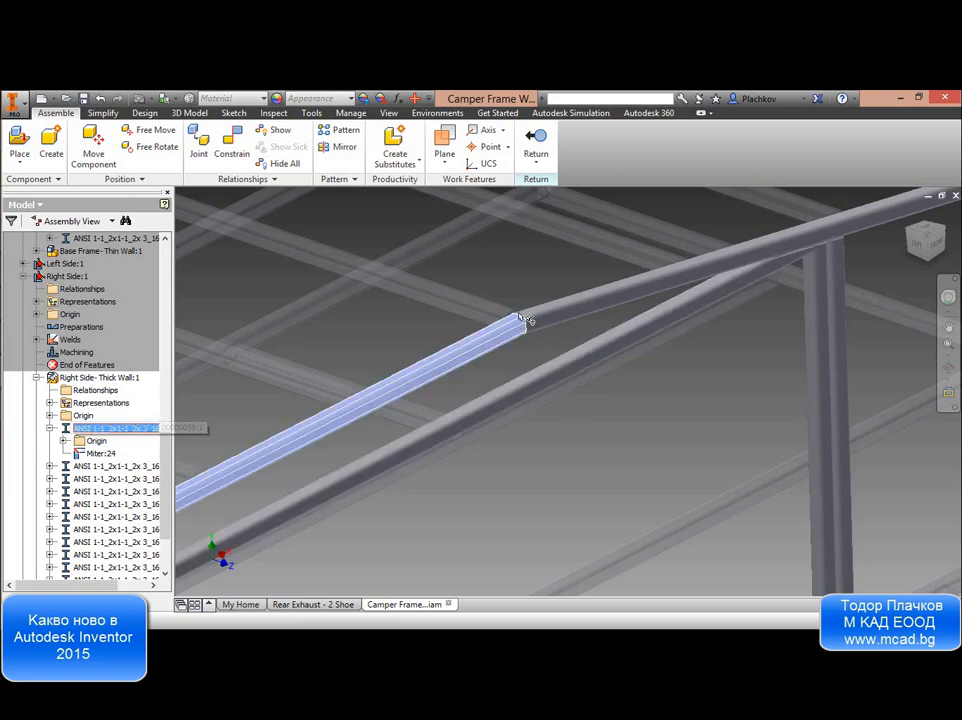
scroll(526, 322, down, 5)
scroll(403, 482, up, 10)
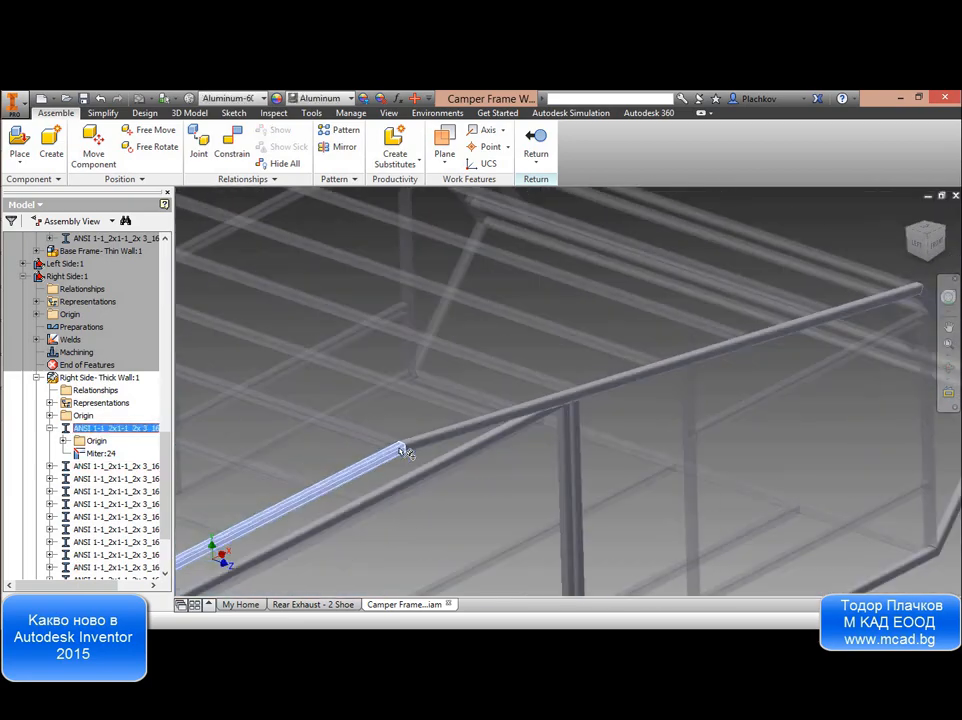
scroll(358, 416, down, 5)
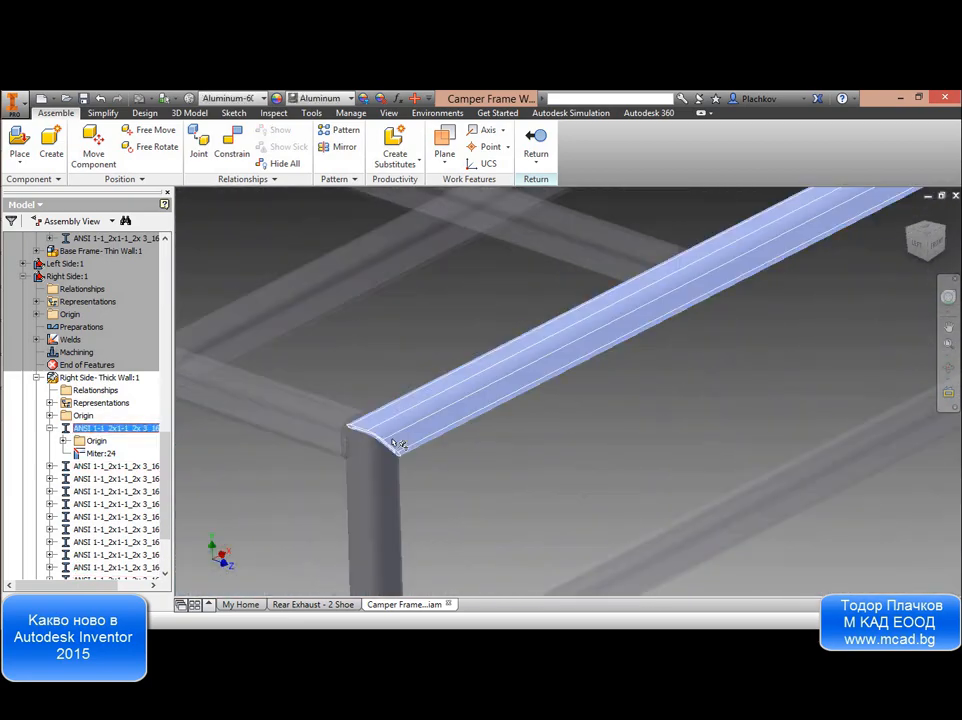
scroll(383, 448, up, 3)
middle_drag(600, 353, 321, 445)
scroll(321, 445, up, 3)
middle_drag(829, 318, 594, 530)
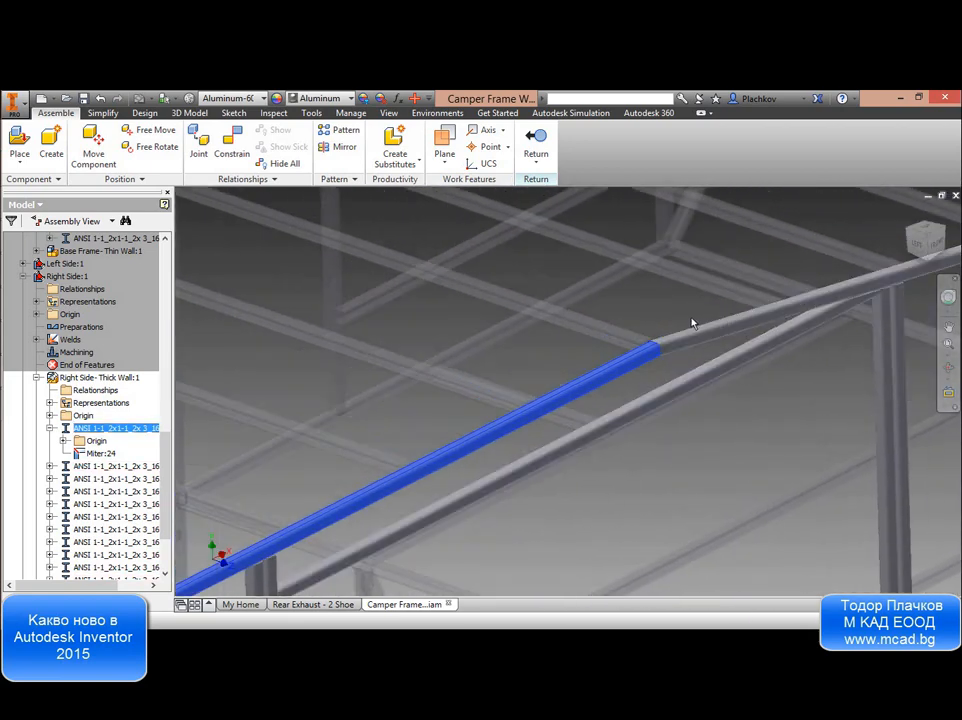
scroll(691, 322, down, 5)
click(607, 291)
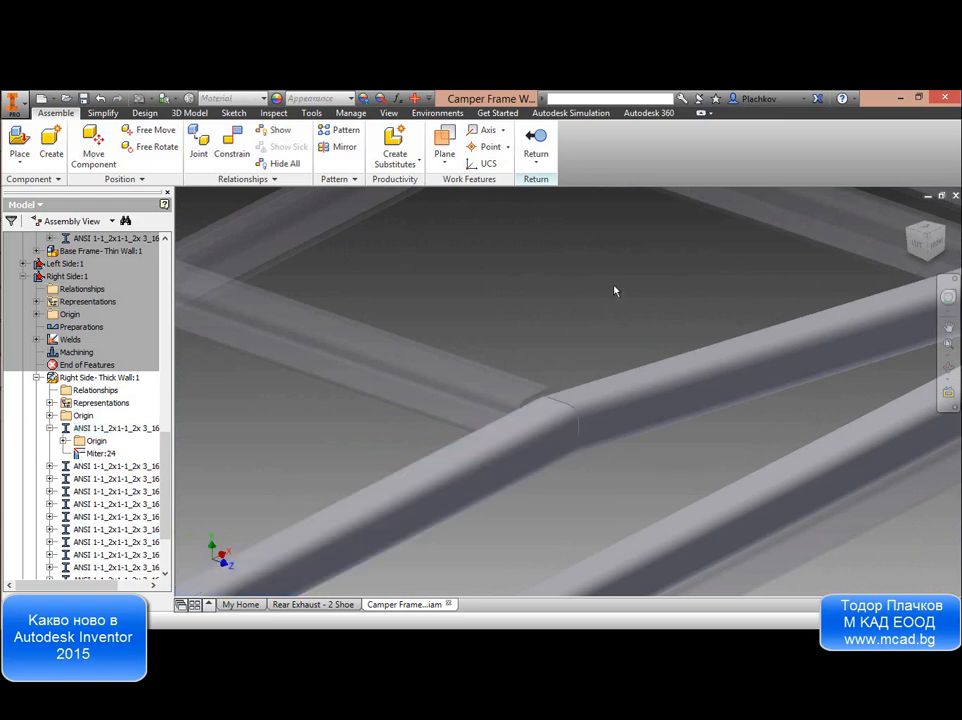
In сдф.iam, reuse the ISO 17.2x2 round crossbar as a second member on the parallel sketch line beside it.
click(145, 112)
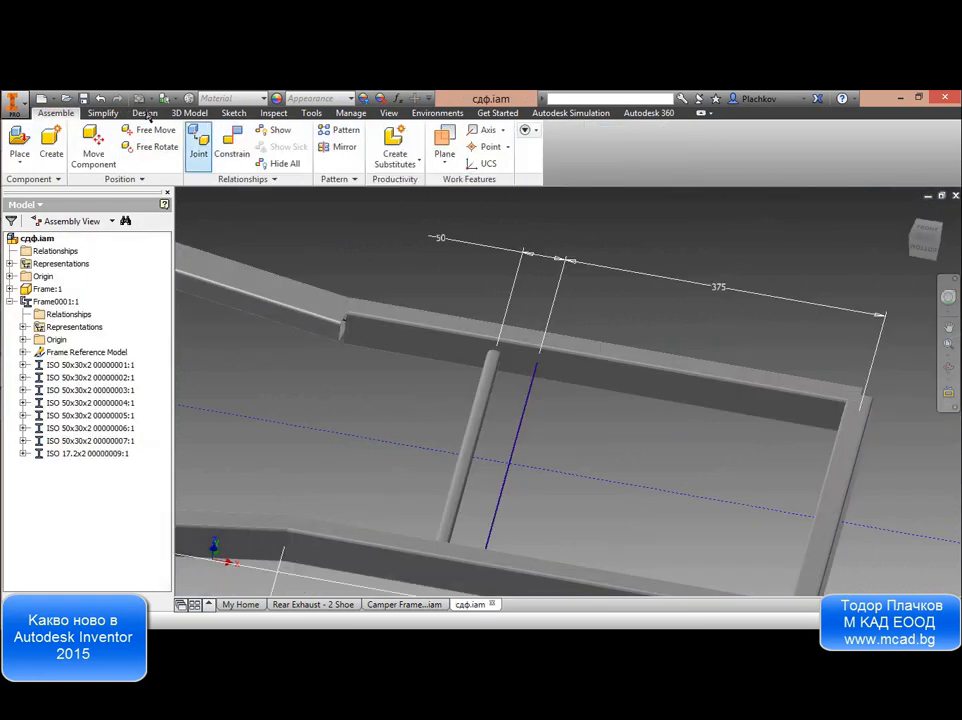
click(145, 113)
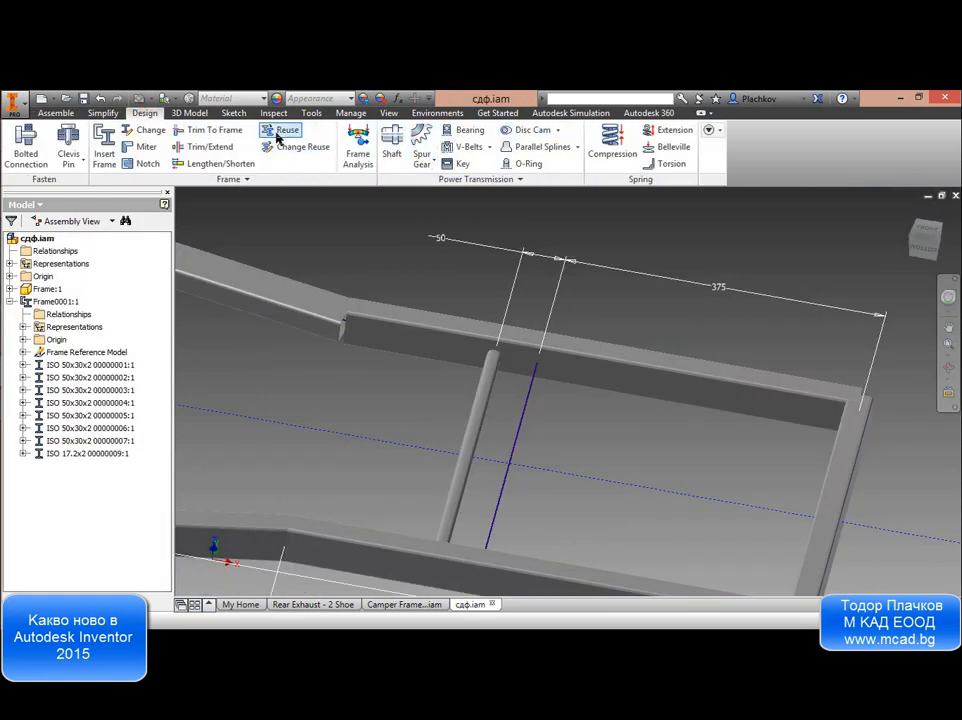
click(520, 451)
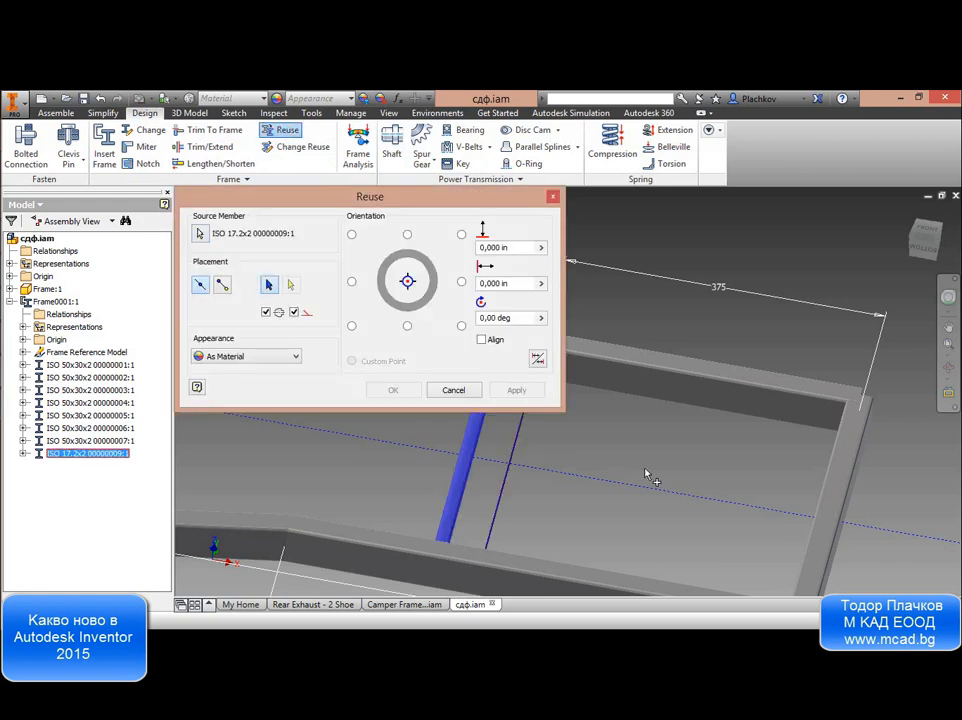
middle_drag(644, 468, 797, 422)
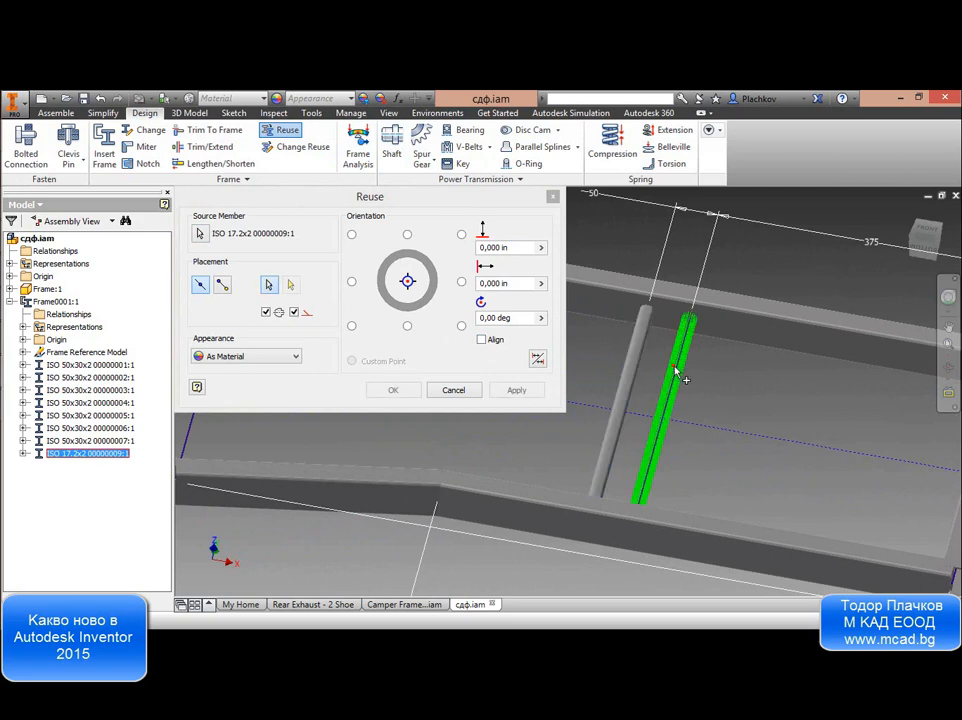
click(676, 368)
scroll(692, 318, down, 3)
scroll(680, 350, up, 4)
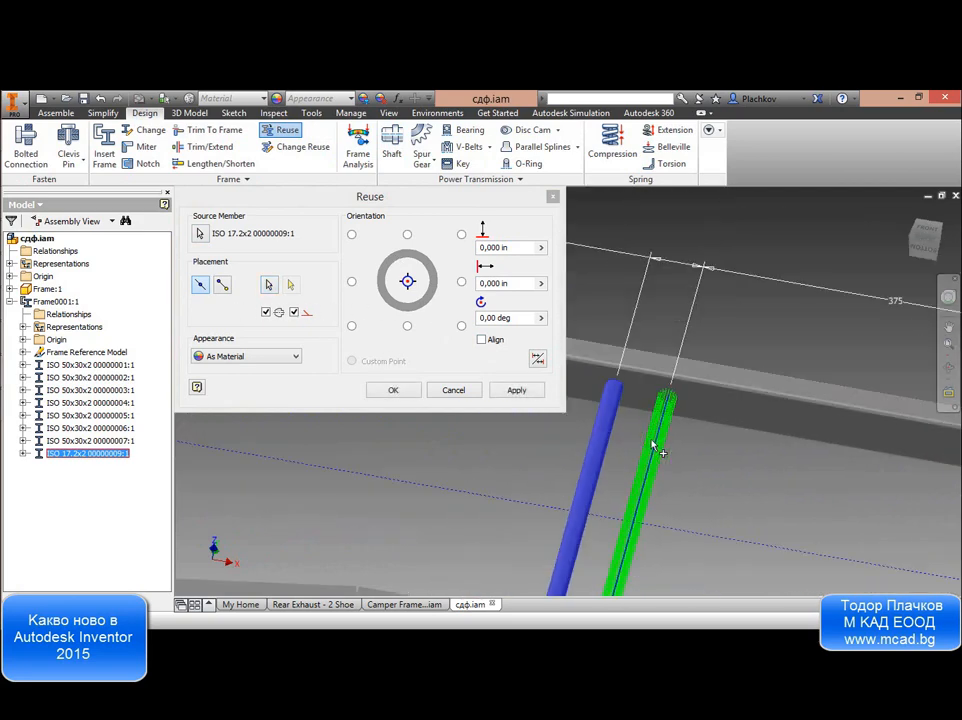
click(394, 390)
scroll(612, 415, up, 4)
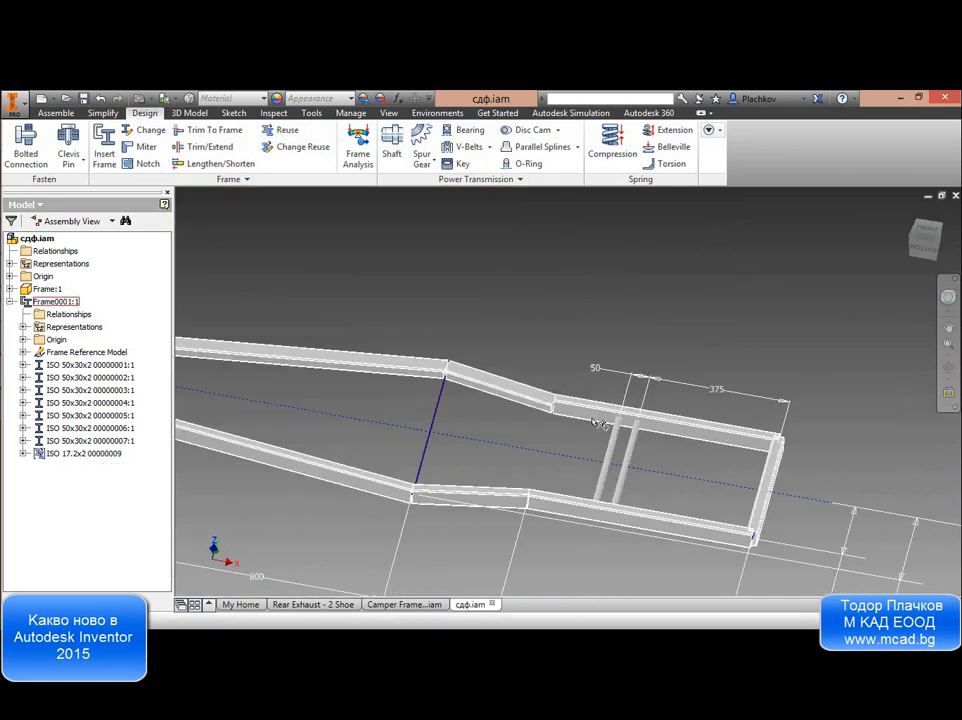
scroll(515, 368, down, 5)
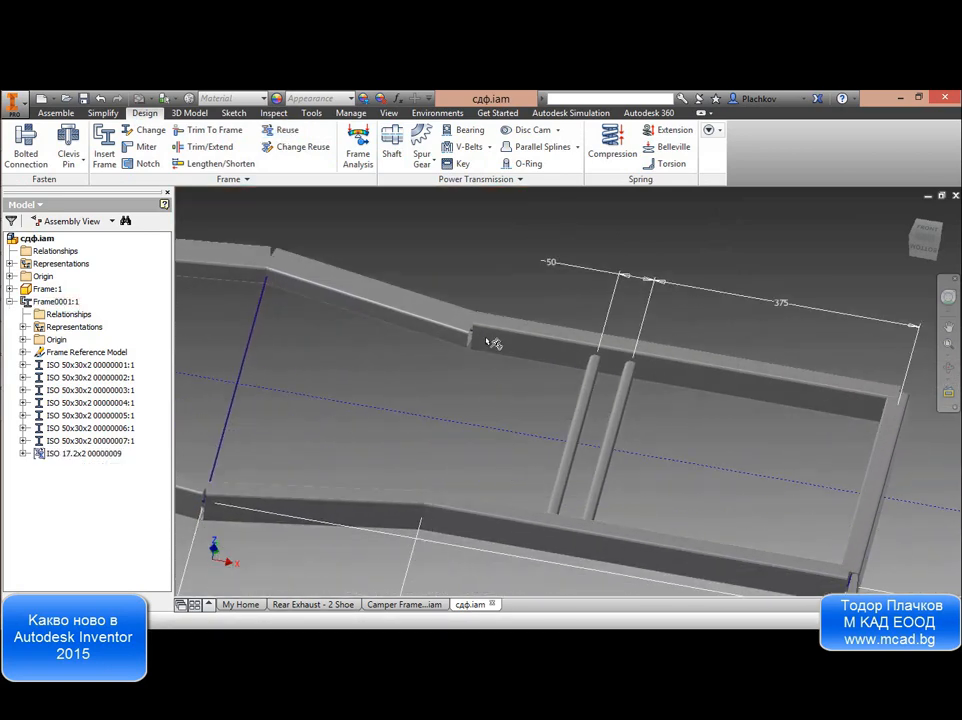
Start Change Reuse and select the reused round crossbar.
click(306, 147)
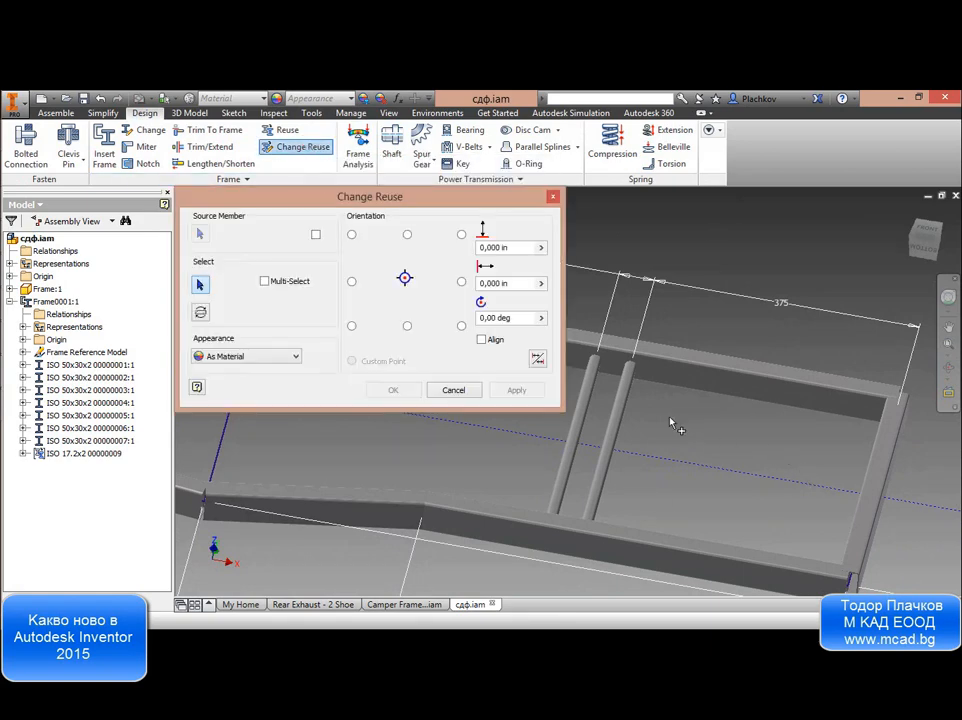
click(623, 400)
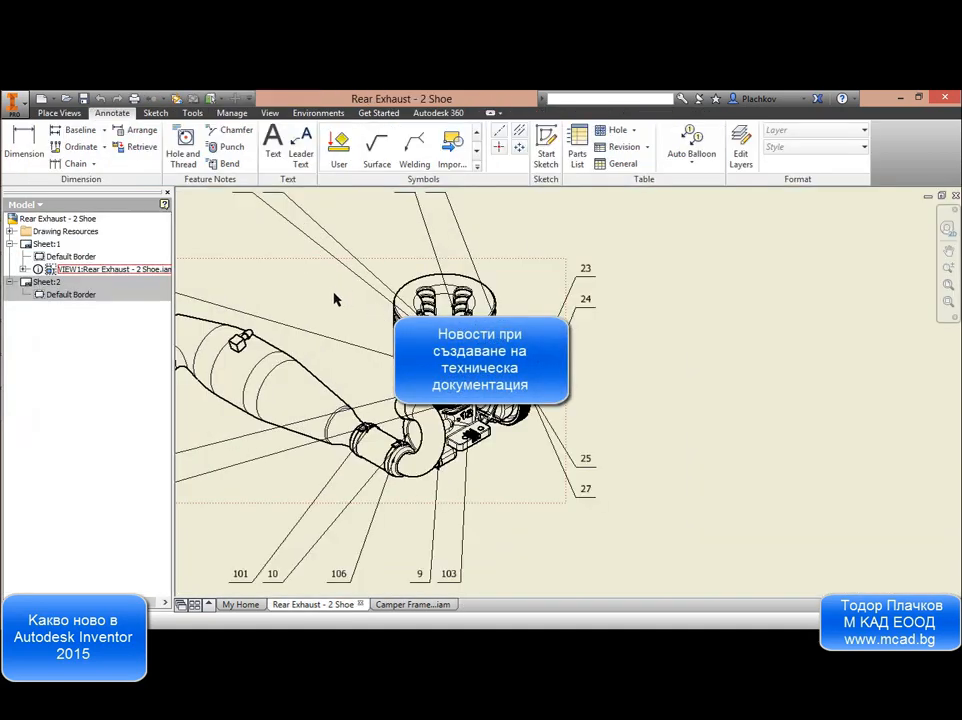
On Sheet:1 of the Rear Exhaust - 2 Shoe drawing, open balloons 103 and 106 for editing and close each without changes.
scroll(335, 300, down, 4)
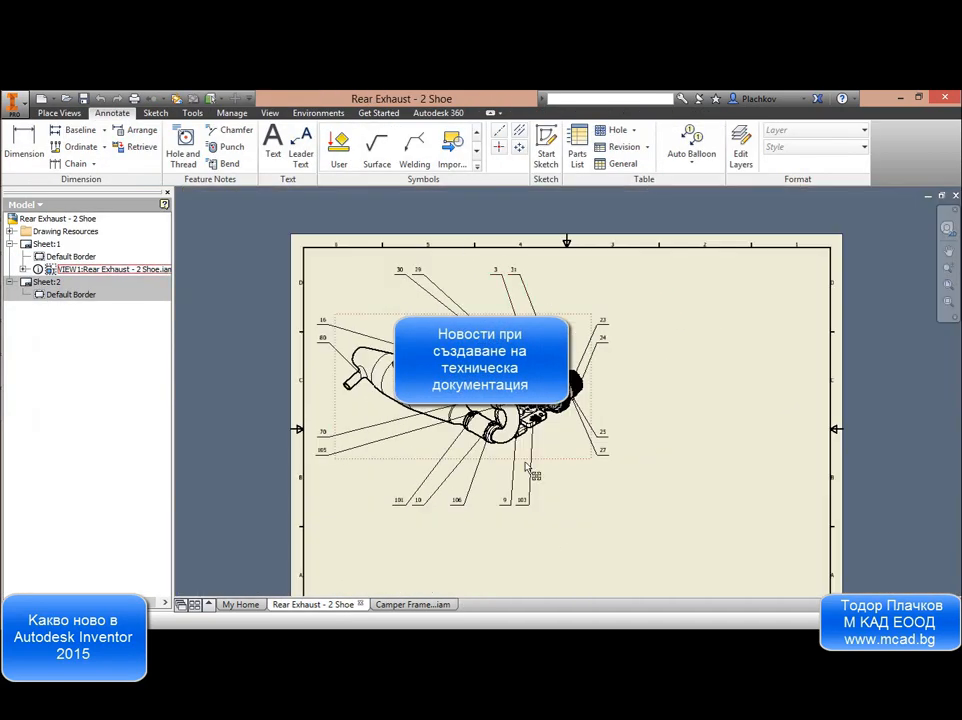
middle_drag(527, 466, 427, 422)
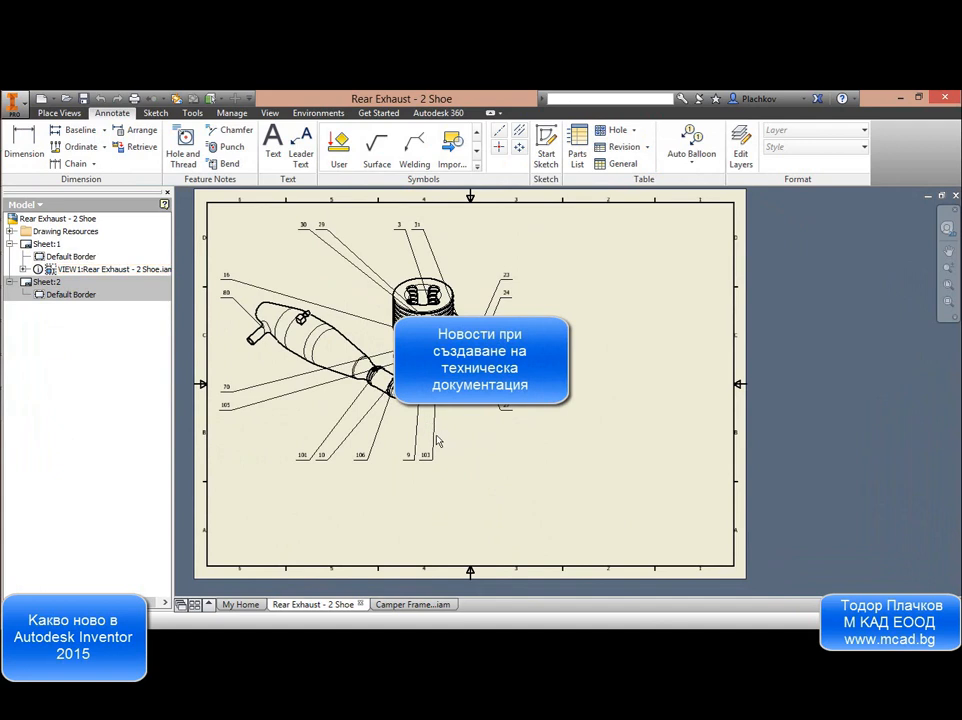
double_click(432, 452)
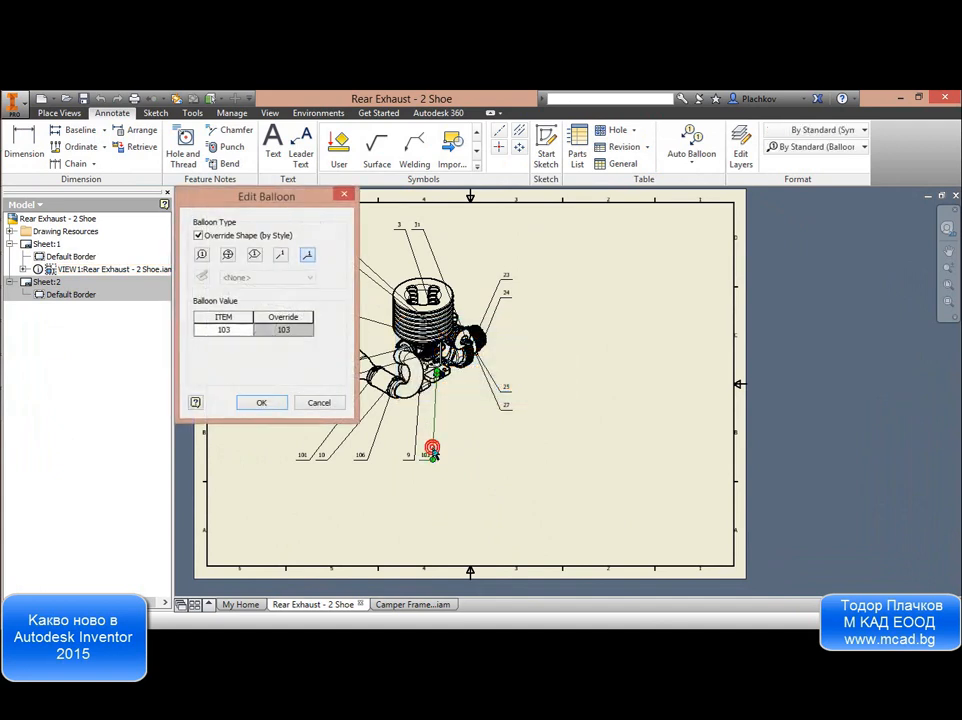
click(335, 405)
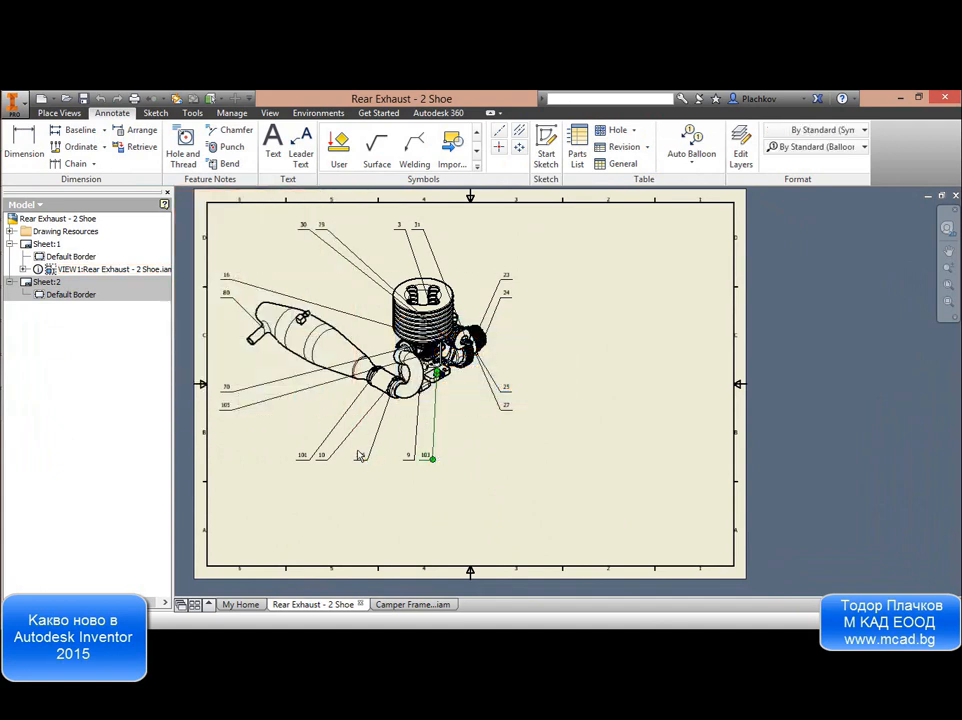
double_click(362, 460)
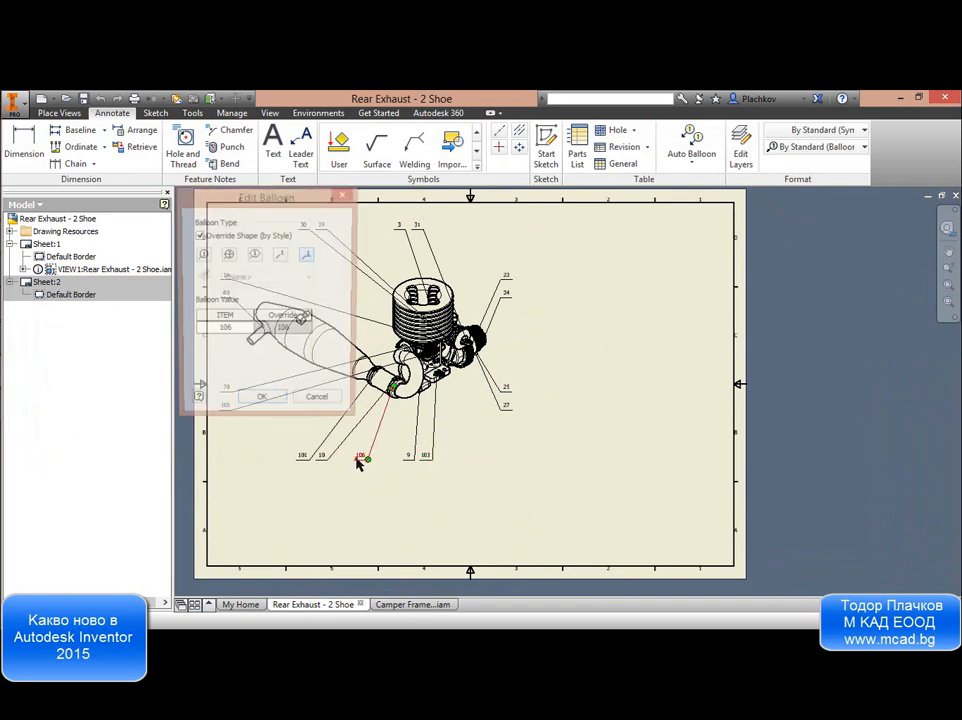
click(320, 400)
Open balloon 106 for editing from its leader arrowhead on the exhaust and close it without changes.
scroll(392, 384, up, 5)
scroll(392, 384, up, 5)
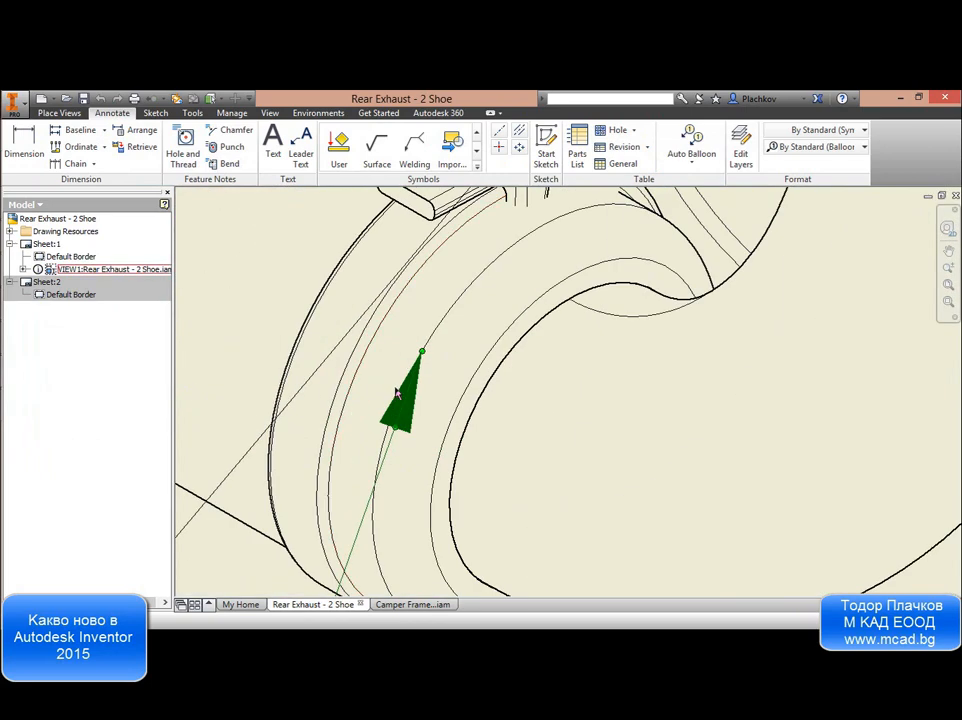
double_click(409, 405)
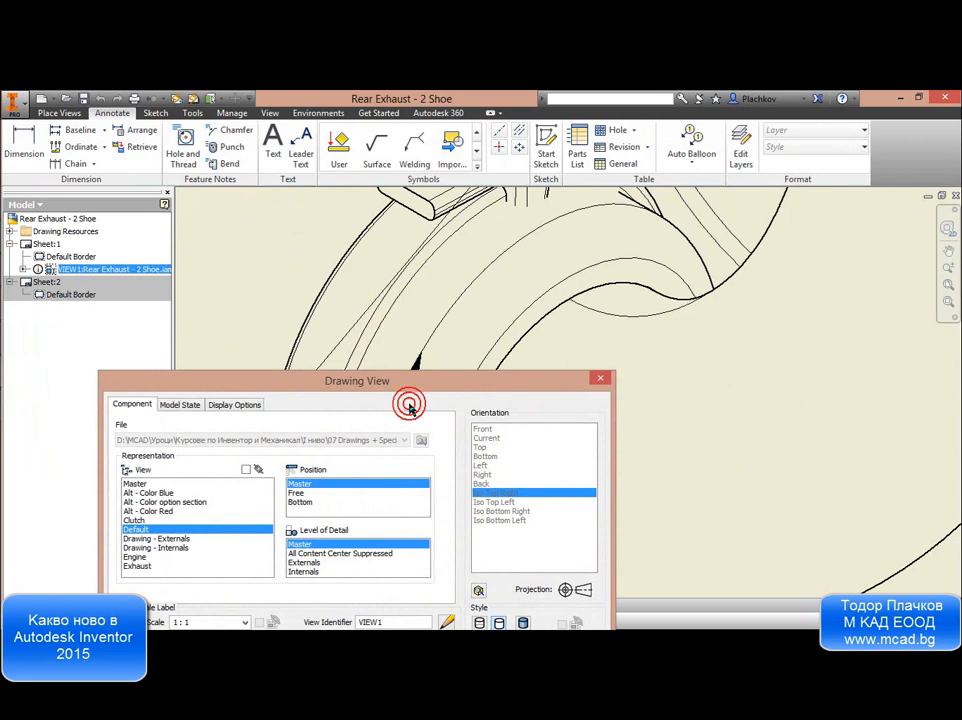
key(Escape)
double_click(406, 432)
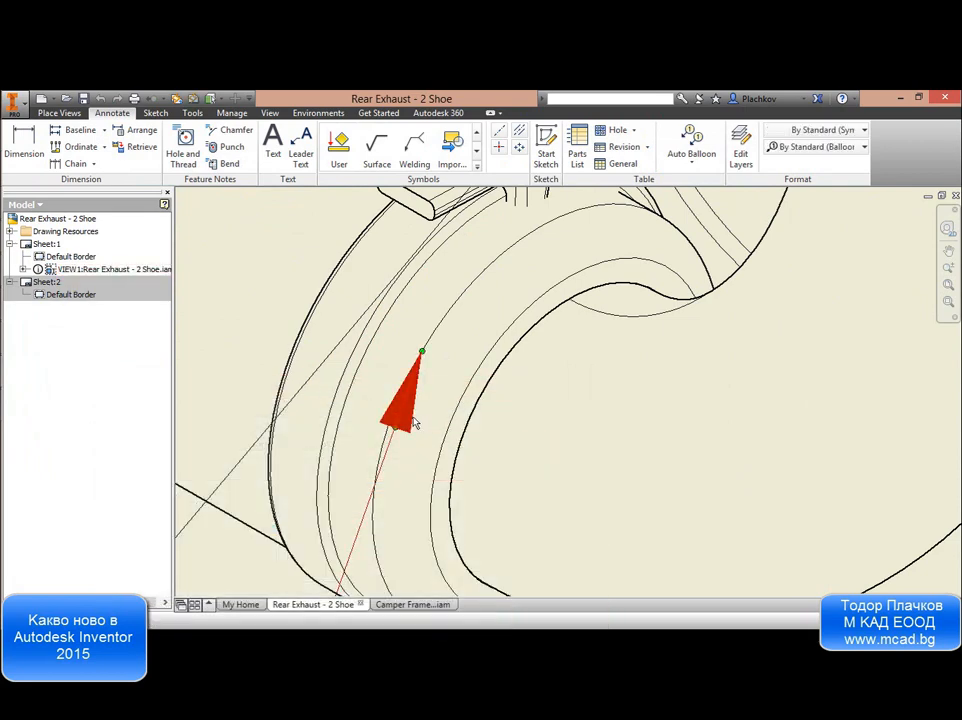
double_click(414, 423)
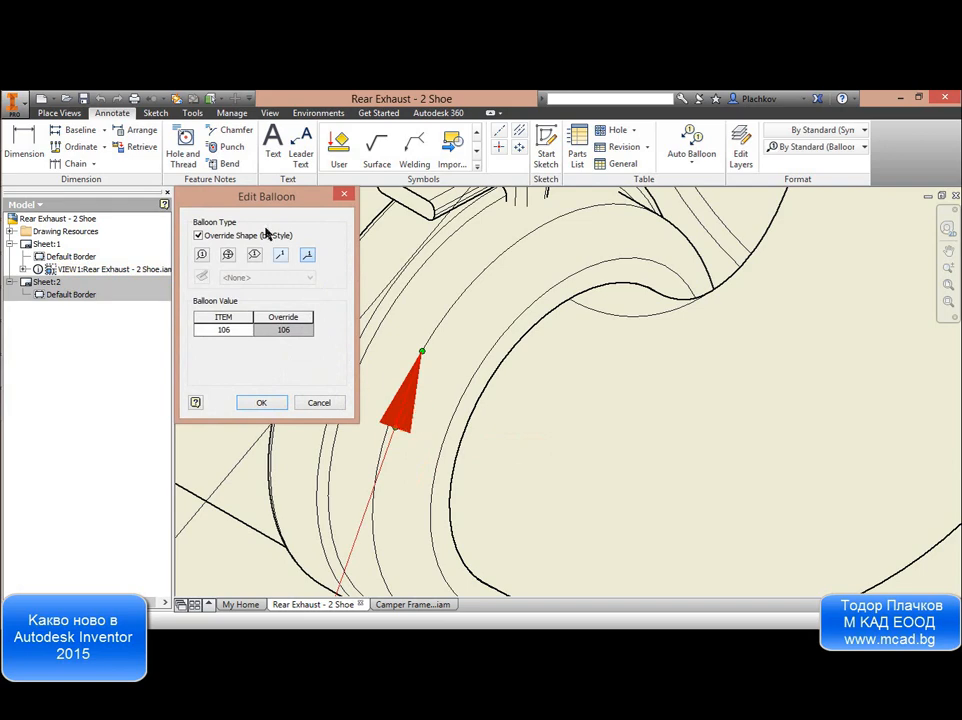
key(Escape)
scroll(444, 406, down, 5)
middle_drag(600, 456, 534, 441)
scroll(572, 454, down, 2)
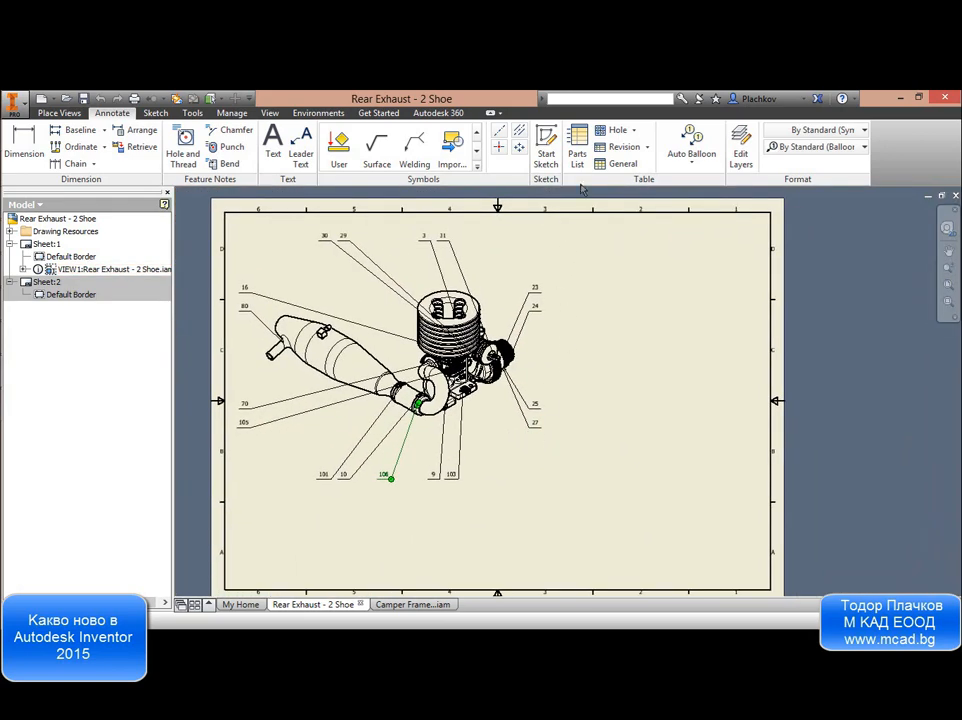
Place a Structured, First Level parts list of Engine MKII.iam in the sheet's upper-right border corner.
click(577, 150)
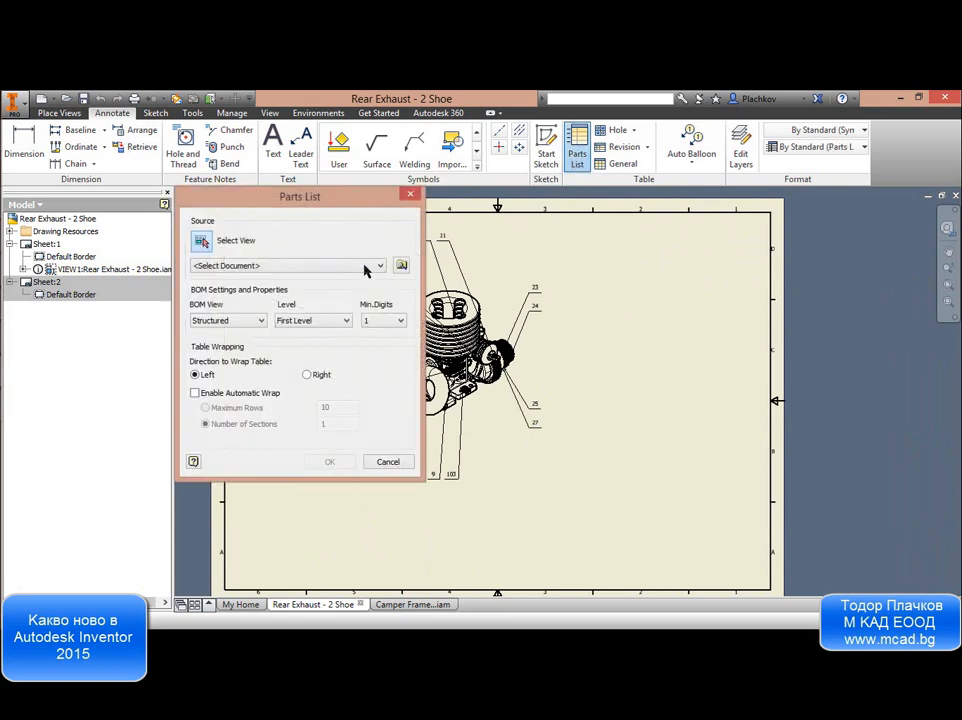
click(366, 266)
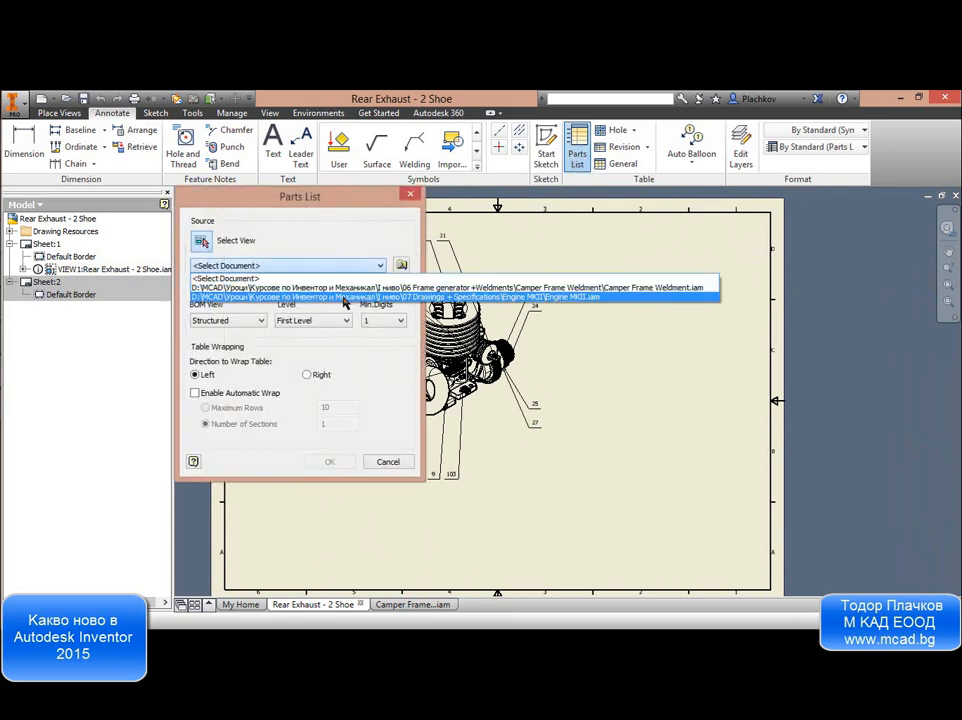
click(347, 296)
click(331, 463)
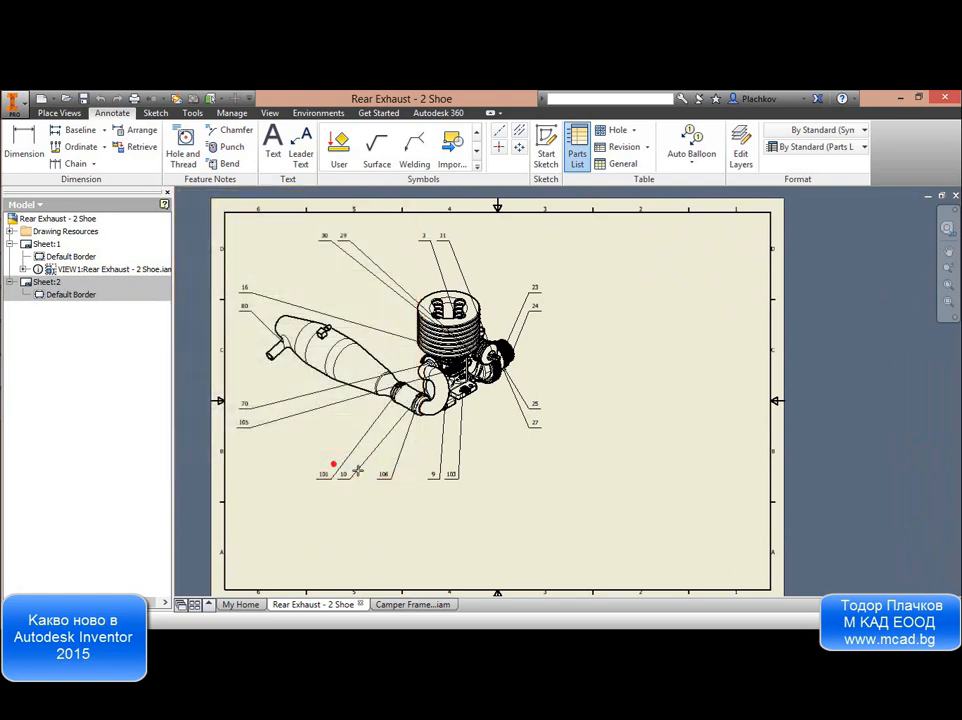
click(776, 218)
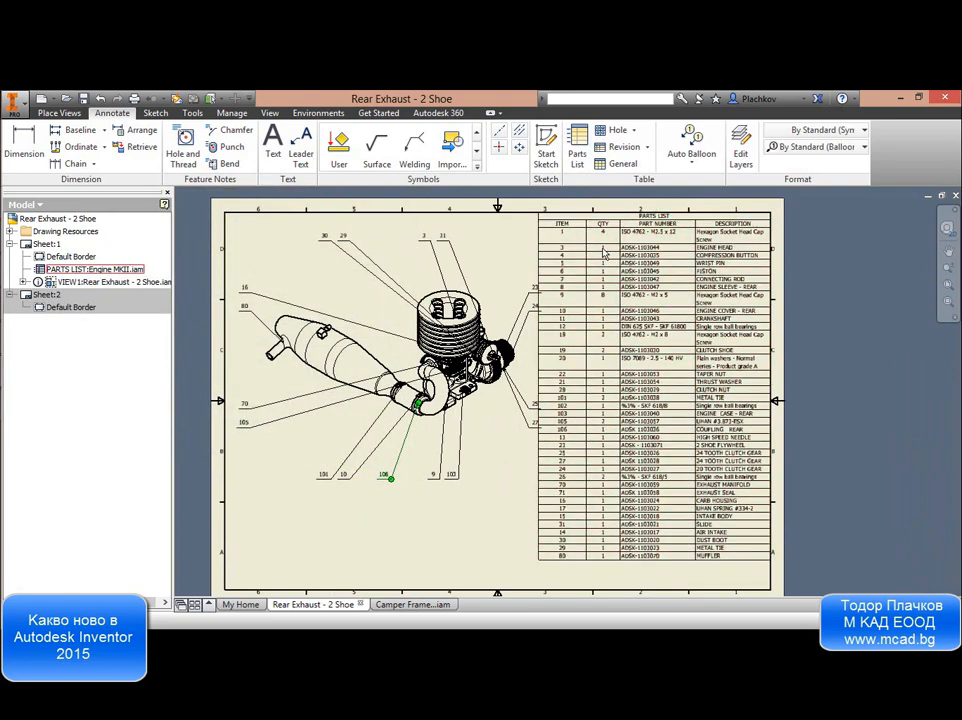
Edit the Engine MKII.iam parts list and sort it by ITEM in ascending order, with no secondary sort key.
scroll(595, 438, up, 5)
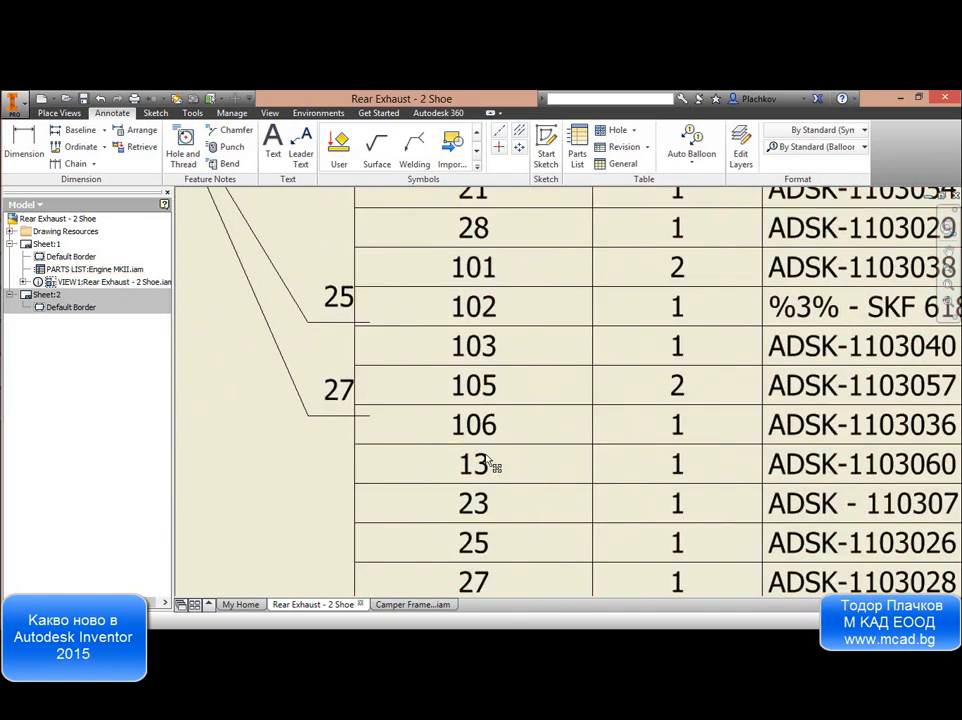
scroll(517, 298, down, 5)
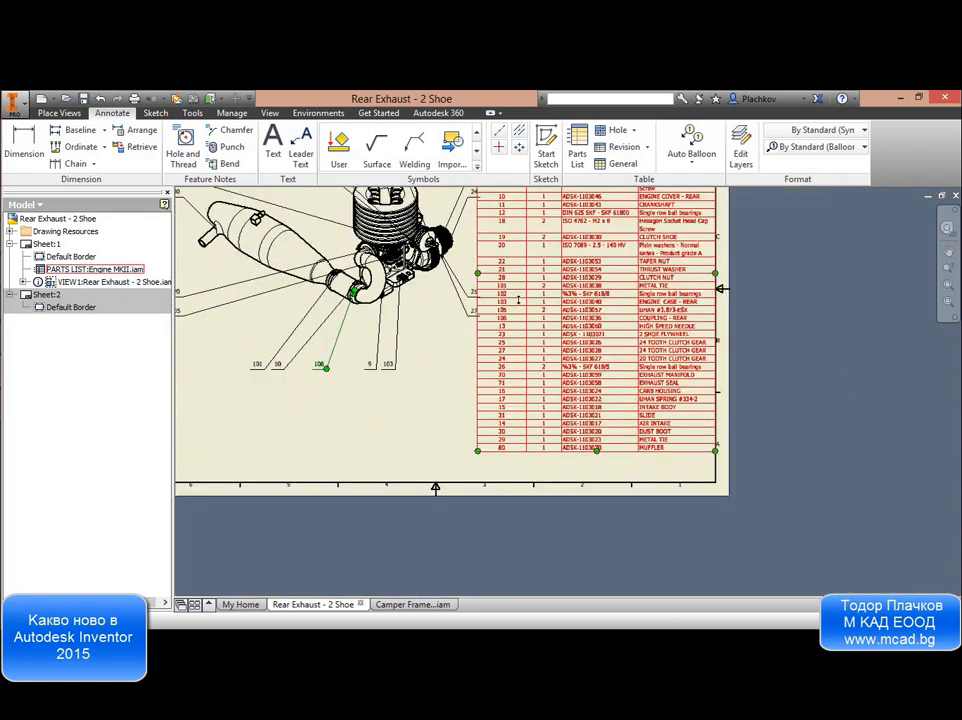
double_click(595, 330)
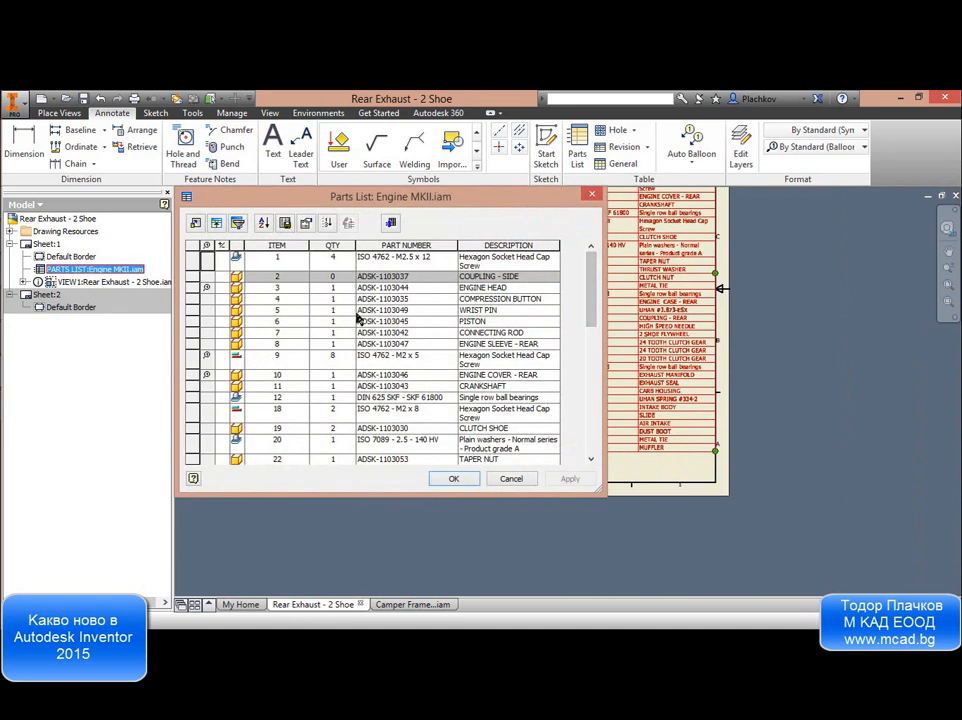
scroll(340, 320, down, 5)
scroll(335, 323, down, 3)
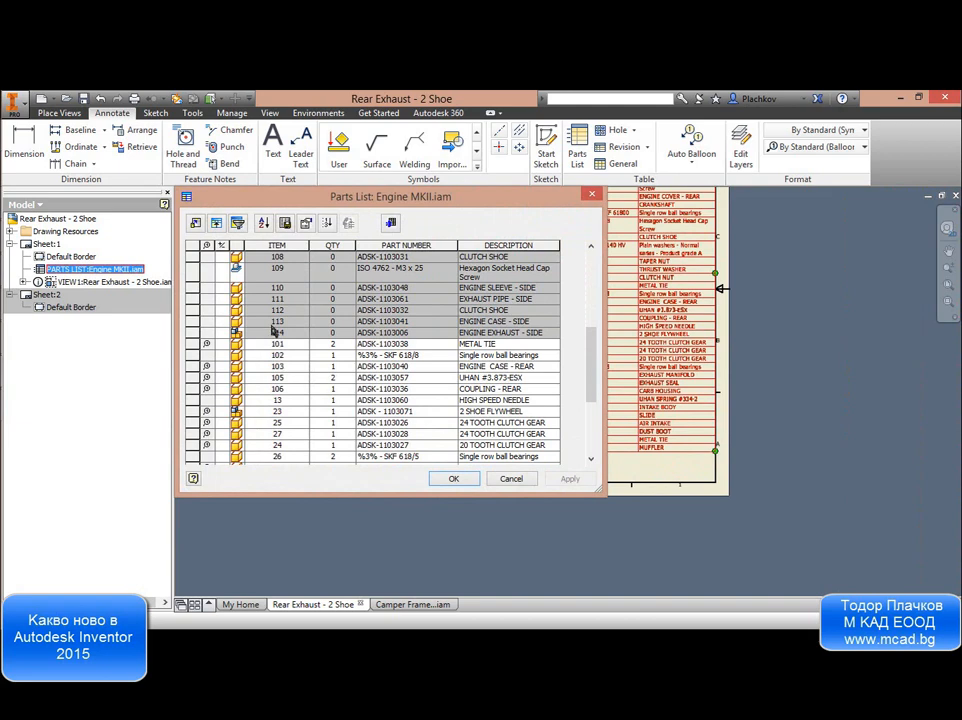
click(265, 227)
click(255, 235)
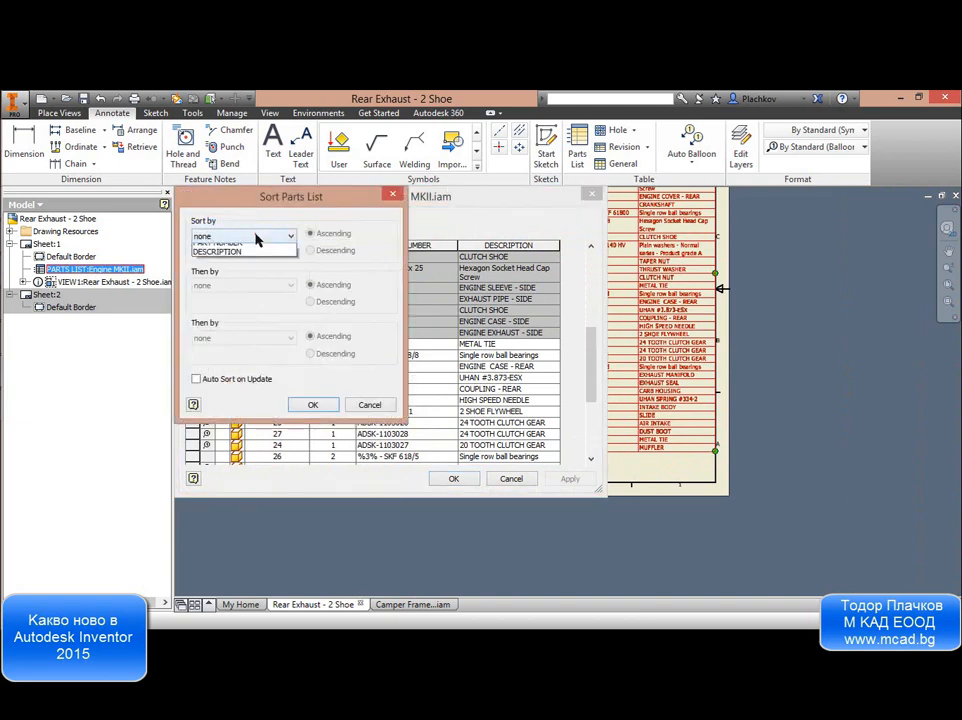
click(255, 258)
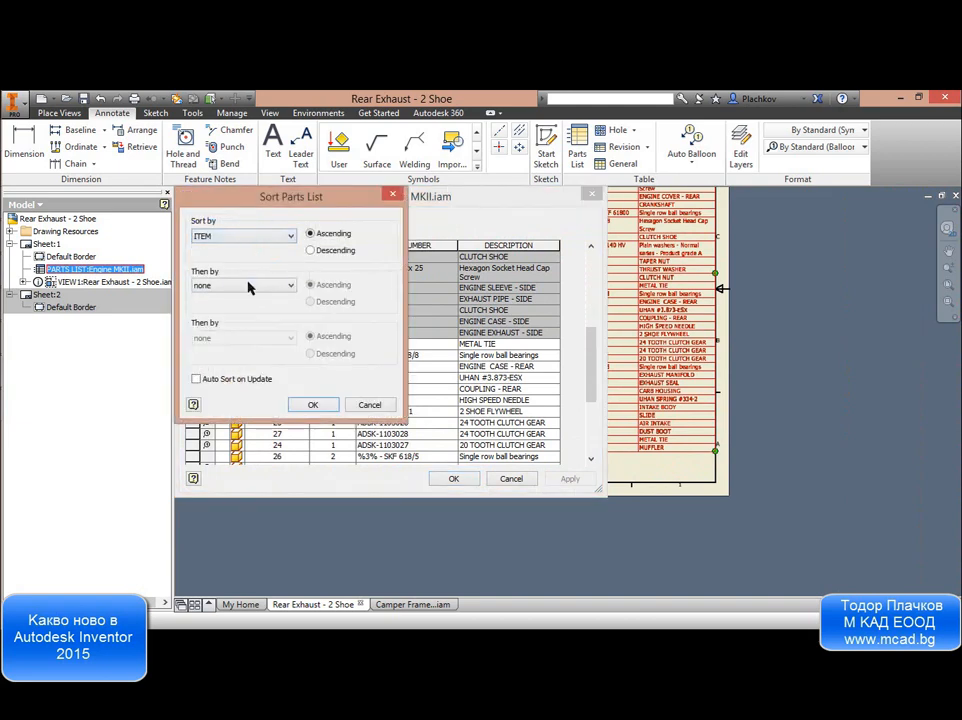
click(249, 286)
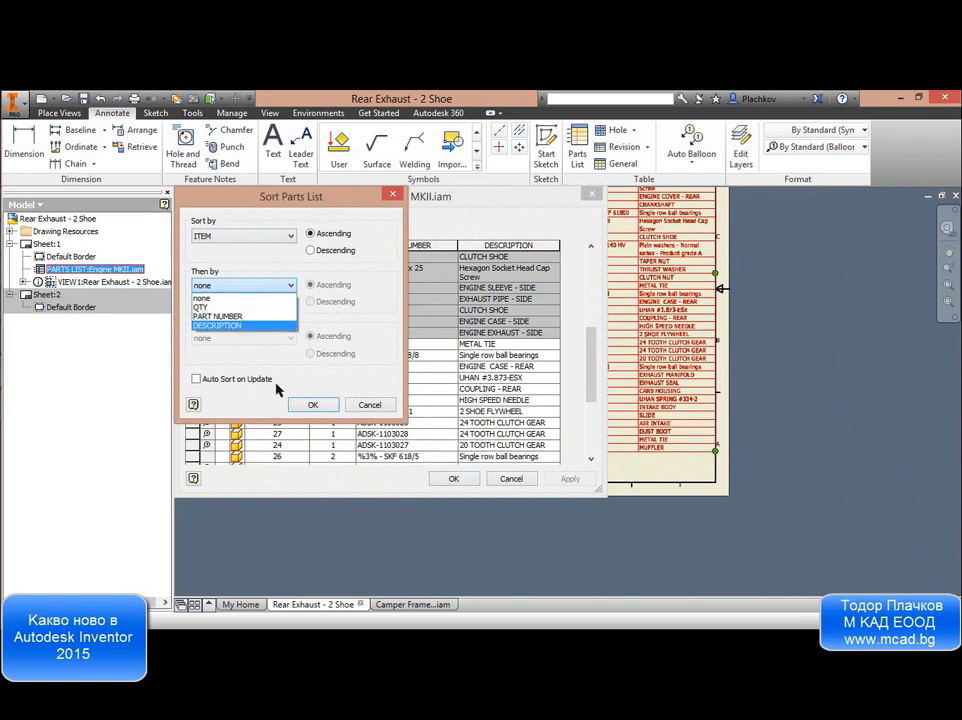
click(316, 406)
click(316, 406)
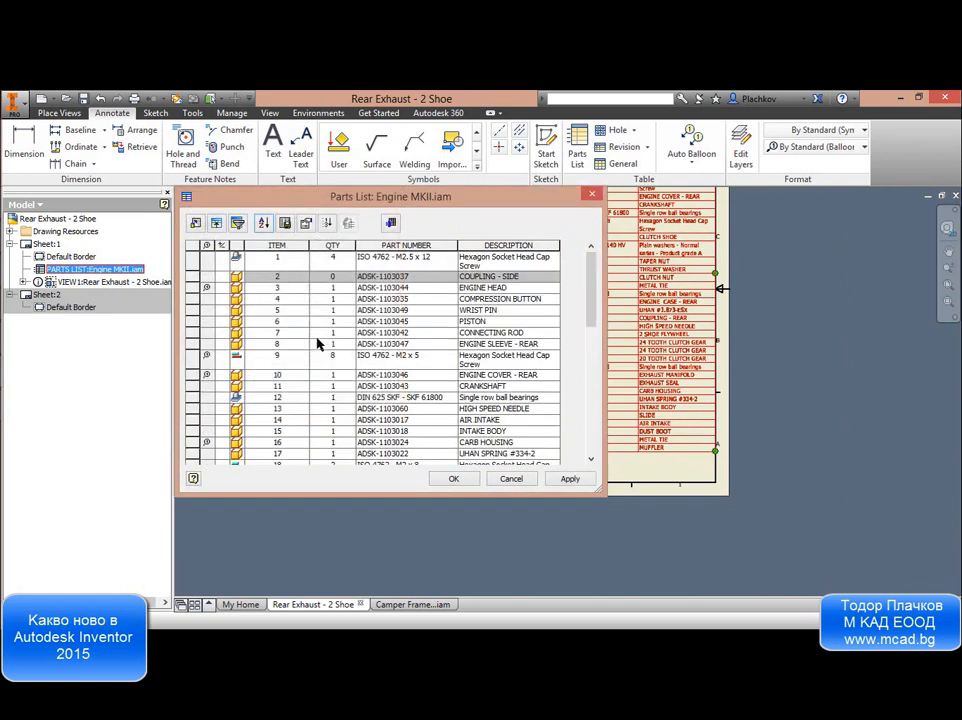
Review the sorted rows and sort settings, then accept the parts list edits and check the item order on the sheet.
scroll(316, 343, down, 10)
scroll(313, 345, up, 7)
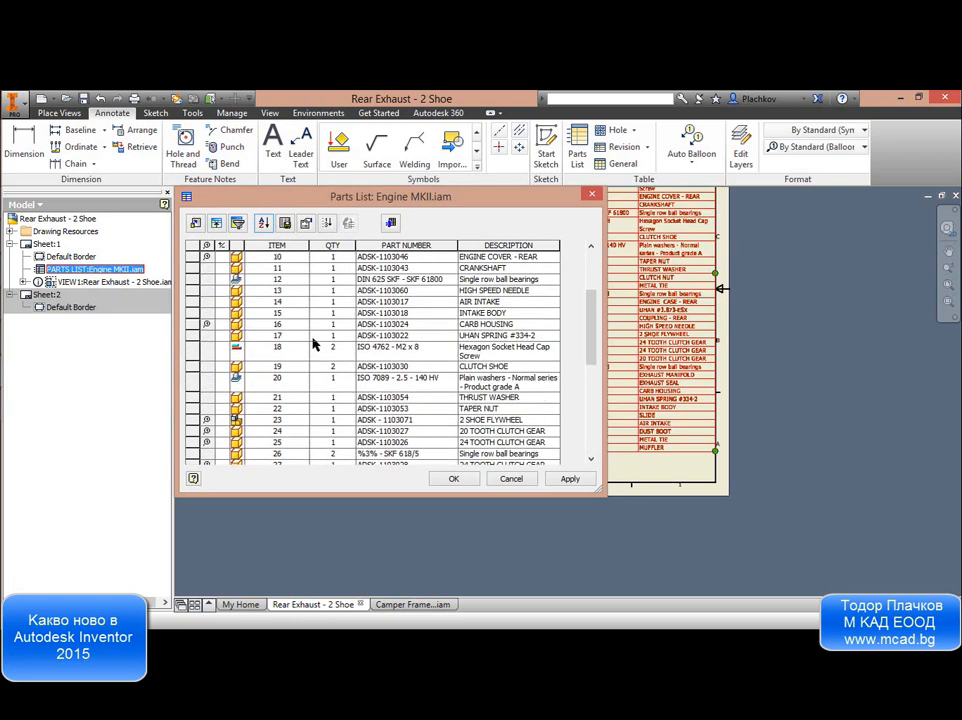
click(263, 223)
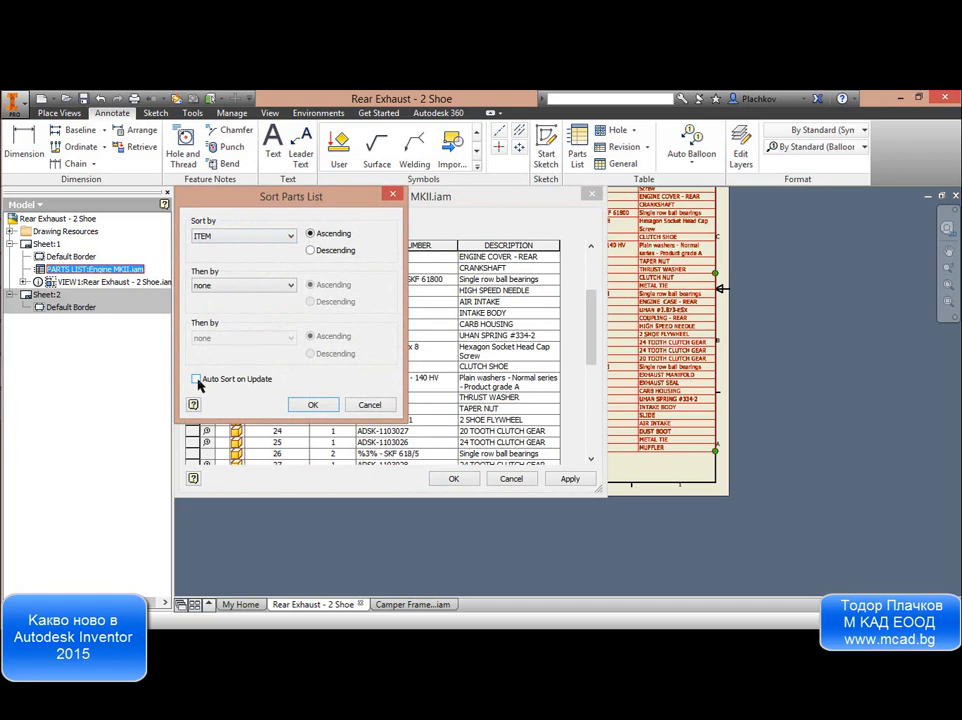
click(326, 406)
scroll(414, 440, down, 8)
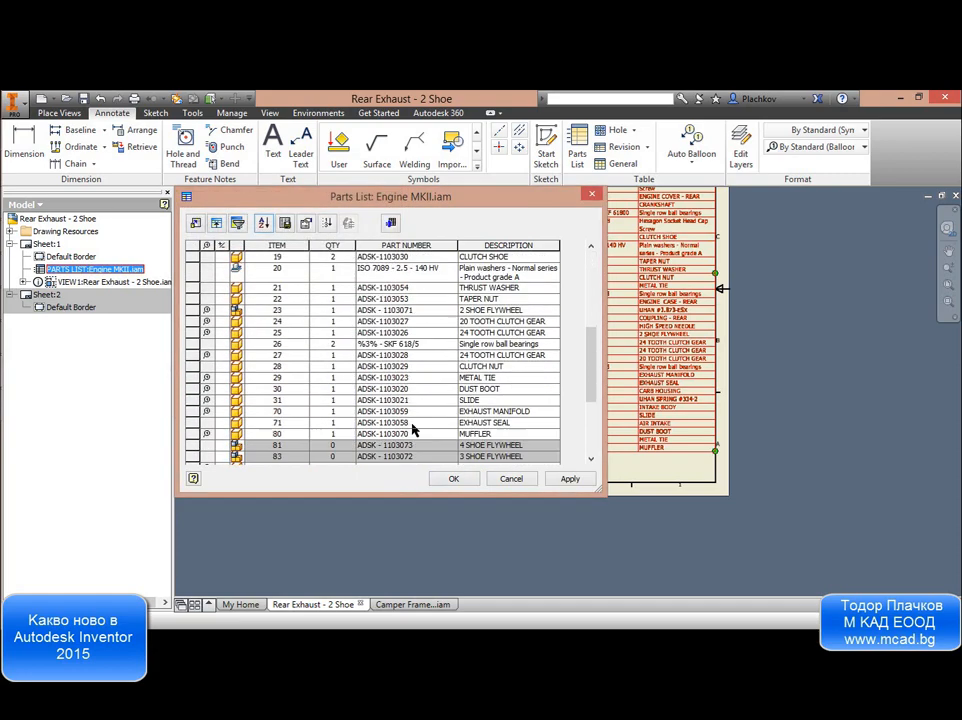
click(447, 479)
scroll(522, 463, up, 3)
scroll(522, 463, up, 3)
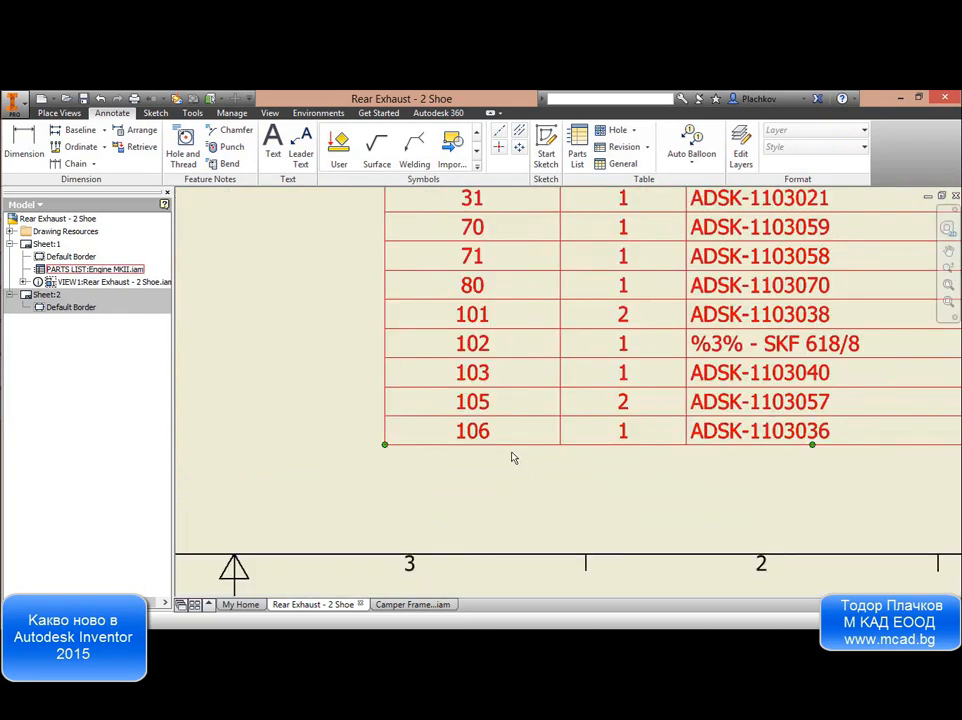
Edit the Engine MKII.iam parts list, renumbering item 26 (%3% - SKF 618/5) as 200 and item 29 (METAL TIE) as 210.
double_click(497, 446)
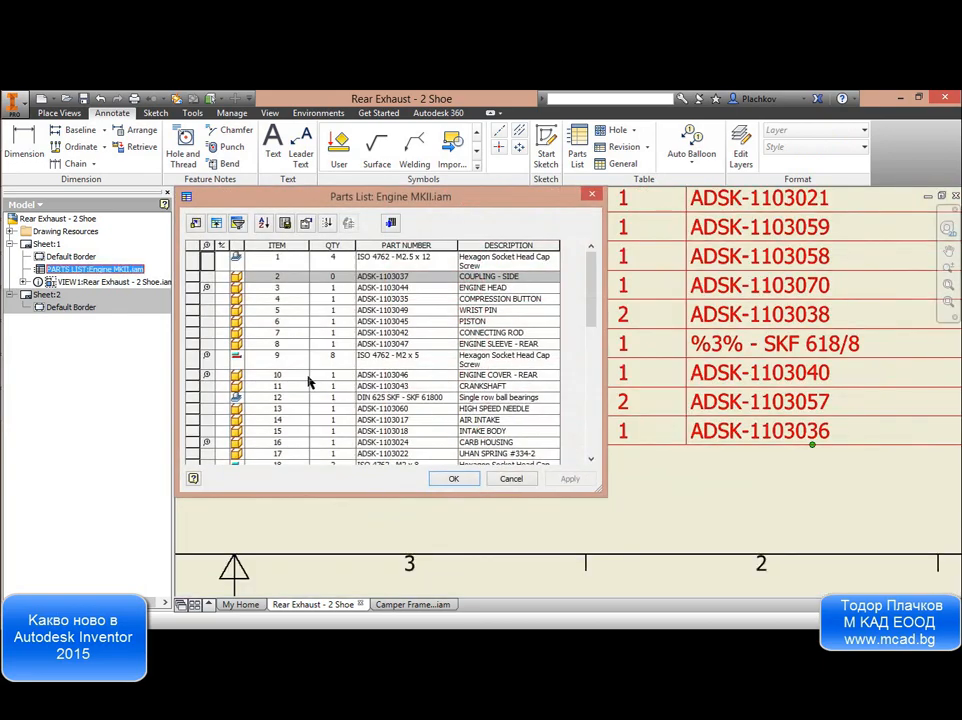
scroll(309, 381, down, 8)
click(293, 369)
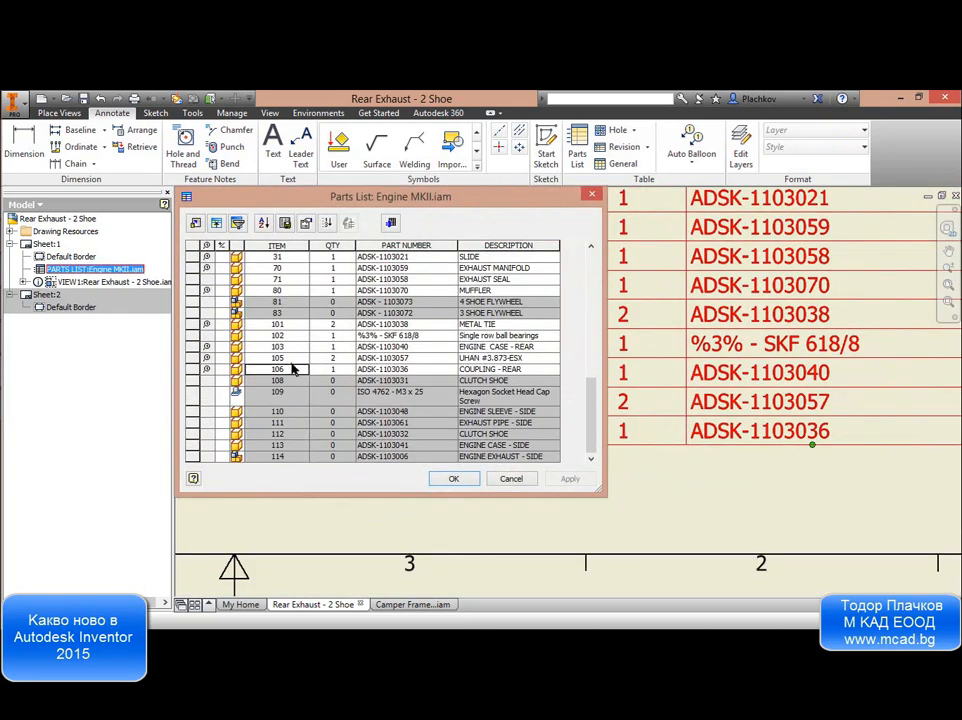
scroll(292, 365, up, 3)
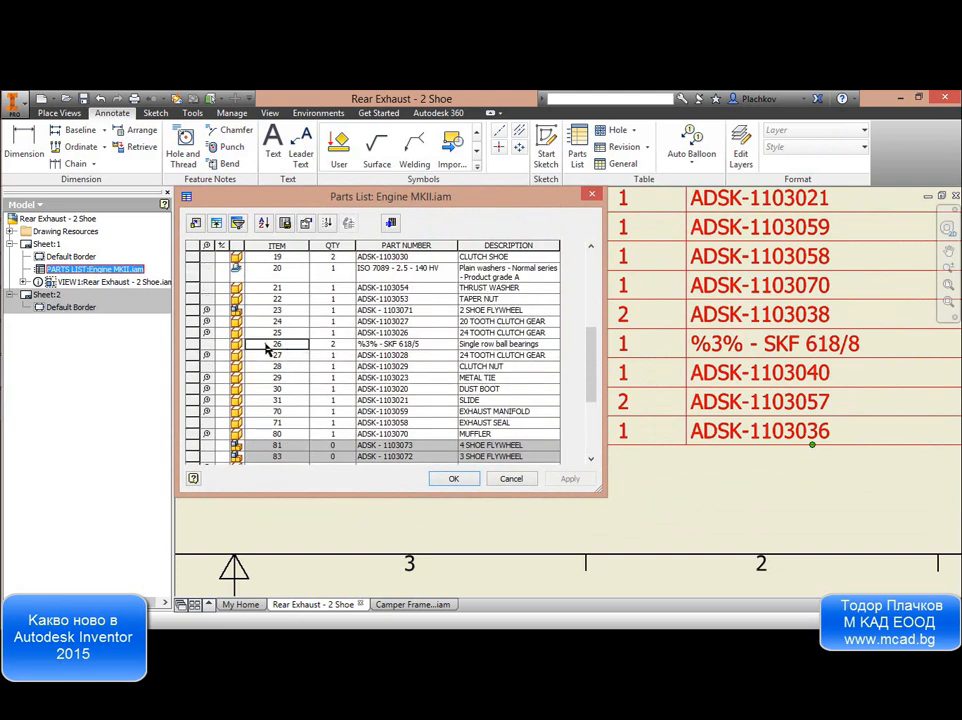
click(277, 347)
text(200)
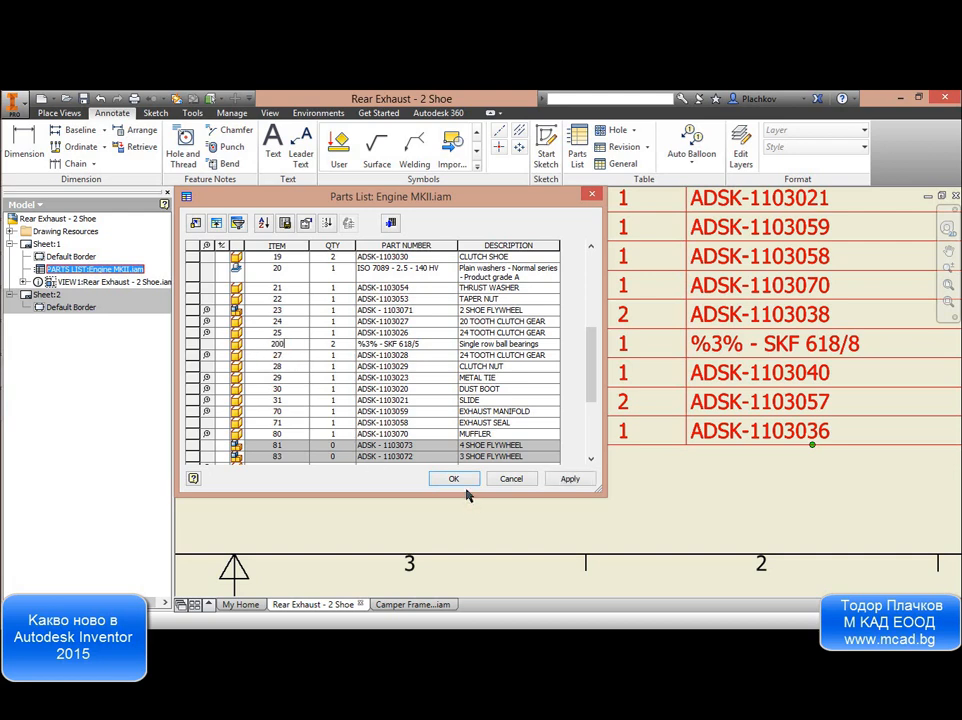
click(305, 381)
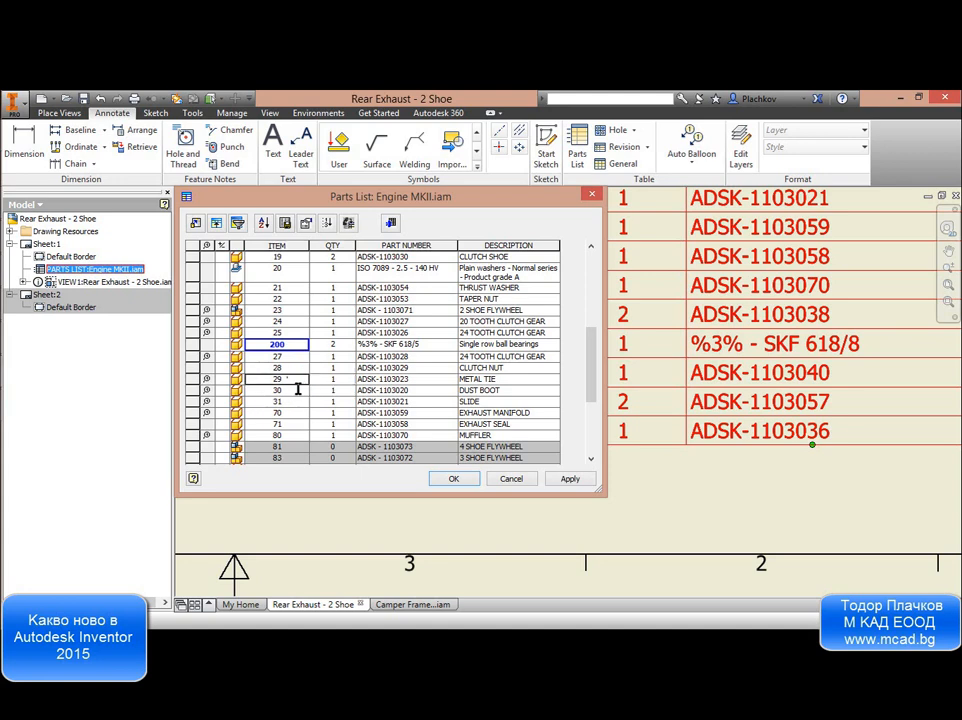
click(297, 385)
key(Return)
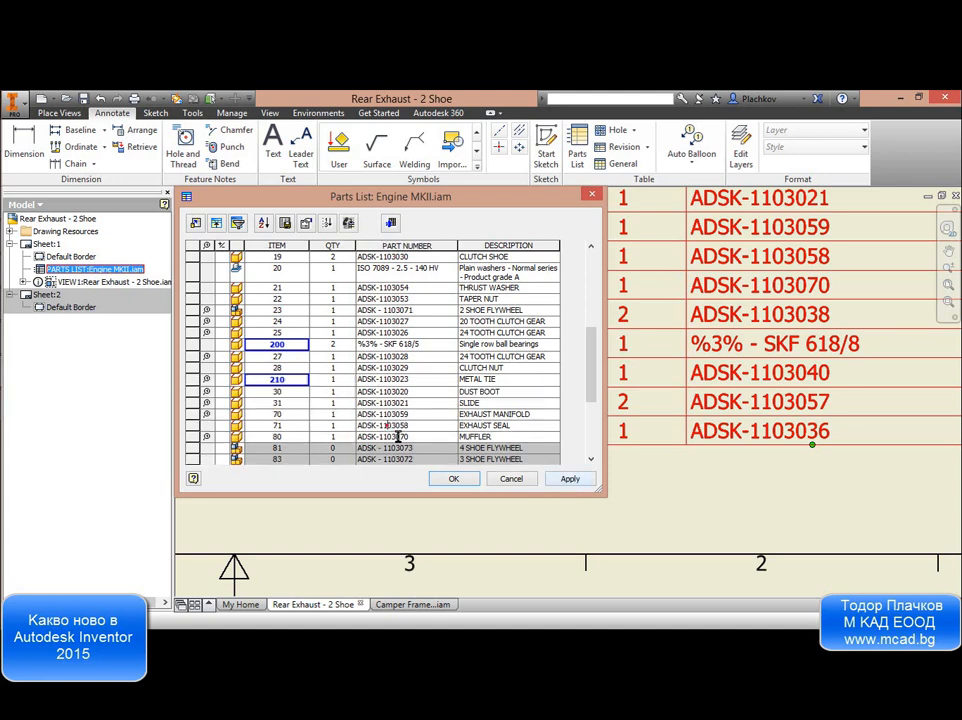
click(447, 479)
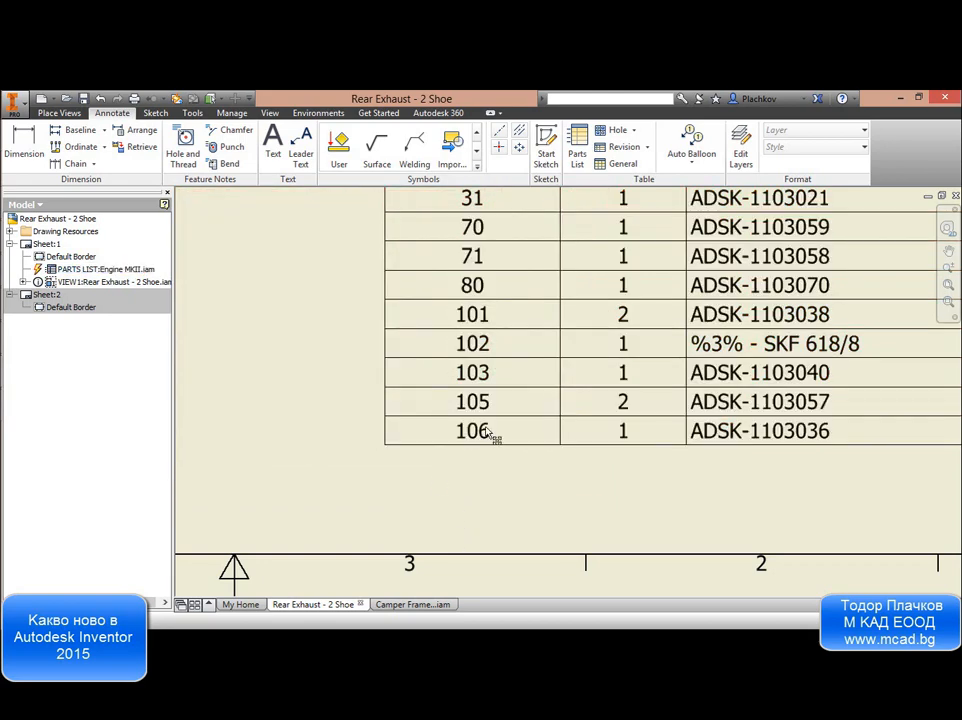
Sort the edited parts list again by ITEM in ascending order, accept it, and check the last rows on the sheet.
scroll(490, 436, down, 5)
middle_drag(535, 329, 519, 414)
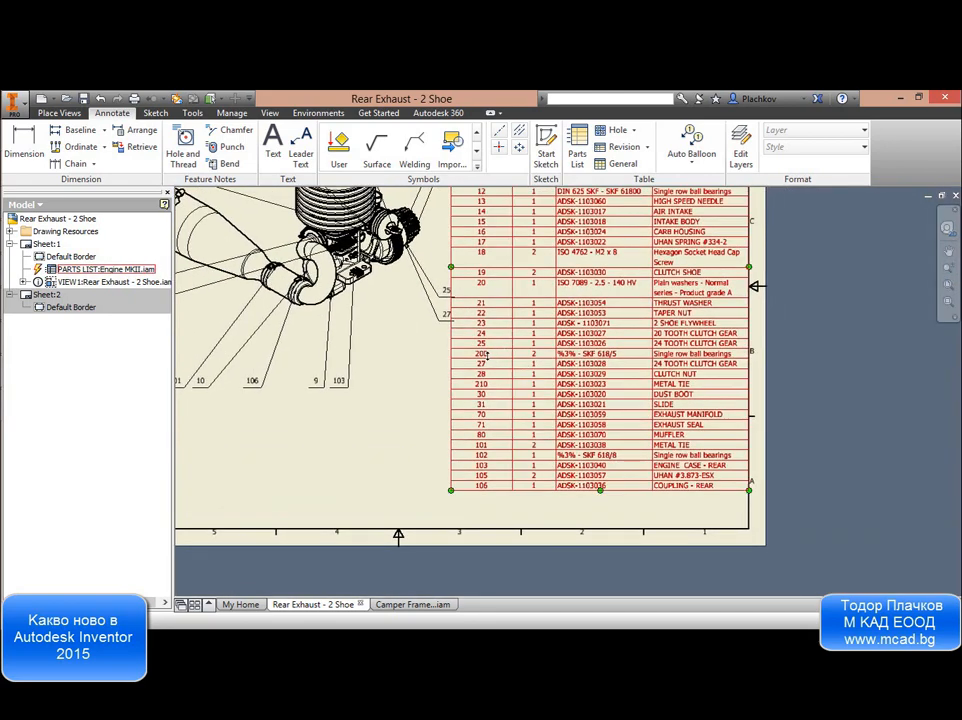
double_click(482, 388)
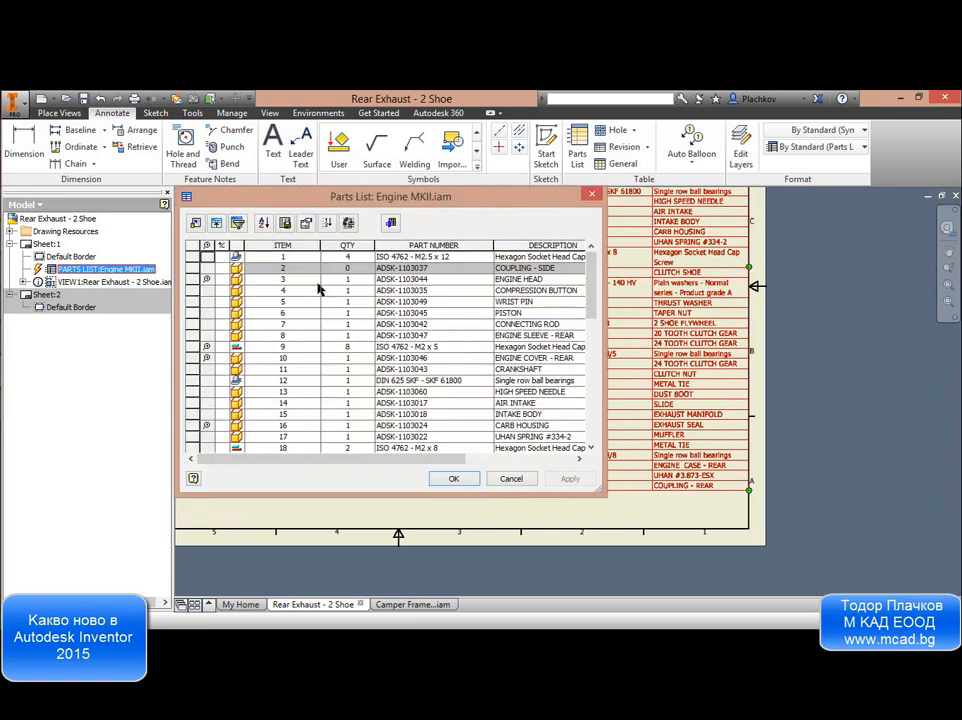
click(263, 223)
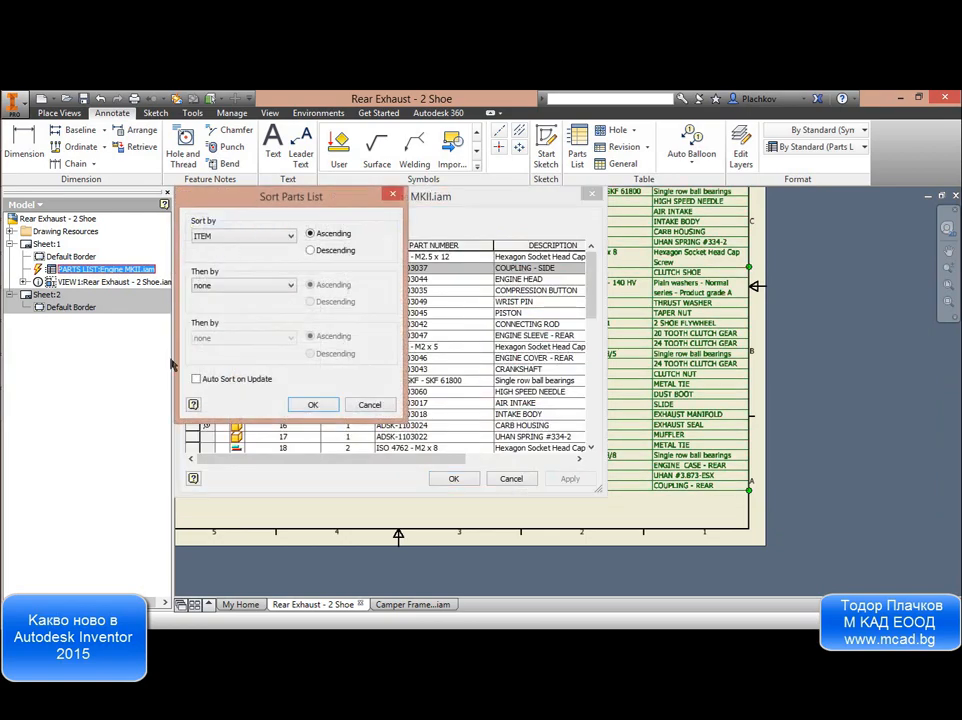
click(330, 405)
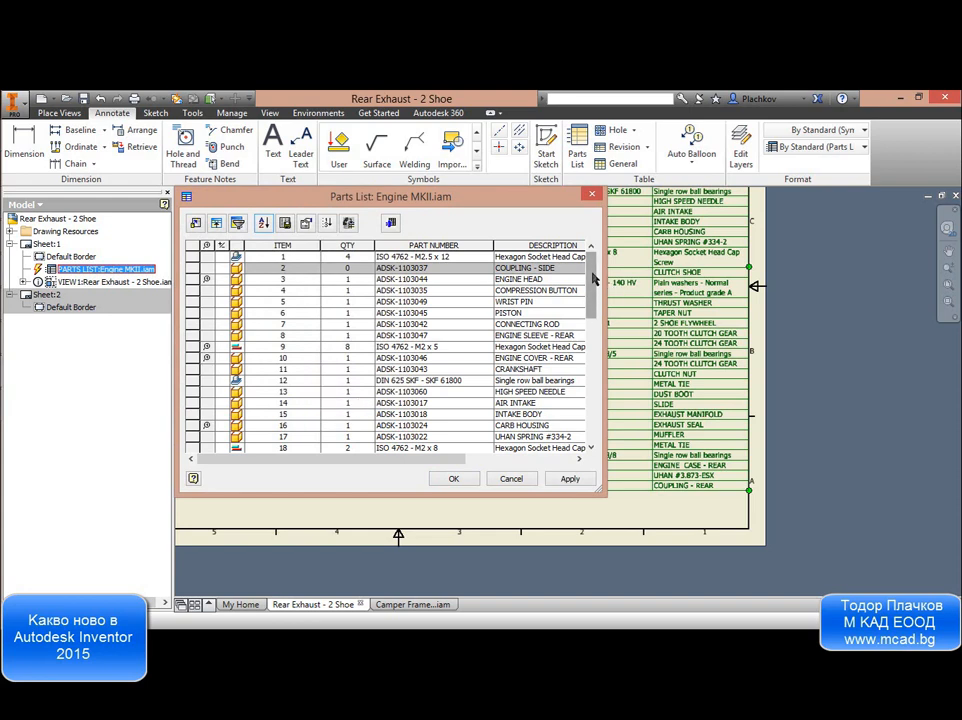
drag(591, 283, 591, 428)
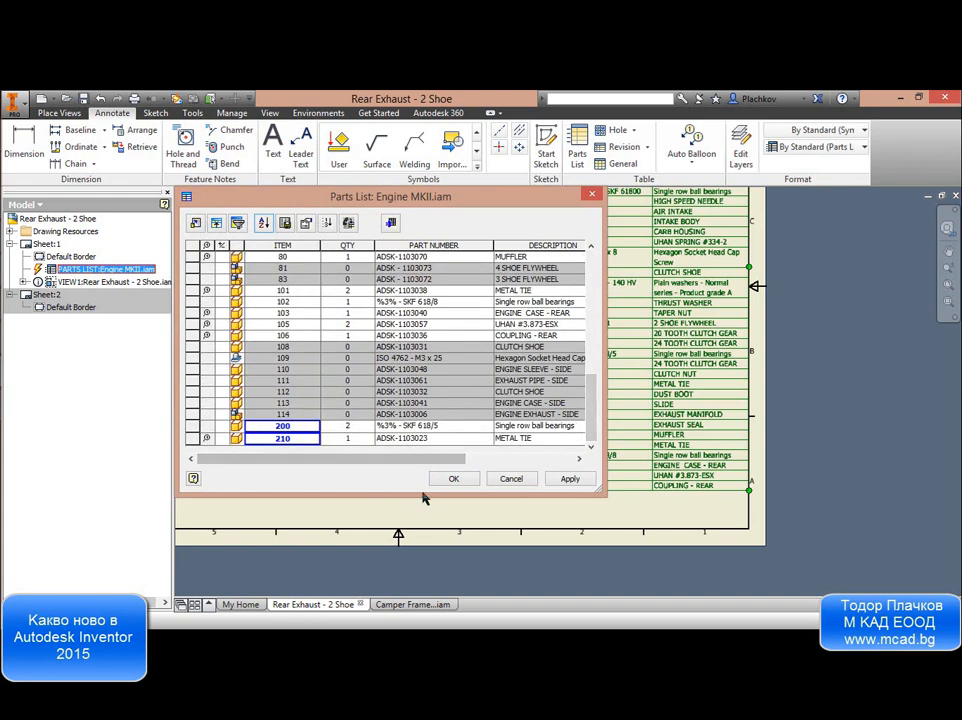
click(453, 478)
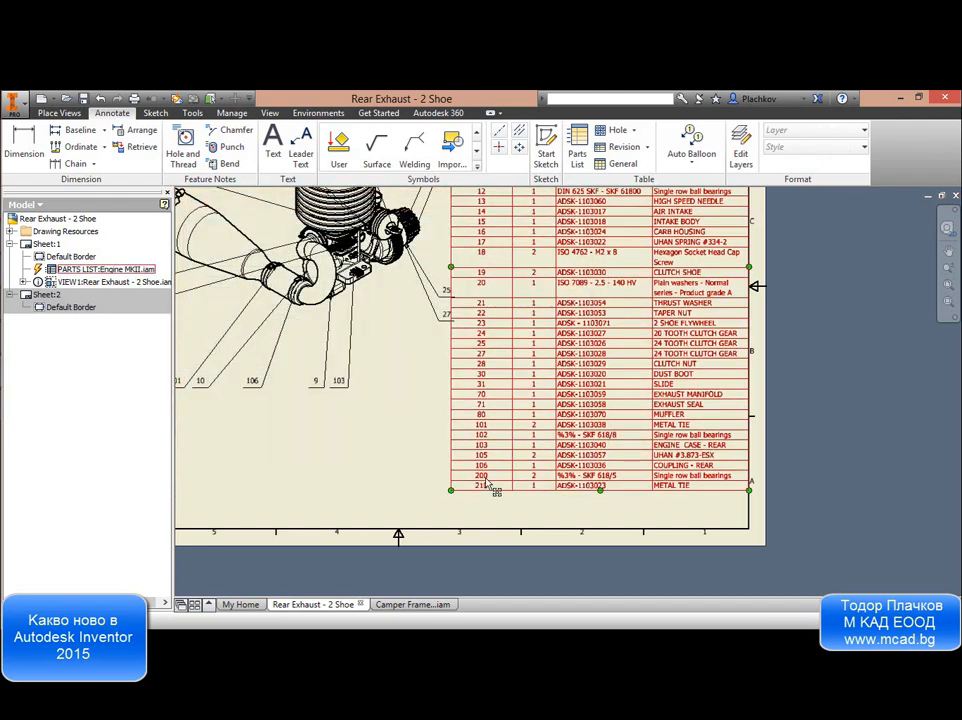
scroll(560, 352, up, 3)
middle_drag(564, 363, 536, 399)
scroll(562, 393, down, 3)
scroll(543, 390, up, 4)
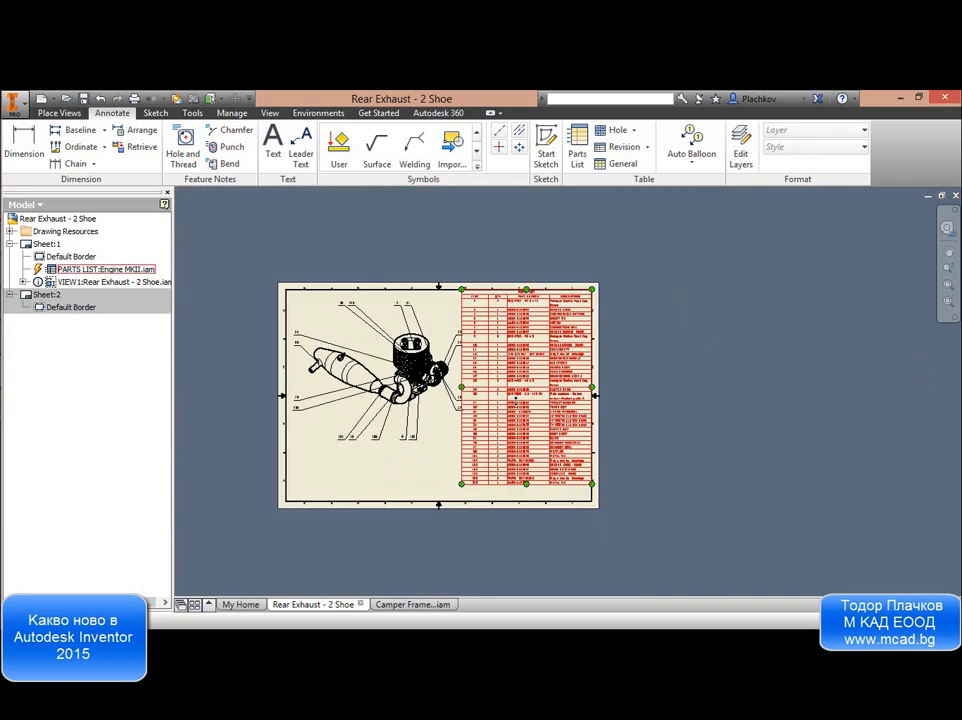
View Sheet:2, return to Sheet:1, and try moving the Rear Exhaust - 2 Shoe view onto Sheet:2, undoing the move.
double_click(48, 296)
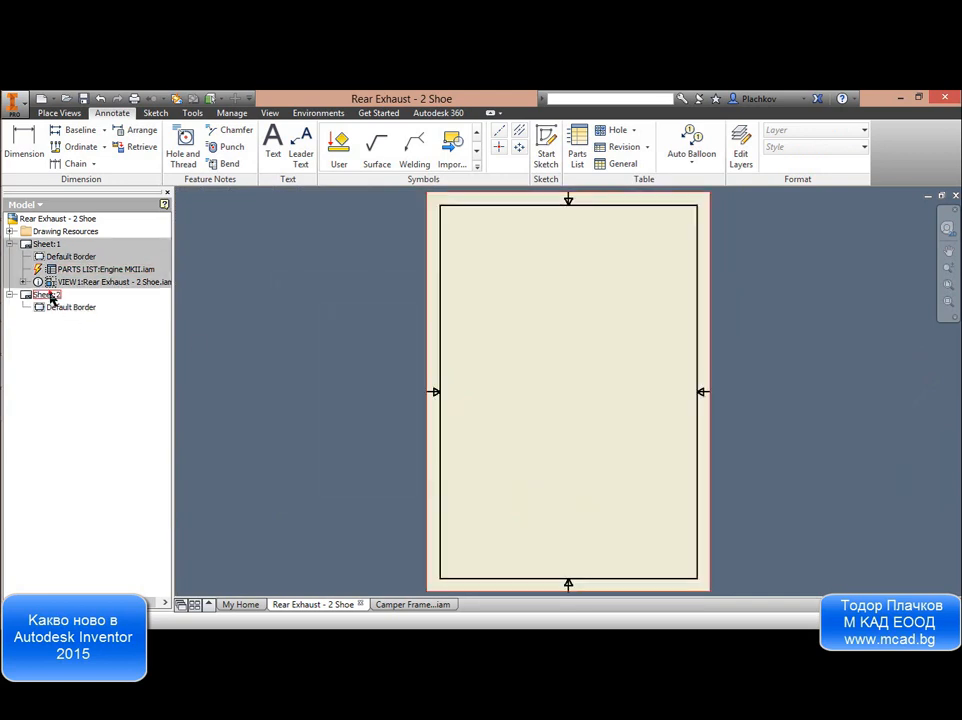
click(23, 281)
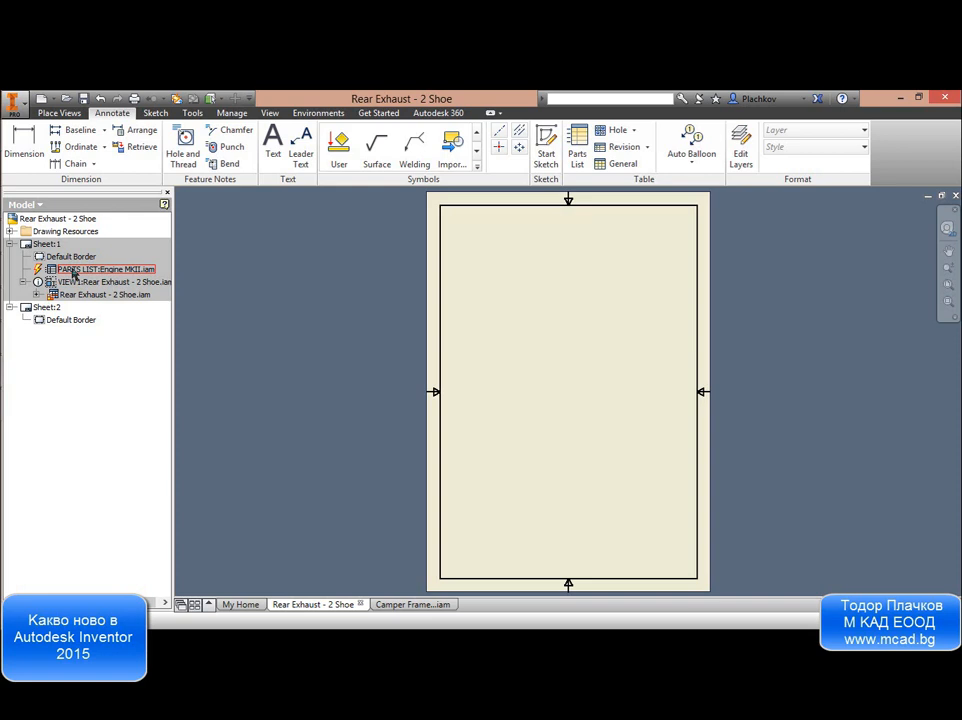
click(72, 271)
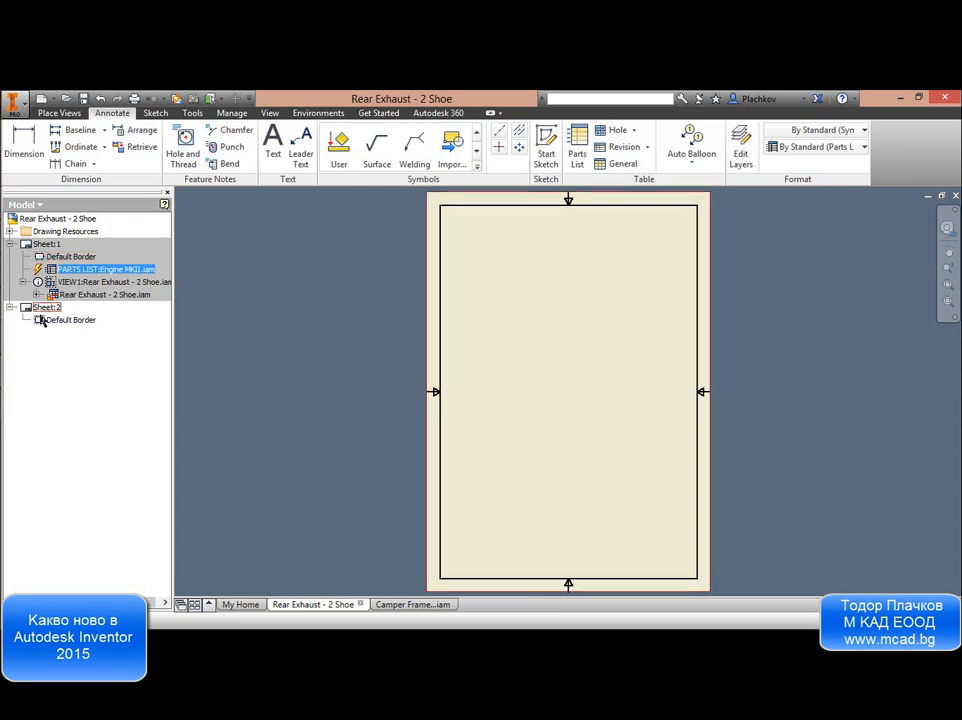
double_click(45, 244)
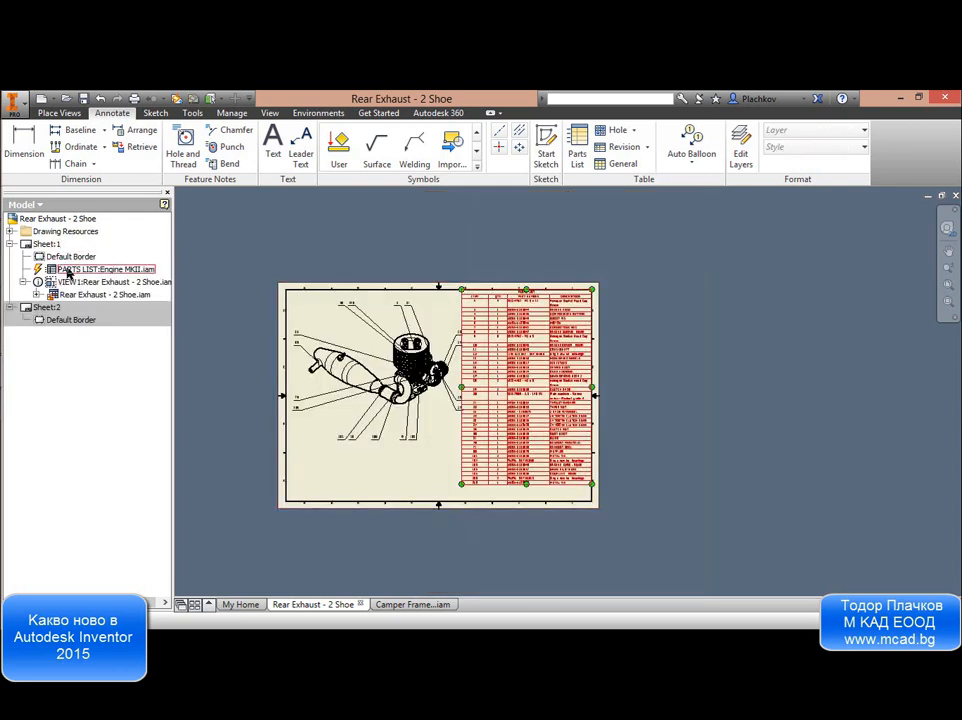
drag(68, 287, 55, 313)
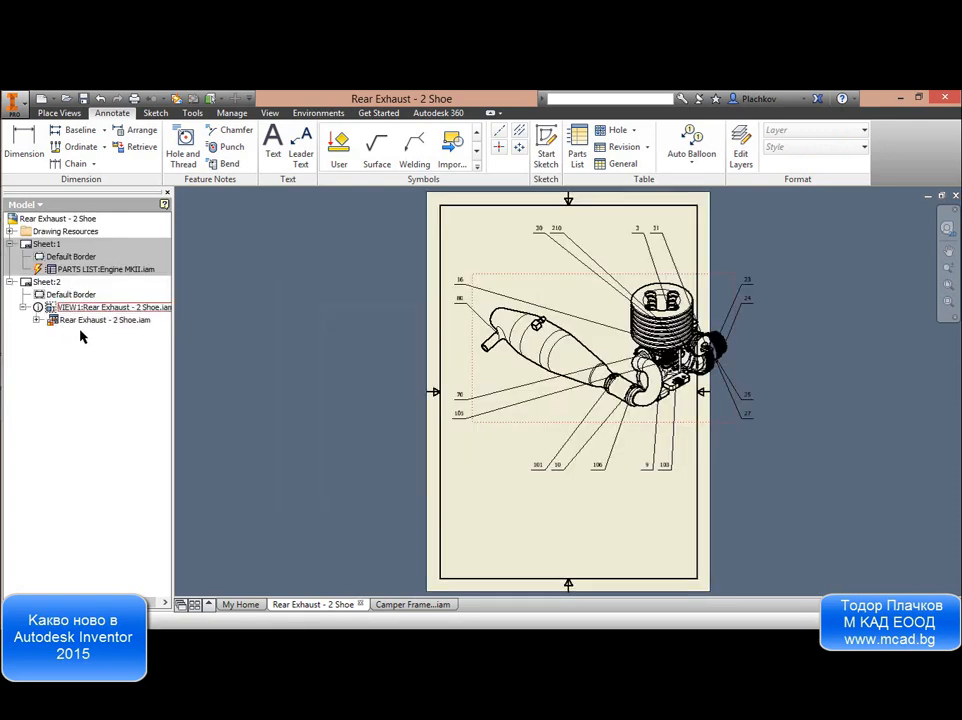
key(ctrl+z)
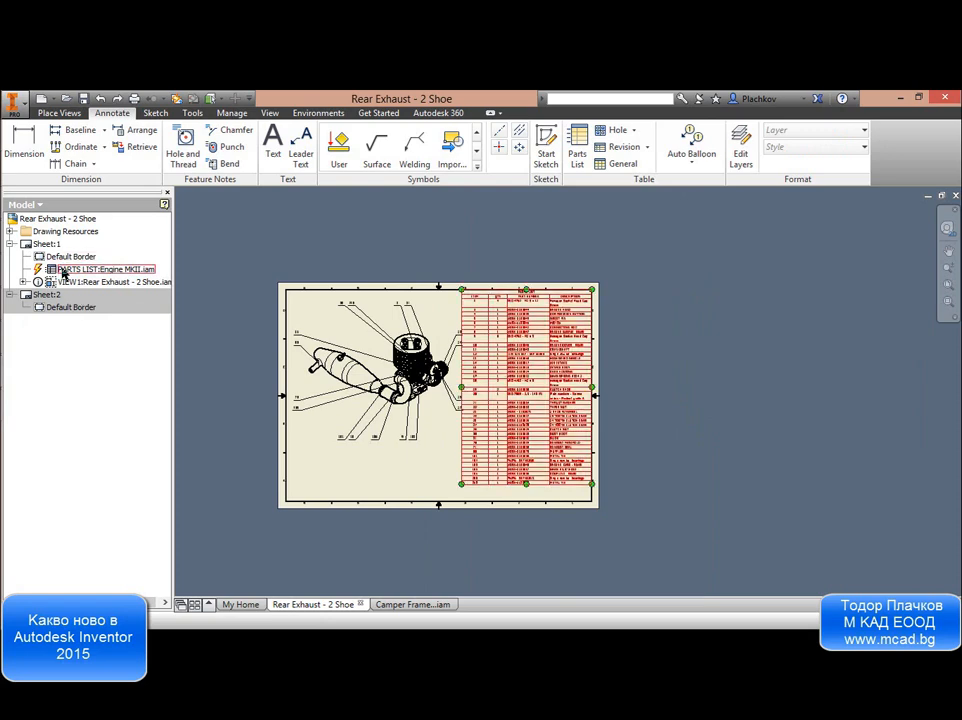
Move the Engine MKII.iam parts list from Sheet:1 to Sheet:2 and place it in the border's upper-left corner.
drag(62, 269, 50, 298)
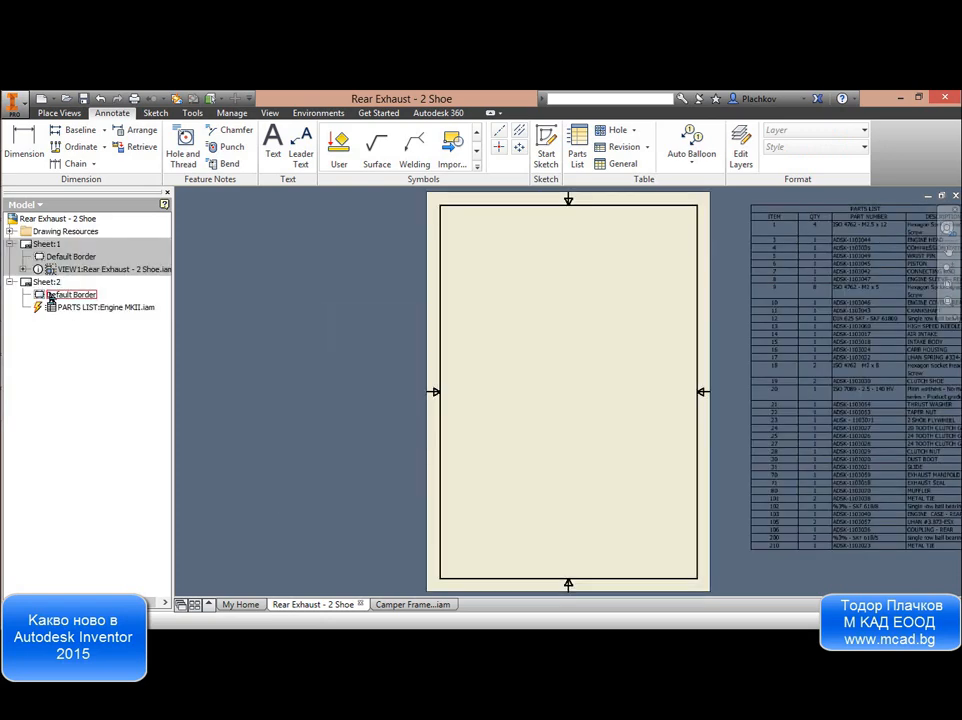
scroll(694, 268, up, 3)
scroll(748, 288, down, 3)
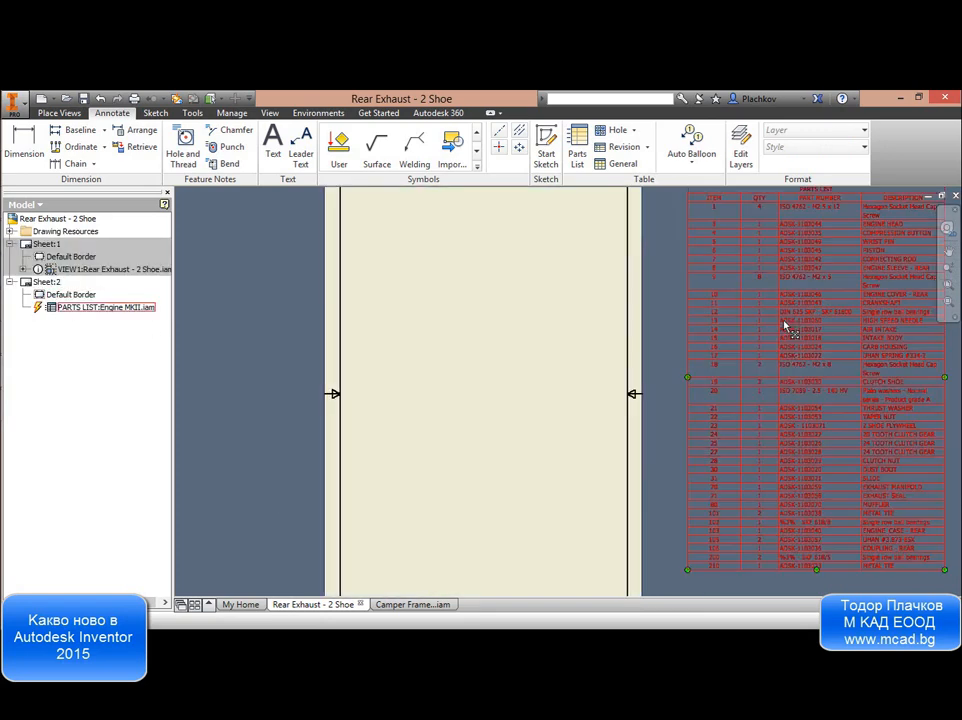
scroll(786, 318, up, 3)
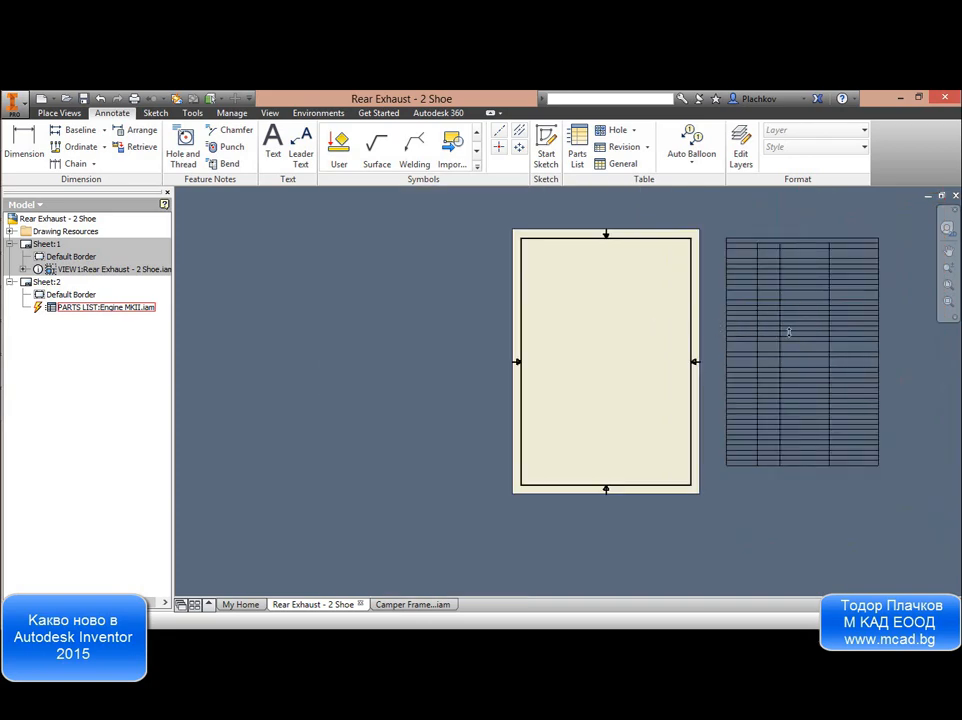
click(788, 332)
drag(796, 322, 601, 329)
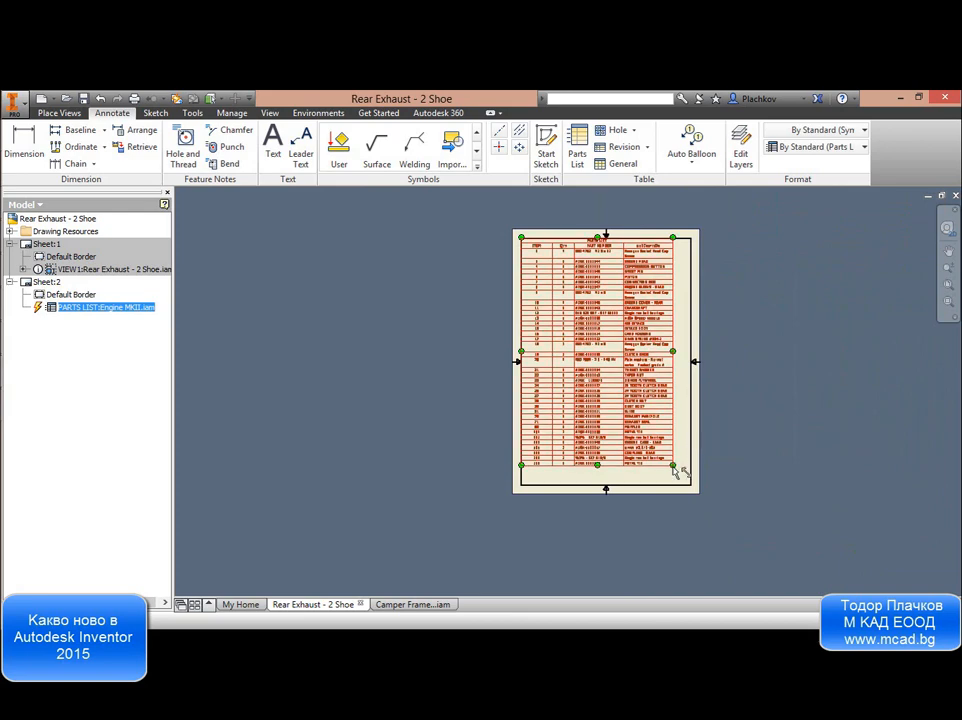
Widen the parts list on Sheet:2 to span the full width of the border and review its rows.
drag(673, 466, 692, 487)
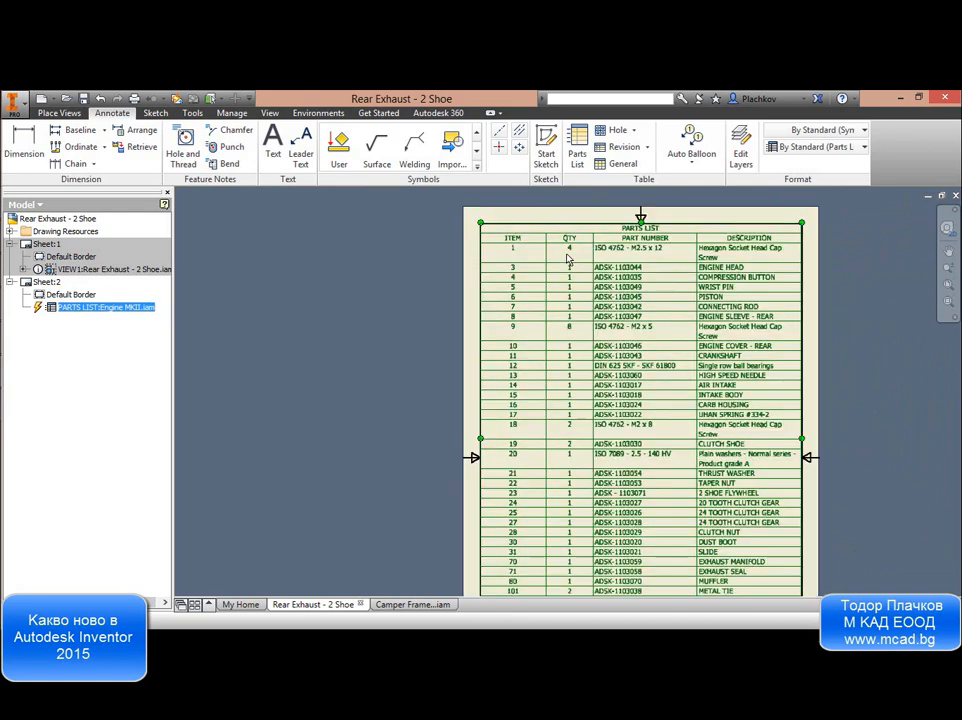
scroll(521, 244, up, 5)
scroll(463, 380, down, 5)
scroll(400, 380, up, 4)
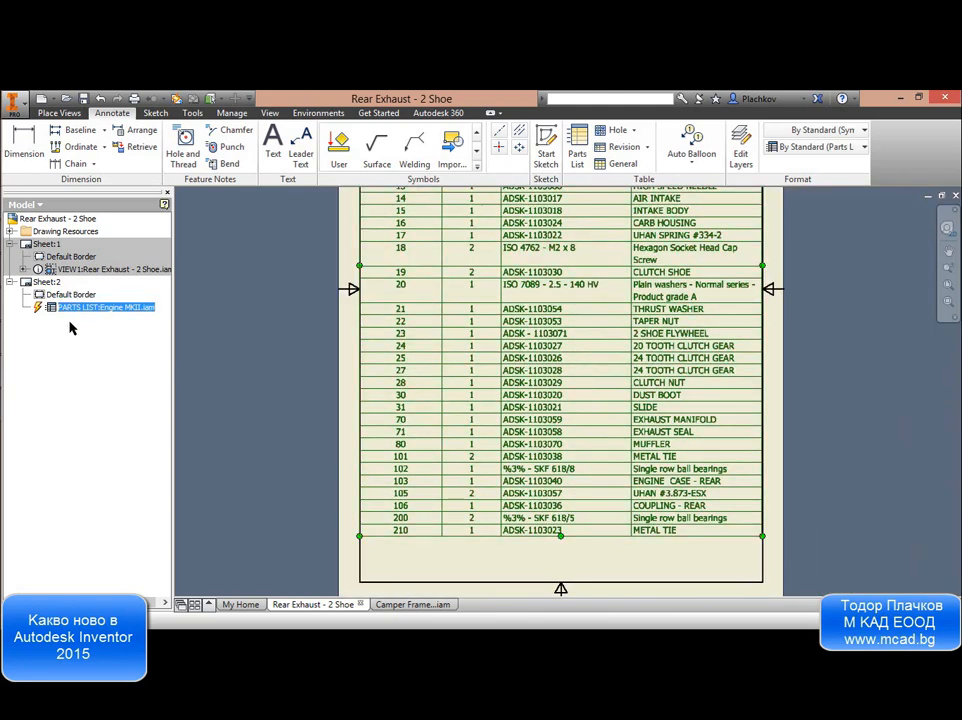
Split the parts list table on Sheet:2 between items 14 and 15.
middle_drag(439, 336, 418, 447)
right_click(390, 343)
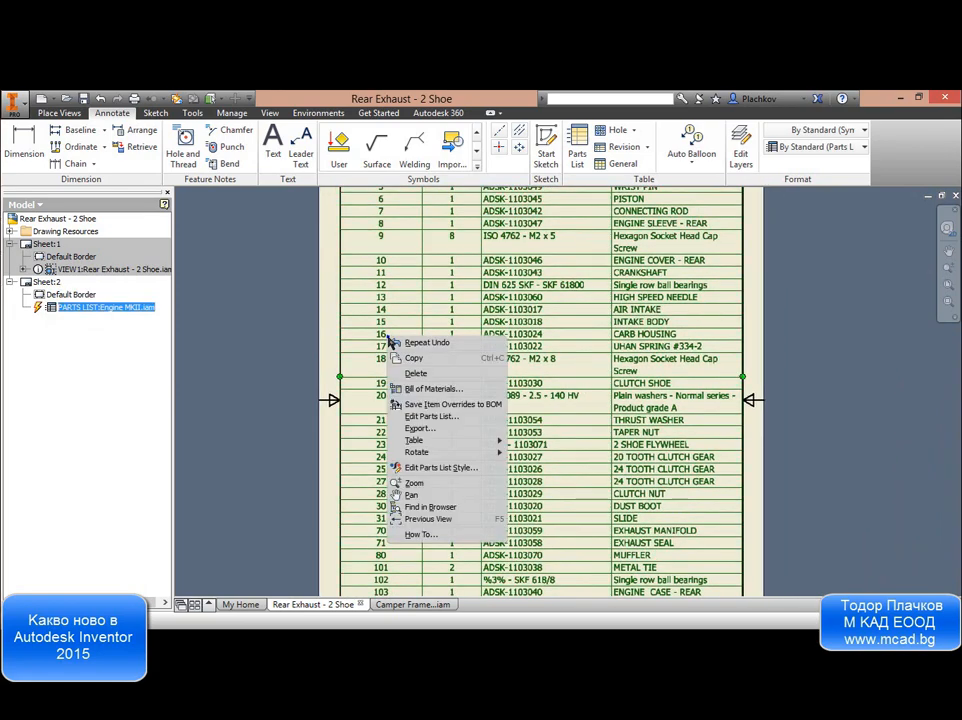
mouse_move(497, 446)
right_click(512, 324)
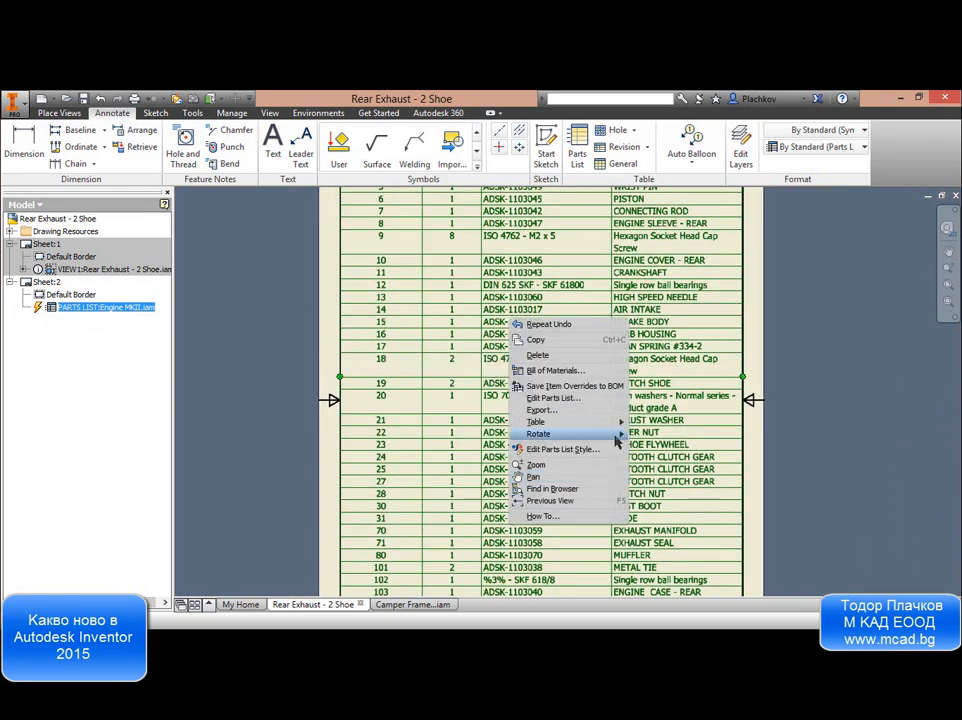
mouse_move(622, 428)
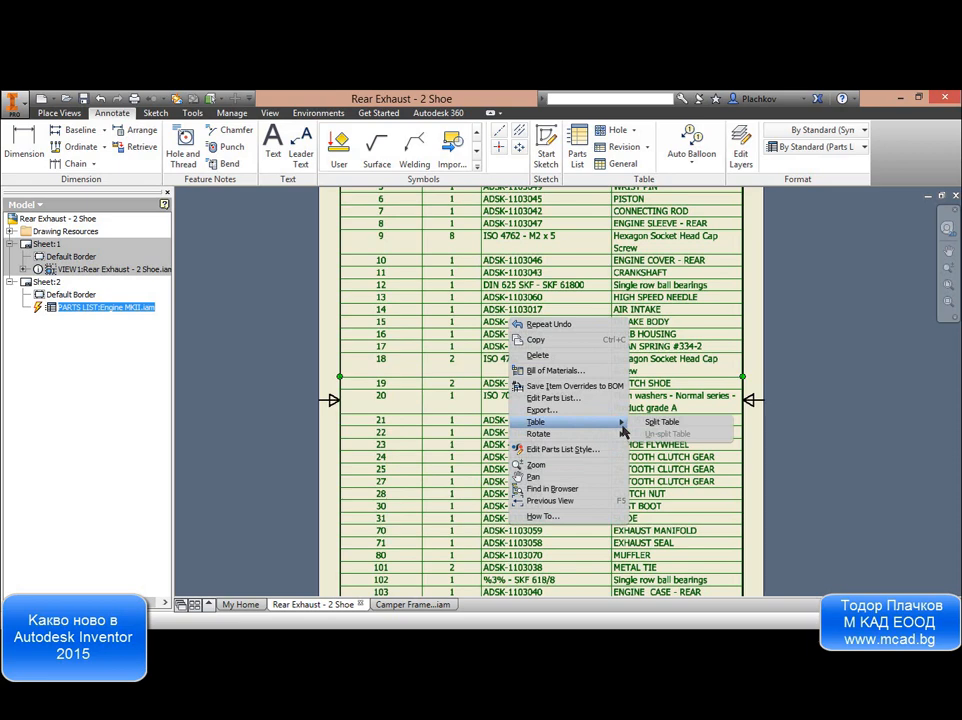
click(660, 422)
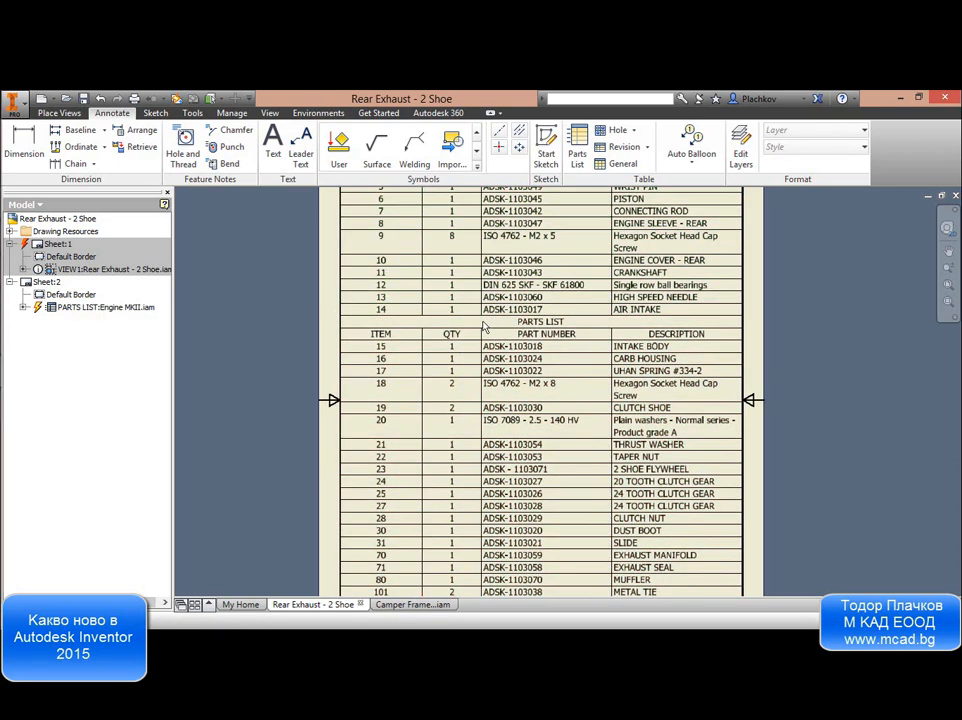
Open the split-off portion of the parts list from the model tree for editing and close it without changes.
click(23, 307)
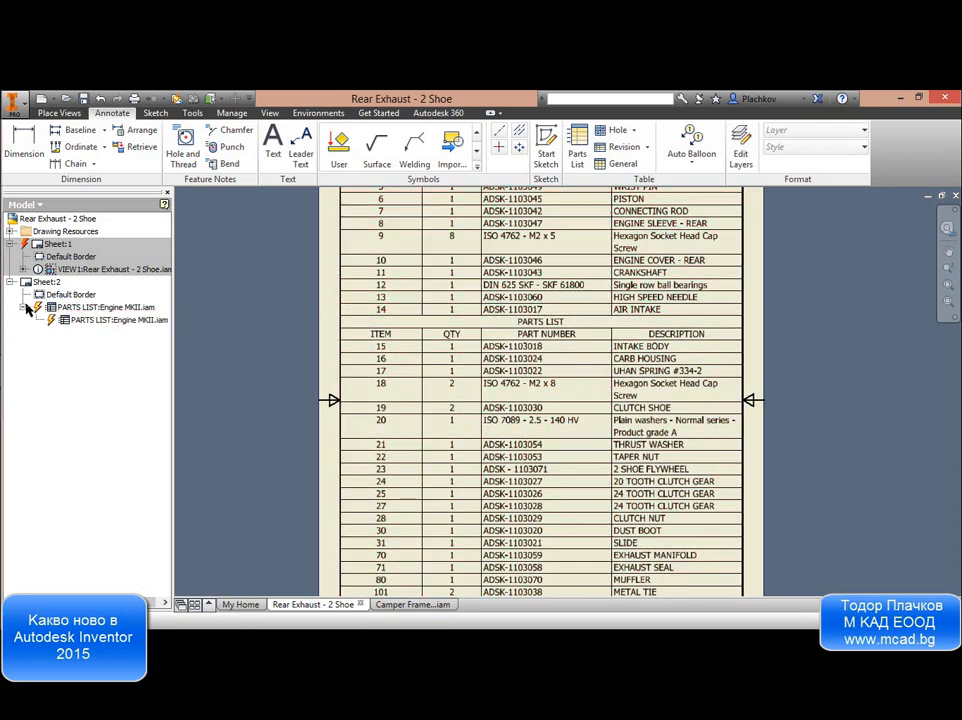
double_click(90, 321)
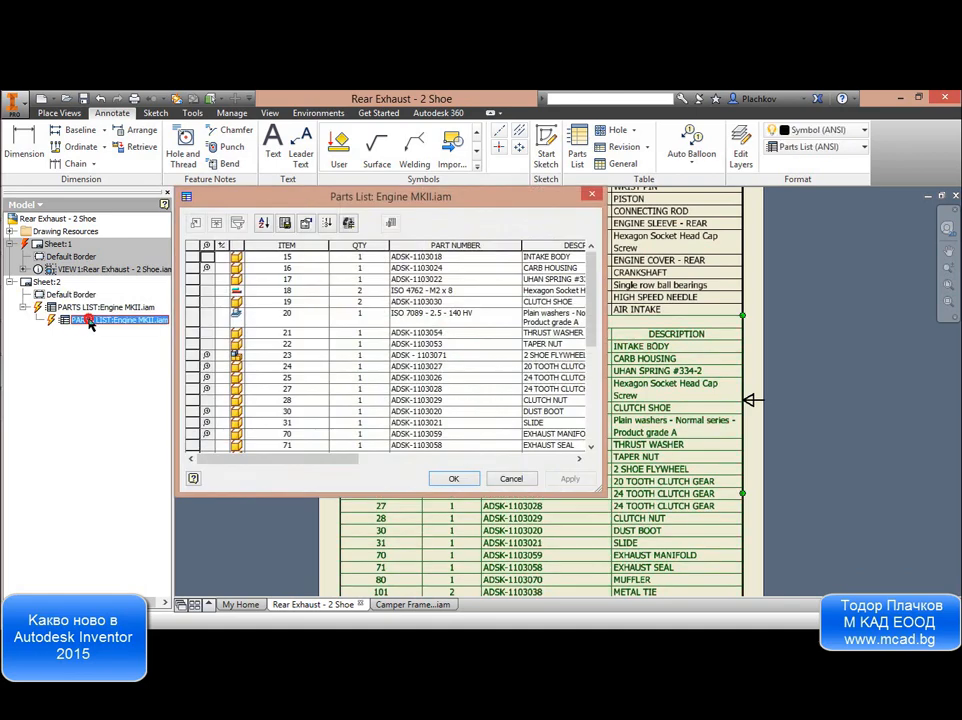
click(514, 480)
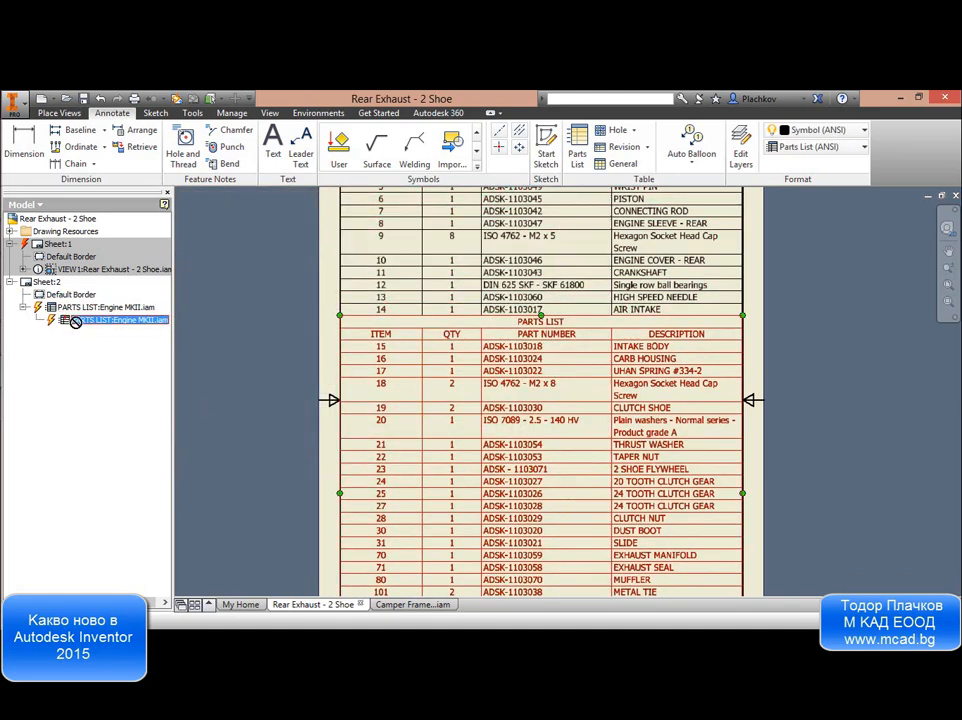
Move the split-off parts list portion to Sheet:1 and place it in the border's upper-right corner.
drag(74, 321, 57, 245)
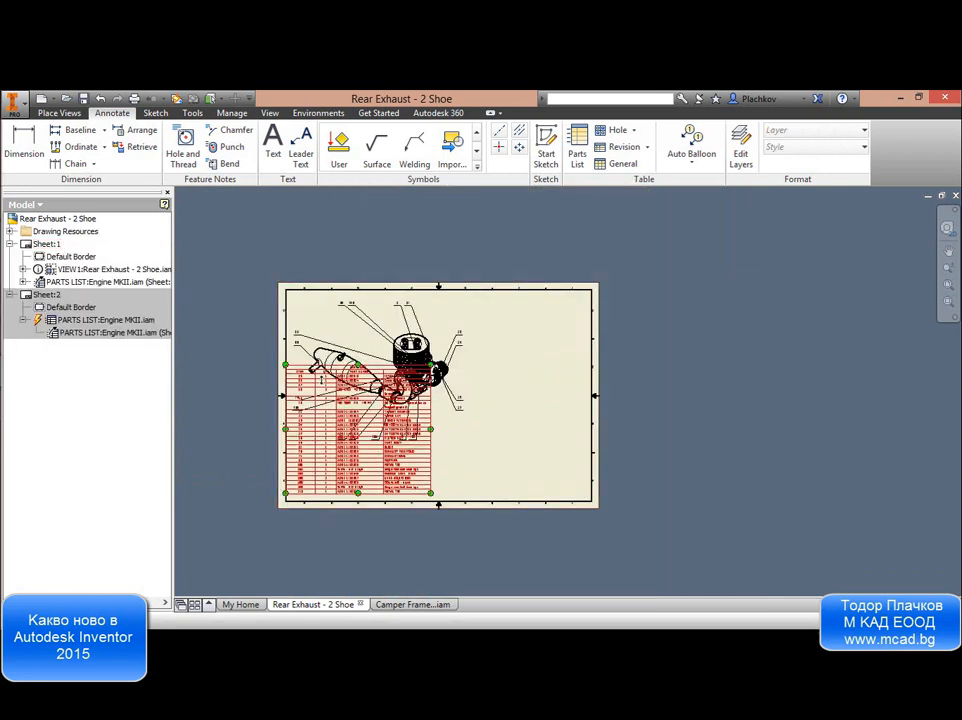
drag(344, 427, 507, 340)
scroll(480, 330, up, 5)
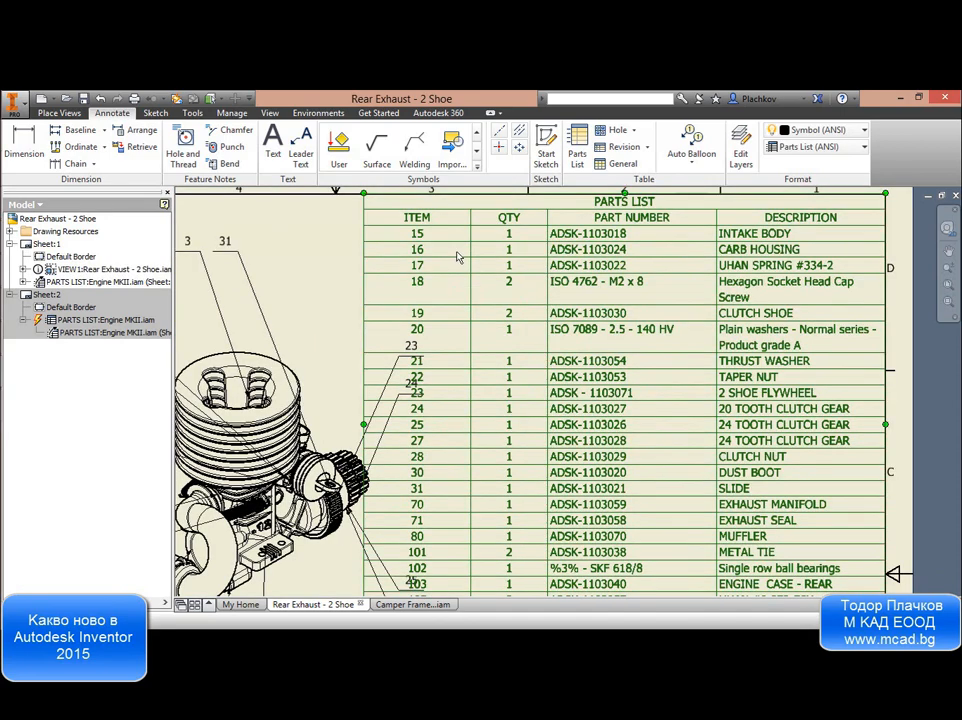
Open the table layout settings of the split-off parts list on Sheet:1 and place its column heading at the bottom of the table.
scroll(447, 504, down, 3)
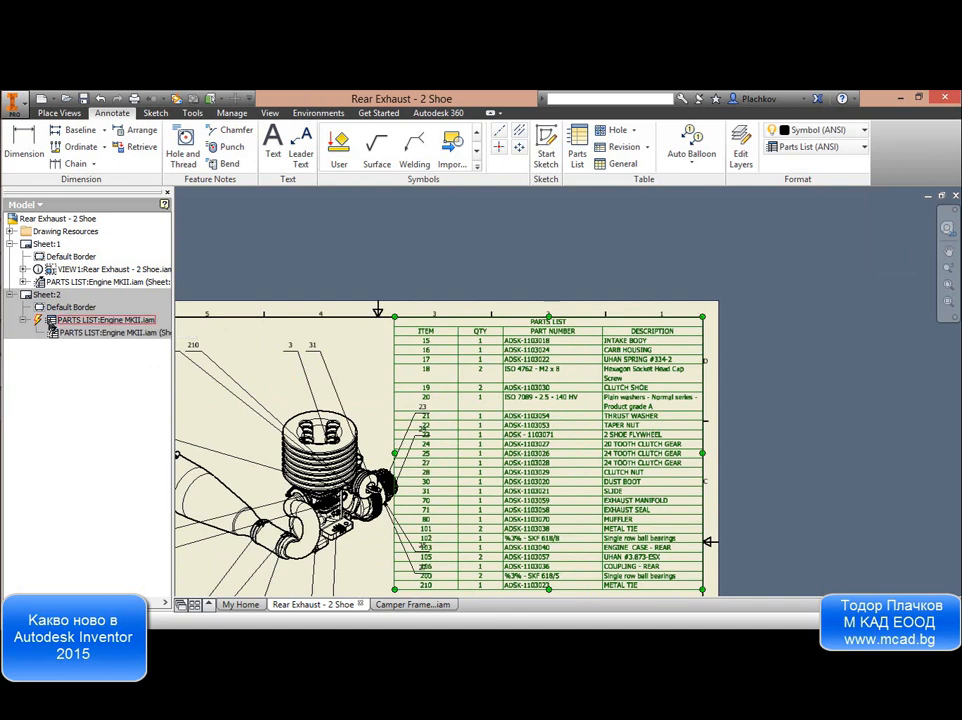
double_click(62, 330)
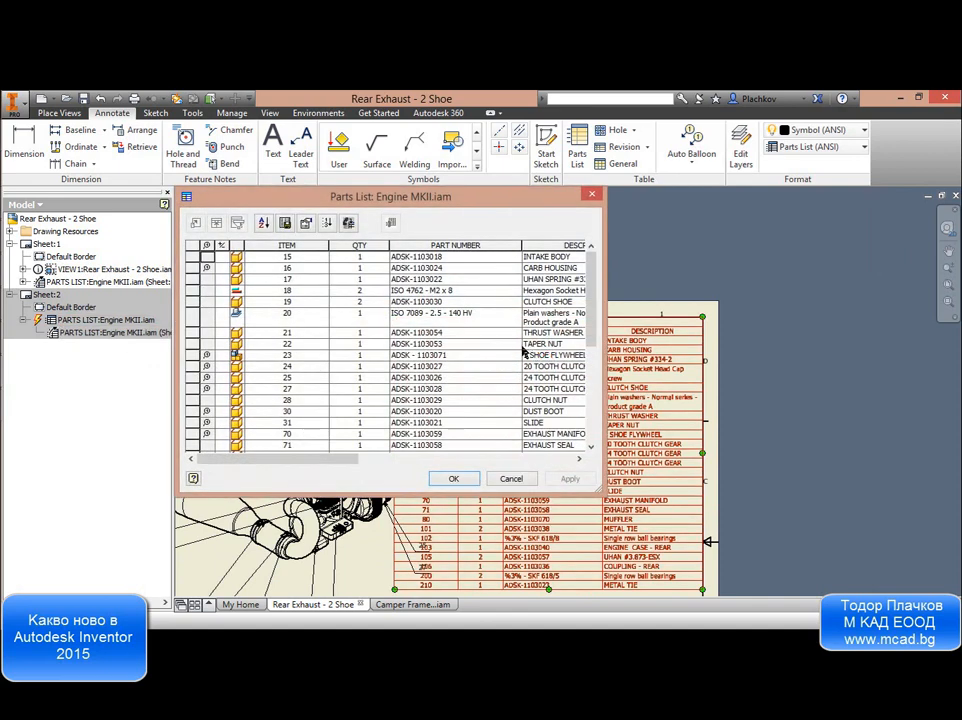
click(306, 224)
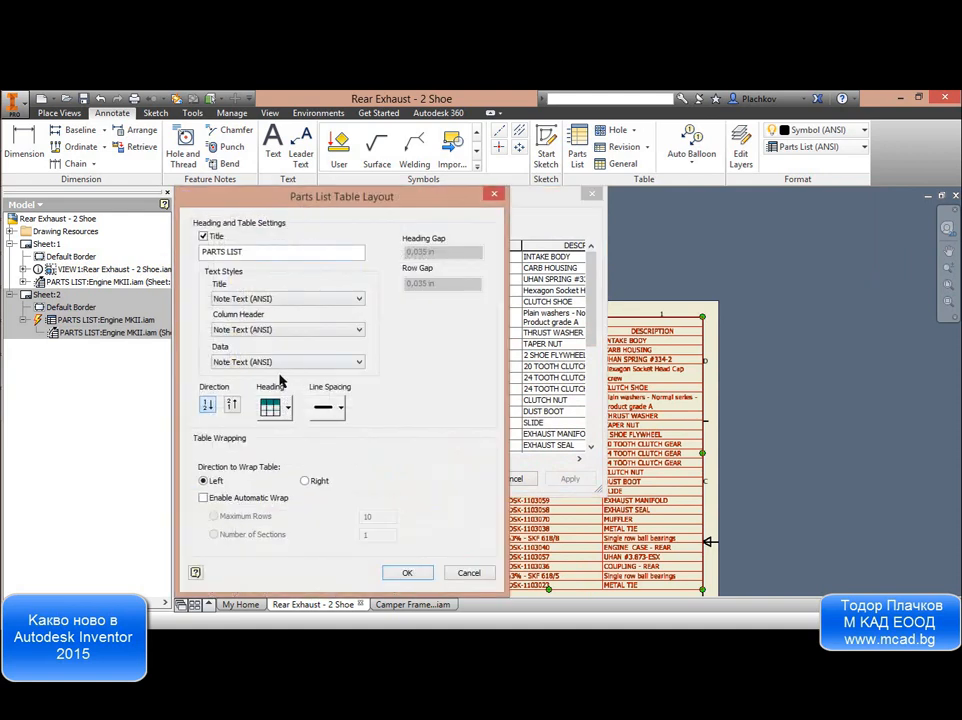
click(282, 406)
click(277, 453)
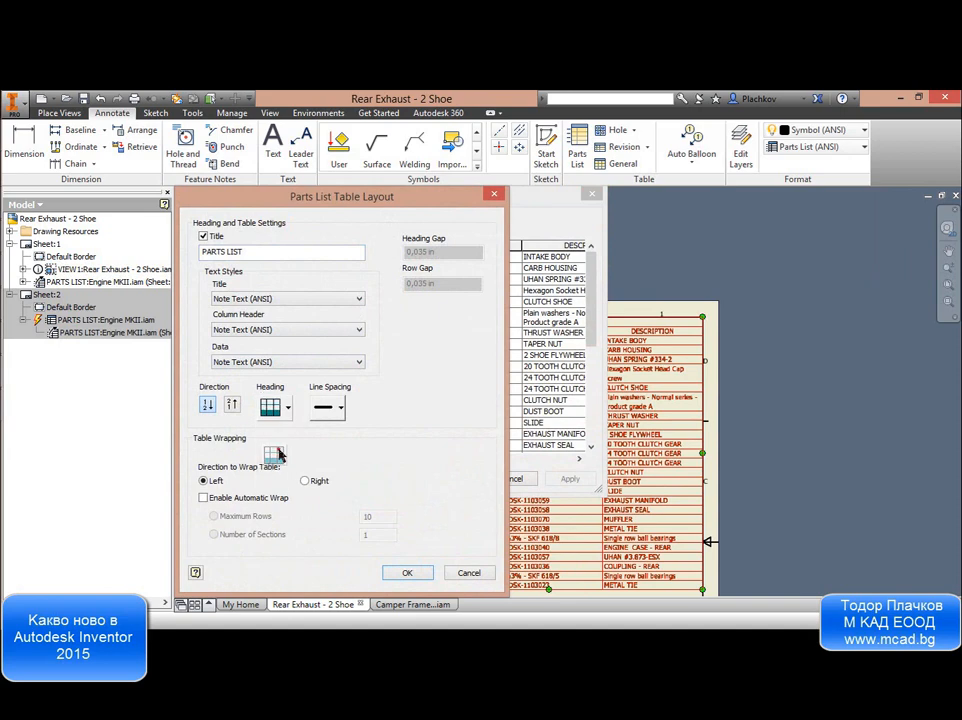
Reverse the split-off parts list's direction so rows are added upward, hide its title, and apply the layout changes.
click(232, 403)
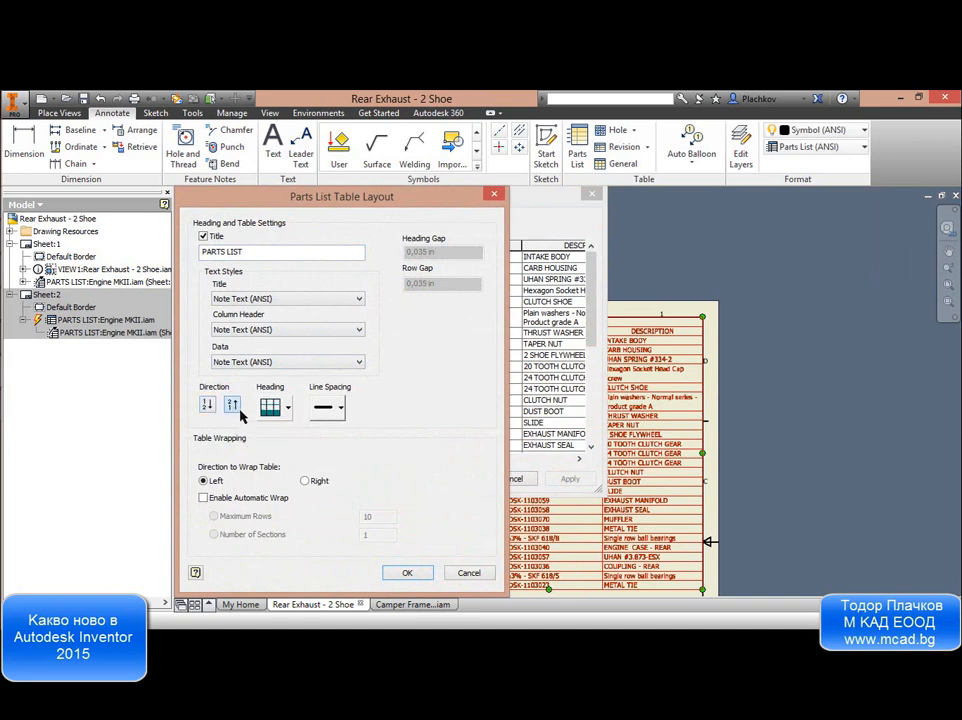
click(203, 236)
click(405, 573)
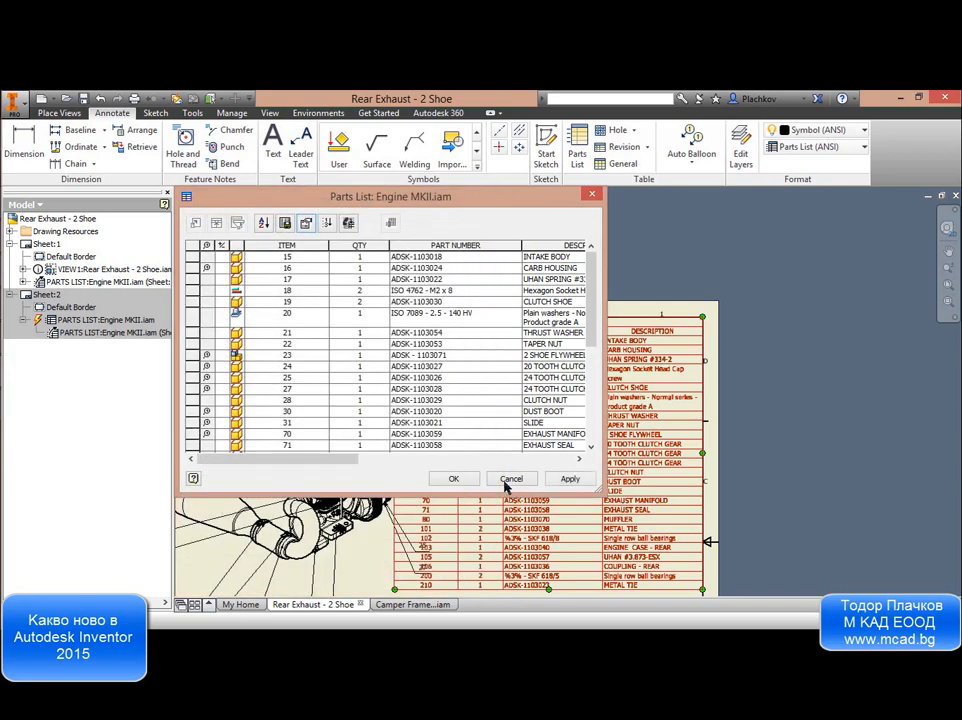
click(455, 480)
middle_drag(538, 393, 522, 263)
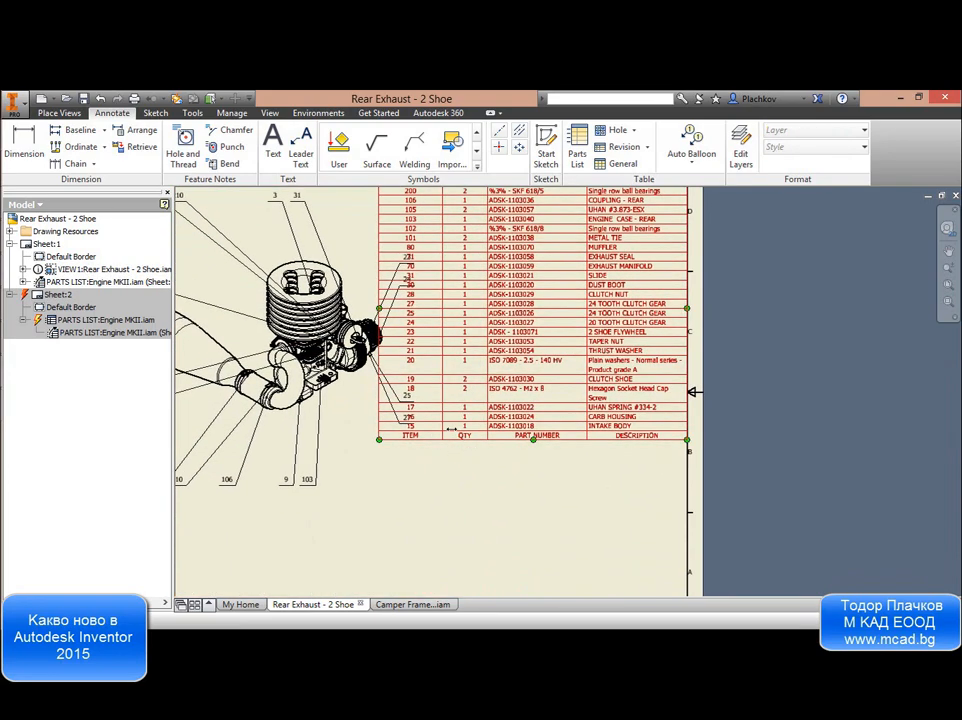
Activate Sheet:2 and examine the layout of the parts list portion that remains there.
double_click(52, 295)
middle_drag(573, 329, 538, 534)
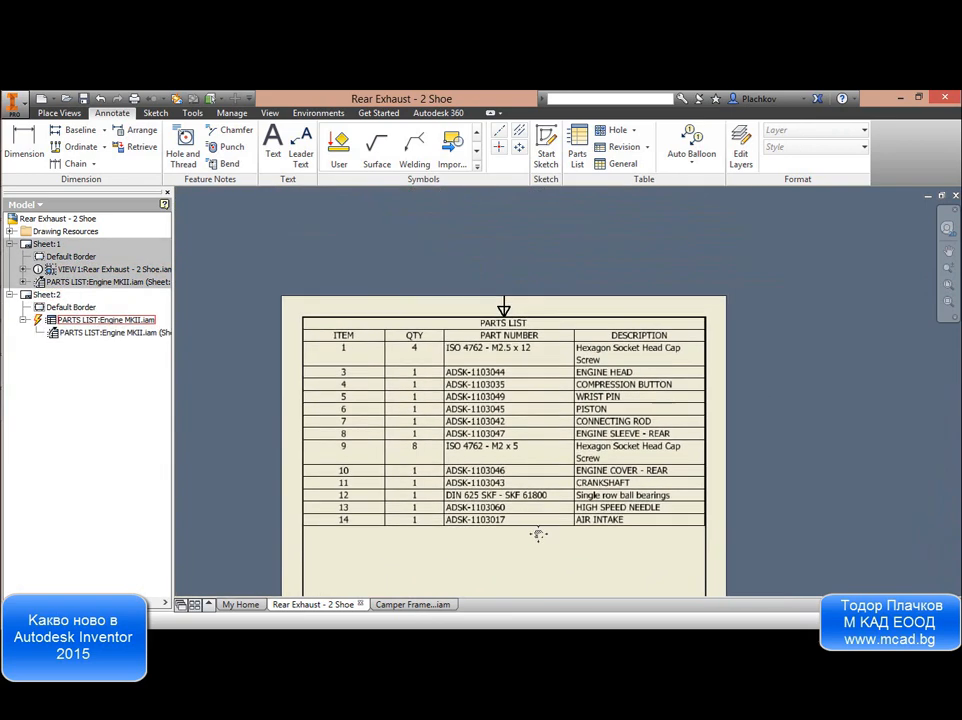